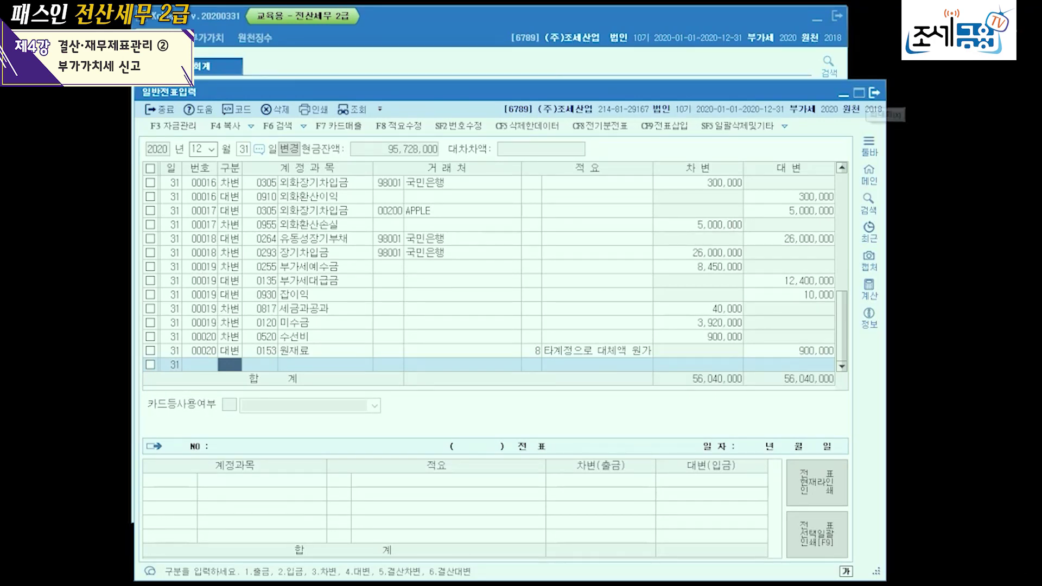
Close the general voucher entry window and open closing data entry (결산자료입력)
{"action": "key", "text": "Escape"}
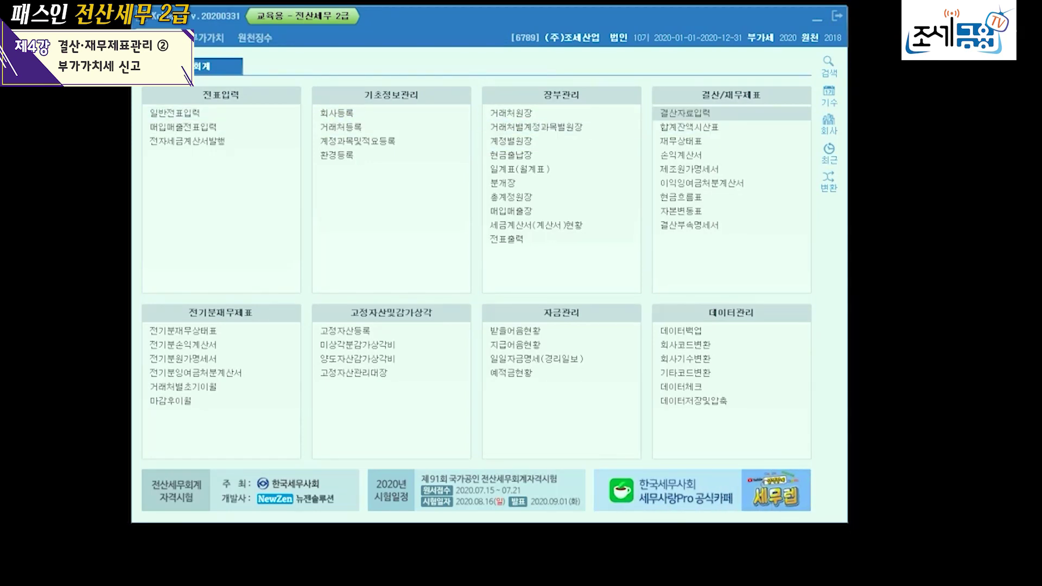
{"action": "key", "text": "Return"}
{"action": "left_click_drag", "start_coordinate": [383, 57], "coordinate": [504, 95]}
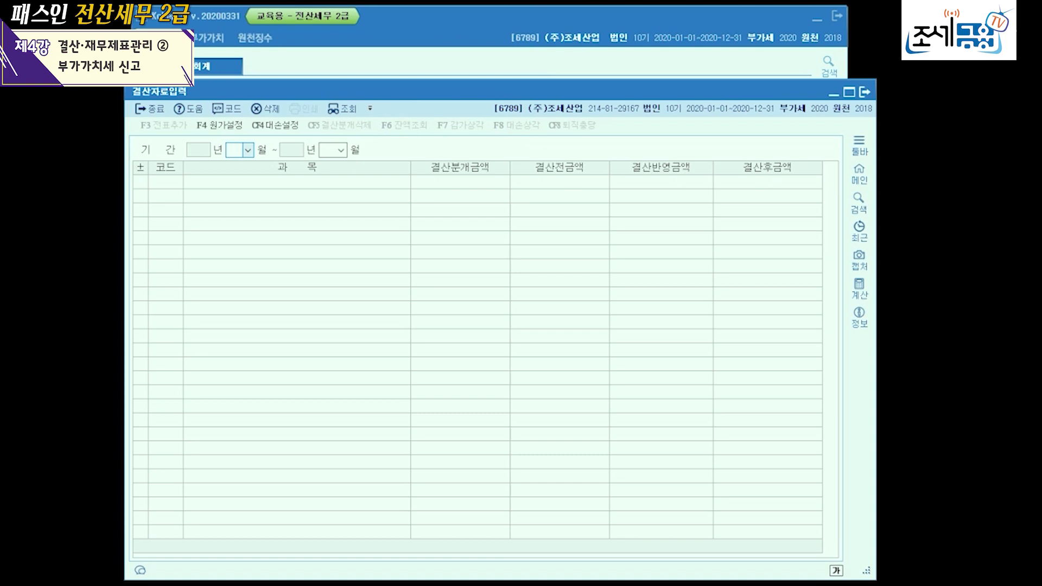
Set the closing data period (기간) from month 01 to month 12 of 2020 and load the data
{"action": "key", "text": "alt+Down"}
{"action": "key", "text": "Return"}
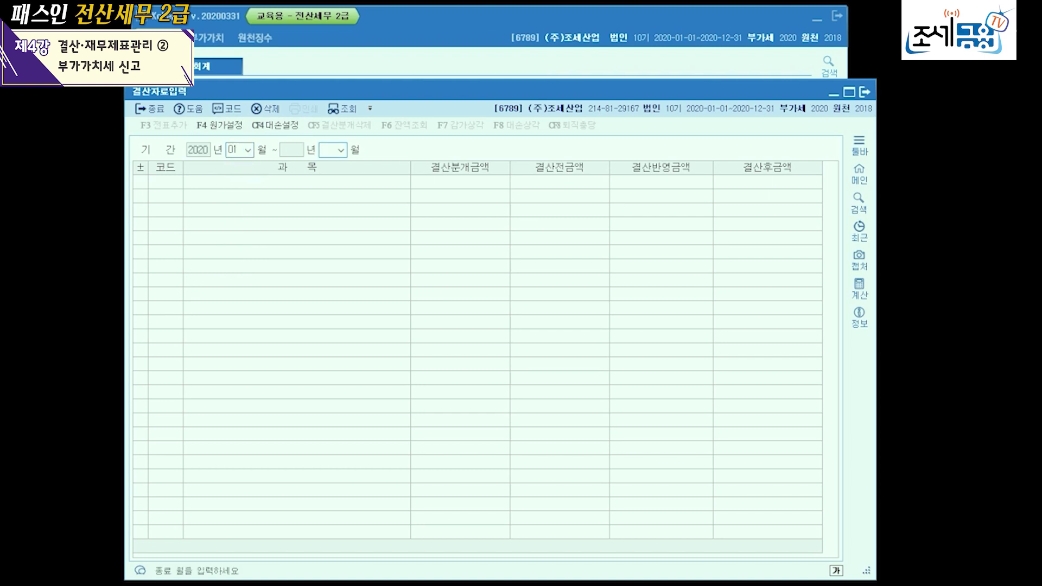
{"action": "key", "text": "alt+Down"}
{"action": "key", "text": "Down"}
{"action": "key", "text": "Down"}
{"action": "key", "text": "Down"}
{"action": "key", "text": "Down"}
{"action": "key", "text": "Down"}
{"action": "key", "text": "Down"}
{"action": "key", "text": "Down"}
{"action": "key", "text": "Down"}
{"action": "key", "text": "Down"}
{"action": "key", "text": "Down"}
{"action": "key", "text": "Down"}
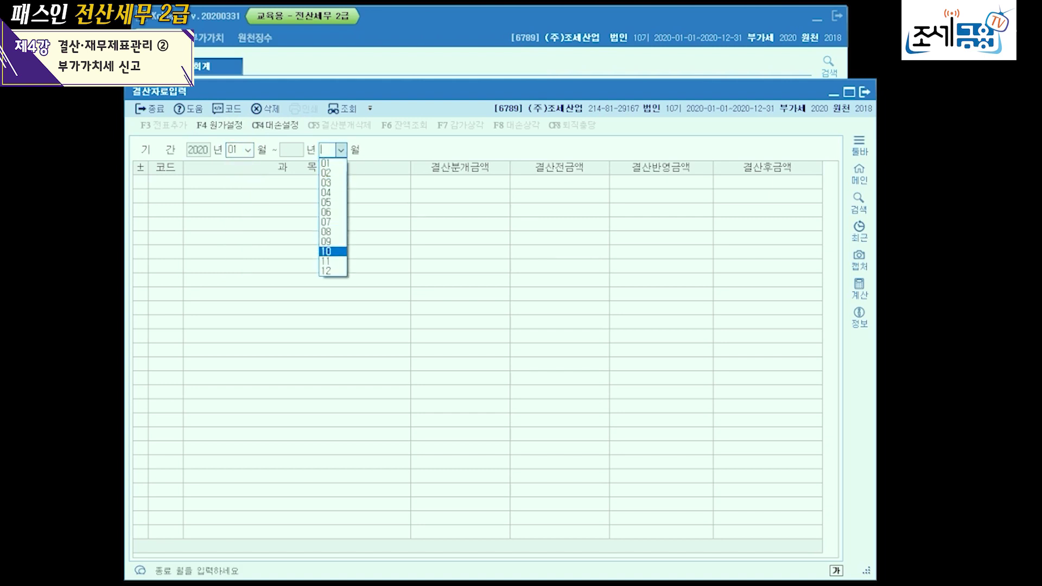
{"action": "key", "text": "Return"}
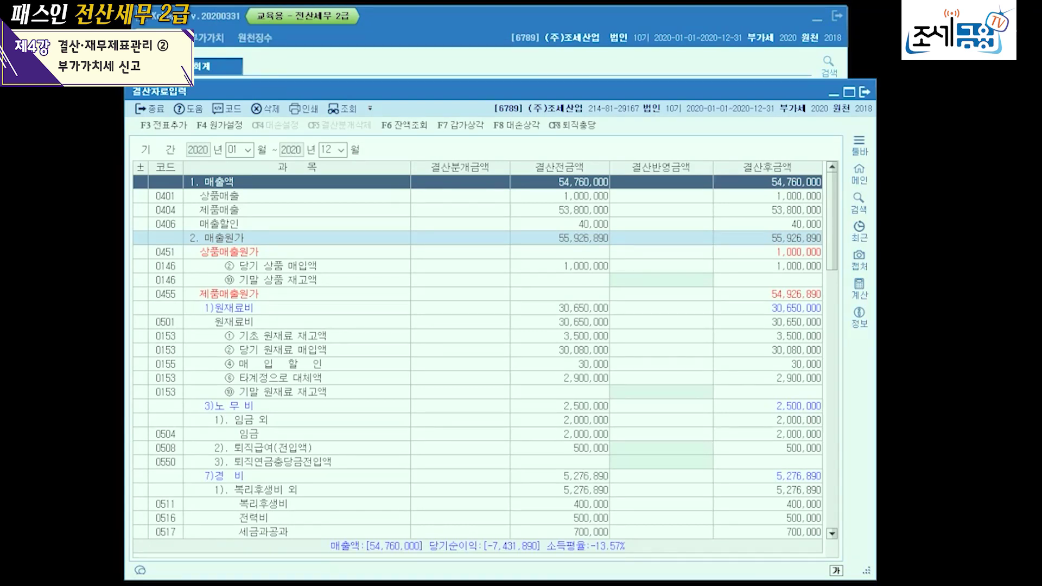
Enter 8,000,000 as the closing adjustment amount (결산반영금액) for ending raw materials inventory (기말 원재료 재고액)
{"action": "left_click", "coordinate": [661, 392]}
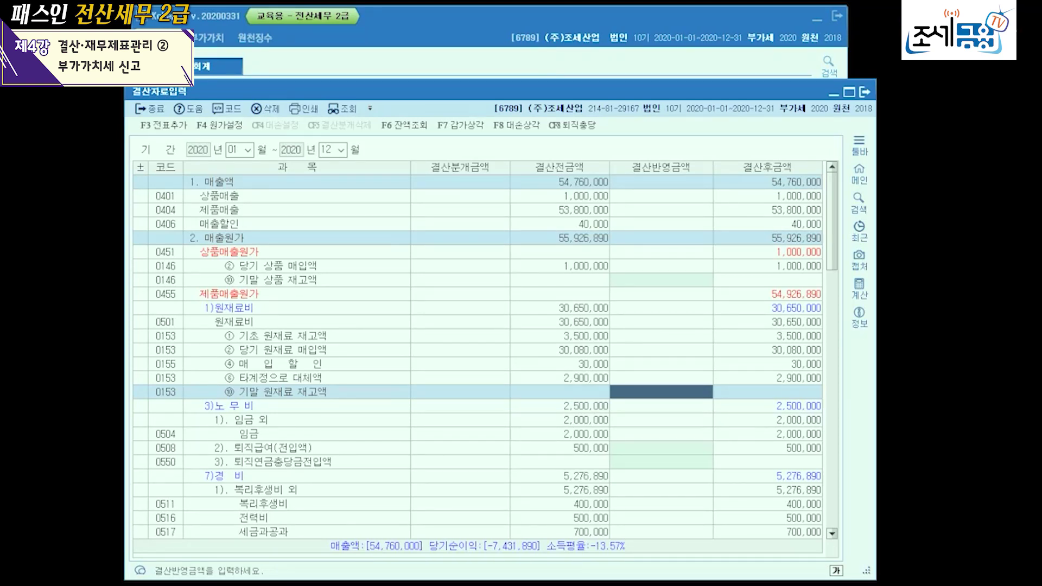
{"action": "type", "text": "8000000"}
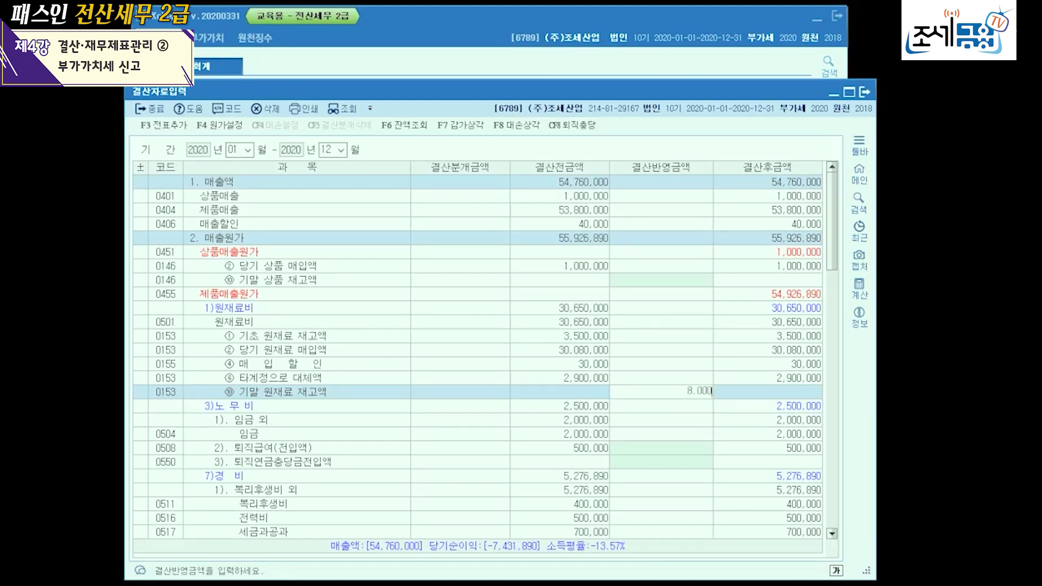
{"action": "key", "text": "Return"}
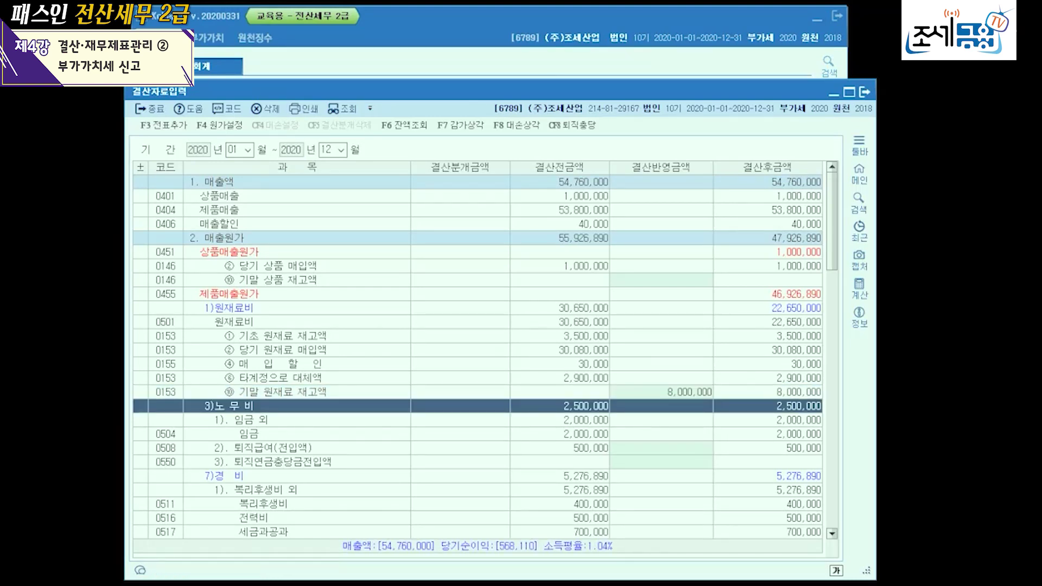
{"action": "left_click", "coordinate": [661, 391]}
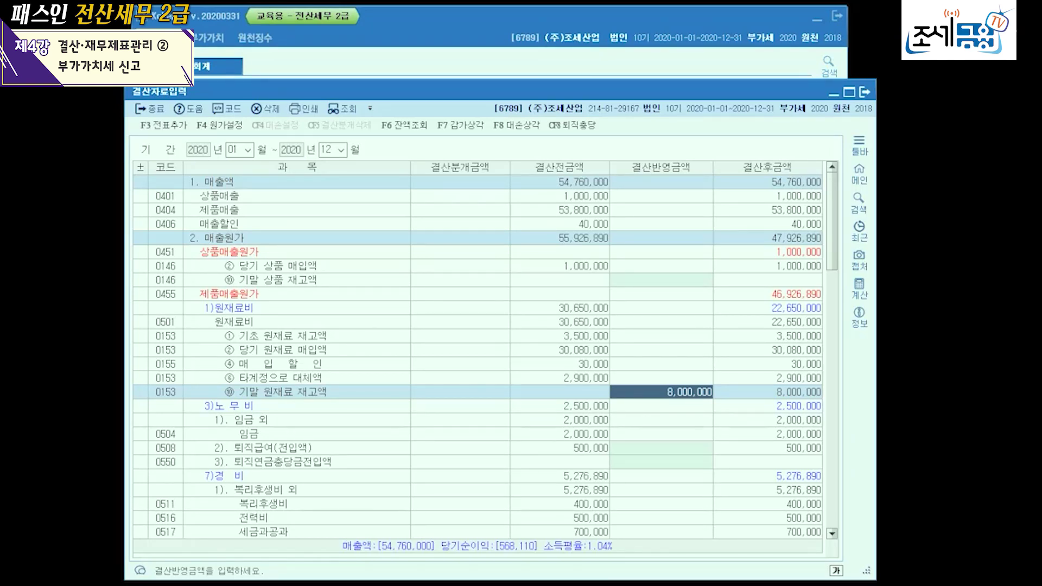
Enter 7,000,000 as the closing adjustment amount for ending work-in-process inventory (기말 재공품 재고액)
{"action": "scroll", "coordinate": [478, 355], "scroll_direction": "down", "scroll_amount": 5}
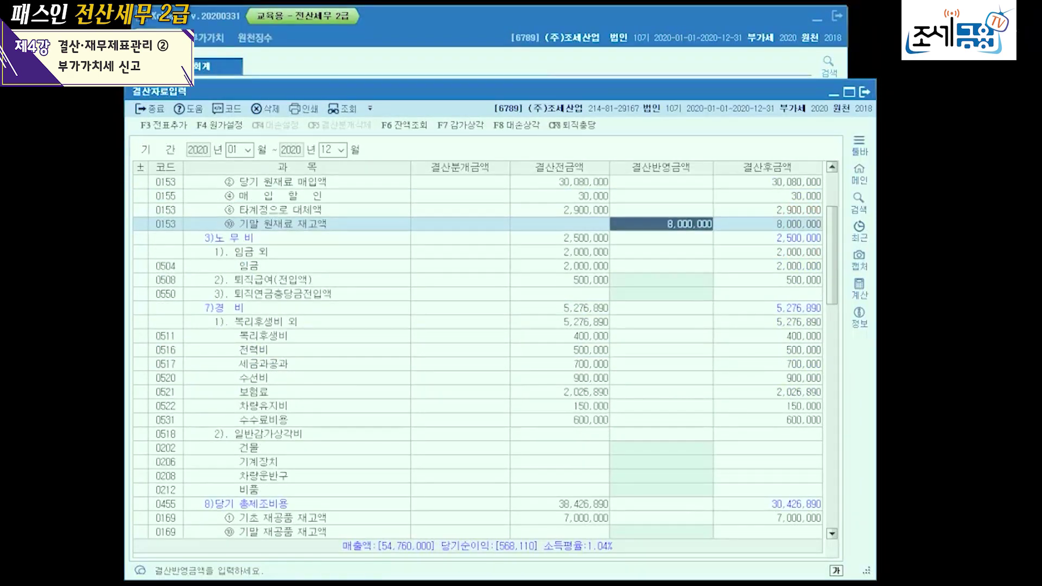
{"action": "scroll", "coordinate": [478, 355], "scroll_direction": "down", "scroll_amount": 2}
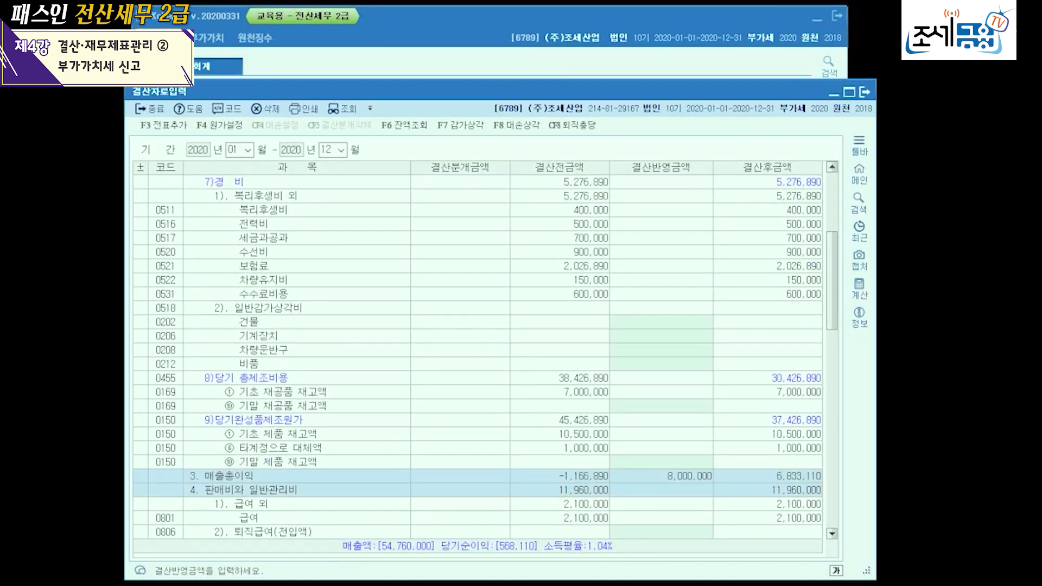
{"action": "left_click", "coordinate": [661, 406]}
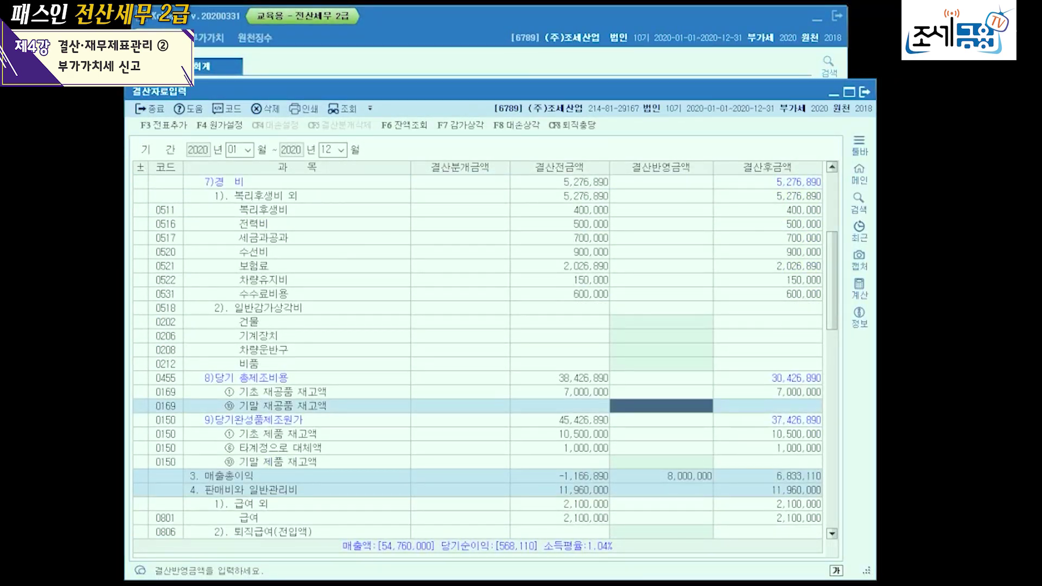
{"action": "type", "text": "7000000"}
{"action": "key", "text": "Return"}
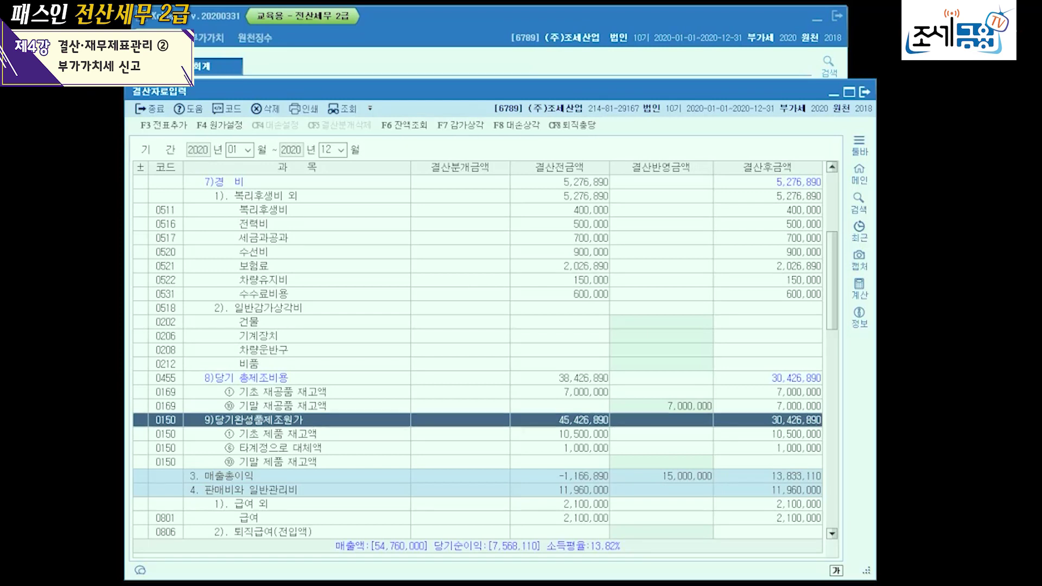
Enter 14,000,000 as the closing adjustment amount for ending finished goods inventory (기말 제품 재고액) and close the closing data window
{"action": "key", "text": "Return"}
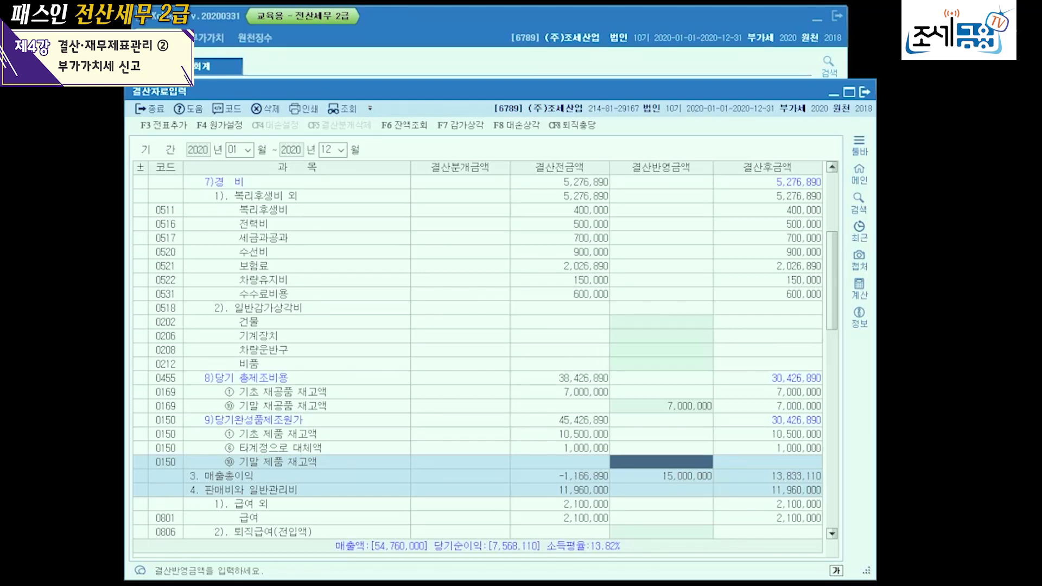
{"action": "type", "text": "14000000"}
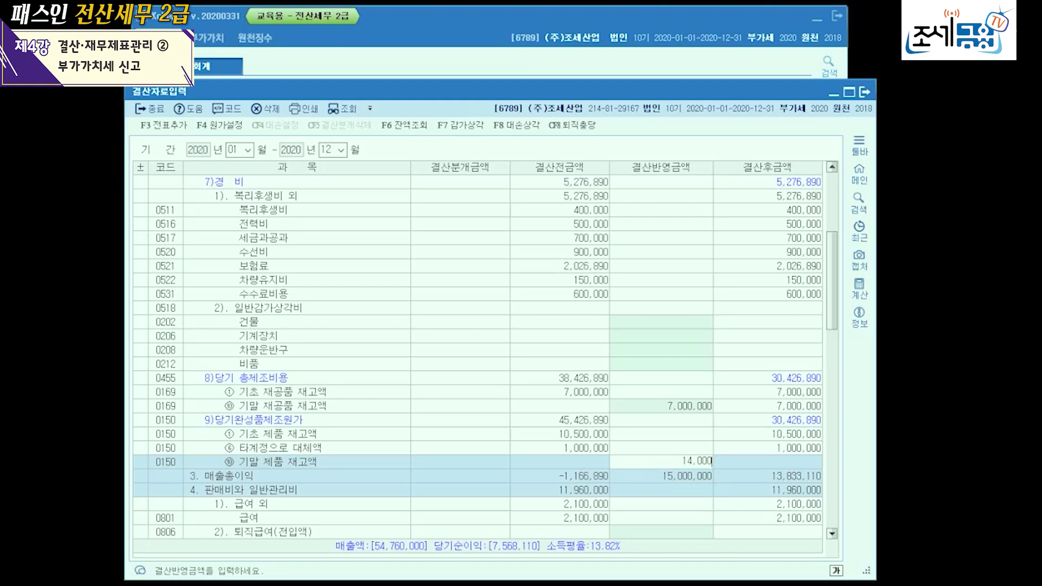
{"action": "key", "text": "Return"}
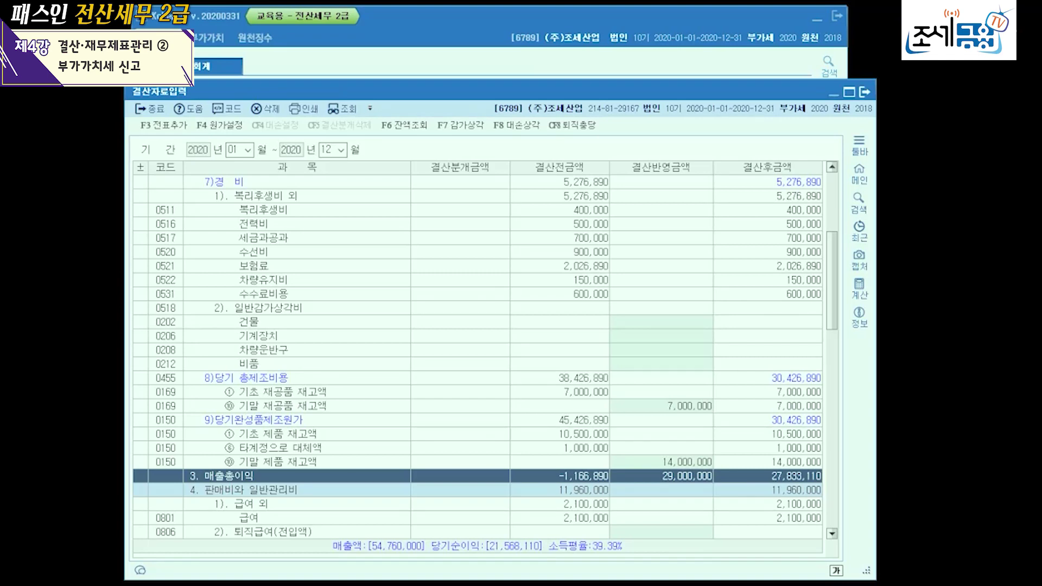
{"action": "key", "text": "Escape"}
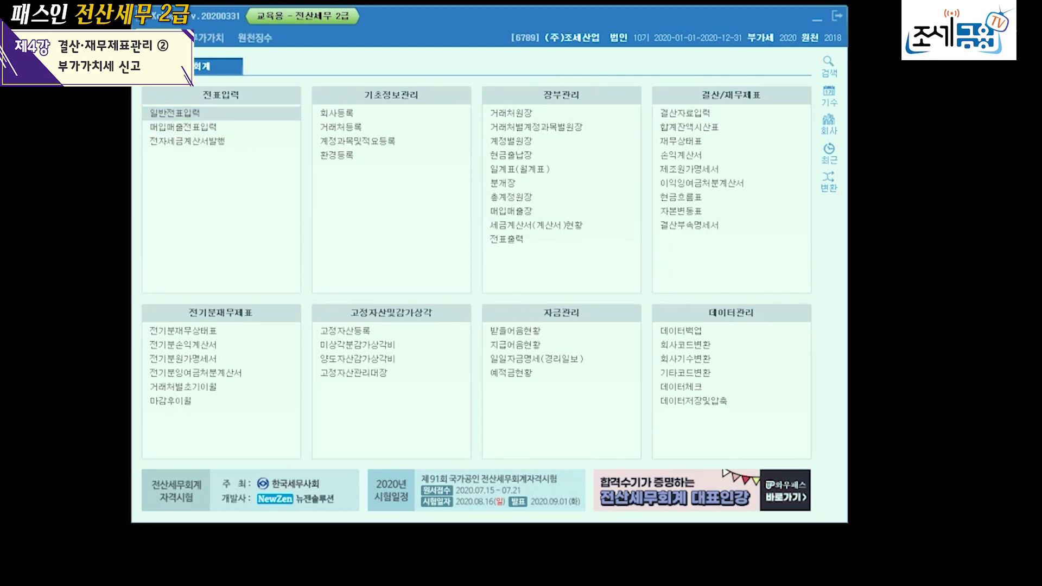
Open general voucher entry (일반전표입력) and load the vouchers for December 31, 2020
{"action": "left_click", "coordinate": [175, 113]}
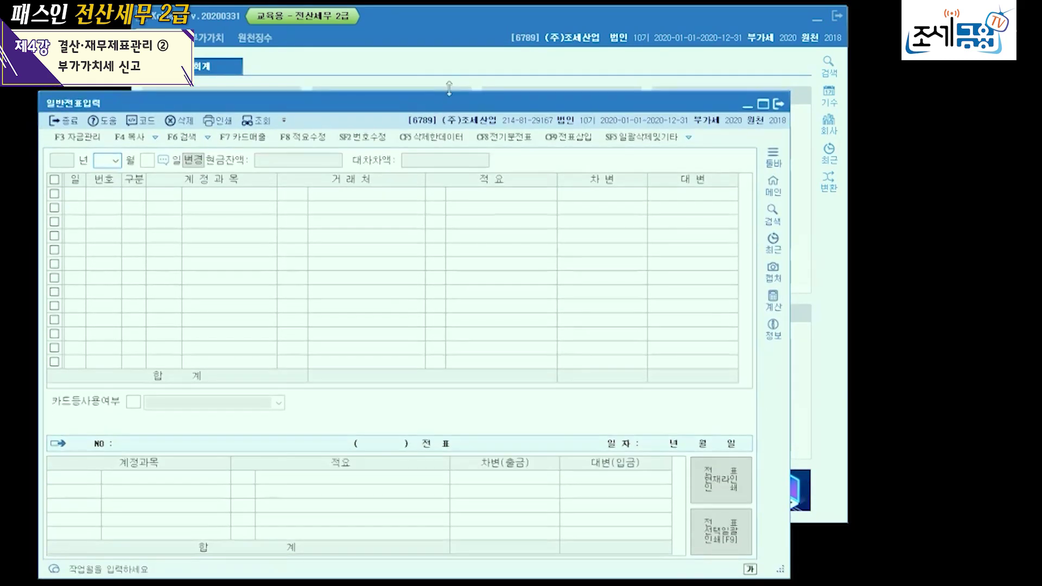
{"action": "left_click_drag", "start_coordinate": [407, 96], "coordinate": [495, 90]}
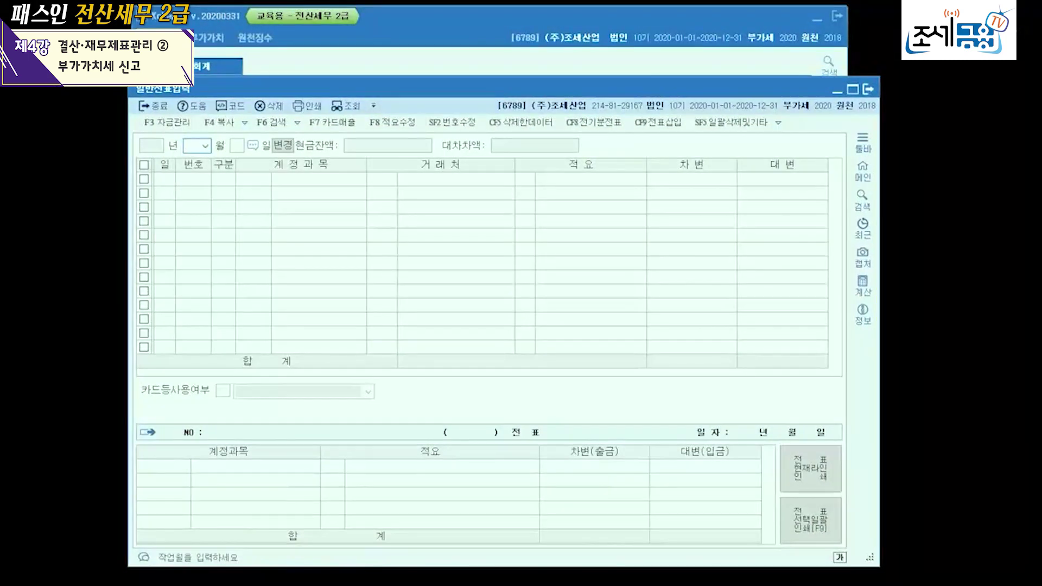
{"action": "left_click", "coordinate": [205, 145]}
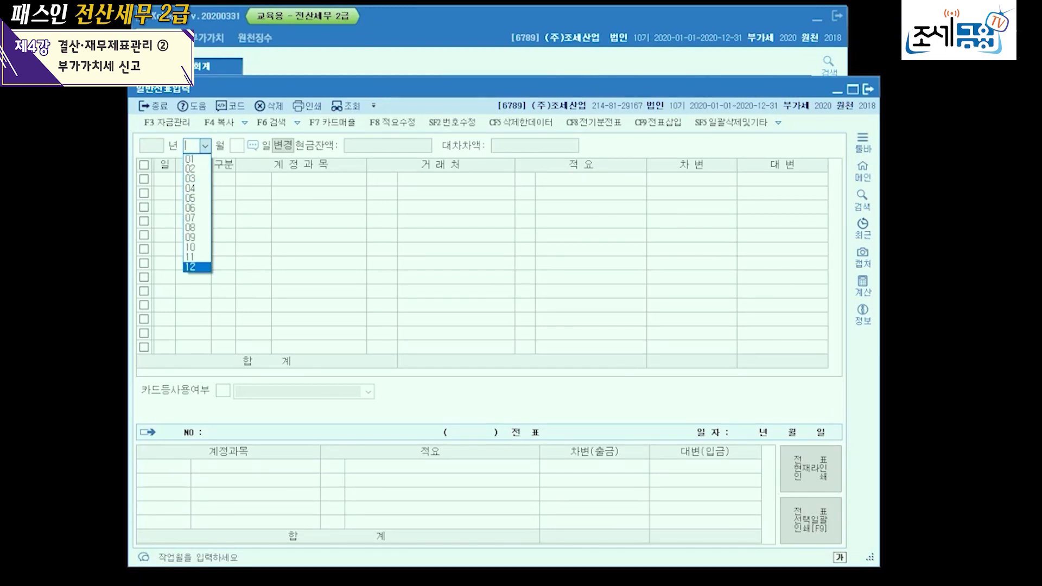
{"action": "key", "text": "Return"}
{"action": "type", "text": "31"}
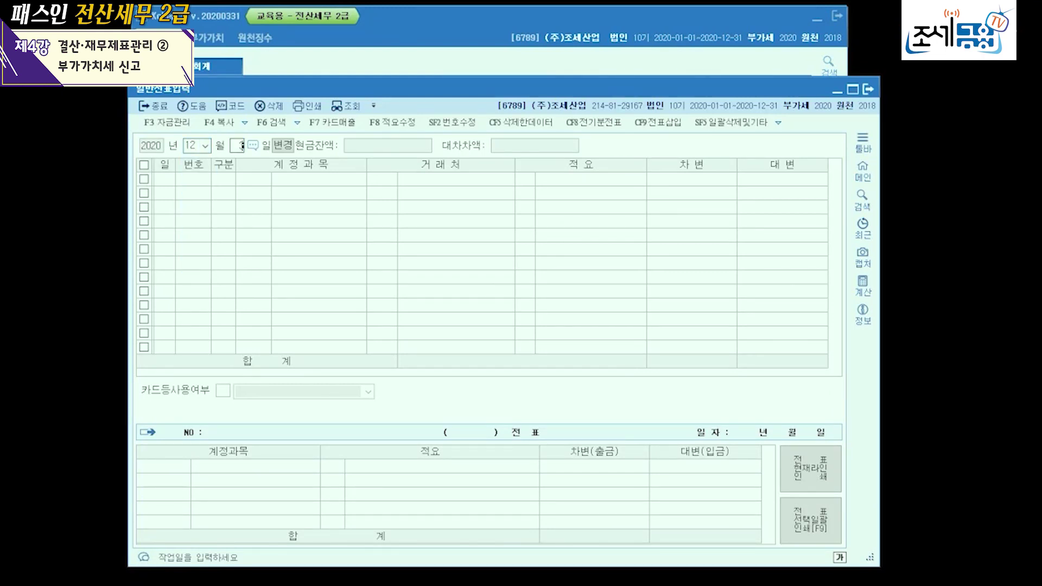
{"action": "key", "text": "Return"}
Add a debit (차변) line for account 0959 재고자산감모손실 with an amount of 1,000,000
{"action": "type", "text": "3"}
{"action": "key", "text": "Return"}
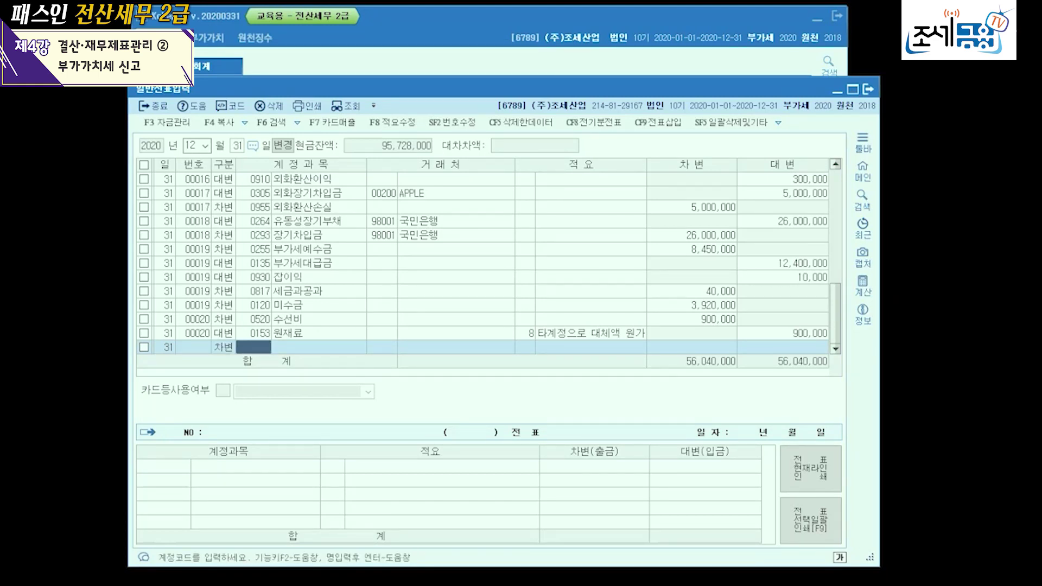
{"action": "key", "text": "Hangul"}
{"action": "type", "text": "재료"}
{"action": "type", "text": "자"}
{"action": "key", "text": "Return"}
{"action": "key", "text": "Return"}
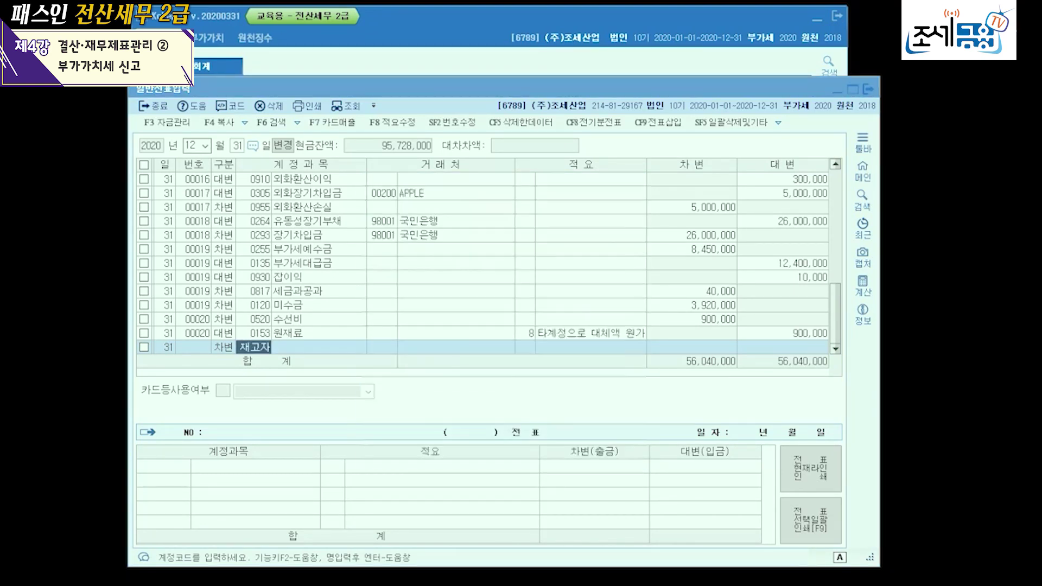
{"action": "key", "text": "Return"}
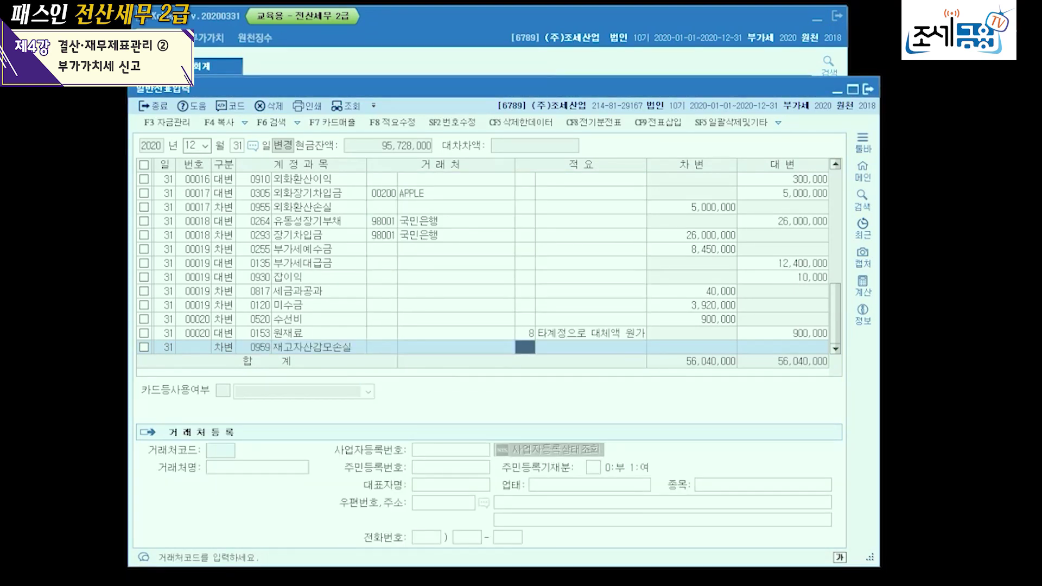
{"action": "key", "text": "Return"}
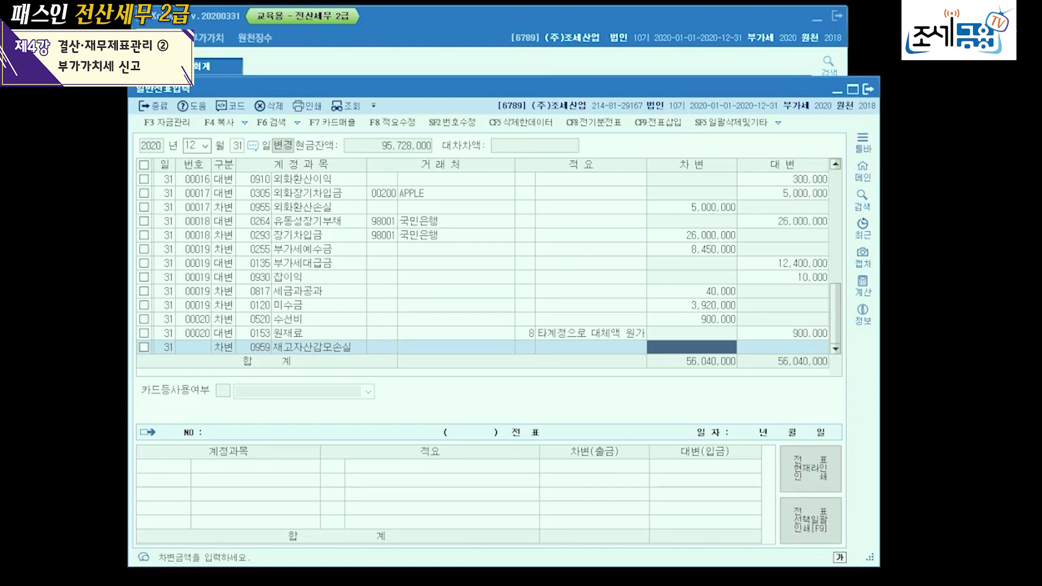
{"action": "type", "text": "1000000"}
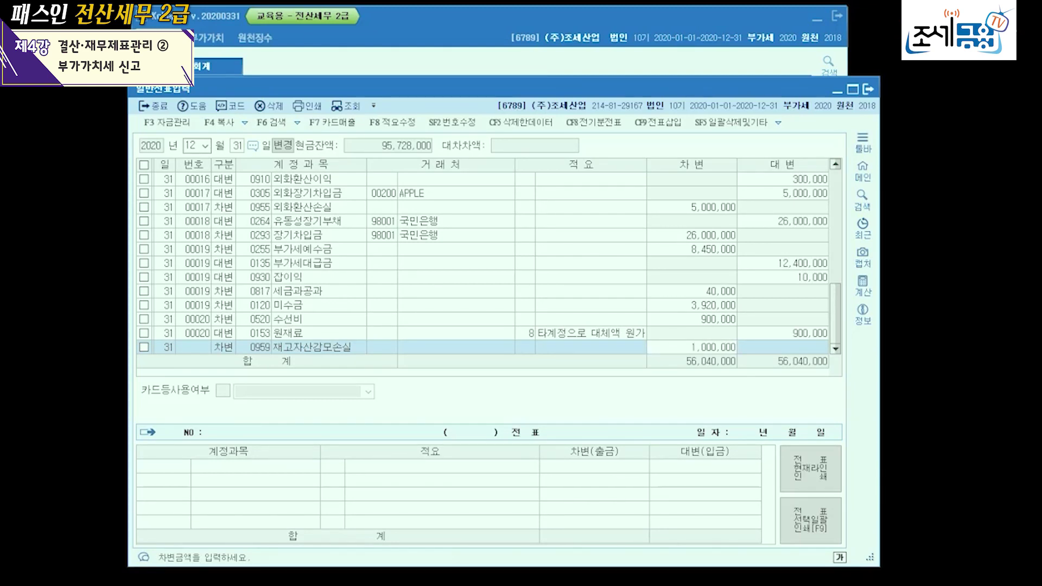
{"action": "key", "text": "Return"}
Add a credit (대변) line of 1,000,000 for account 0150 제품 with description 08 타계정으로 대체액 손익계산서 반영분
{"action": "type", "text": "4"}
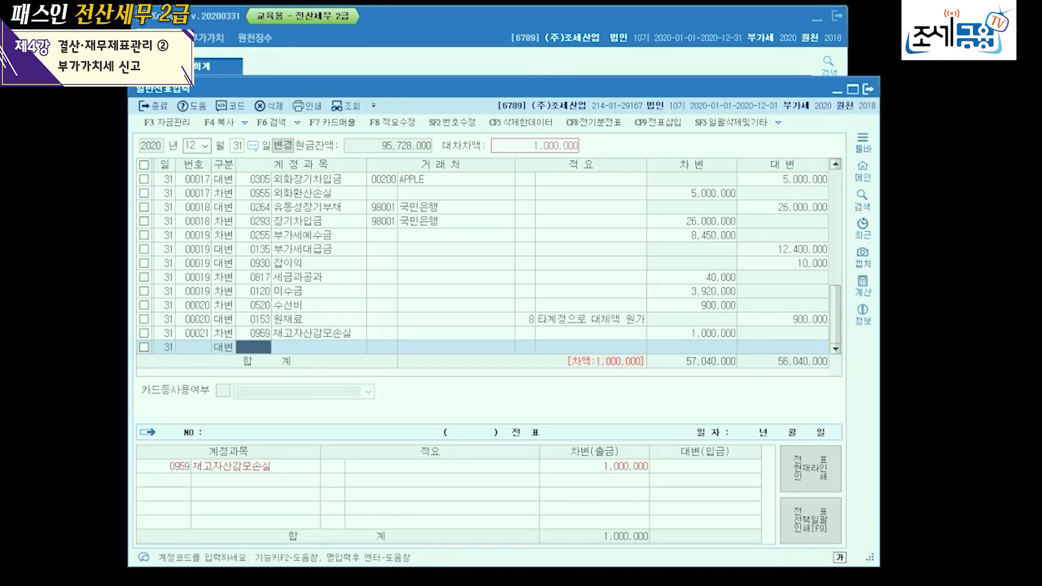
{"action": "type", "text": "150"}
{"action": "key", "text": "Return"}
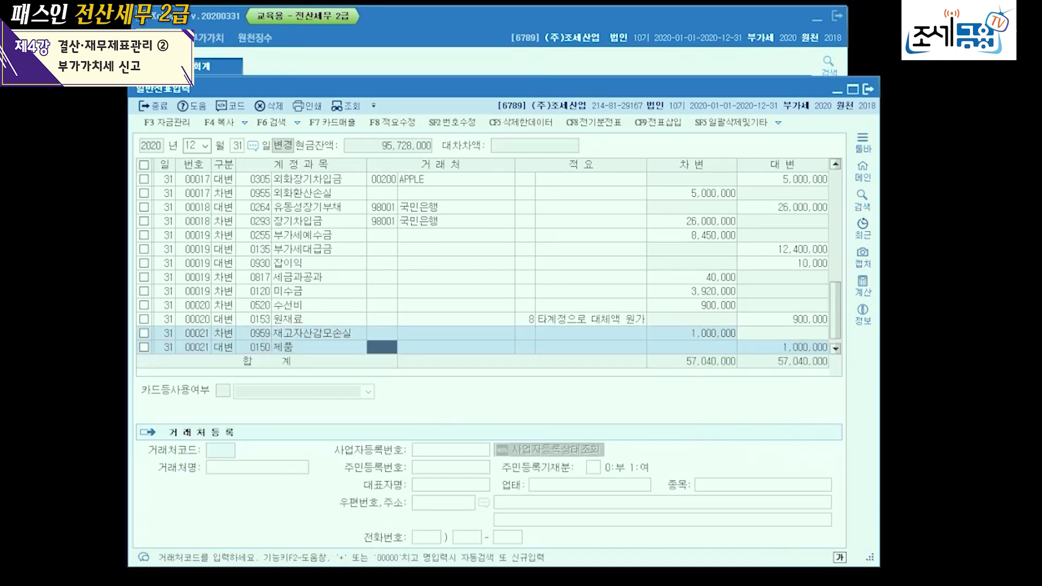
{"action": "key", "text": "Return"}
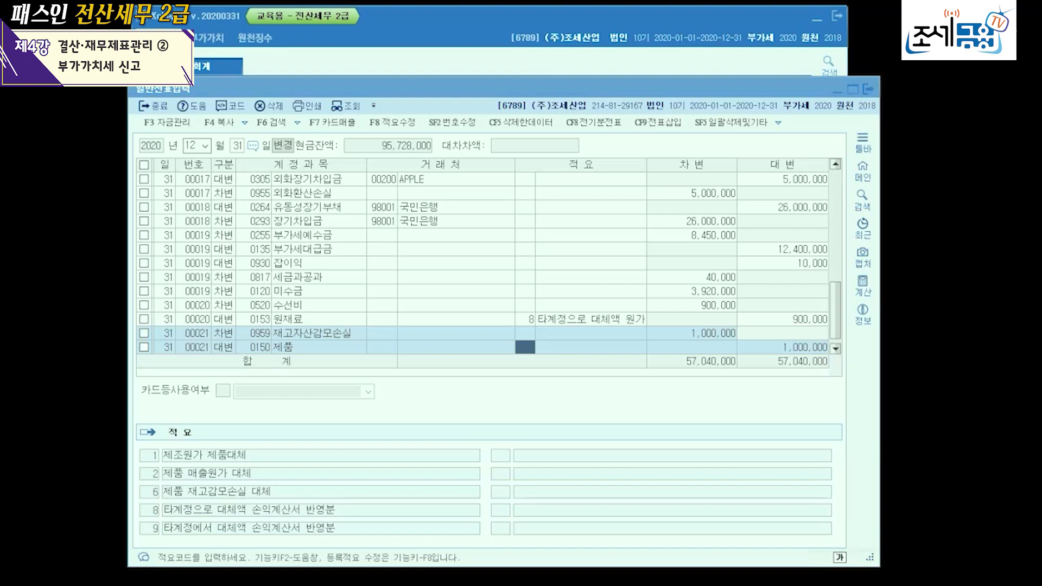
{"action": "key", "text": "F2"}
{"action": "key", "text": "Down"}
{"action": "key", "text": "Down"}
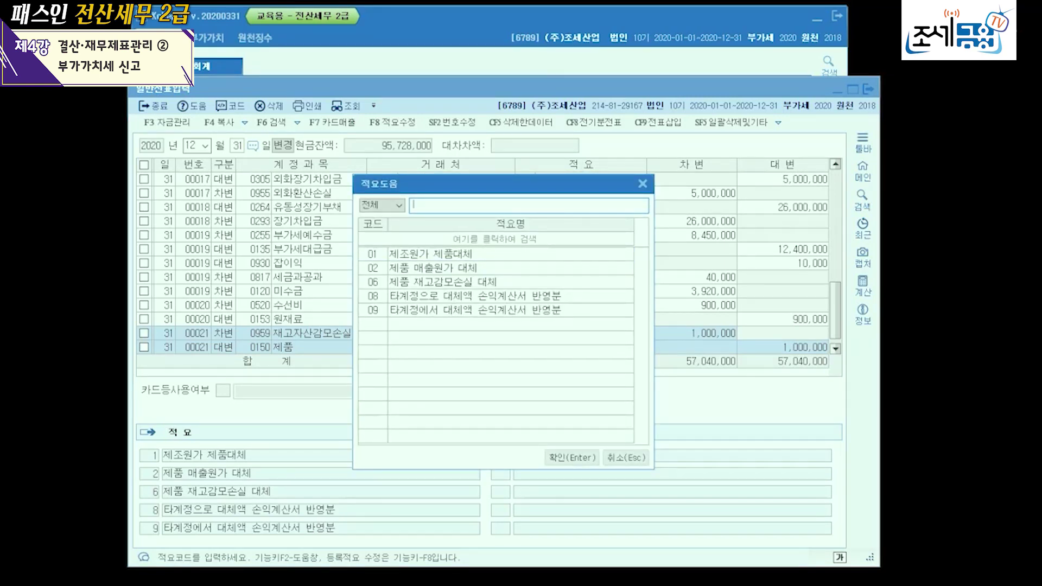
{"action": "key", "text": "Down"}
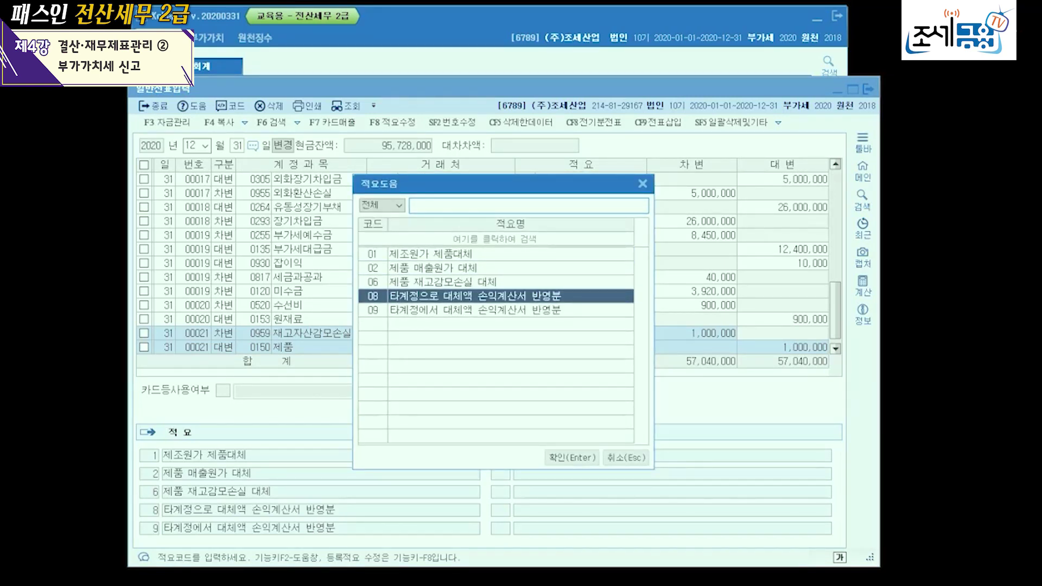
{"action": "key", "text": "Return"}
{"action": "key", "text": "Return"}
{"action": "key", "text": "Return"}
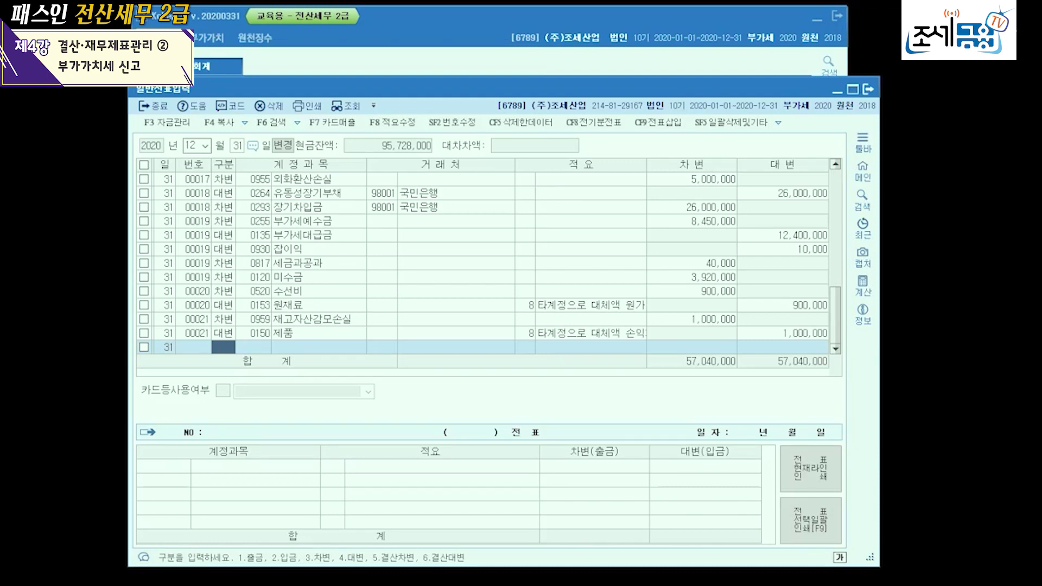
Check the debit and credit lines of the inventory shrinkage loss voucher and close general voucher entry
{"action": "left_click", "coordinate": [223, 319]}
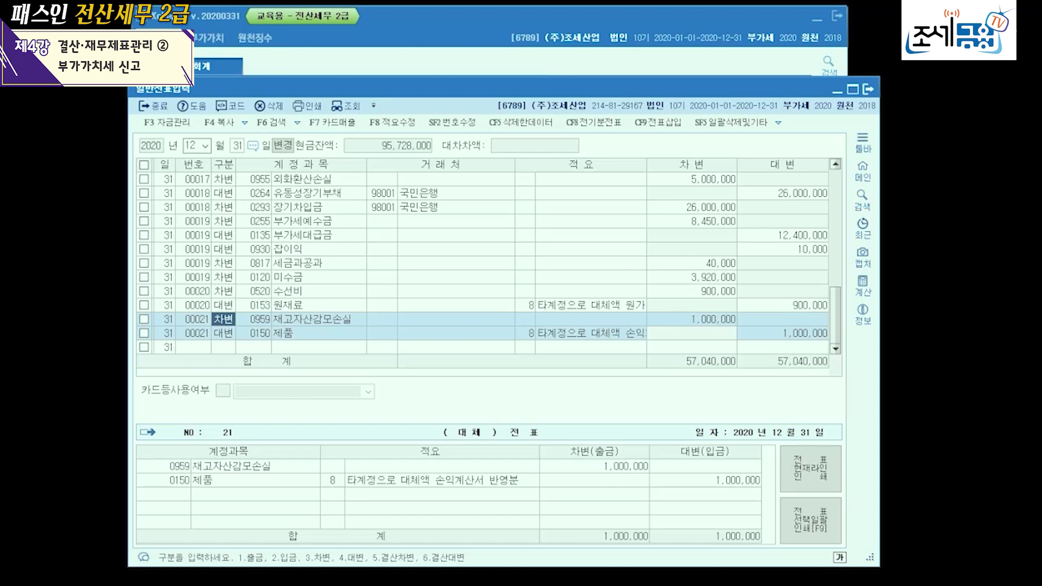
{"action": "left_click", "coordinate": [223, 332]}
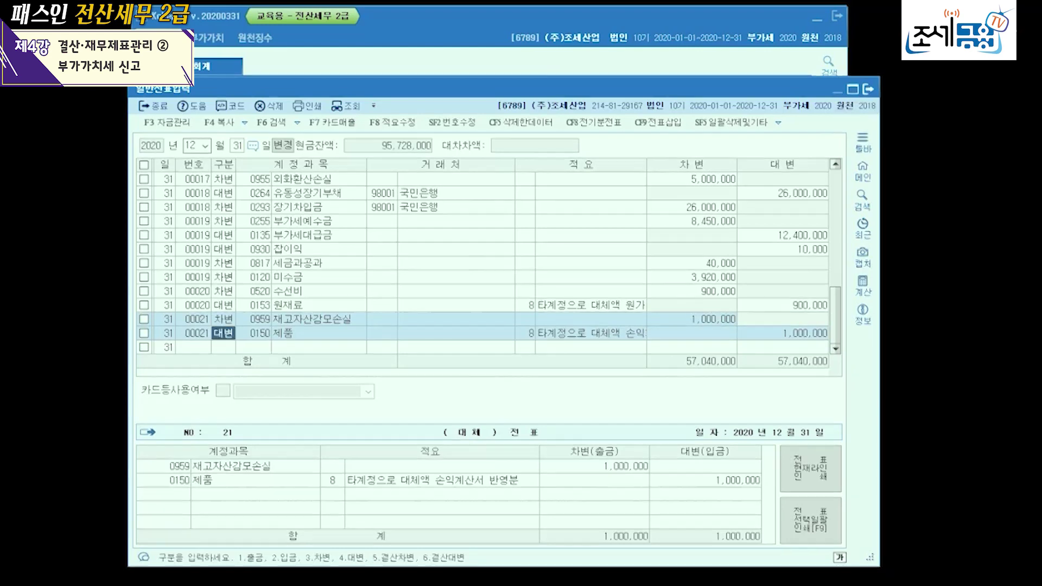
{"action": "key", "text": "Escape"}
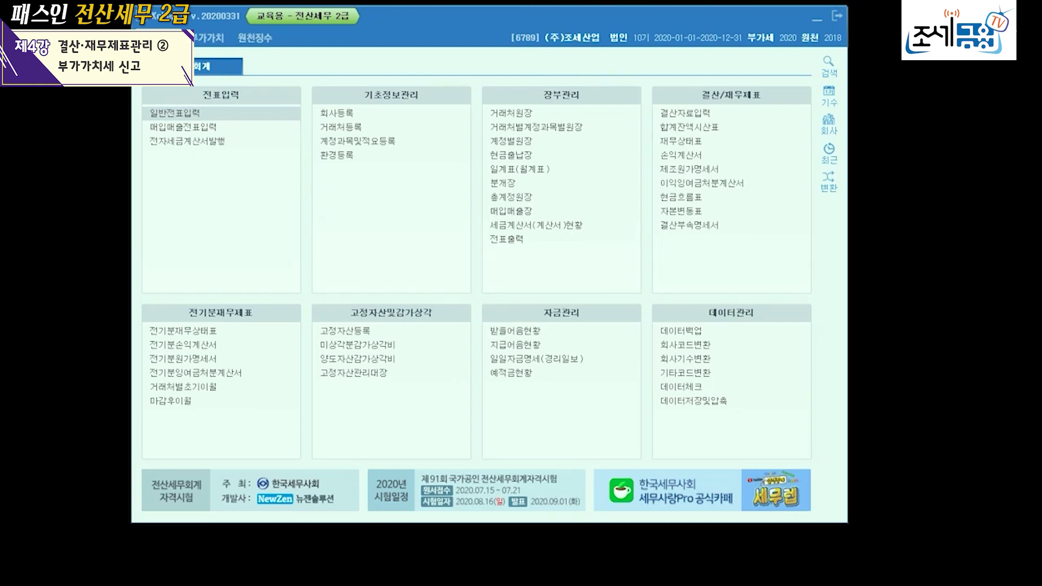
Open closing data entry (결산자료입력) and set the ending finished goods inventory (기말 제품 재고액) to 17,300,000
{"action": "left_click", "coordinate": [685, 113]}
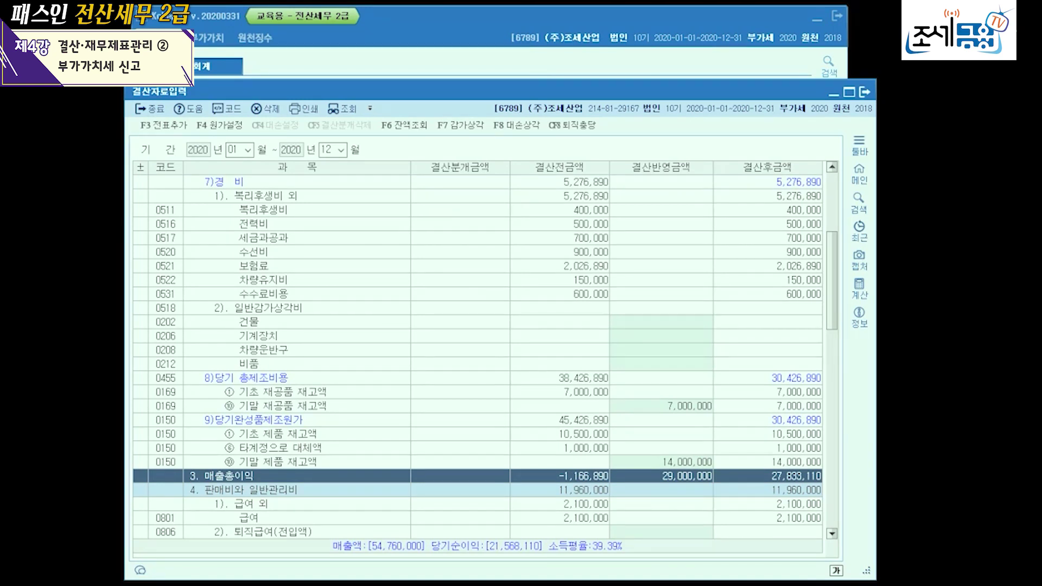
{"action": "left_click", "coordinate": [661, 461]}
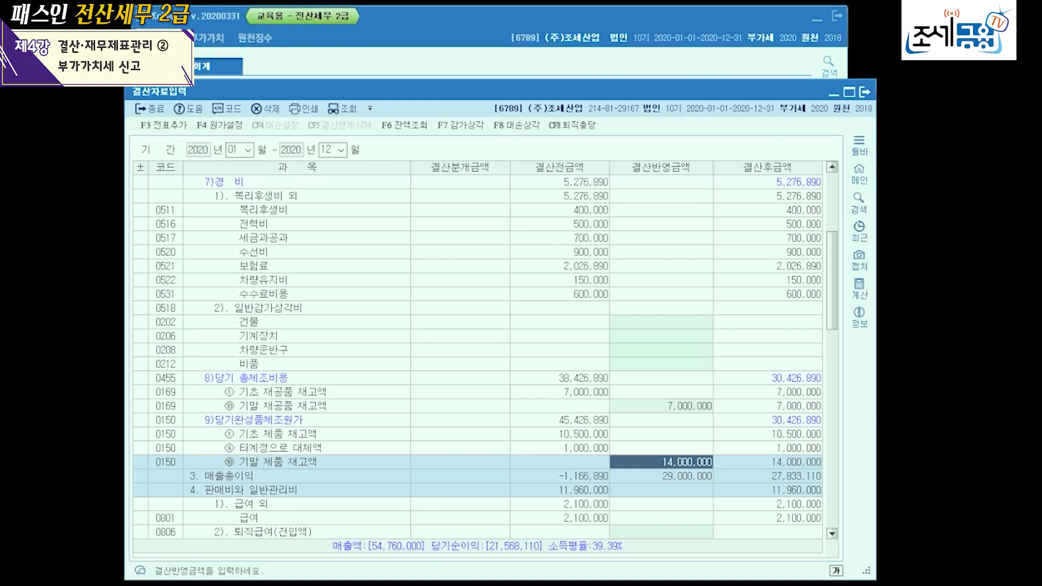
{"action": "type", "text": "17300000"}
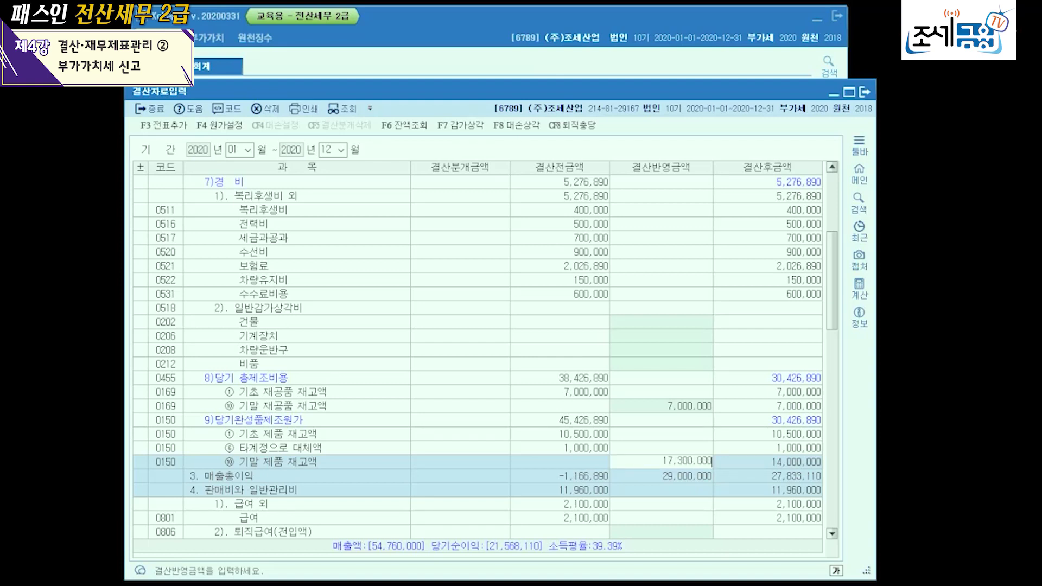
{"action": "key", "text": "Return"}
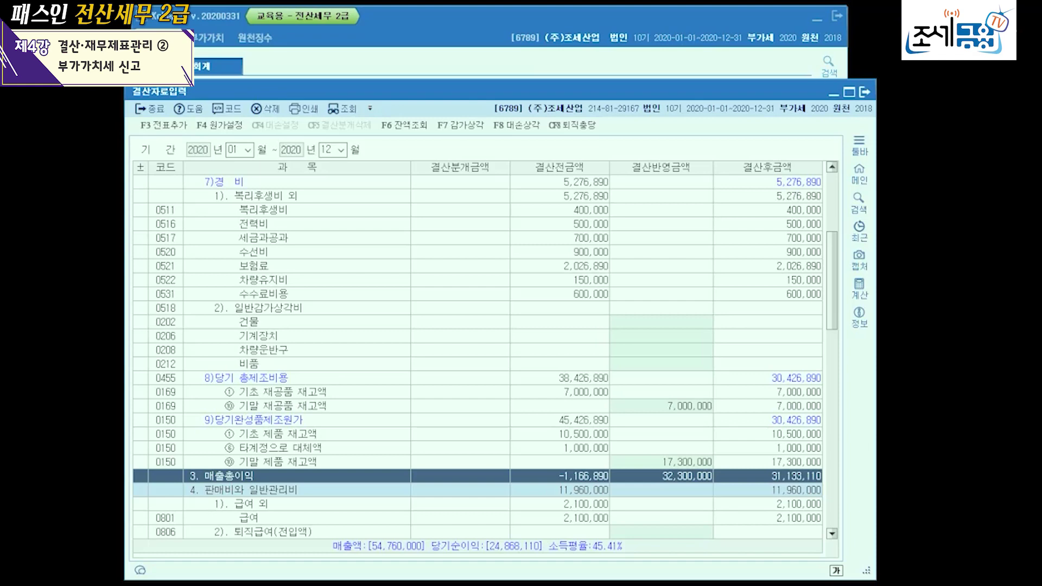
Enter 25,000,000 as the closing amount (결산반영금액) for manufacturing 0508 퇴직급여(전입액) under 노무비
{"action": "scroll", "coordinate": [477, 358], "scroll_direction": "up", "scroll_amount": 3}
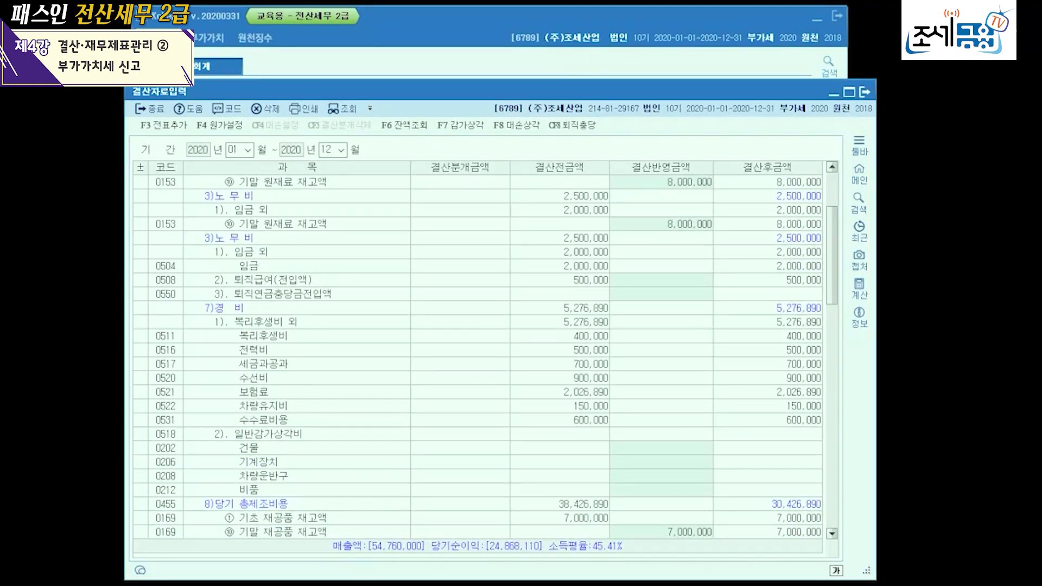
{"action": "scroll", "coordinate": [477, 358], "scroll_direction": "up", "scroll_amount": 3}
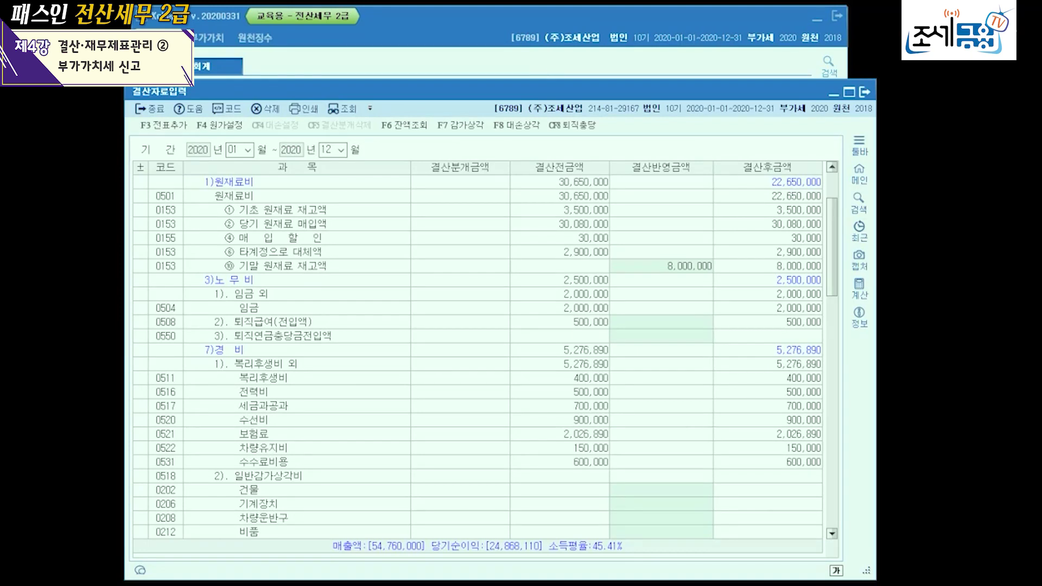
{"action": "left_click", "coordinate": [661, 322]}
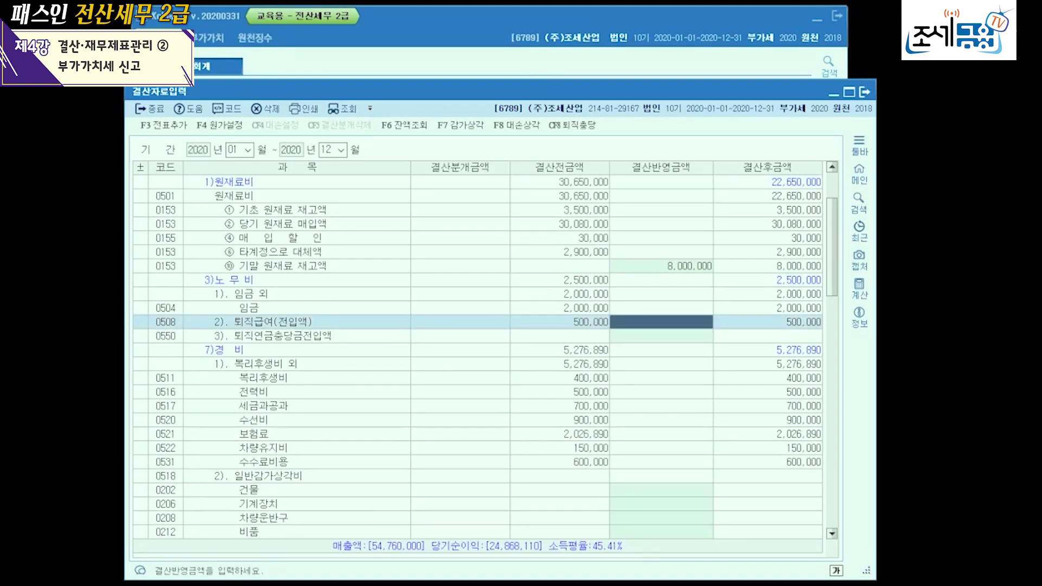
{"action": "type", "text": "25000000"}
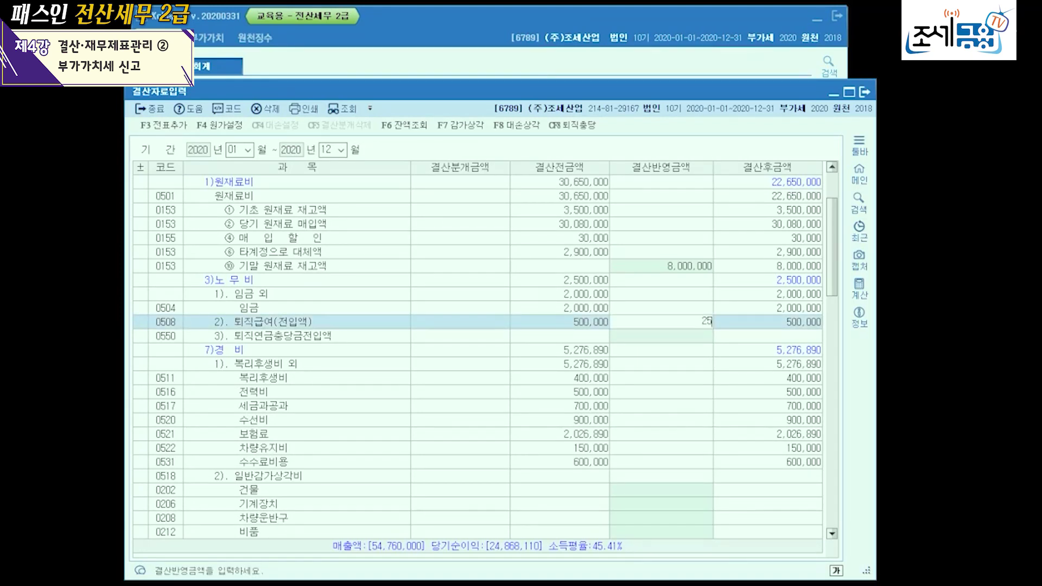
{"action": "key", "text": "Return"}
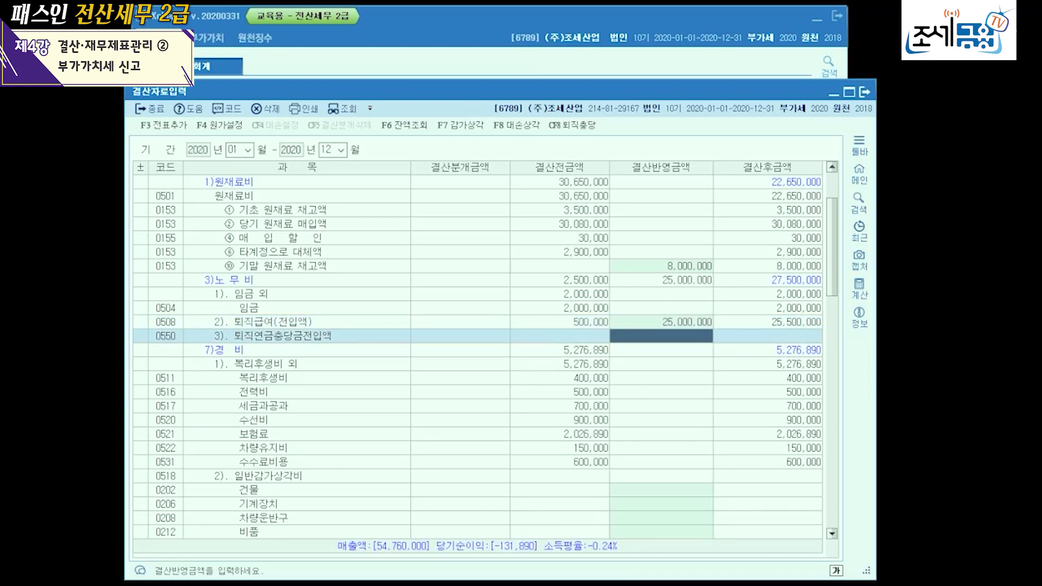
{"action": "left_click", "coordinate": [662, 322]}
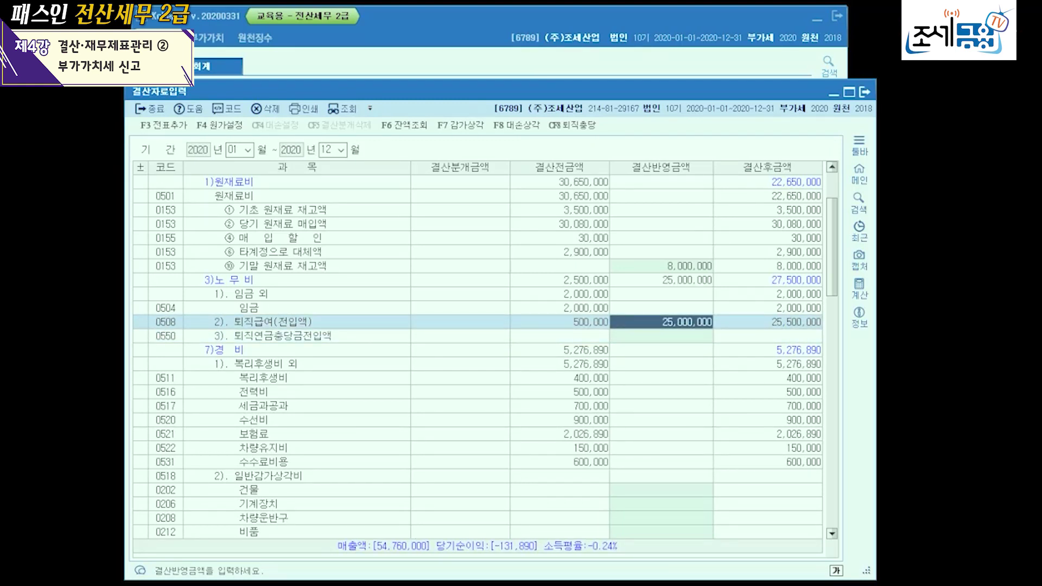
Enter 11,000,000 as the closing amount for 0806 퇴직급여(전입액) under 판매비와 일반관리비
{"action": "scroll", "coordinate": [478, 352], "scroll_direction": "down", "scroll_amount": 8}
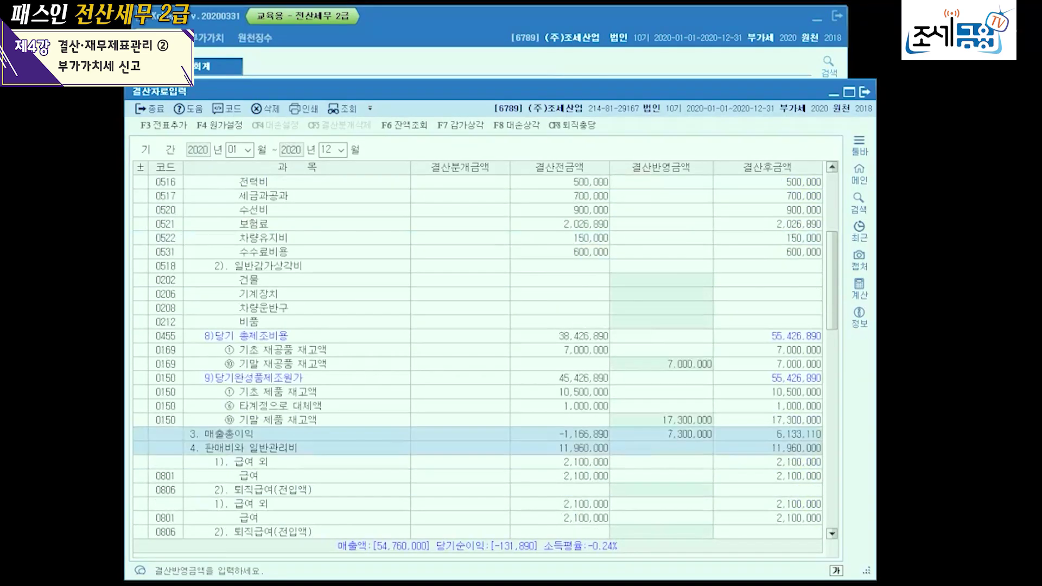
{"action": "scroll", "coordinate": [477, 353], "scroll_direction": "down", "scroll_amount": 12}
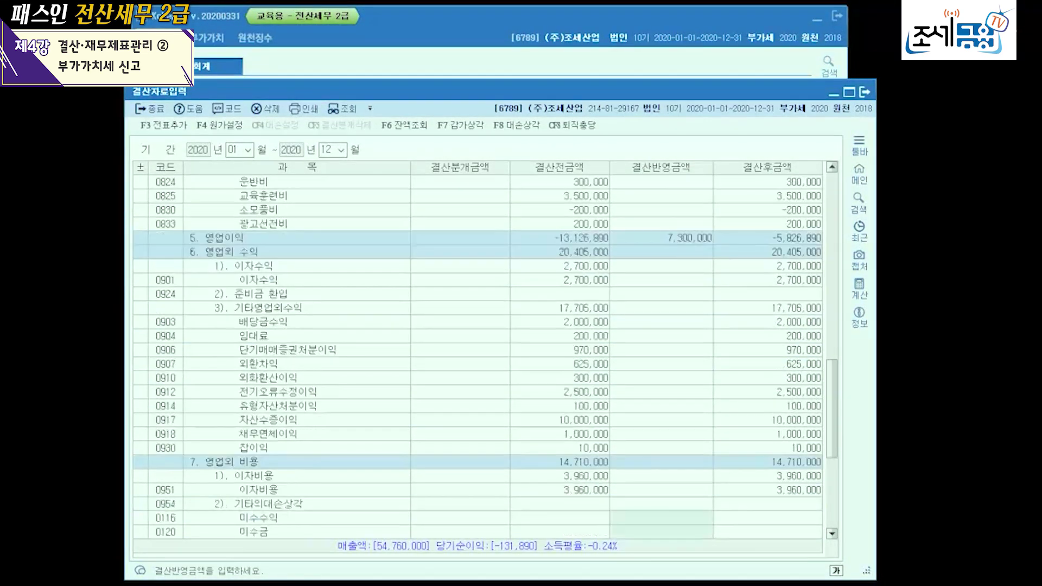
{"action": "scroll", "coordinate": [478, 353], "scroll_direction": "down", "scroll_amount": 3}
{"action": "scroll", "coordinate": [478, 353], "scroll_direction": "up", "scroll_amount": 9}
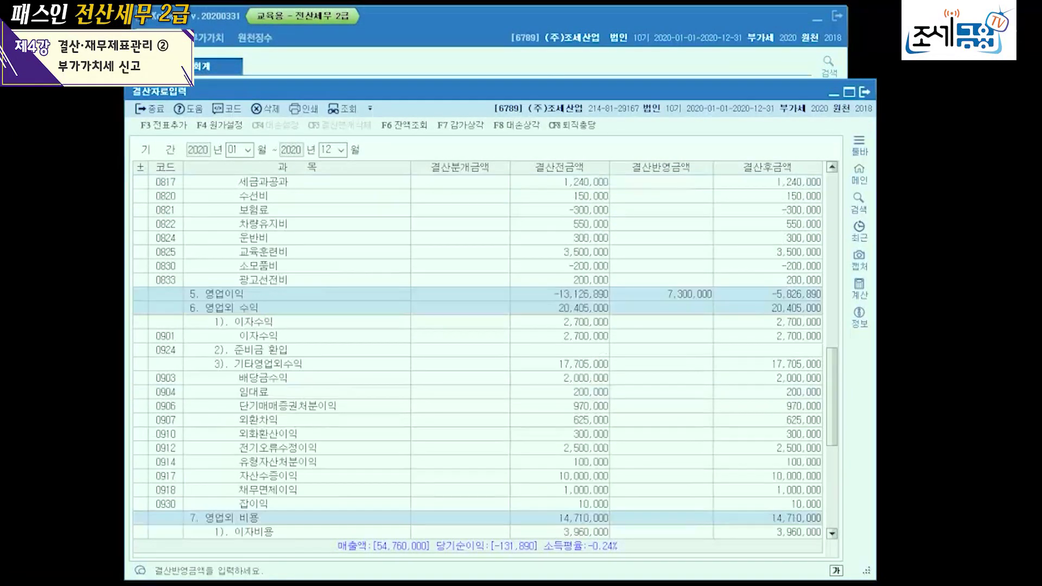
{"action": "scroll", "coordinate": [477, 353], "scroll_direction": "up", "scroll_amount": 4}
{"action": "scroll", "coordinate": [478, 353], "scroll_direction": "up", "scroll_amount": 4}
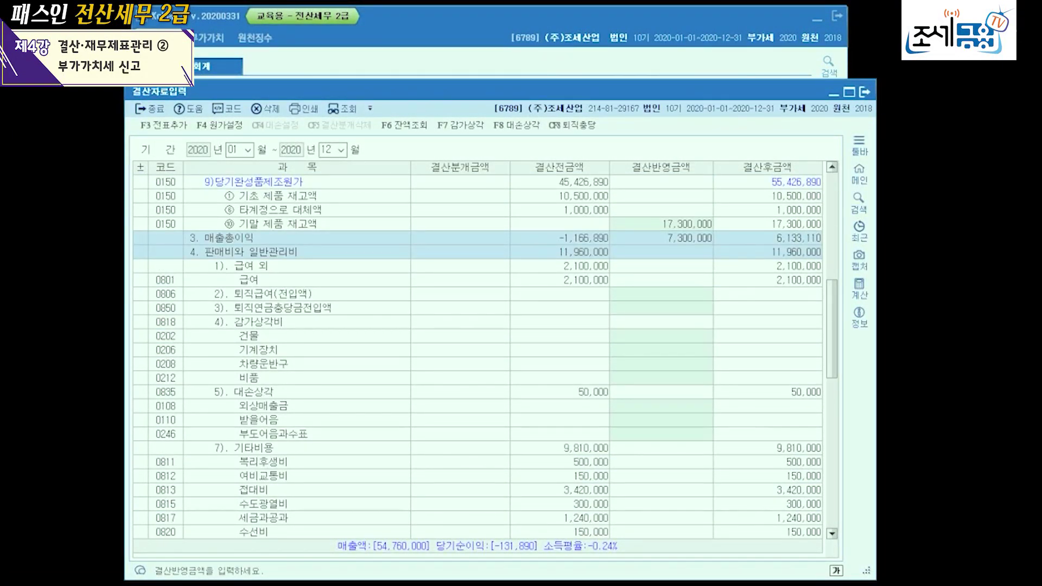
{"action": "left_click", "coordinate": [661, 294]}
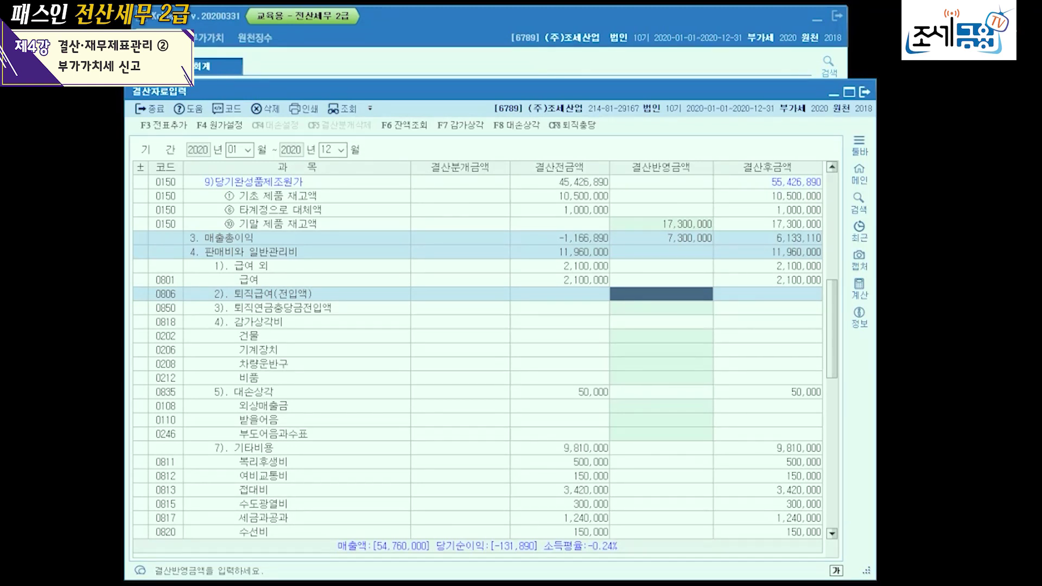
{"action": "type", "text": "11000000"}
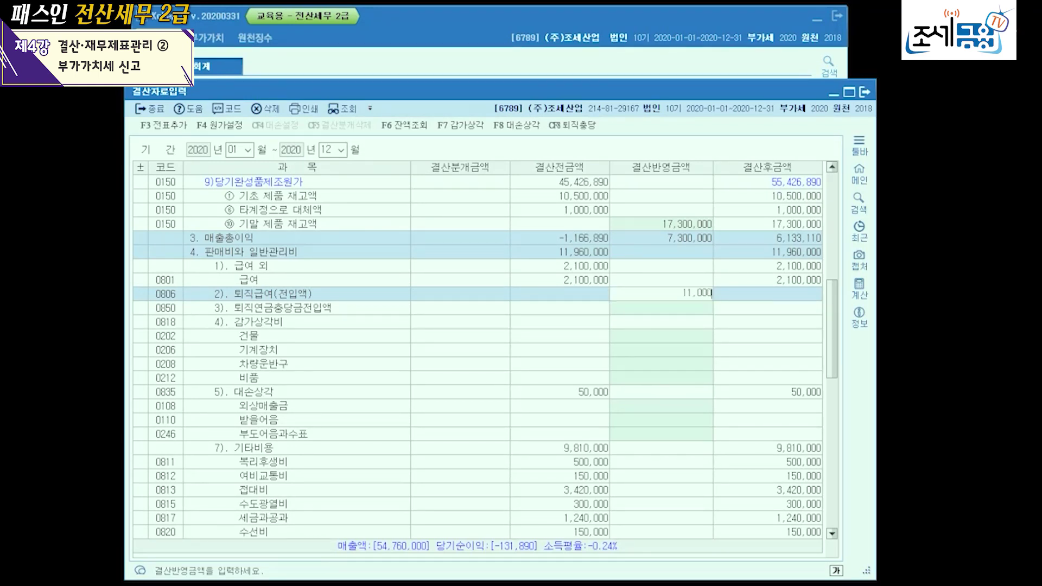
{"action": "key", "text": "Return"}
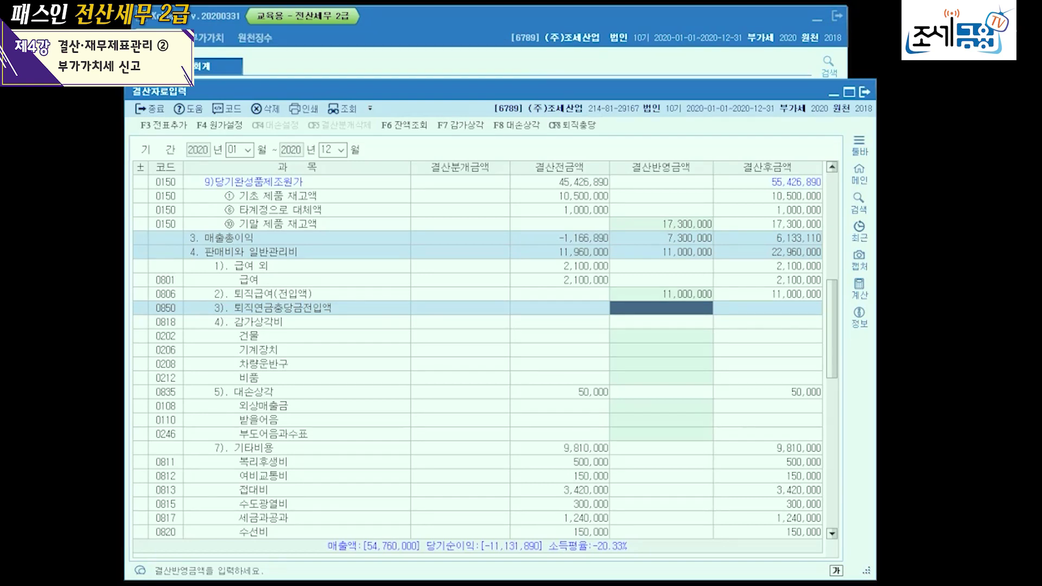
Examine the 대손상각 calculation and the closing amount cells for 외상매출금 and 받을어음 under 0835 대손상각
{"action": "left_click", "coordinate": [516, 125]}
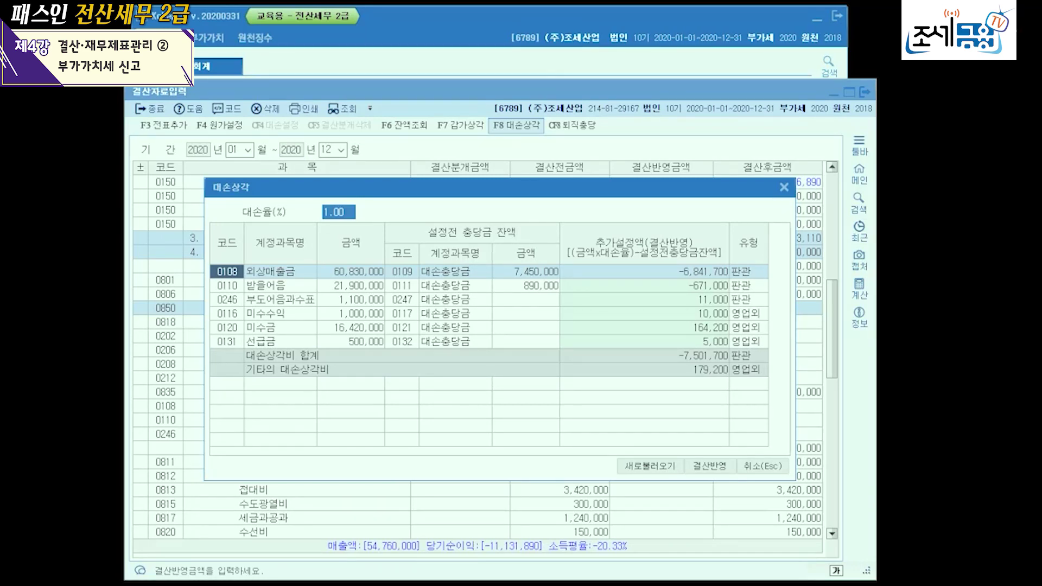
{"action": "key", "text": "Escape"}
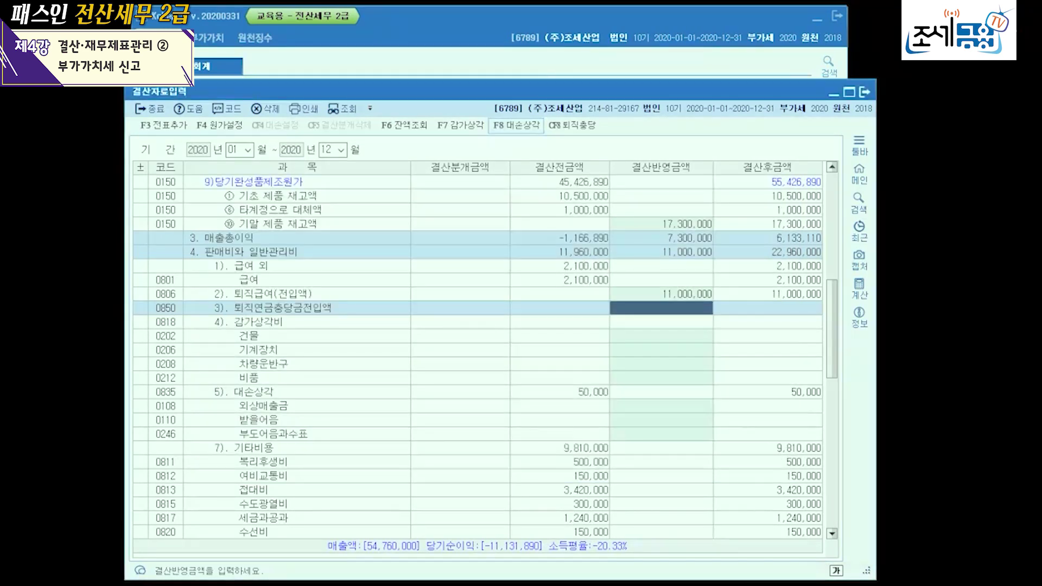
{"action": "scroll", "coordinate": [477, 352], "scroll_direction": "down", "scroll_amount": 5}
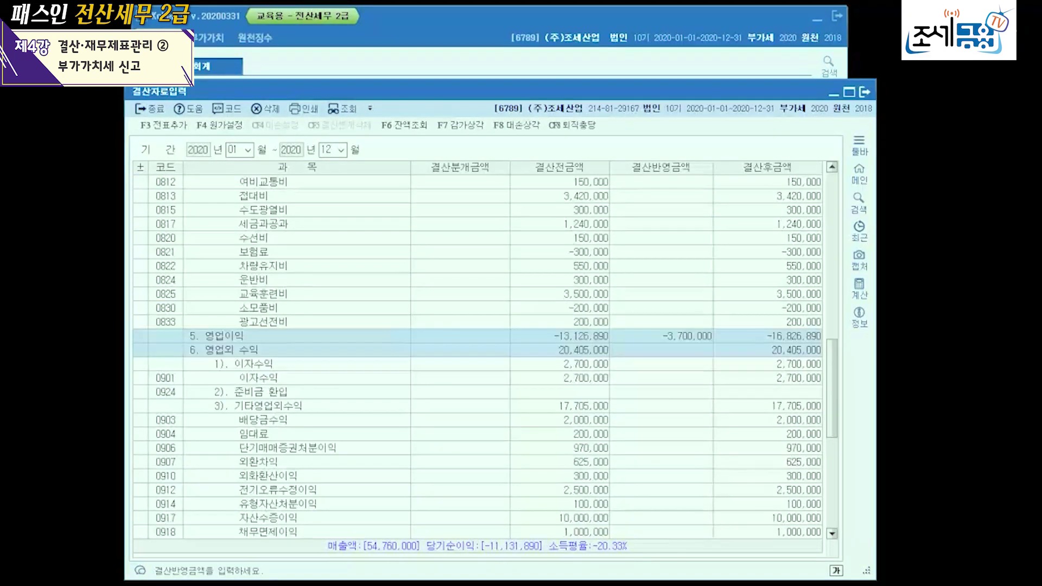
{"action": "scroll", "coordinate": [478, 353], "scroll_direction": "up", "scroll_amount": 5}
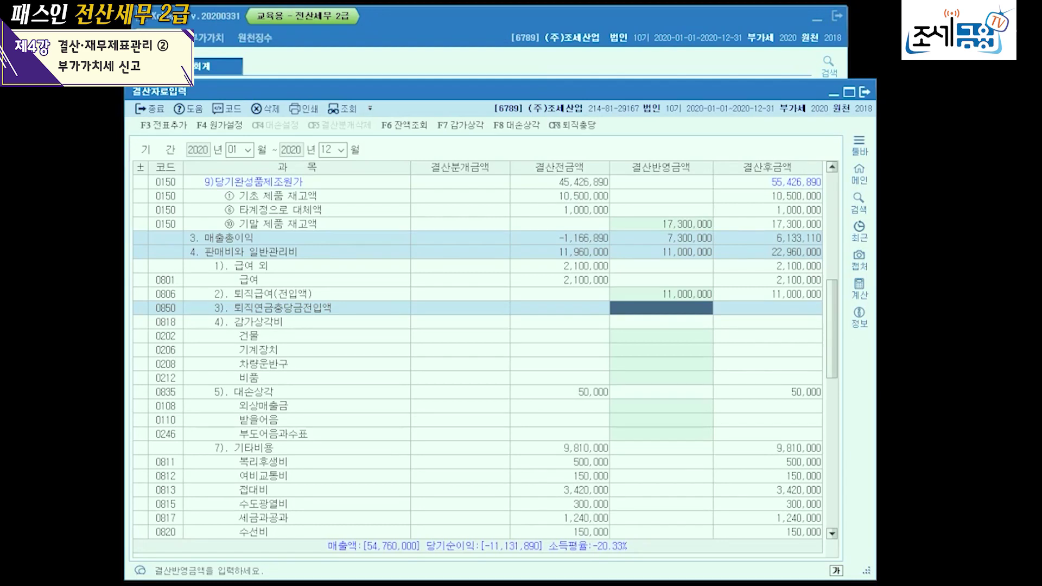
{"action": "left_click", "coordinate": [661, 406]}
{"action": "left_click", "coordinate": [661, 419]}
{"action": "left_click", "coordinate": [661, 406]}
{"action": "left_click", "coordinate": [661, 420]}
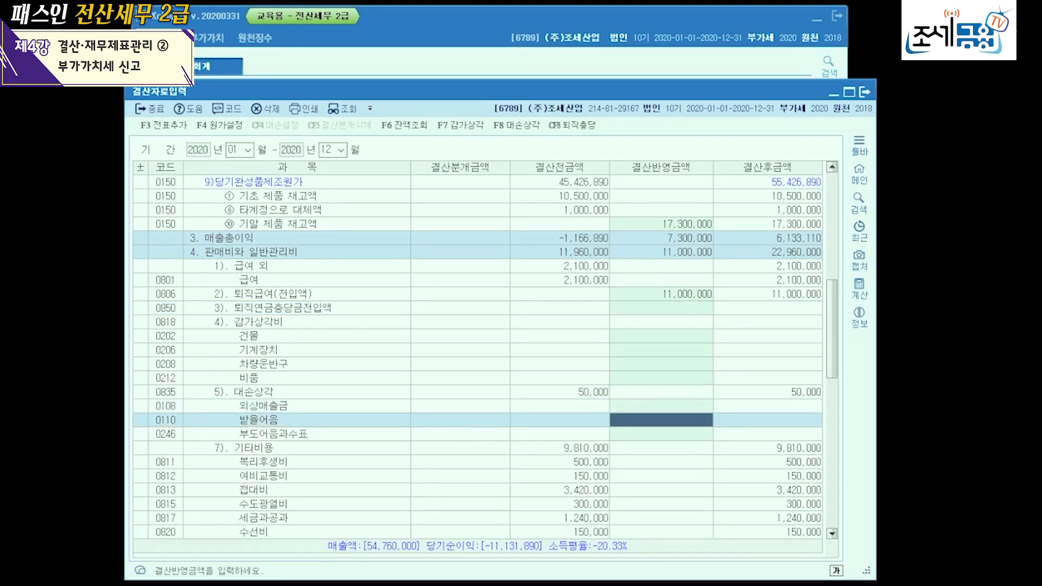
Locate the 미수수익 closing amount cell under 0954 기타의대손상각 in the non-operating expenses
{"action": "scroll", "coordinate": [478, 353], "scroll_direction": "down", "scroll_amount": 6}
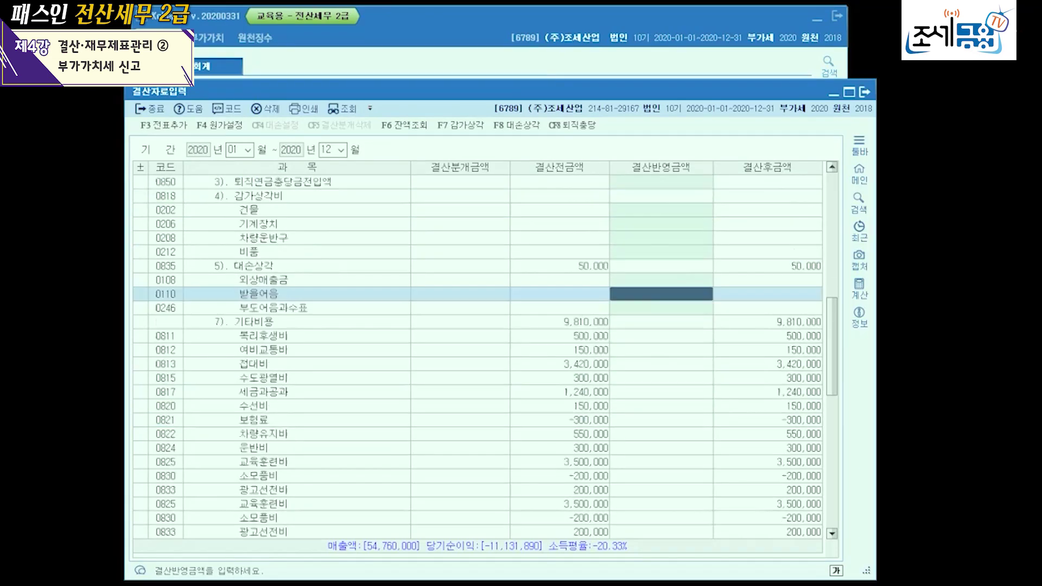
{"action": "scroll", "coordinate": [478, 353], "scroll_direction": "down", "scroll_amount": 1}
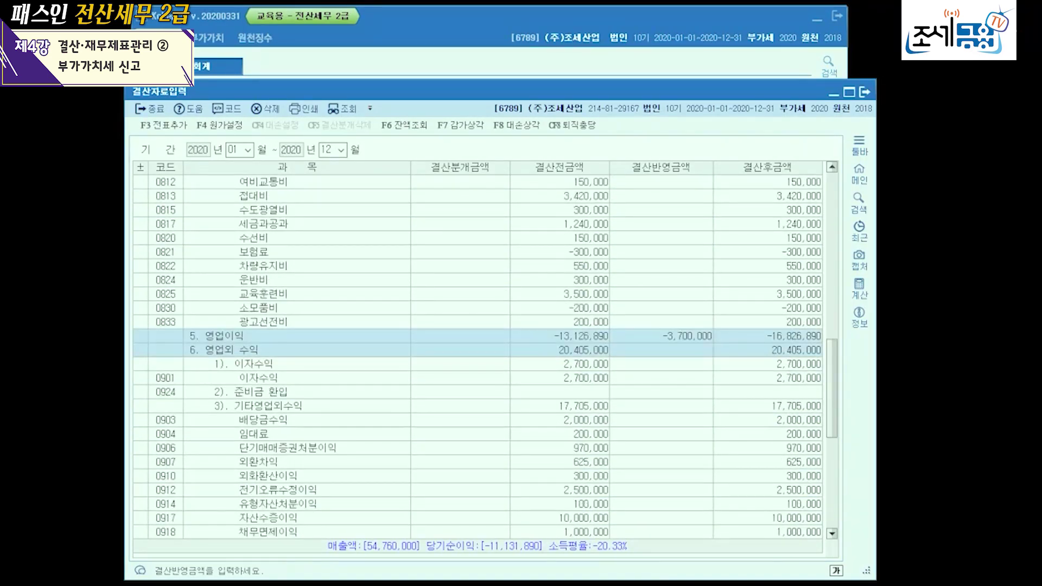
{"action": "scroll", "coordinate": [478, 352], "scroll_direction": "down", "scroll_amount": 1}
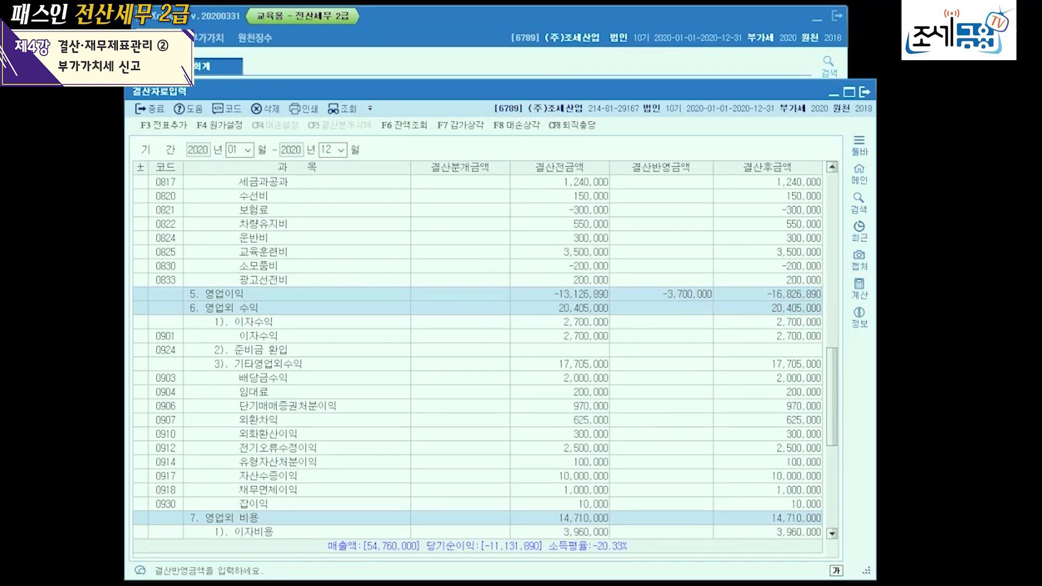
{"action": "scroll", "coordinate": [478, 353], "scroll_direction": "down", "scroll_amount": 1}
{"action": "scroll", "coordinate": [478, 353], "scroll_direction": "down", "scroll_amount": 2}
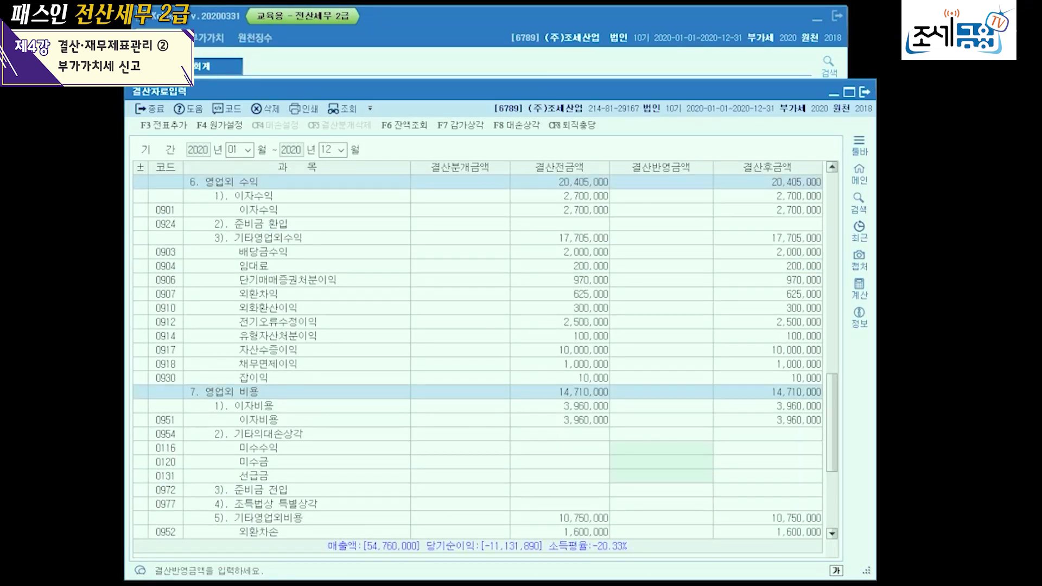
{"action": "left_click", "coordinate": [661, 448]}
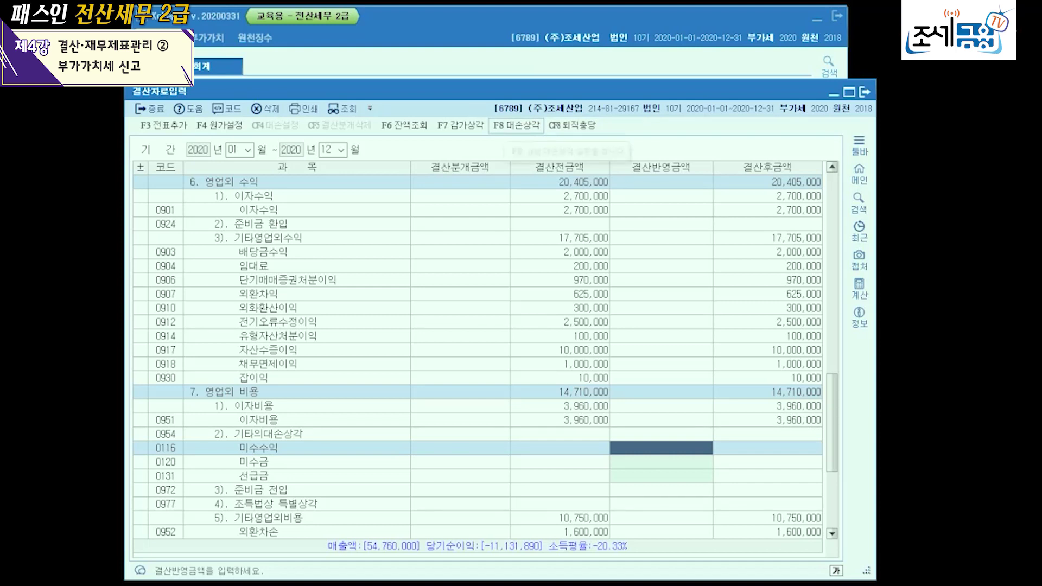
Review the additional allowance for 외상매출금 in the 대손상각 calculation, then close it and closing data entry without applying it
{"action": "left_click", "coordinate": [516, 126]}
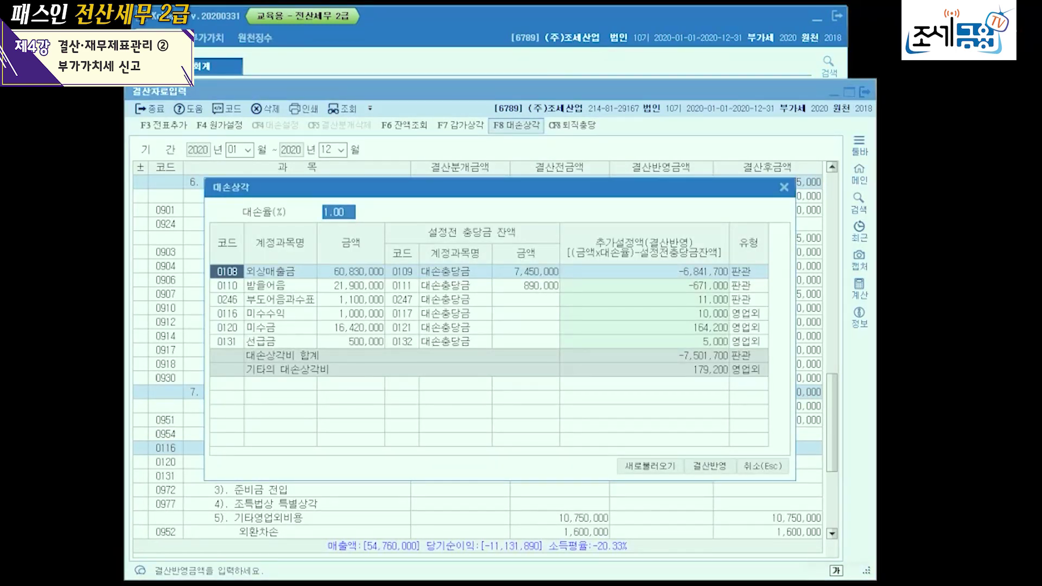
{"action": "left_click", "coordinate": [646, 271]}
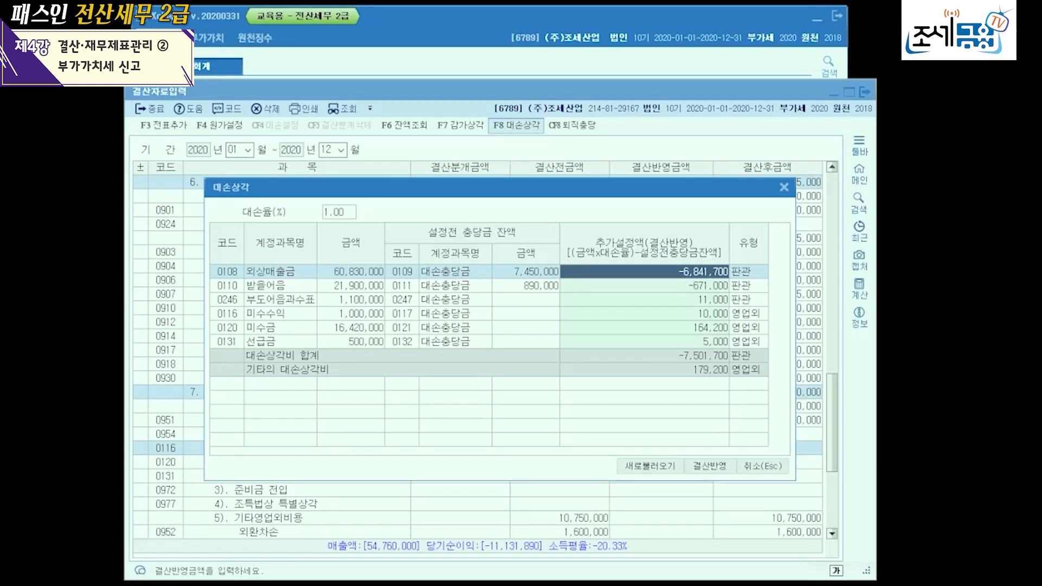
{"action": "left_click_drag", "start_coordinate": [574, 187], "coordinate": [564, 218]}
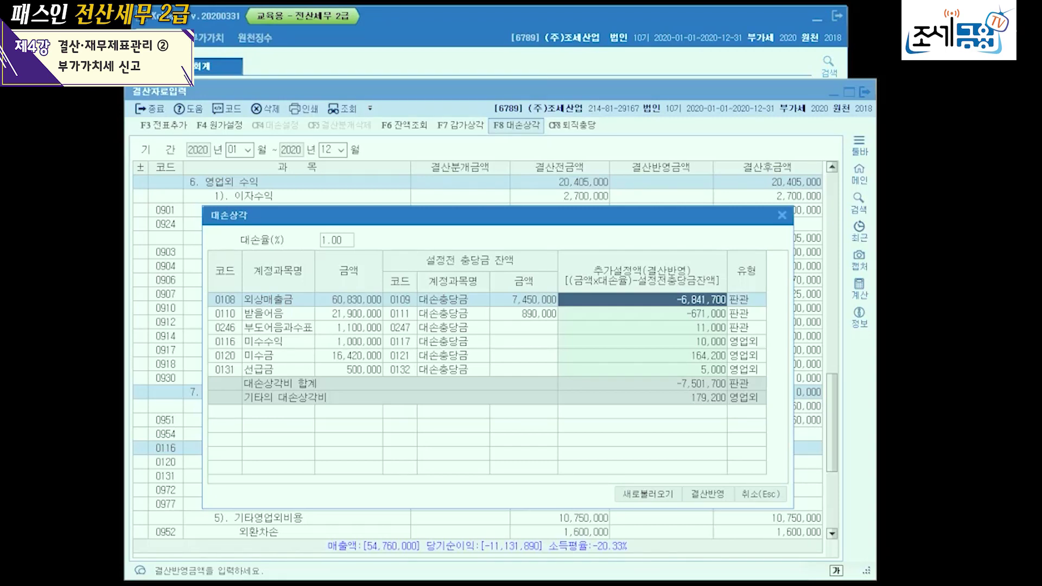
{"action": "left_click", "coordinate": [783, 215]}
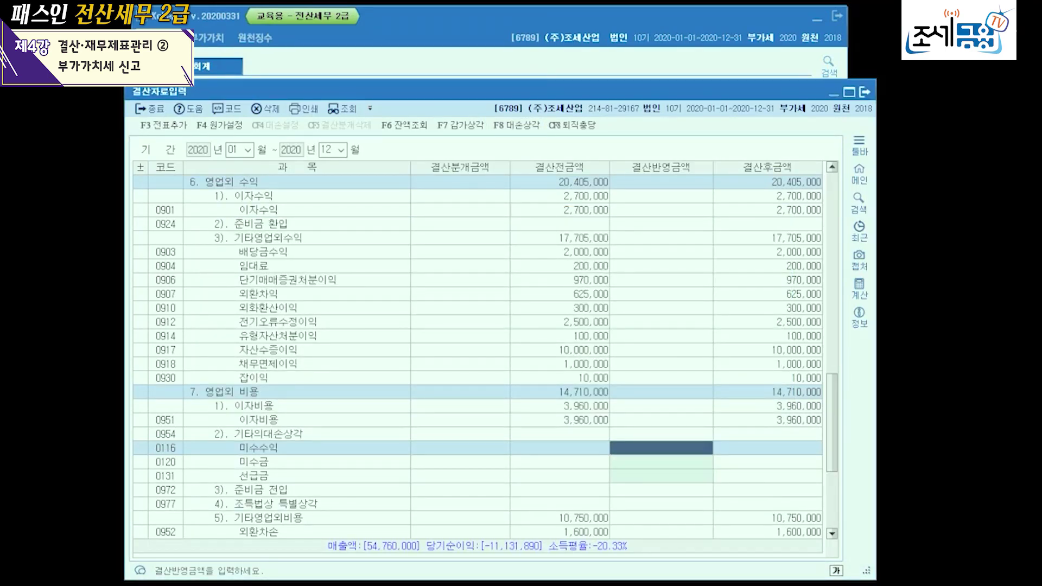
{"action": "key", "text": "Escape"}
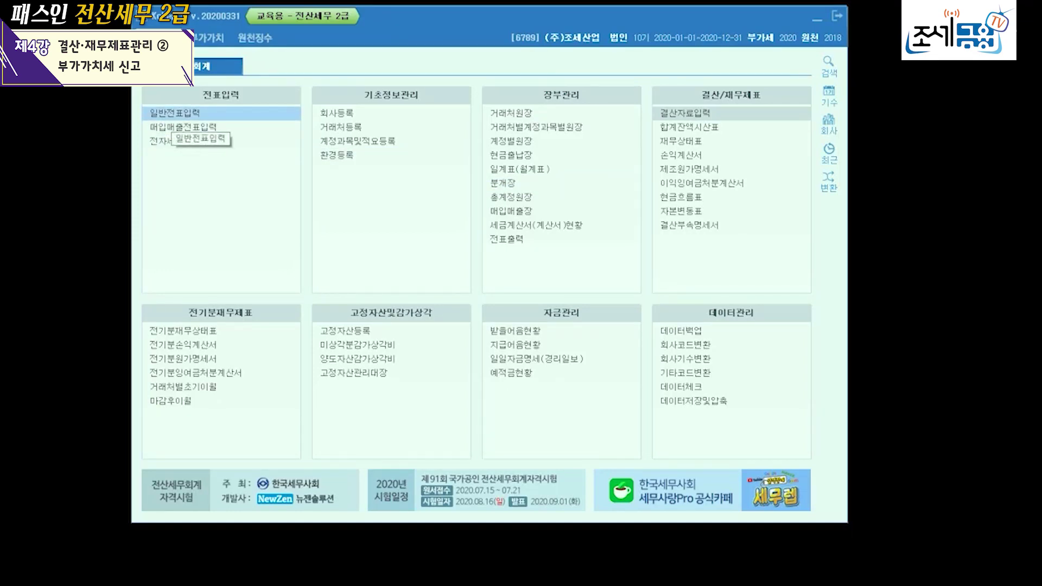
In 일반전표입력, enter a December 31 debit of 6,841,700 to 0109 대손충당금 for 외상매출금
{"action": "left_click", "coordinate": [155, 113]}
{"action": "key", "text": "Down"}
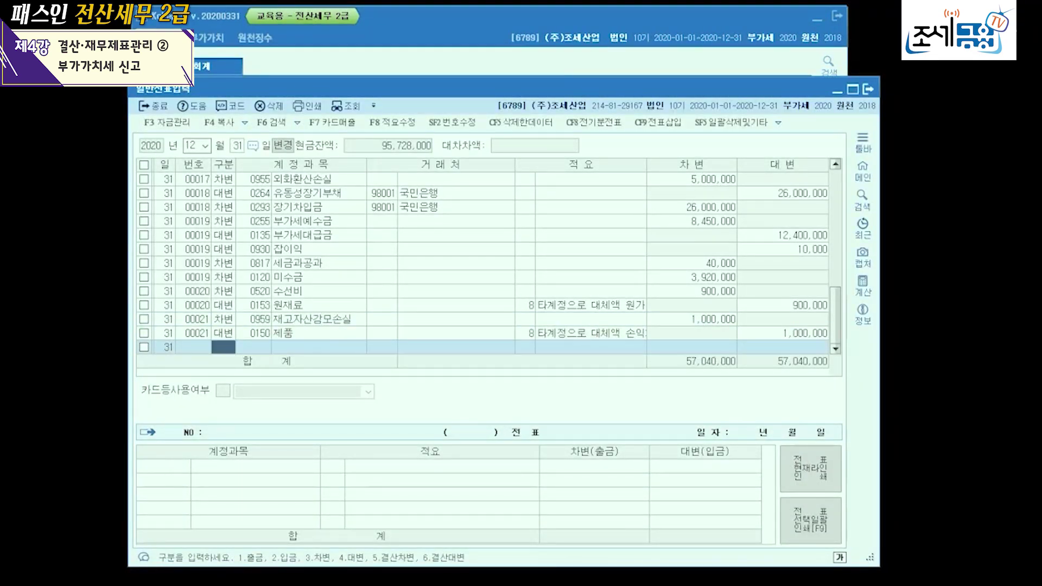
{"action": "type", "text": "3"}
{"action": "key", "text": "Return"}
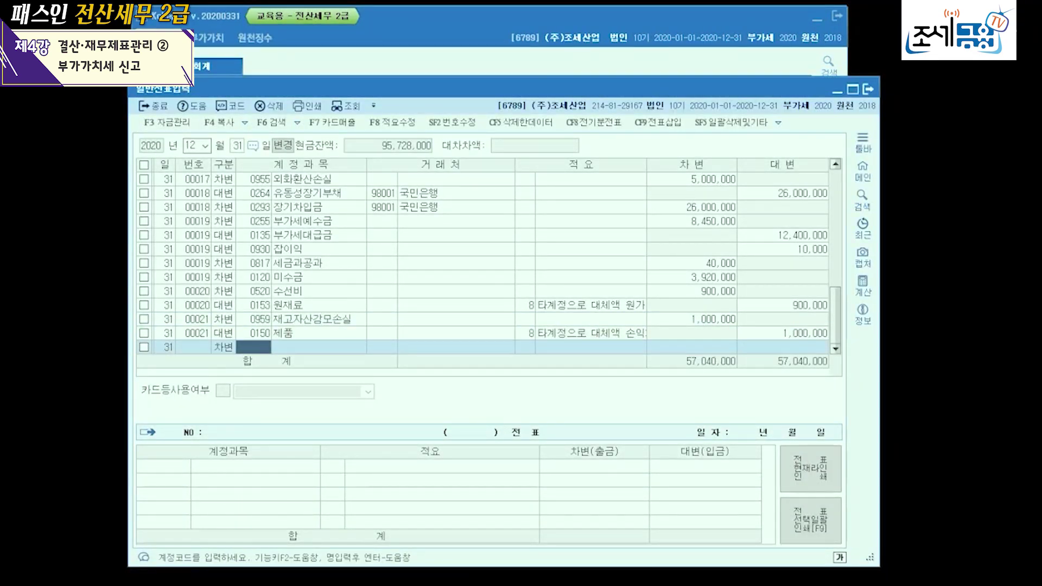
{"action": "type", "text": "ㄷㅐ손"}
{"action": "key", "text": "Return"}
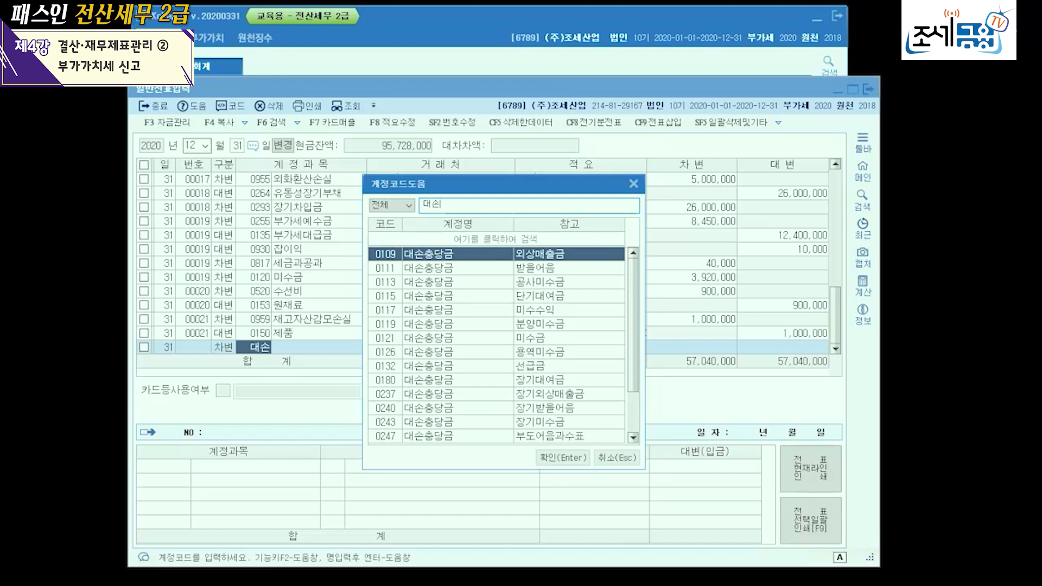
{"action": "key", "text": "Return"}
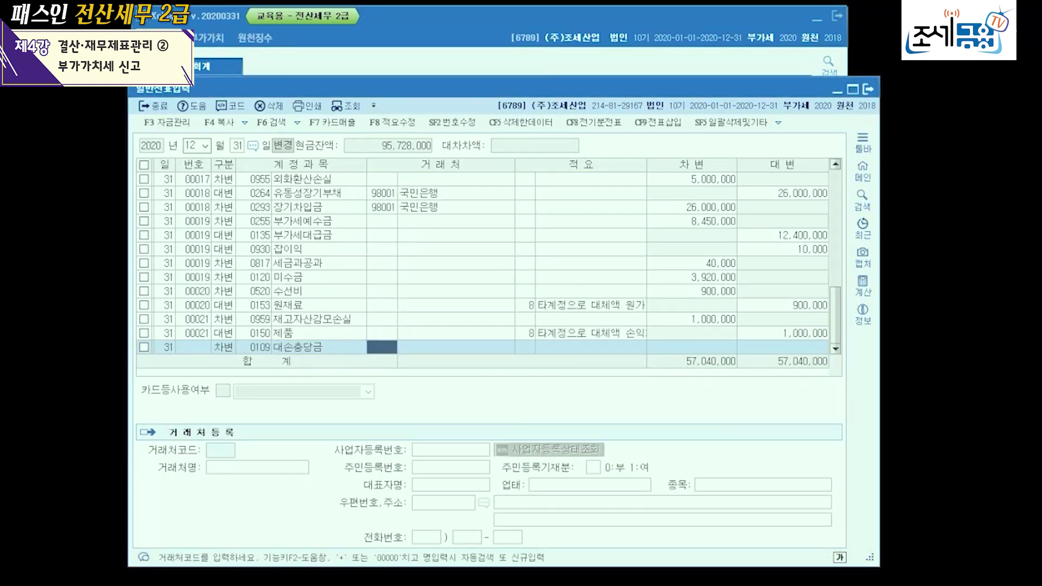
{"action": "key", "text": "Return"}
{"action": "key", "text": "Return"}
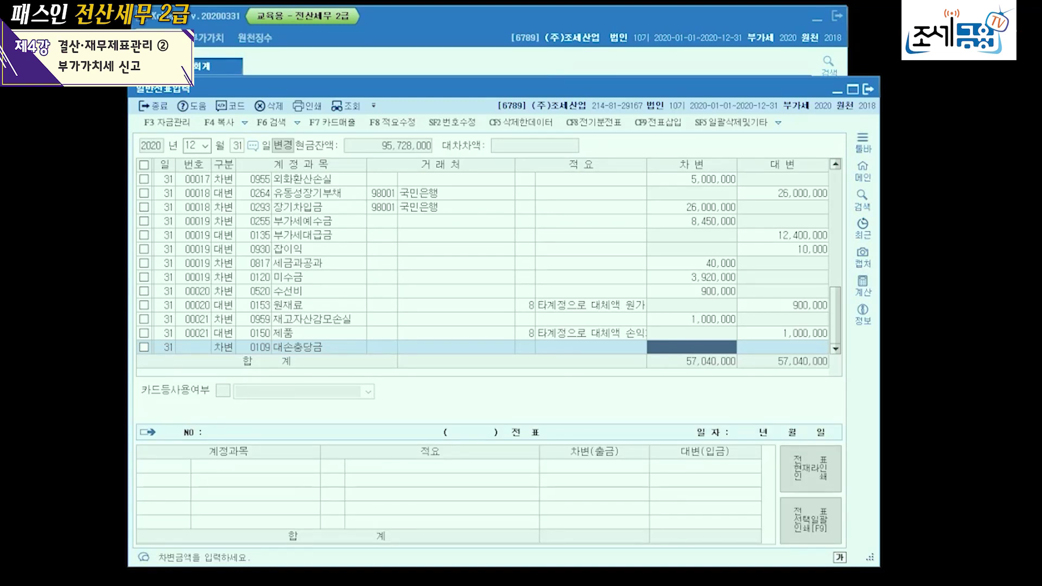
{"action": "type", "text": "6,8"}
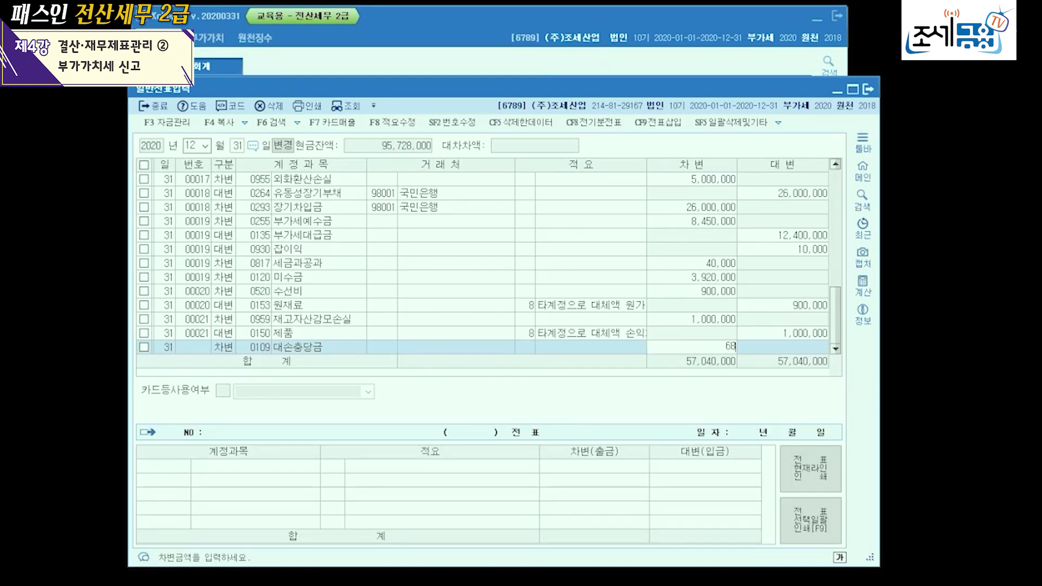
{"action": "type", "text": "41,700"}
{"action": "key", "text": "Return"}
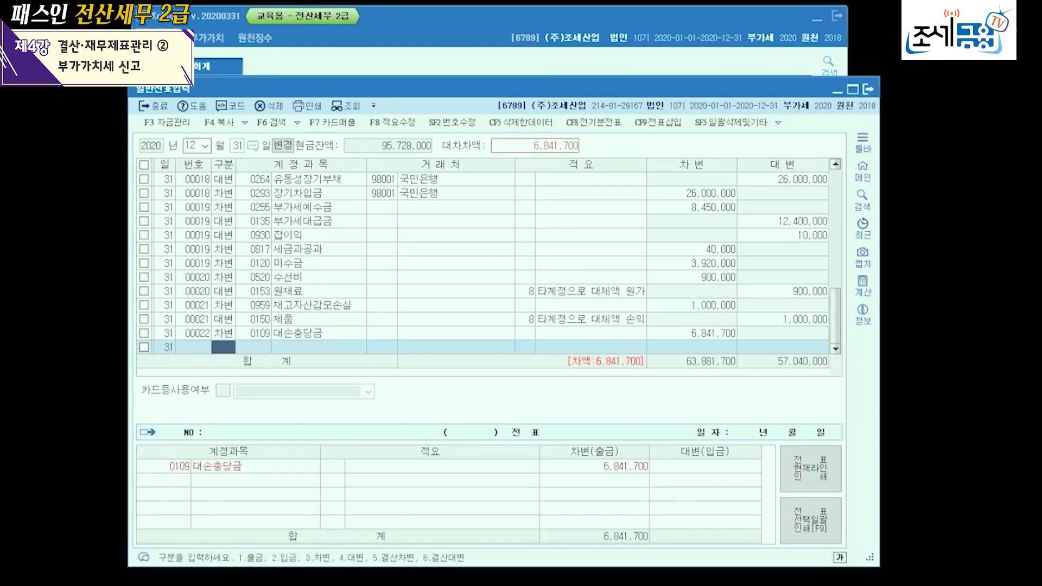
Complete the December 31 voucher with a credit of 6,841,700 to 0851 대손충당금환입, leaving the counterparty and summary blank
{"action": "type", "text": "4"}
{"action": "key", "text": "Return"}
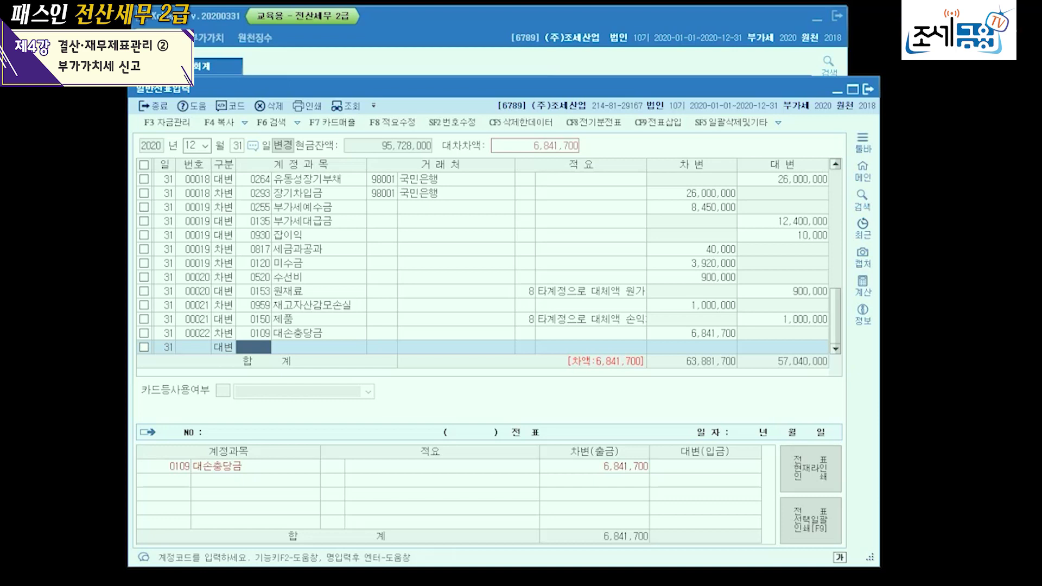
{"action": "type", "text": "0851"}
{"action": "key", "text": "Return"}
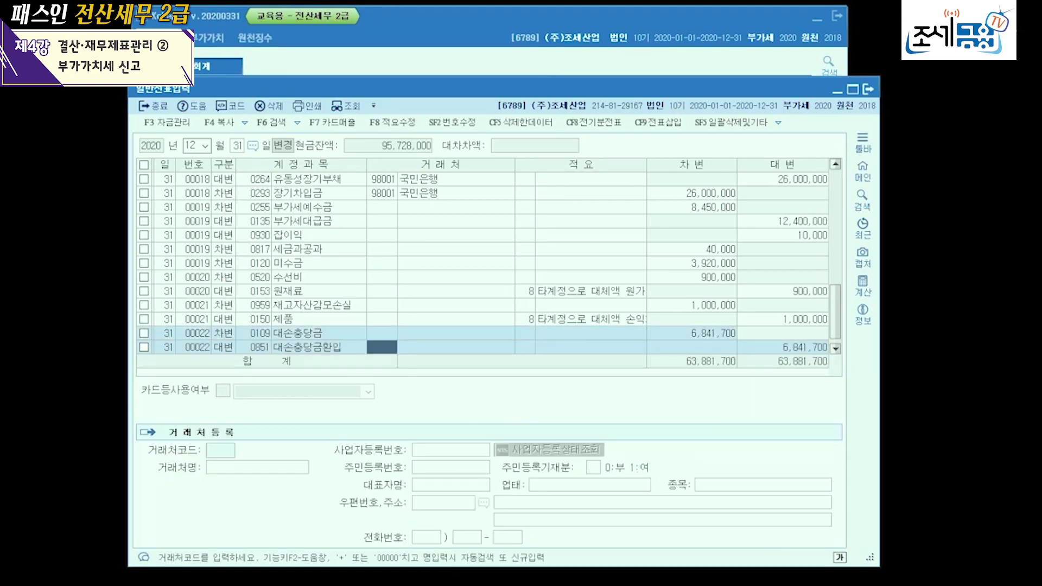
{"action": "key", "text": "Return"}
{"action": "key", "text": "Return"}
{"action": "key", "text": "Return"}
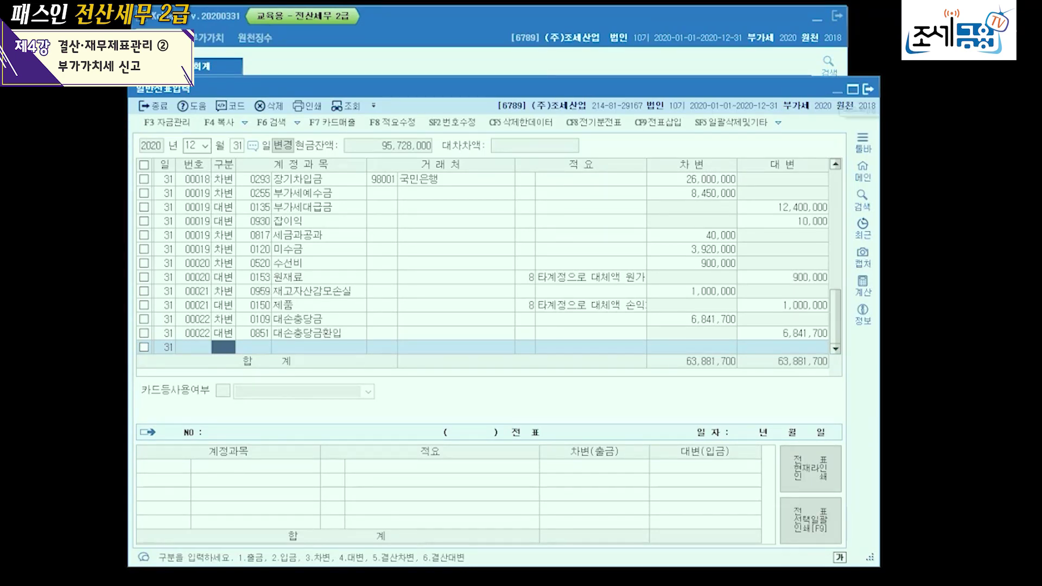
Leave general voucher entry, return to 결산자료입력 and open its 대손상각 calculation
{"action": "key", "text": "Escape"}
{"action": "key", "text": "Return"}
{"action": "key", "text": "Escape"}
{"action": "key", "text": "Right"}
{"action": "key", "text": "Right"}
{"action": "key", "text": "Right"}
{"action": "key", "text": "Return"}
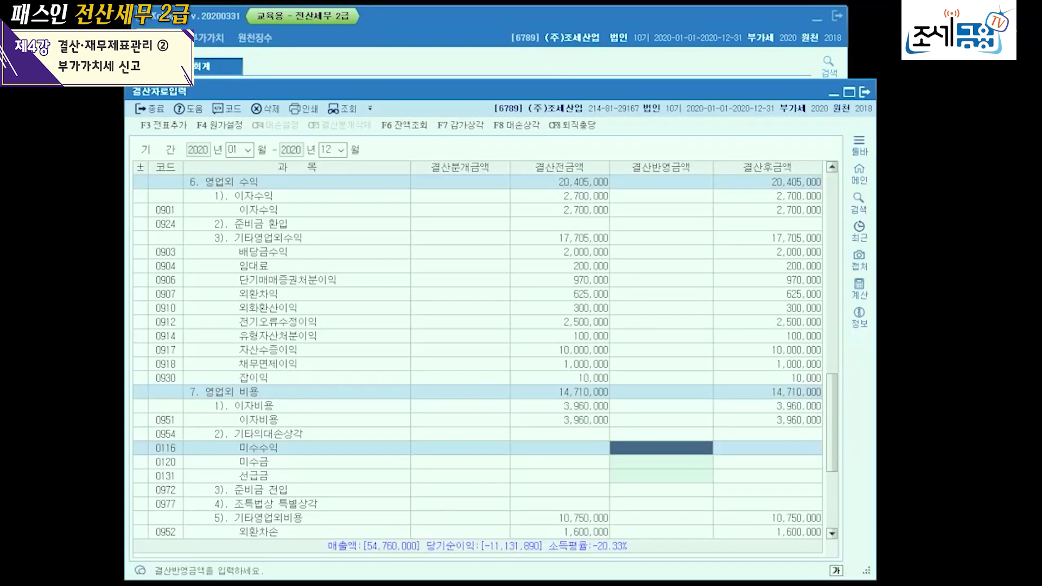
{"action": "scroll", "coordinate": [478, 353], "scroll_direction": "up", "scroll_amount": 2}
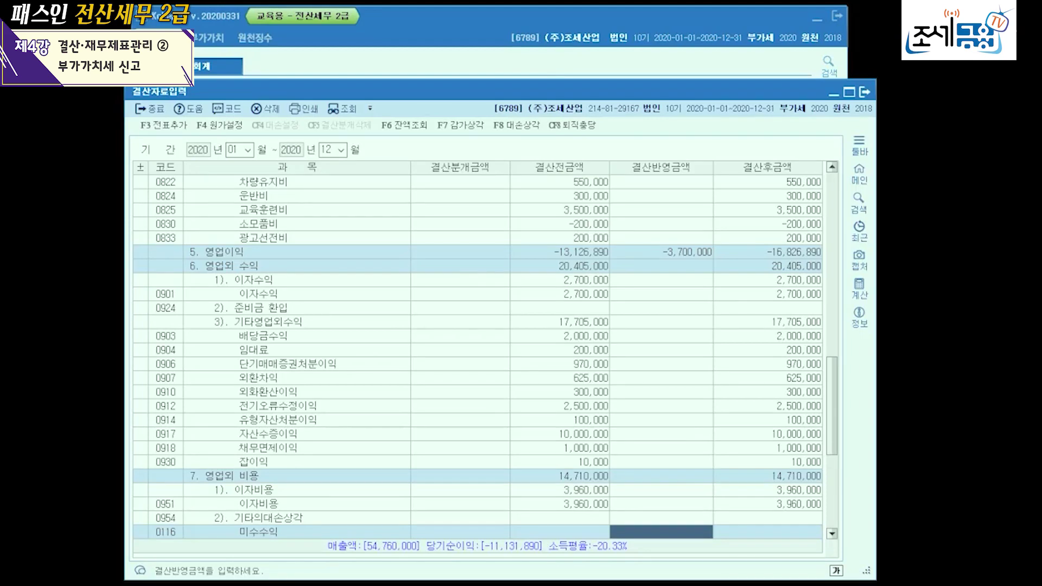
{"action": "scroll", "coordinate": [478, 353], "scroll_direction": "up", "scroll_amount": 6}
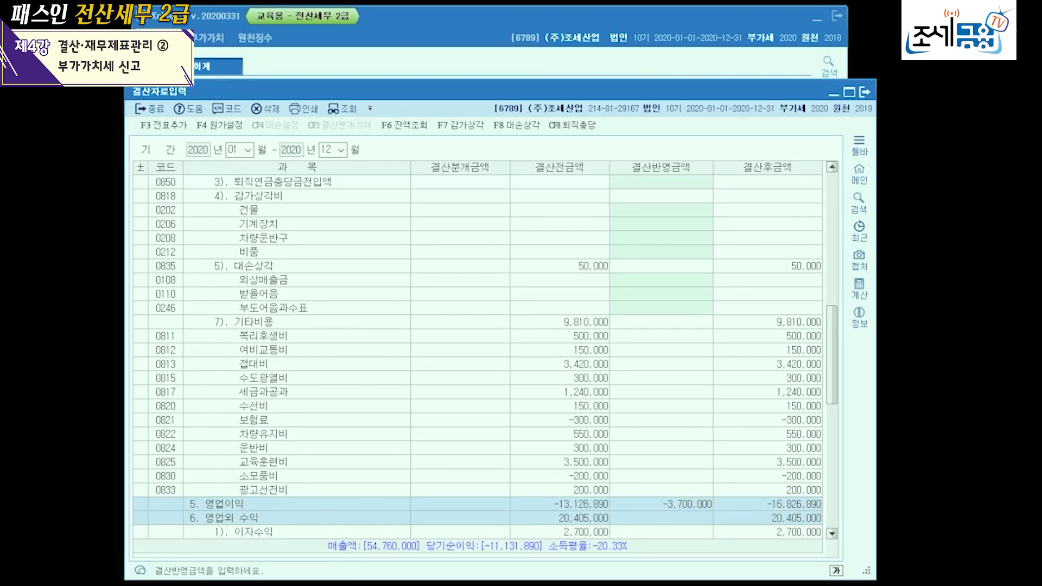
{"action": "key", "text": "F8"}
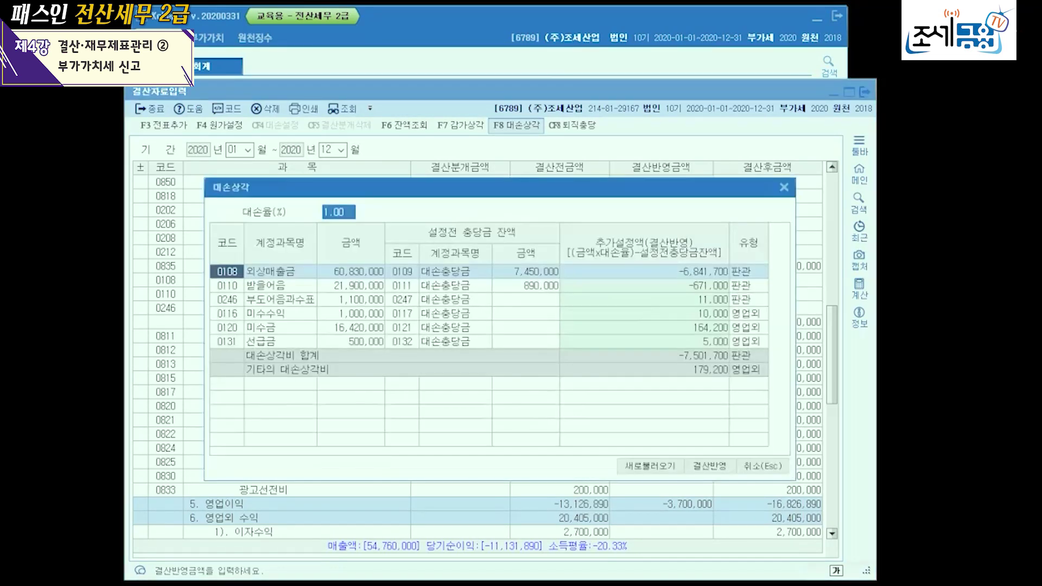
Compare the additional allowance for 외상매출금 in the 대손상각 calculation with the closing amount cells under 0835 대손상각
{"action": "left_click_drag", "start_coordinate": [535, 192], "coordinate": [535, 208]}
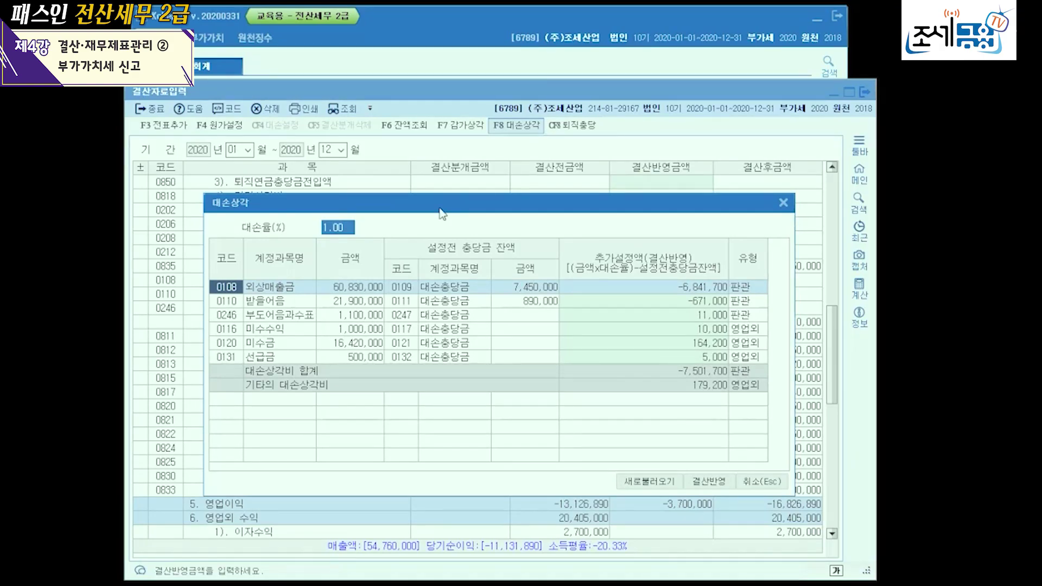
{"action": "left_click_drag", "start_coordinate": [441, 213], "coordinate": [655, 334]}
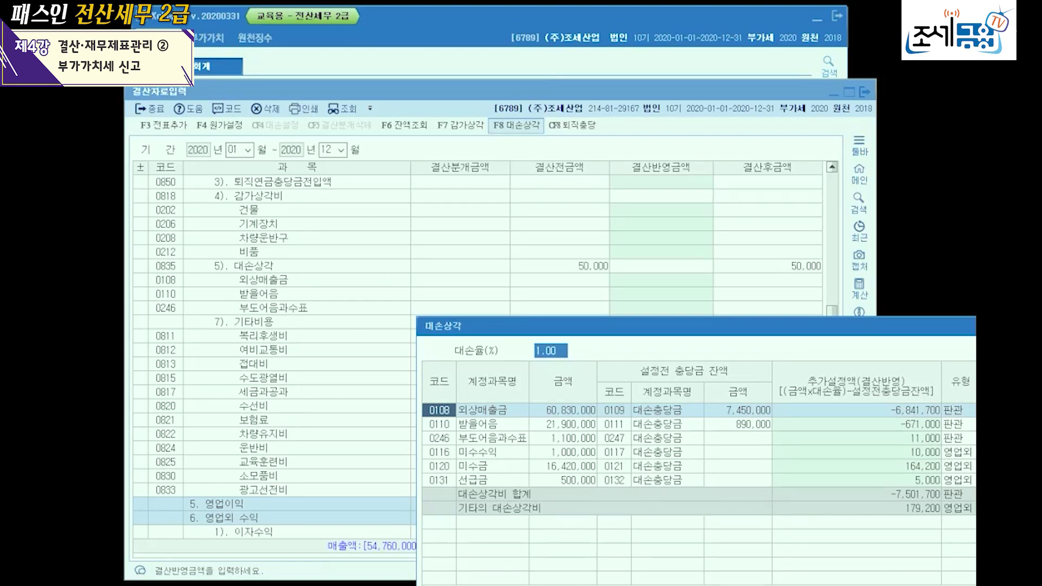
{"action": "left_click_drag", "start_coordinate": [656, 333], "coordinate": [507, 216]}
{"action": "left_click", "coordinate": [708, 293]}
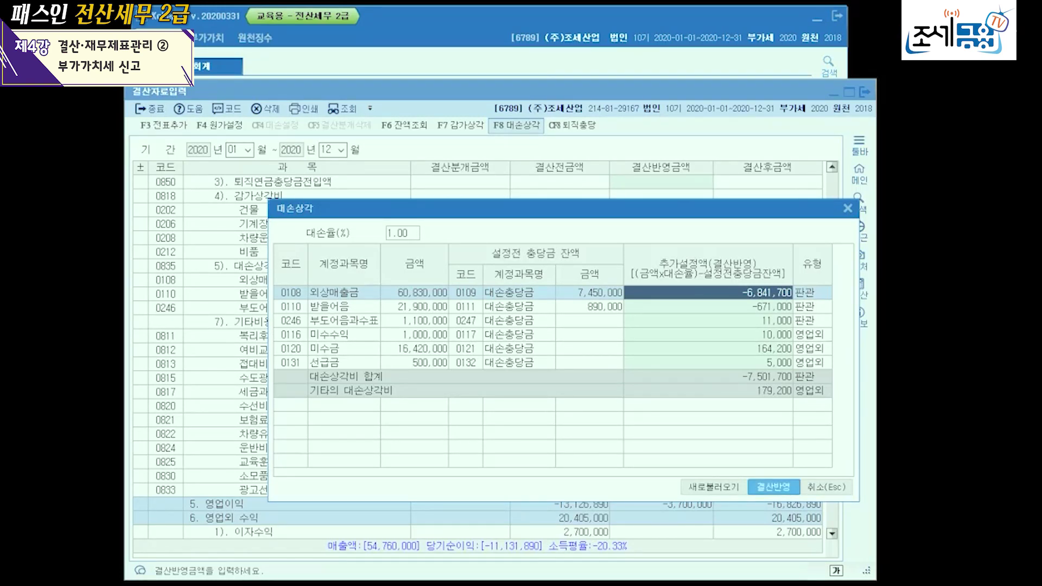
{"action": "left_click_drag", "start_coordinate": [674, 215], "coordinate": [668, 424]}
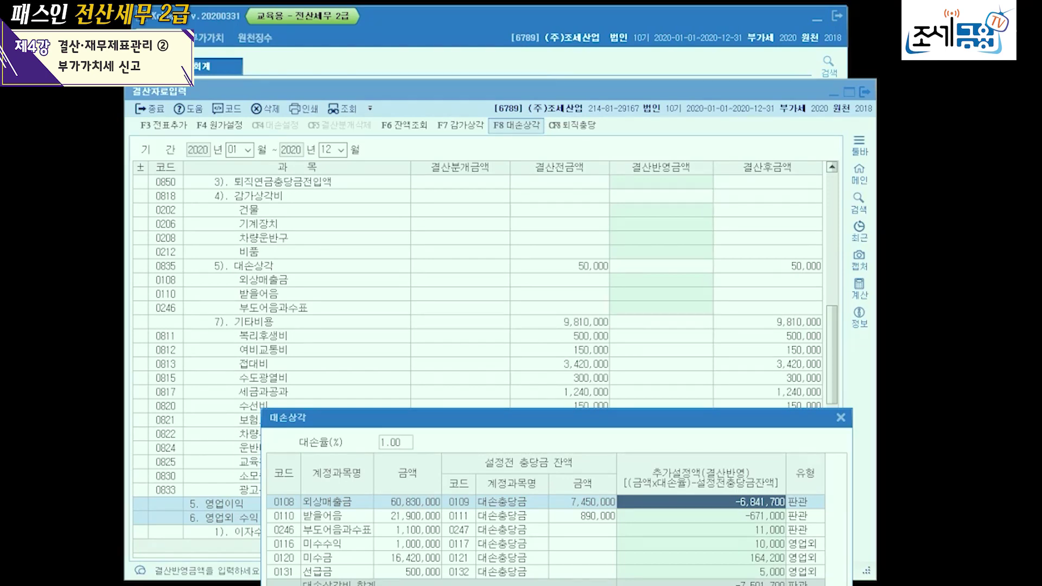
{"action": "left_click_drag", "start_coordinate": [667, 424], "coordinate": [636, 261]}
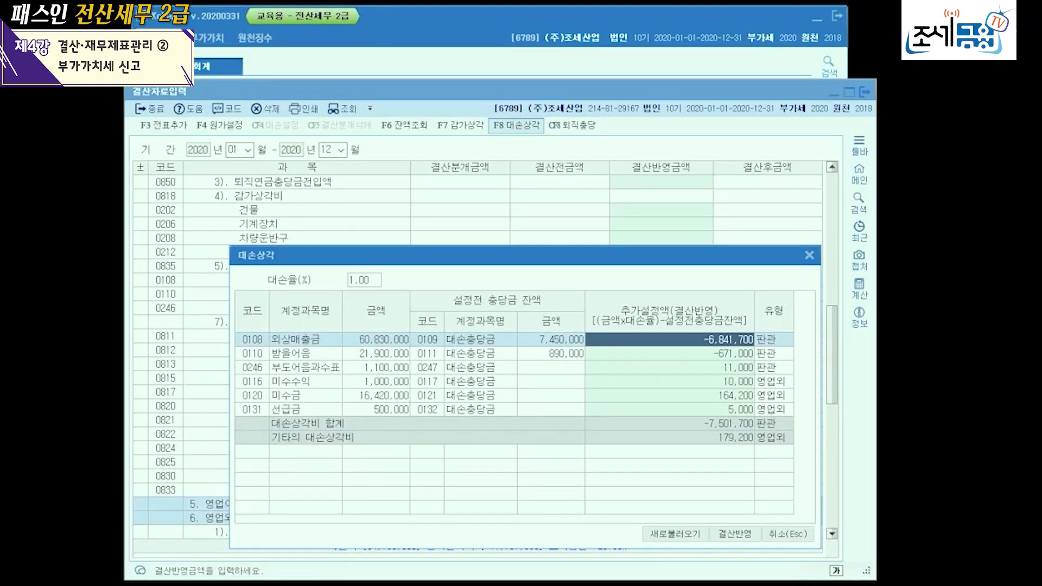
Set the 대손율 to 2% and check the recalculated additional allowance for 미수금
{"action": "left_click", "coordinate": [364, 280]}
{"action": "key", "text": "BackSpace"}
{"action": "type", "text": "2"}
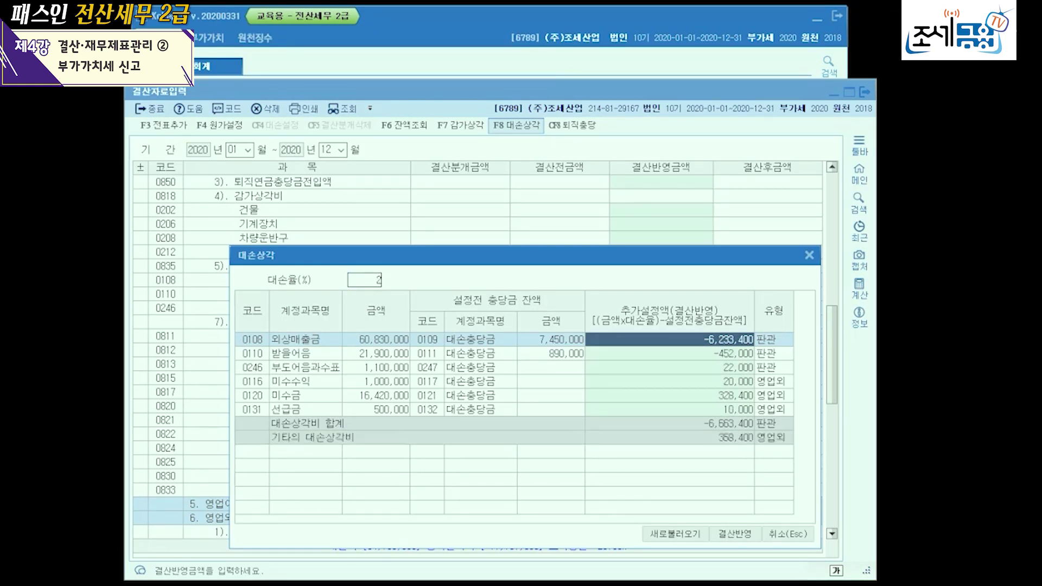
{"action": "key", "text": "Return"}
{"action": "left_click", "coordinate": [670, 395]}
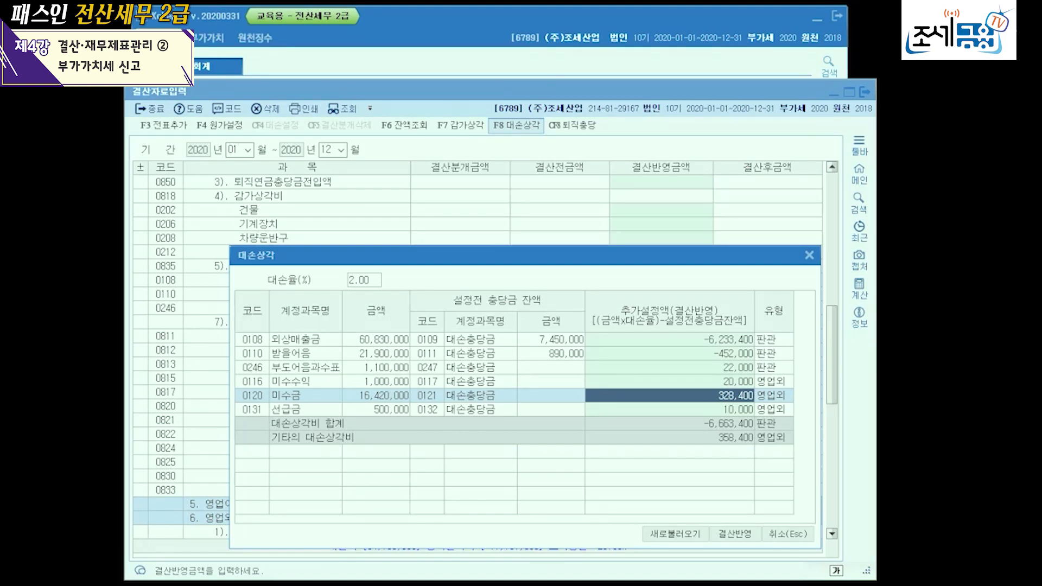
Clear the additional allowance amounts for 0108 외상매출금, 0110 받을어음 and 0246 부도어음과수표
{"action": "left_click", "coordinate": [669, 339]}
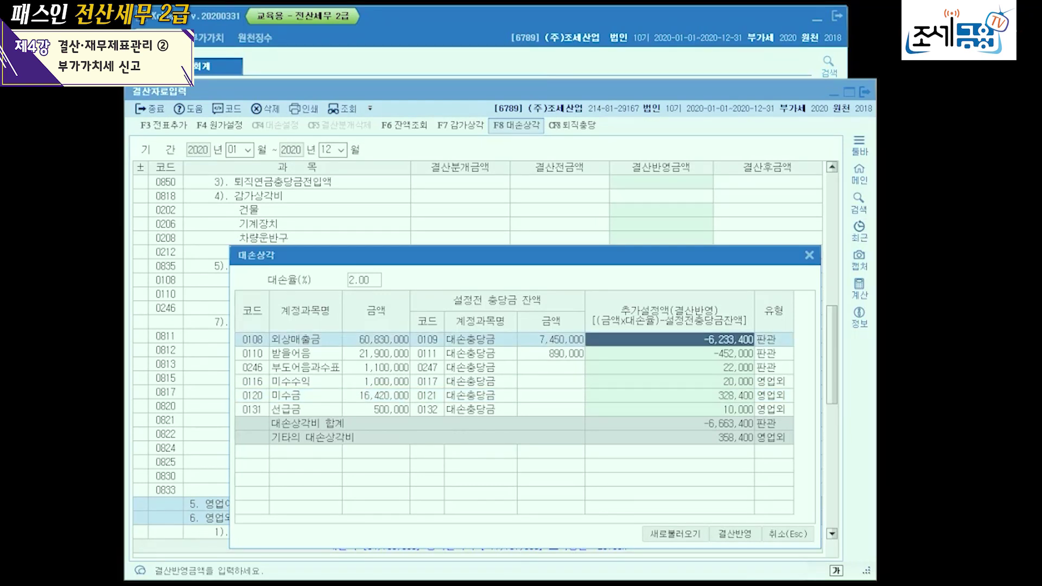
{"action": "key", "text": "BackSpace"}
{"action": "key", "text": "BackSpace"}
{"action": "key", "text": "BackSpace"}
{"action": "key", "text": "BackSpace"}
{"action": "key", "text": "BackSpace"}
{"action": "key", "text": "BackSpace"}
{"action": "key", "text": "BackSpace"}
{"action": "key", "text": "BackSpace"}
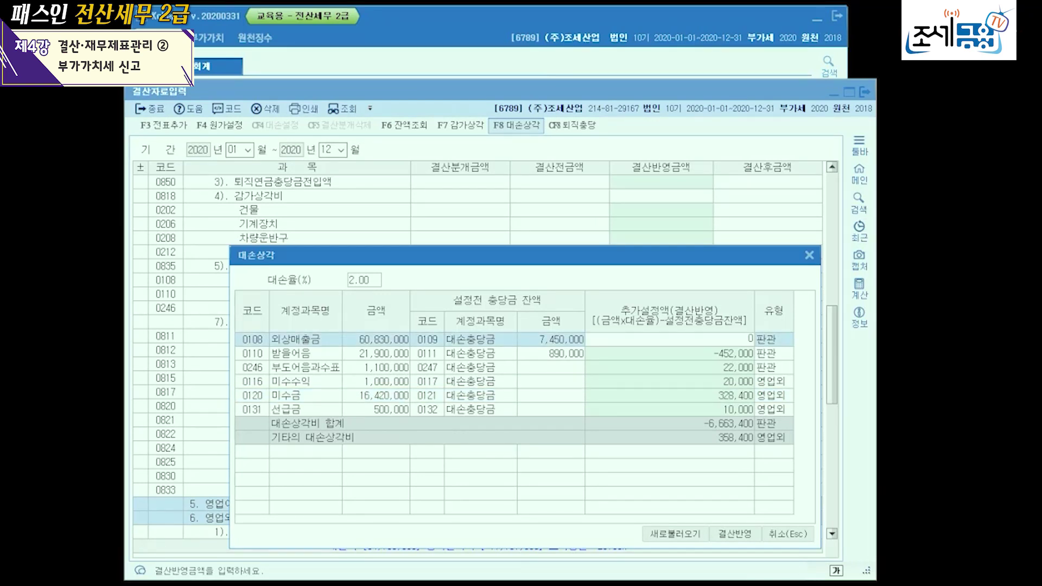
{"action": "key", "text": "Return"}
{"action": "key", "text": "BackSpace"}
{"action": "key", "text": "BackSpace"}
{"action": "key", "text": "BackSpace"}
{"action": "key", "text": "BackSpace"}
{"action": "key", "text": "BackSpace"}
{"action": "key", "text": "BackSpace"}
{"action": "key", "text": "BackSpace"}
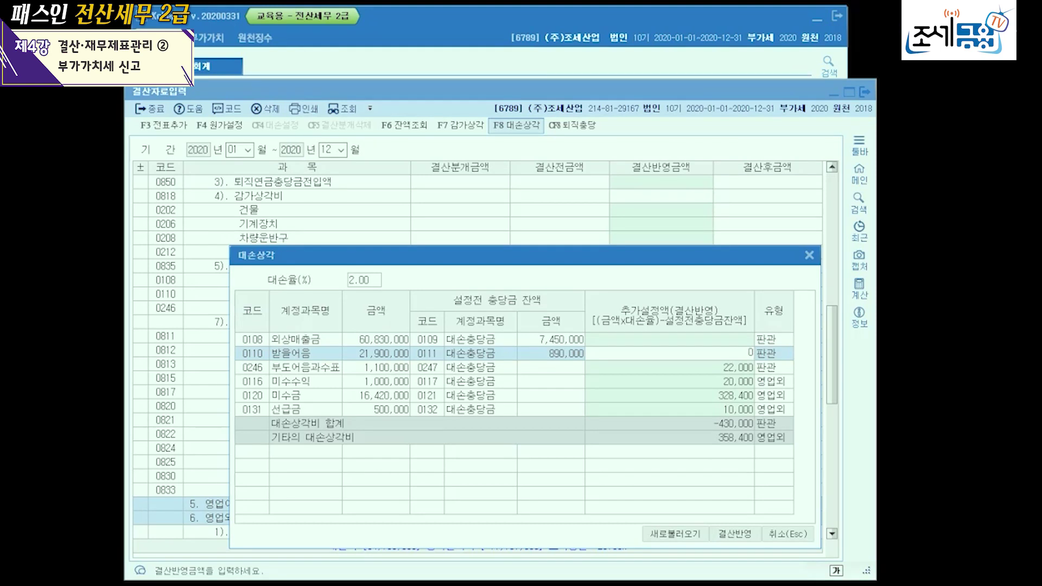
{"action": "key", "text": "Return"}
{"action": "key", "text": "BackSpace"}
{"action": "key", "text": "BackSpace"}
{"action": "key", "text": "BackSpace"}
{"action": "key", "text": "BackSpace"}
{"action": "key", "text": "BackSpace"}
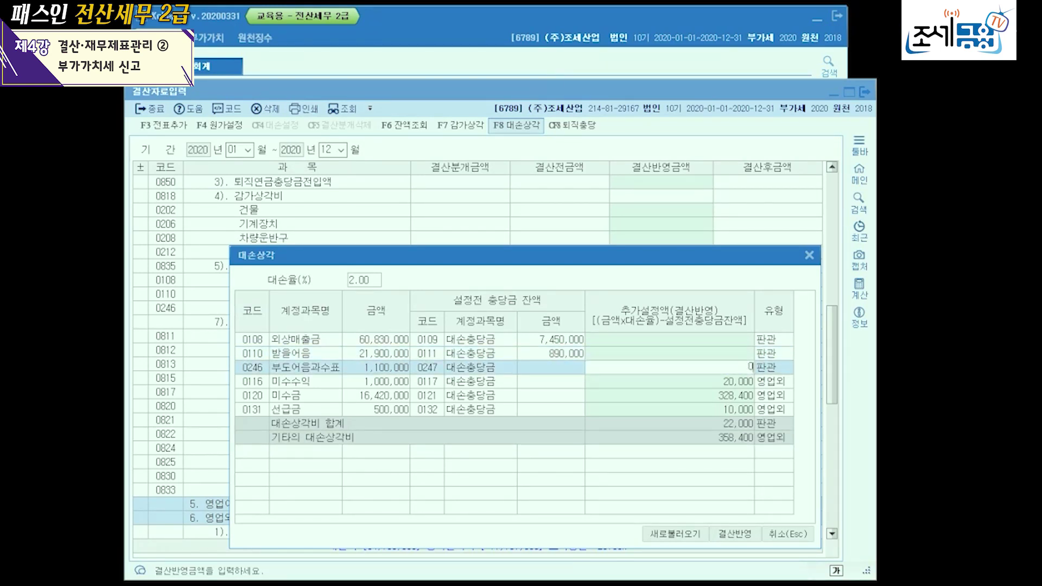
Clear the additional allowance amounts for the non-operating accounts 0116 미수수익 and 0131 선급금
{"action": "key", "text": "Return"}
{"action": "key", "text": "BackSpace"}
{"action": "key", "text": "BackSpace"}
{"action": "key", "text": "BackSpace"}
{"action": "key", "text": "BackSpace"}
{"action": "key", "text": "BackSpace"}
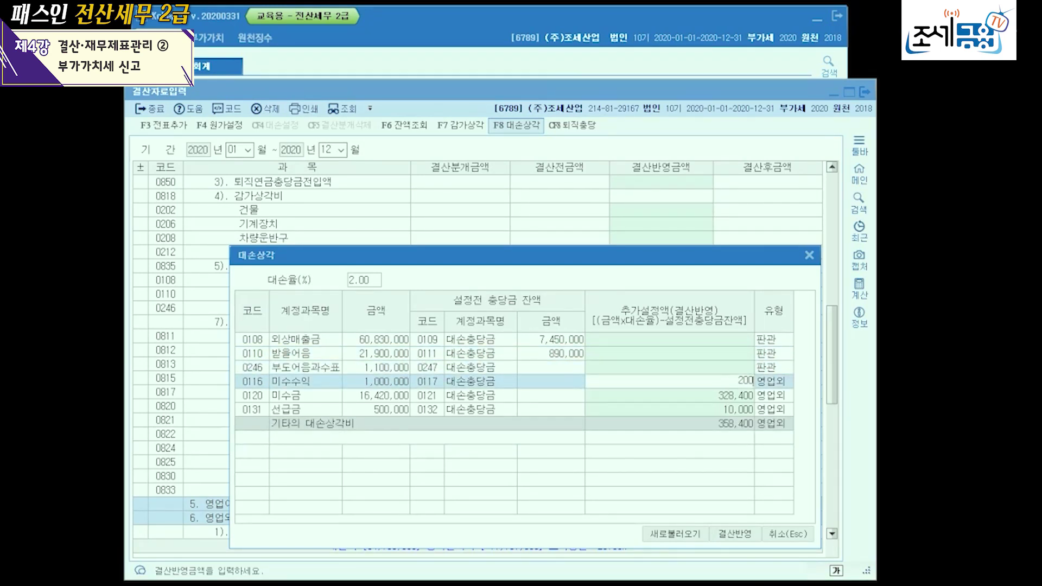
{"action": "key", "text": "Return"}
{"action": "key", "text": "BackSpace"}
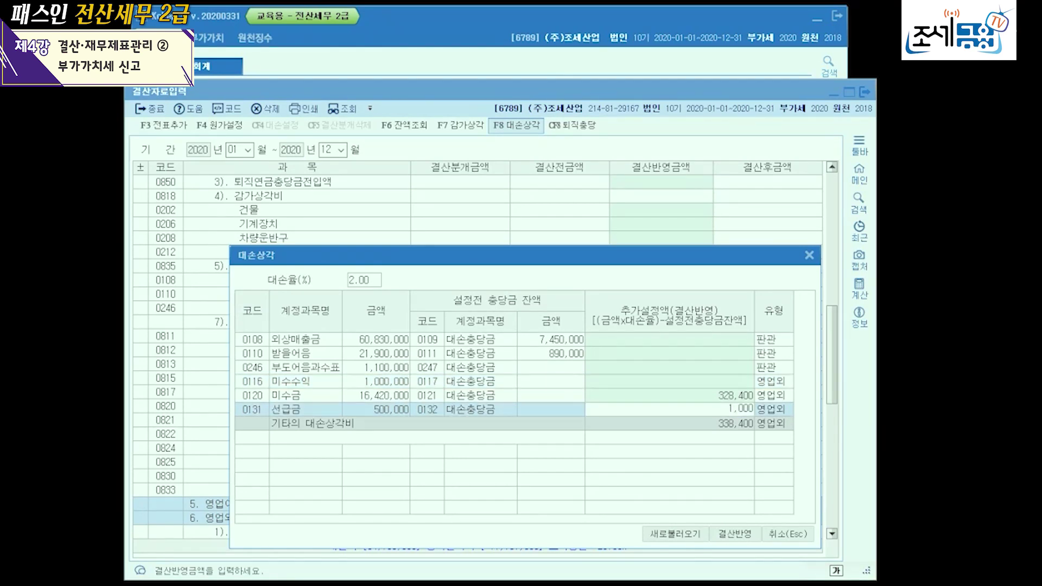
{"action": "key", "text": "BackSpace"}
{"action": "key", "text": "BackSpace"}
{"action": "key", "text": "BackSpace"}
{"action": "key", "text": "BackSpace"}
Apply the one remaining additional allowance, for 0120 미수금, to the closing data
{"action": "left_click", "coordinate": [670, 396]}
{"action": "left_click_drag", "start_coordinate": [630, 262], "coordinate": [618, 200]}
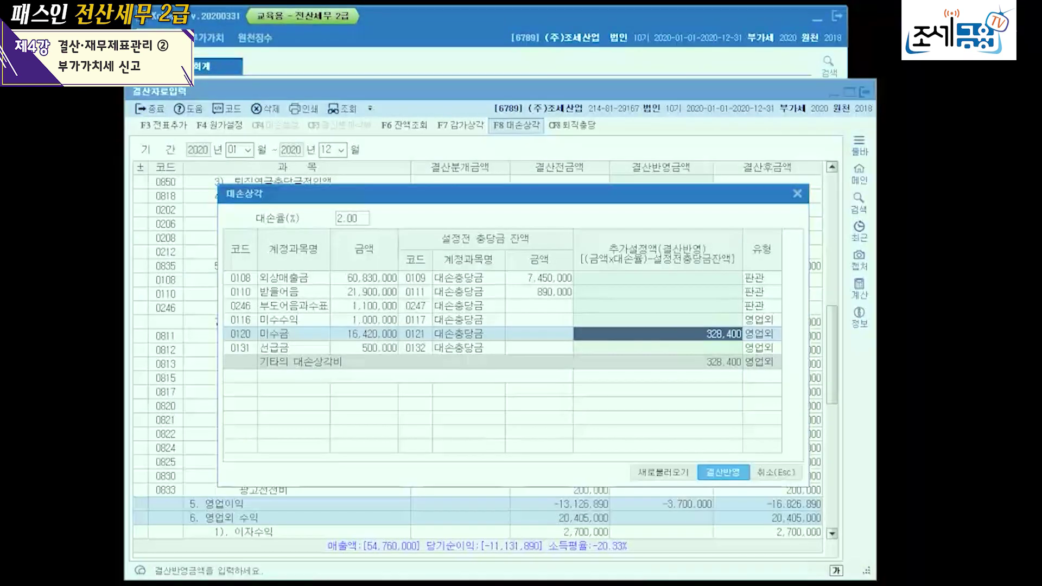
{"action": "key", "text": "Return"}
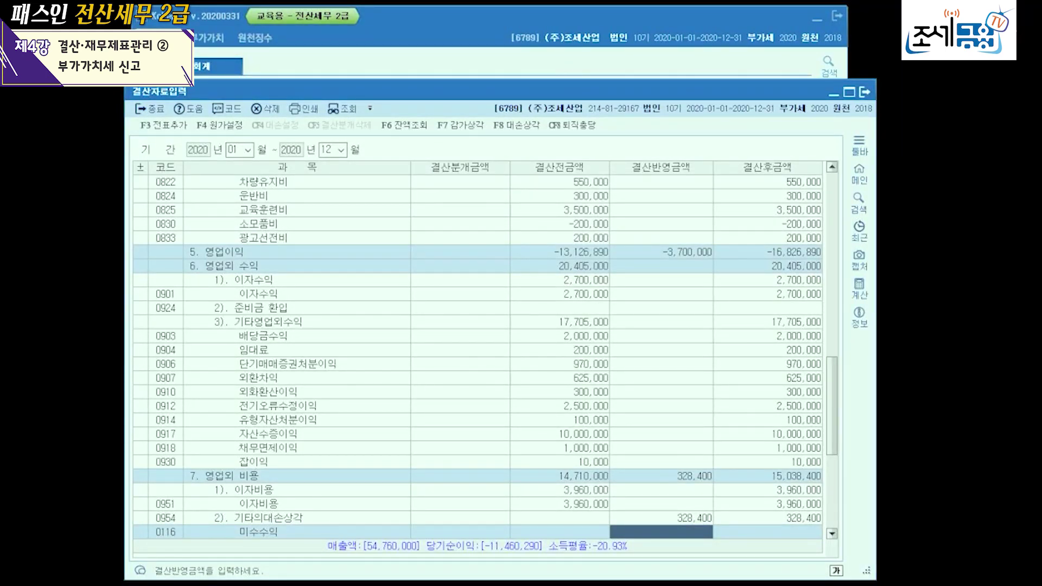
Review the closing amount applied to 미수금 under 0954 기타의대손상각, and the cells under 0835 대손상각
{"action": "scroll", "coordinate": [477, 353], "scroll_direction": "down", "scroll_amount": 3}
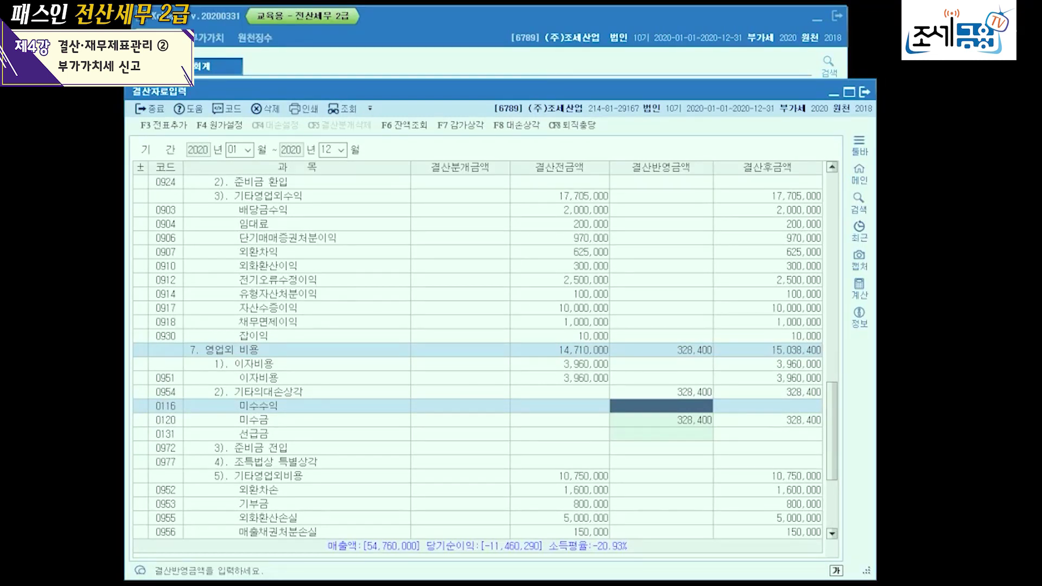
{"action": "left_click", "coordinate": [661, 420]}
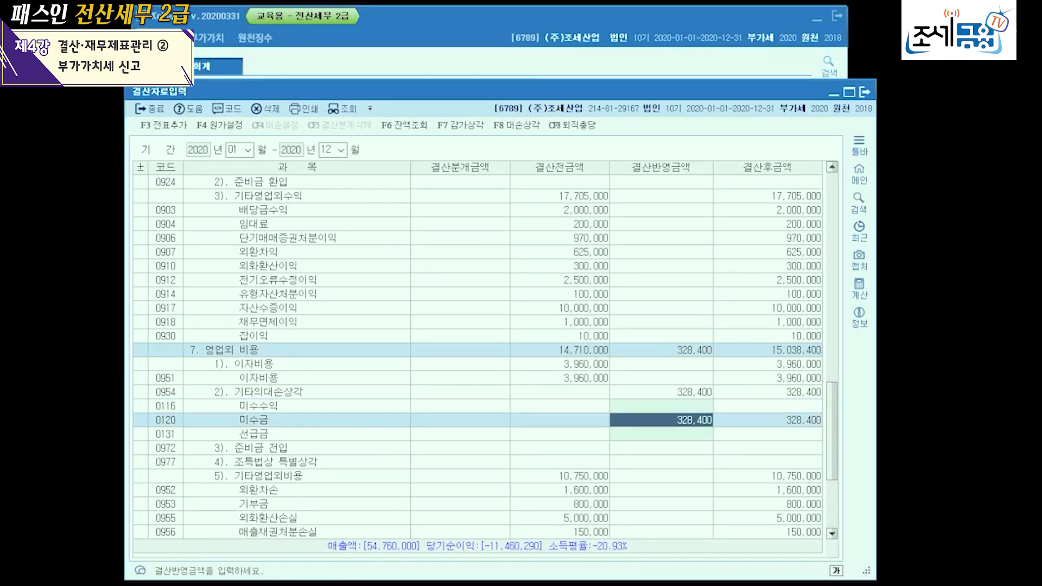
{"action": "left_click", "coordinate": [661, 392]}
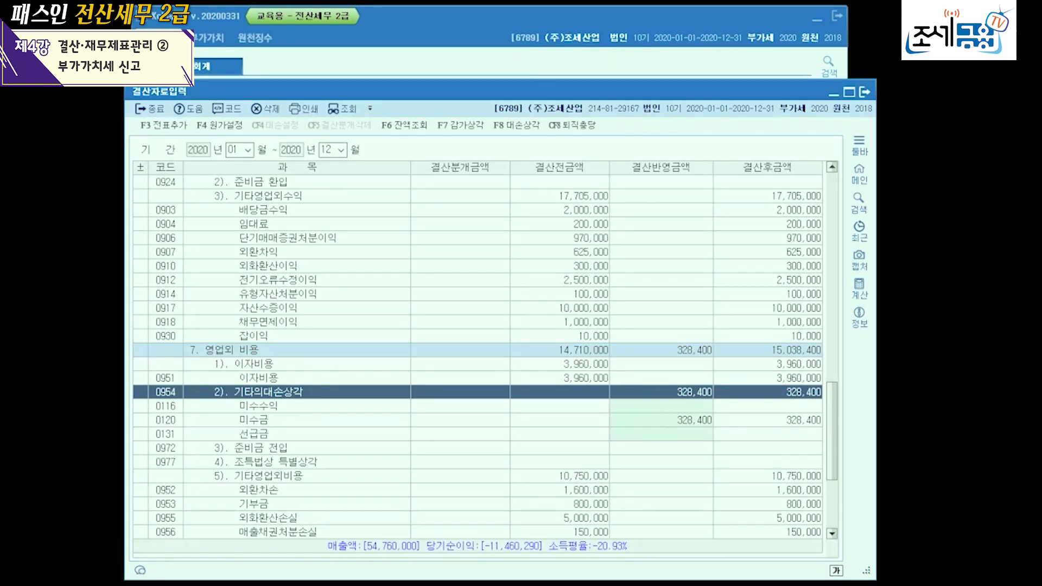
{"action": "left_click", "coordinate": [661, 420]}
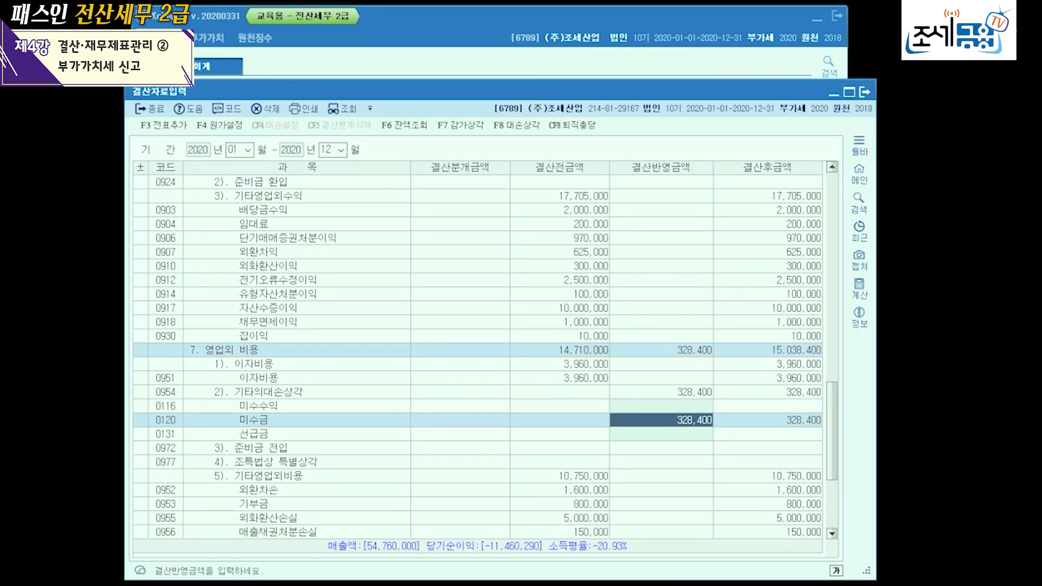
{"action": "scroll", "coordinate": [478, 356], "scroll_direction": "up", "scroll_amount": 6}
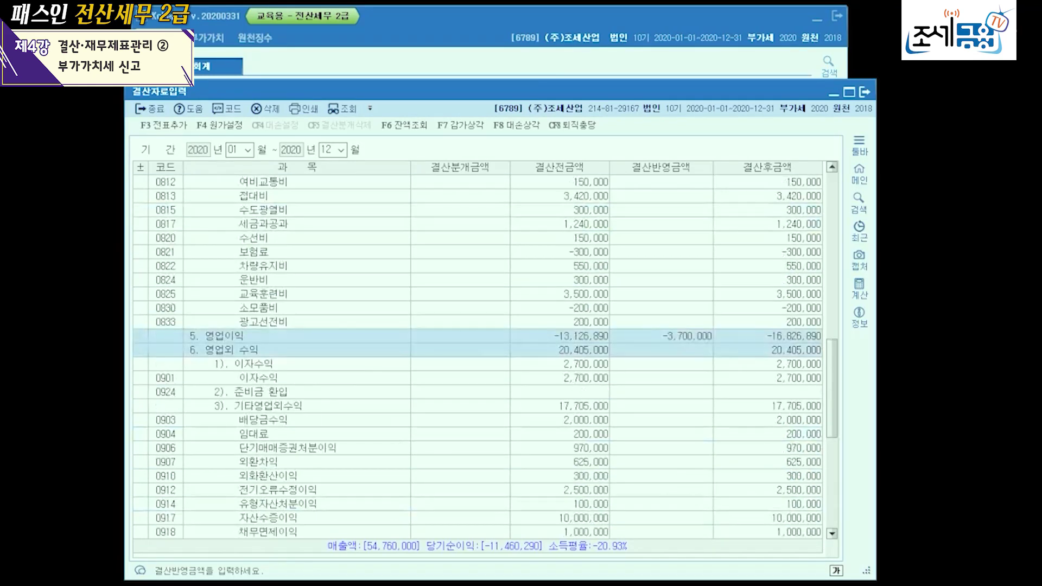
{"action": "scroll", "coordinate": [478, 355], "scroll_direction": "up", "scroll_amount": 2}
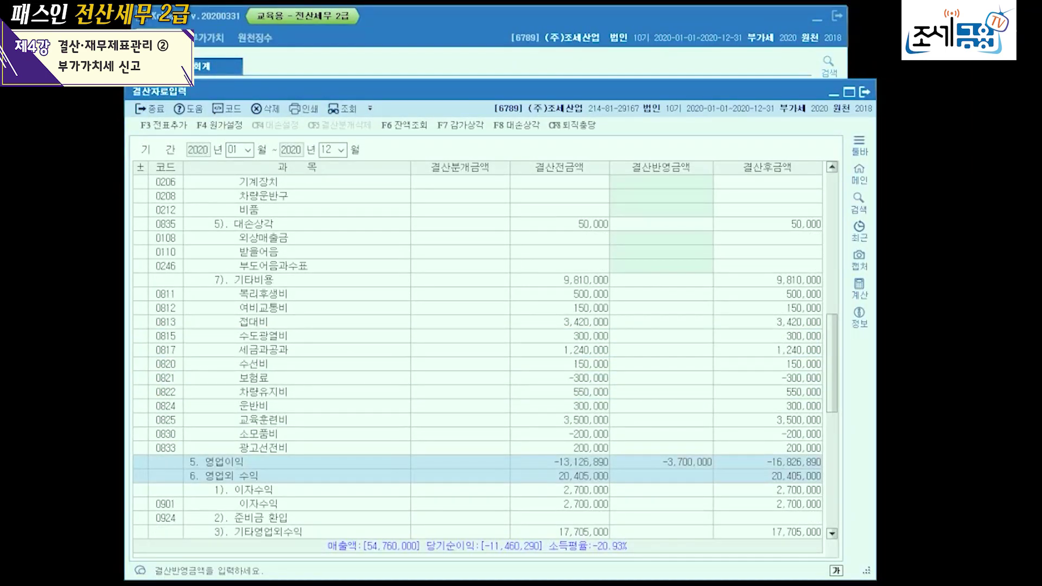
Compare the 외상매출금 closing cell under 0835 대손상각 with the 0954 기타의대손상각 row under non-operating expenses
{"action": "left_click", "coordinate": [661, 237]}
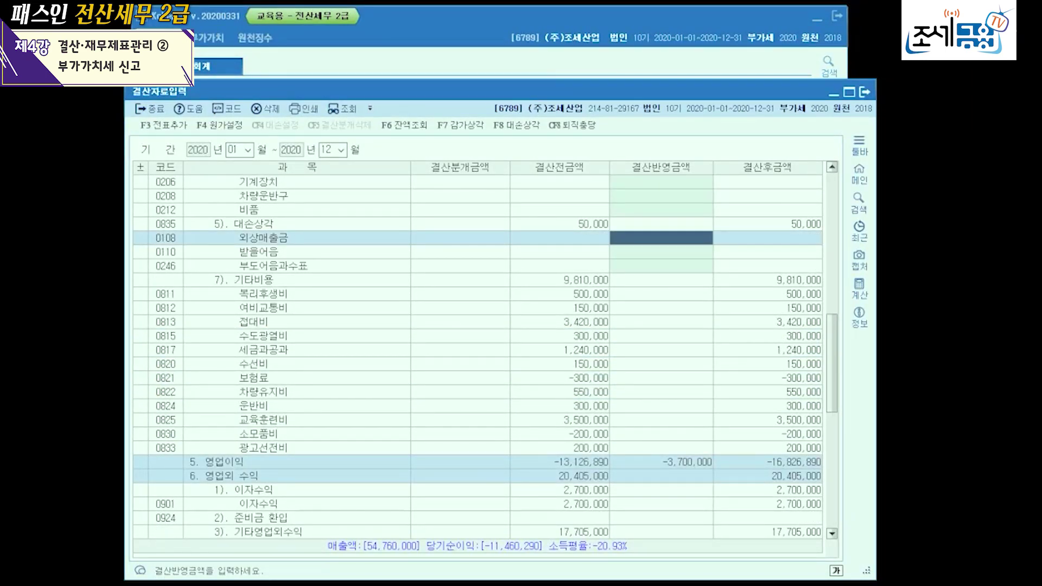
{"action": "scroll", "coordinate": [478, 355], "scroll_direction": "down", "scroll_amount": 3}
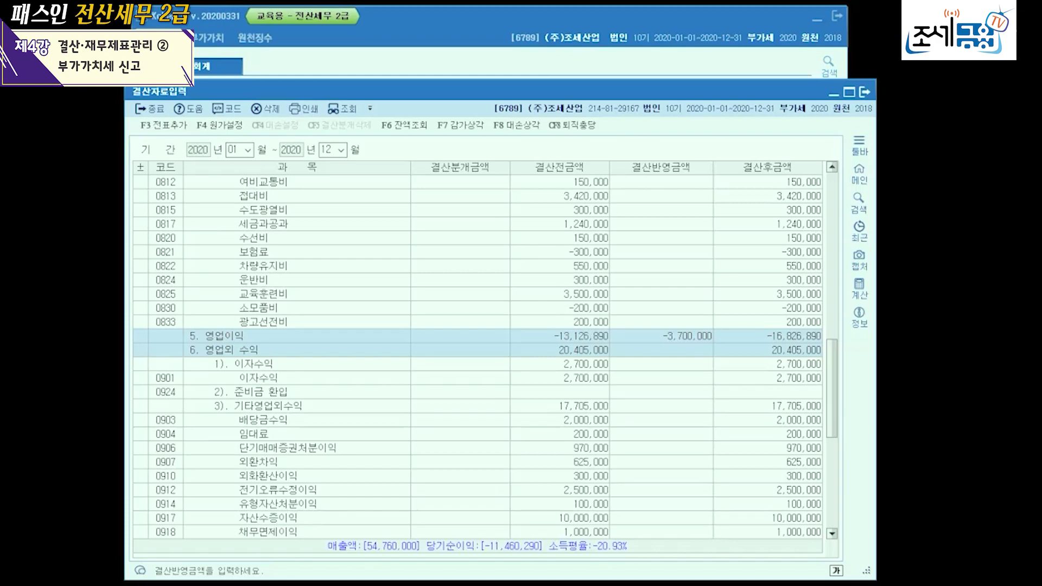
{"action": "scroll", "coordinate": [477, 356], "scroll_direction": "down", "scroll_amount": 4}
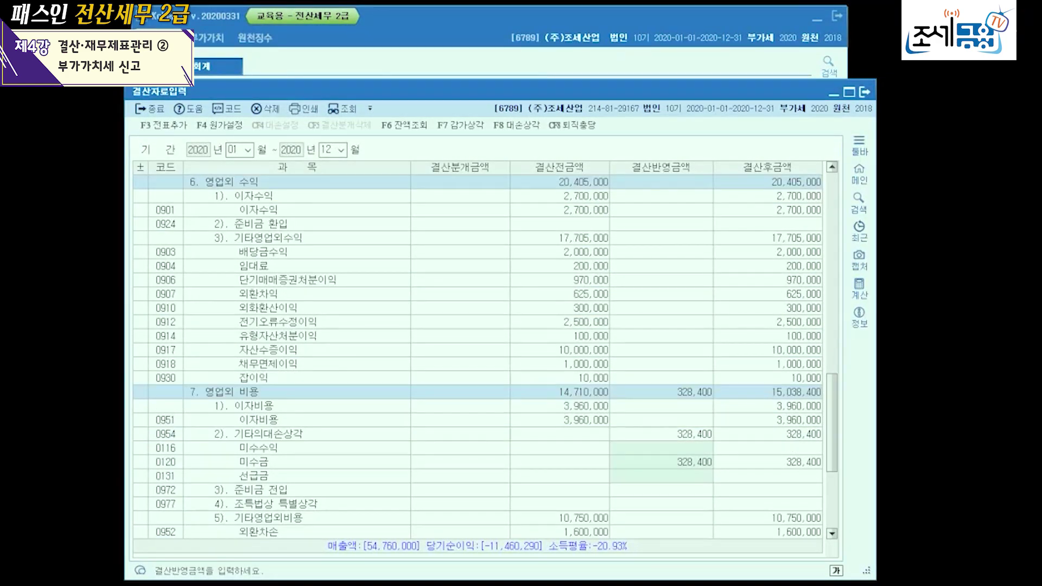
{"action": "left_click", "coordinate": [266, 434]}
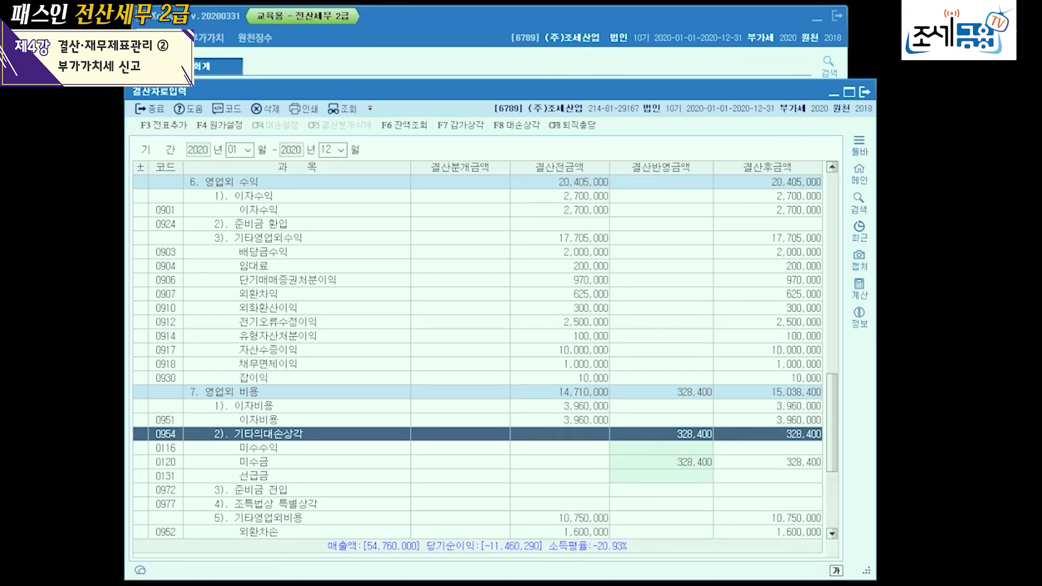
Enter 5,000,000 as the closing depreciation amount for 0206 기계장치 under 0518 일반감가상각비 in the manufacturing expenses
{"action": "scroll", "coordinate": [478, 353], "scroll_direction": "up", "scroll_amount": 7}
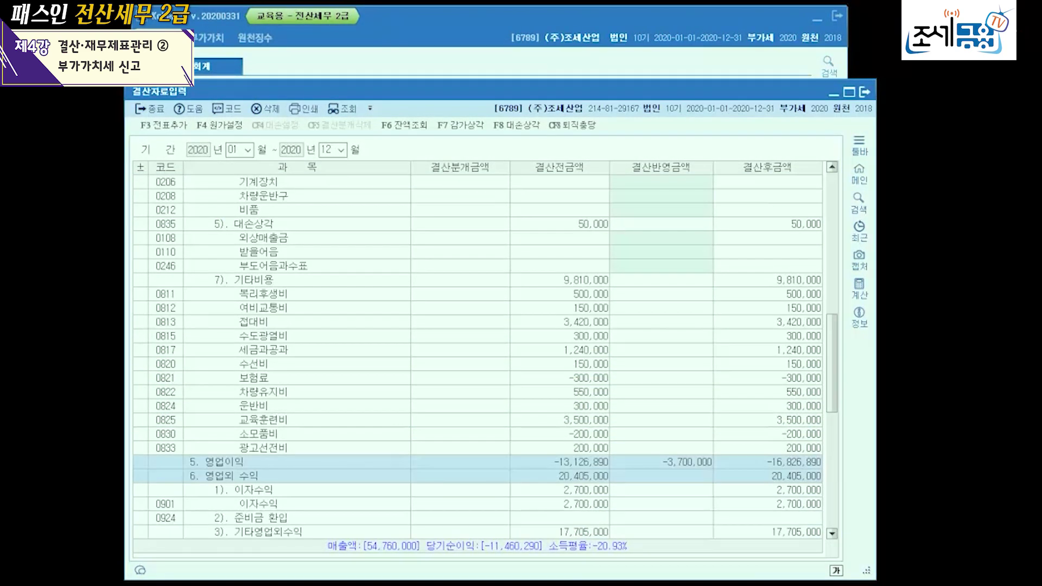
{"action": "scroll", "coordinate": [478, 353], "scroll_direction": "down", "scroll_amount": 1}
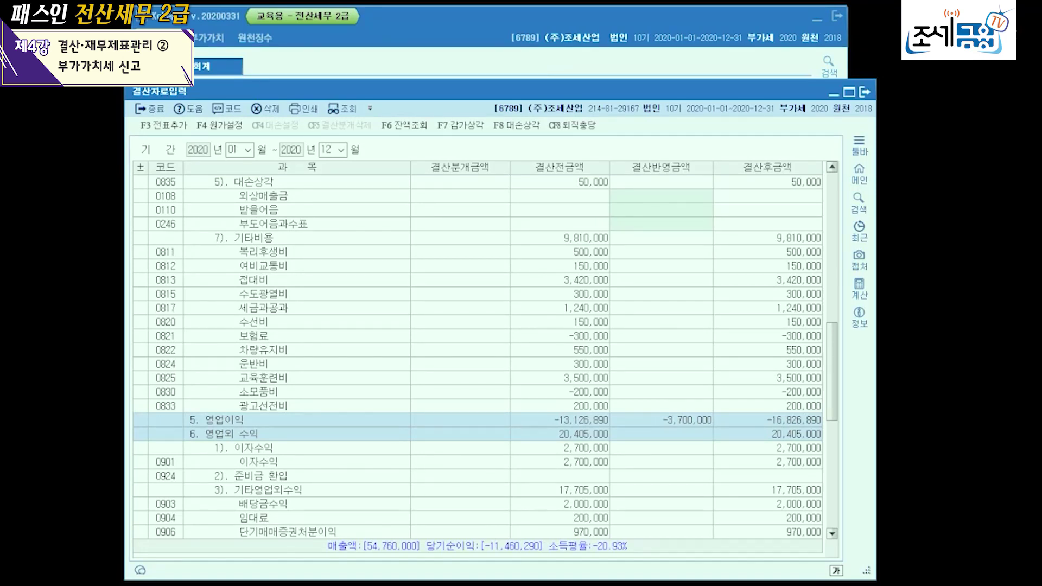
{"action": "scroll", "coordinate": [478, 353], "scroll_direction": "up", "scroll_amount": 12}
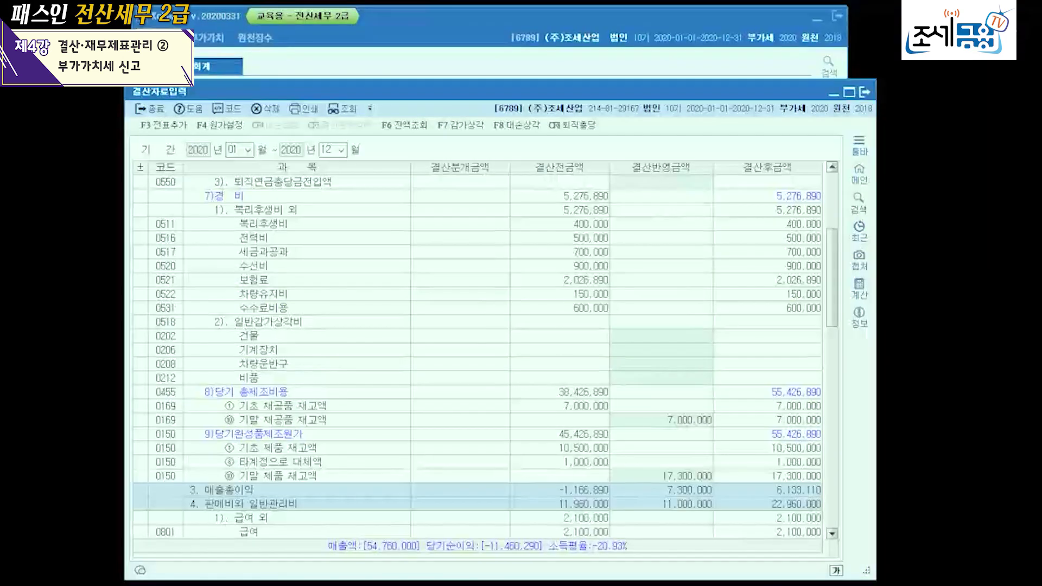
{"action": "left_click", "coordinate": [223, 196]}
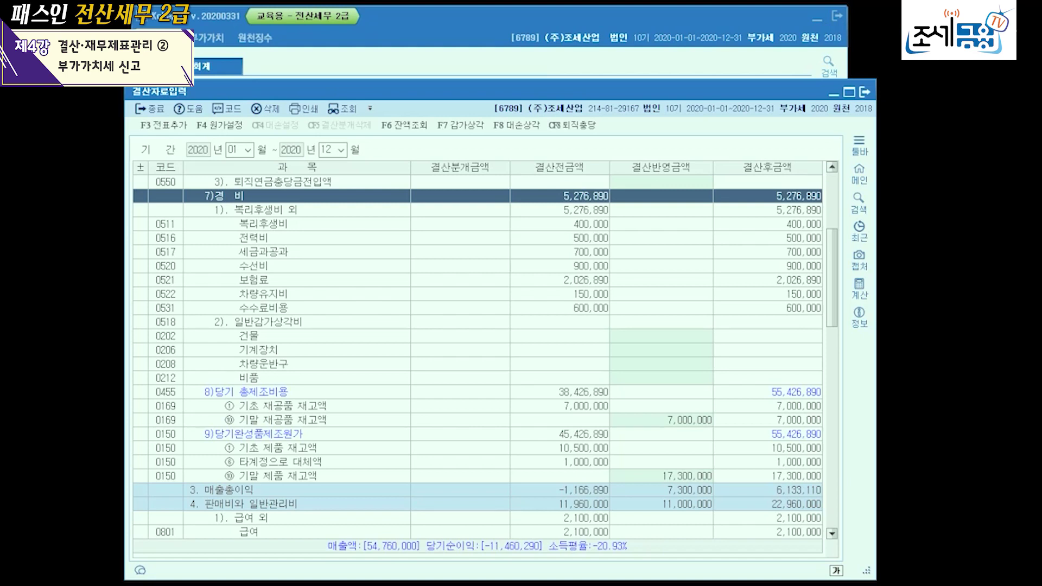
{"action": "left_click", "coordinate": [661, 336]}
{"action": "key", "text": "Return"}
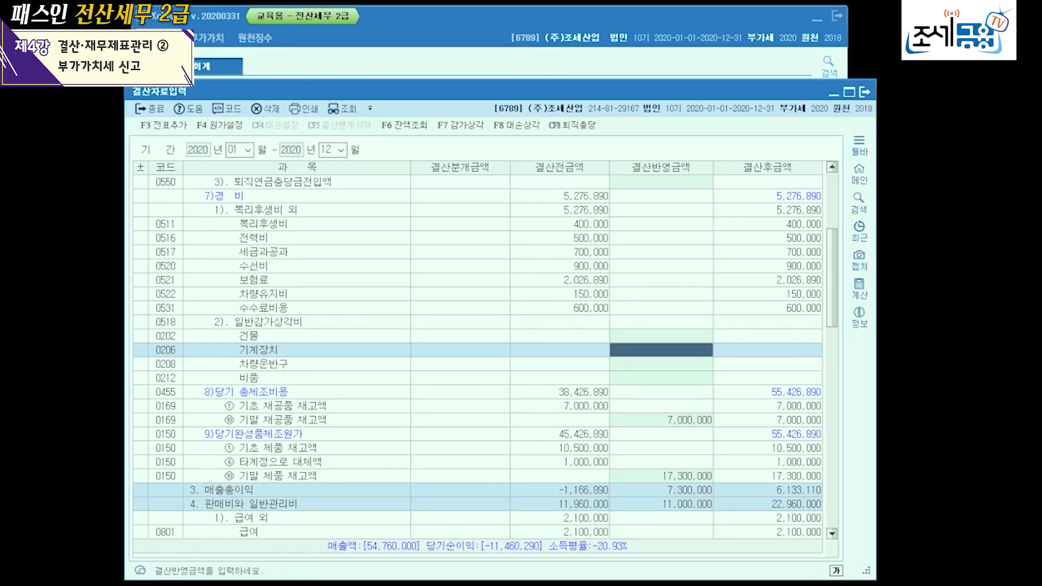
{"action": "type", "text": "5000000"}
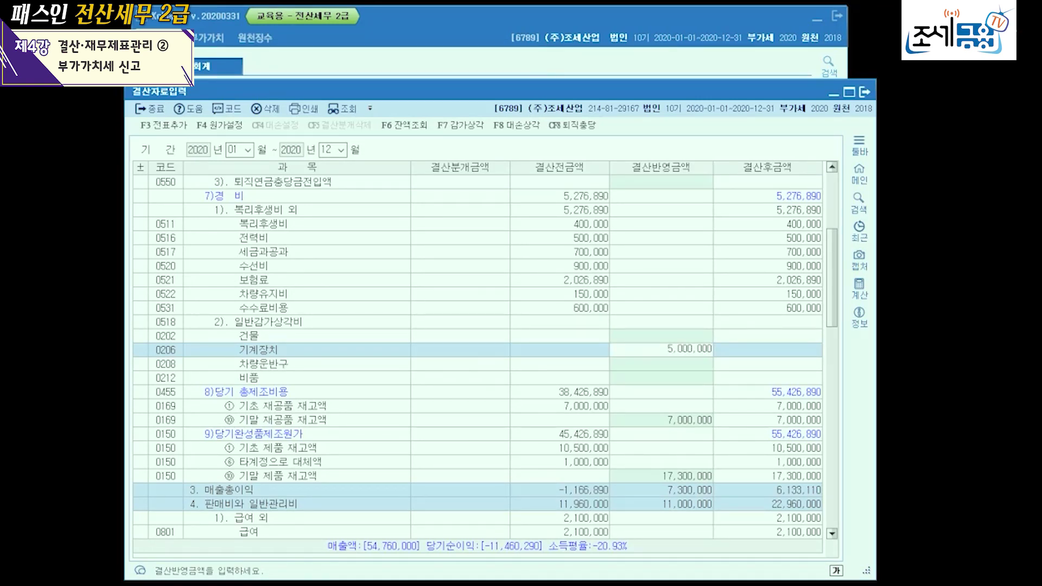
{"action": "key", "text": "Return"}
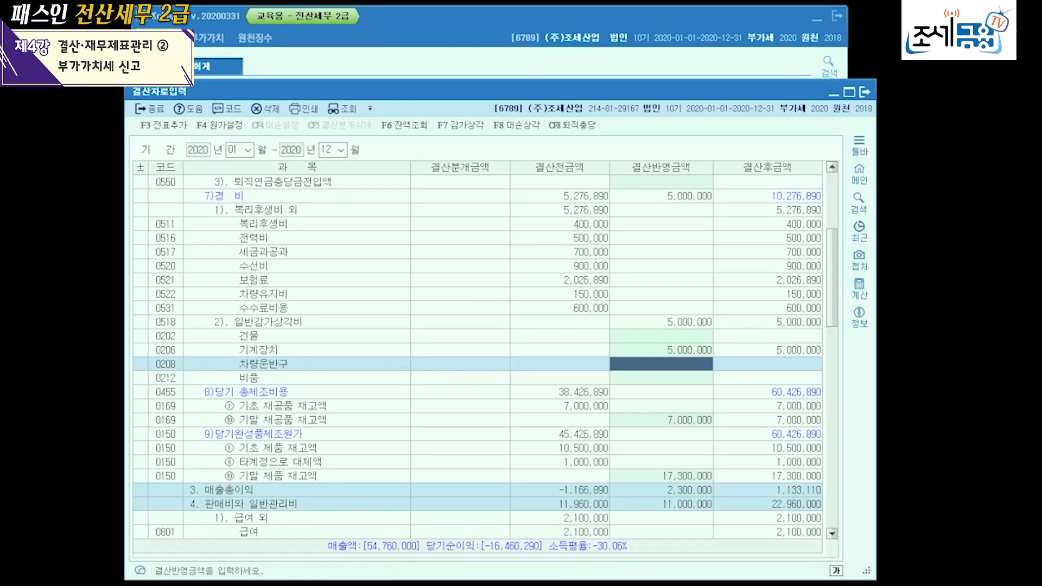
{"action": "left_click", "coordinate": [661, 349]}
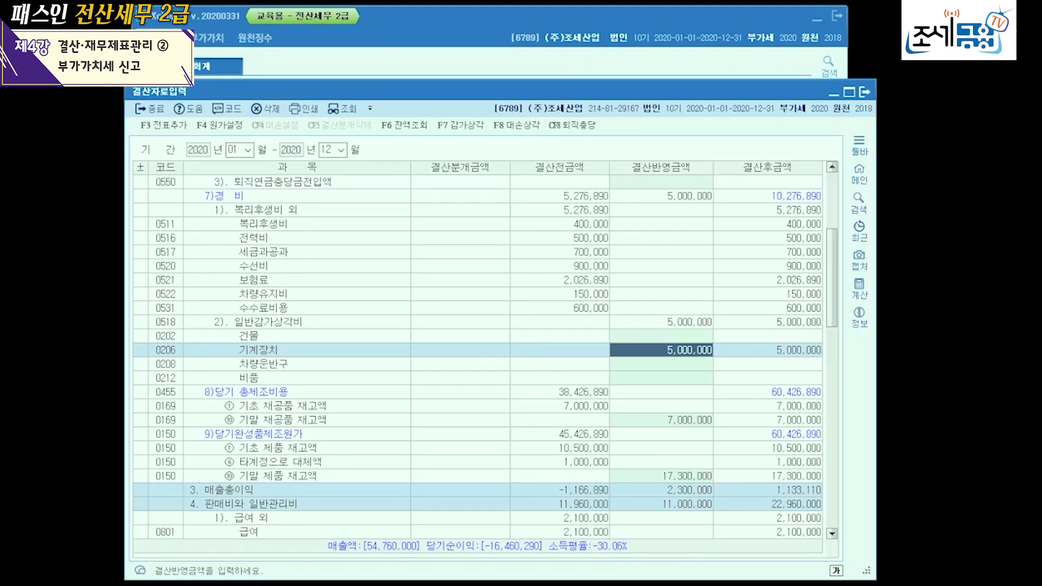
Enter 1,500,000 as the closing depreciation amount for 0212 비품 under 0818 감가상각비 in 판매비와 일반관리비
{"action": "scroll", "coordinate": [478, 353], "scroll_direction": "down", "scroll_amount": 4}
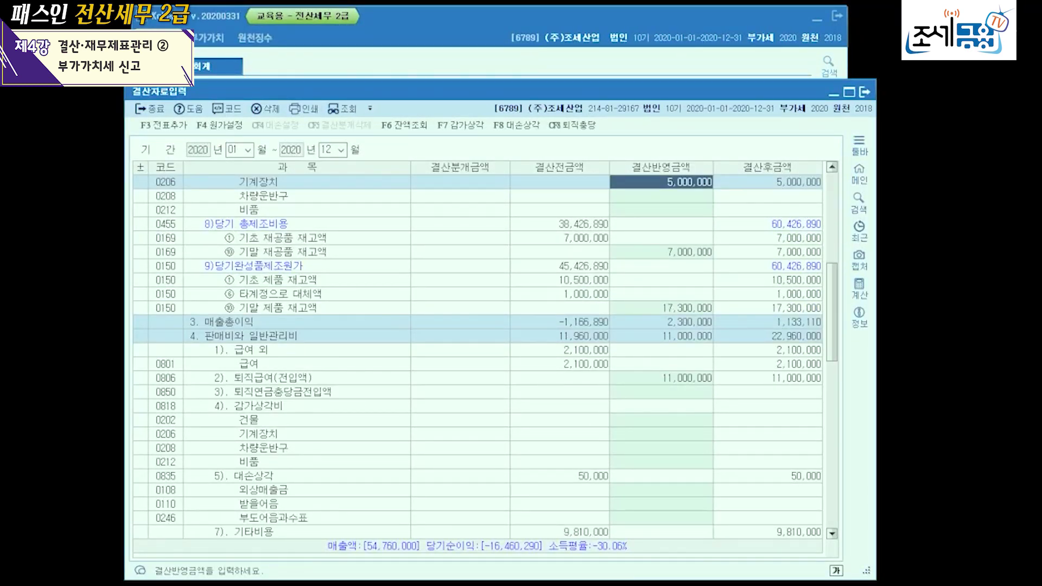
{"action": "left_click", "coordinate": [249, 336]}
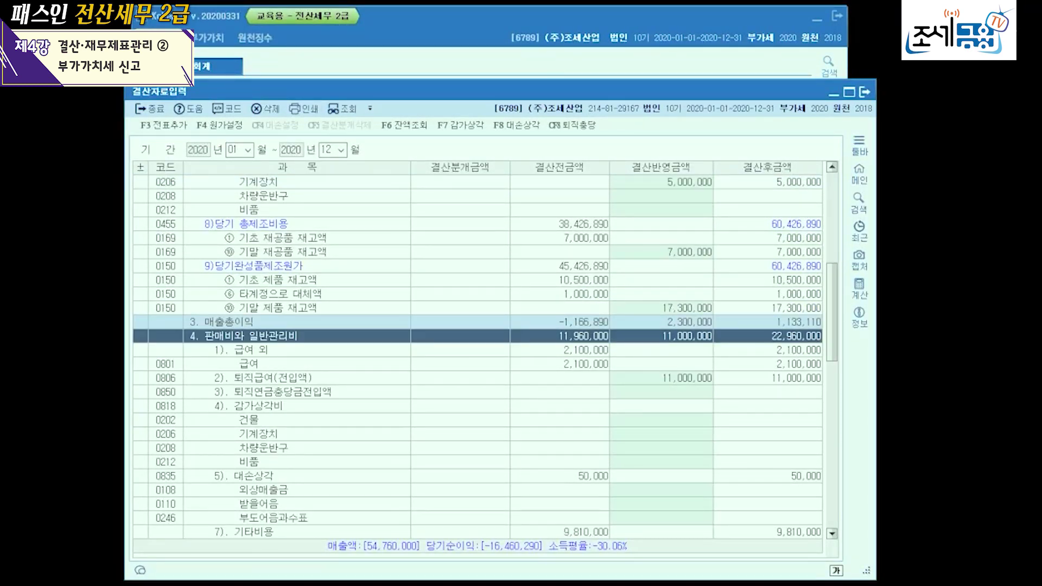
{"action": "left_click", "coordinate": [661, 420]}
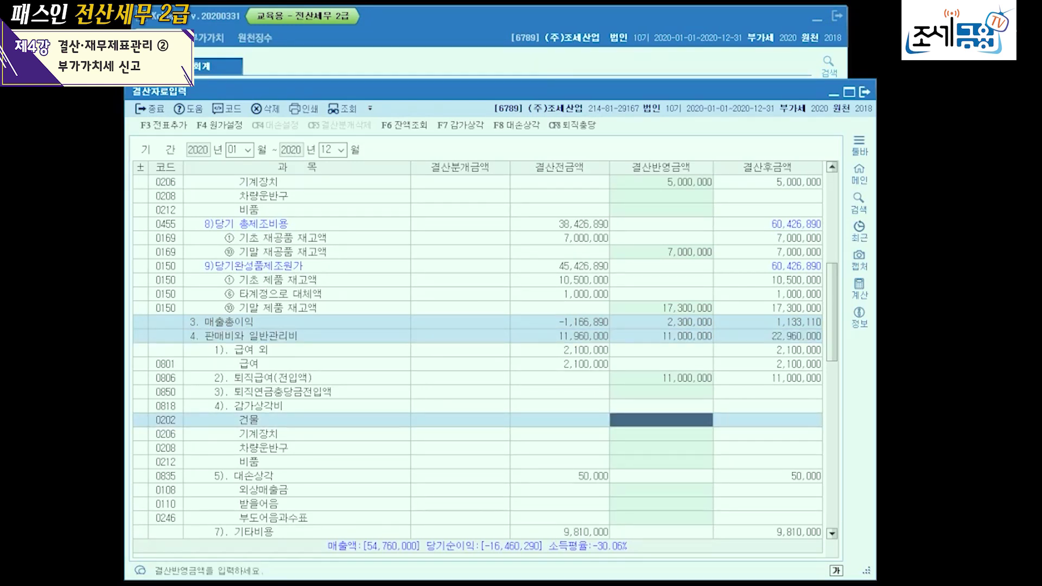
{"action": "left_click", "coordinate": [661, 462]}
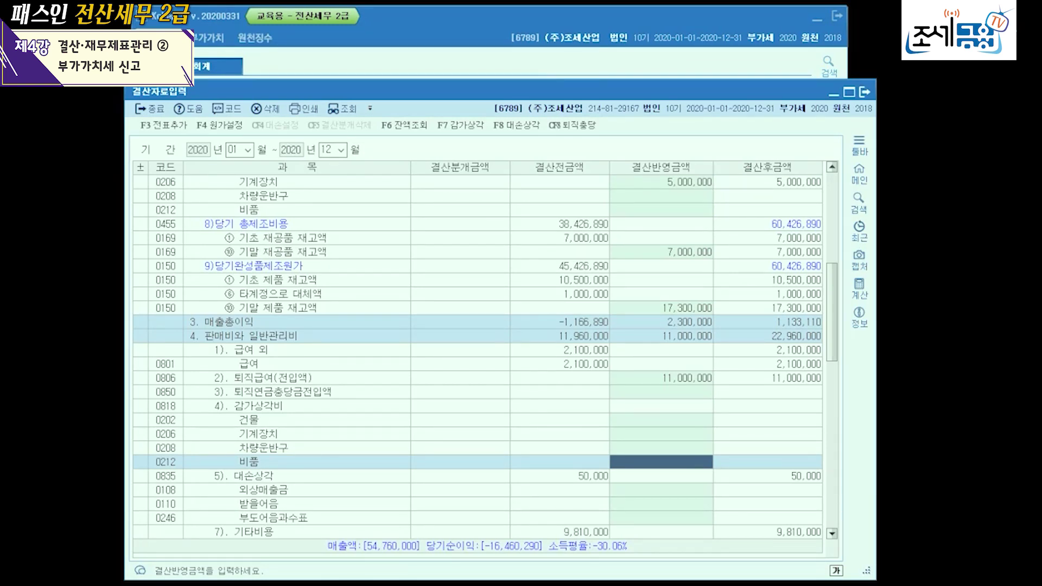
{"action": "type", "text": "1500000"}
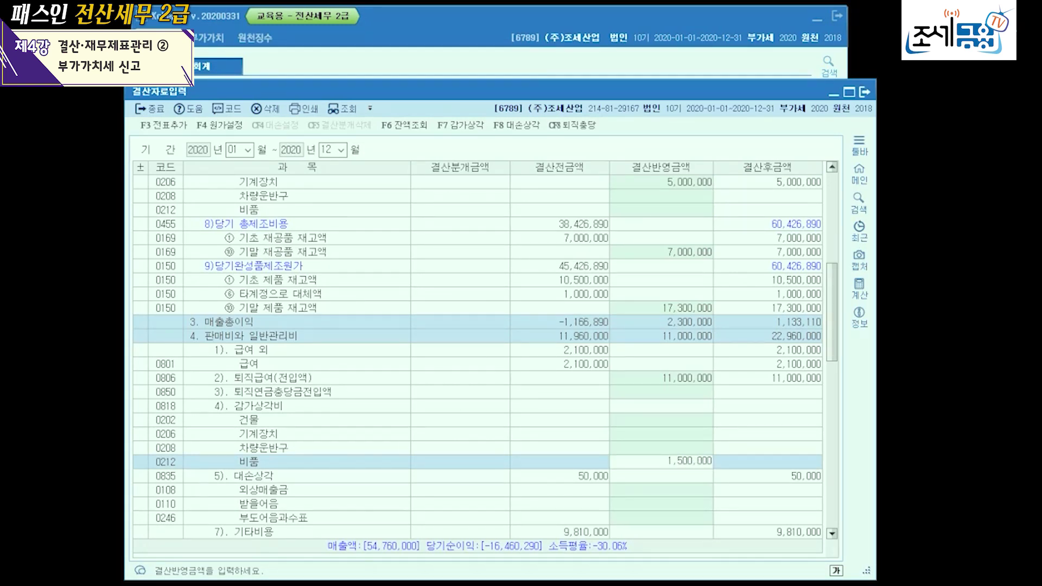
{"action": "key", "text": "Return"}
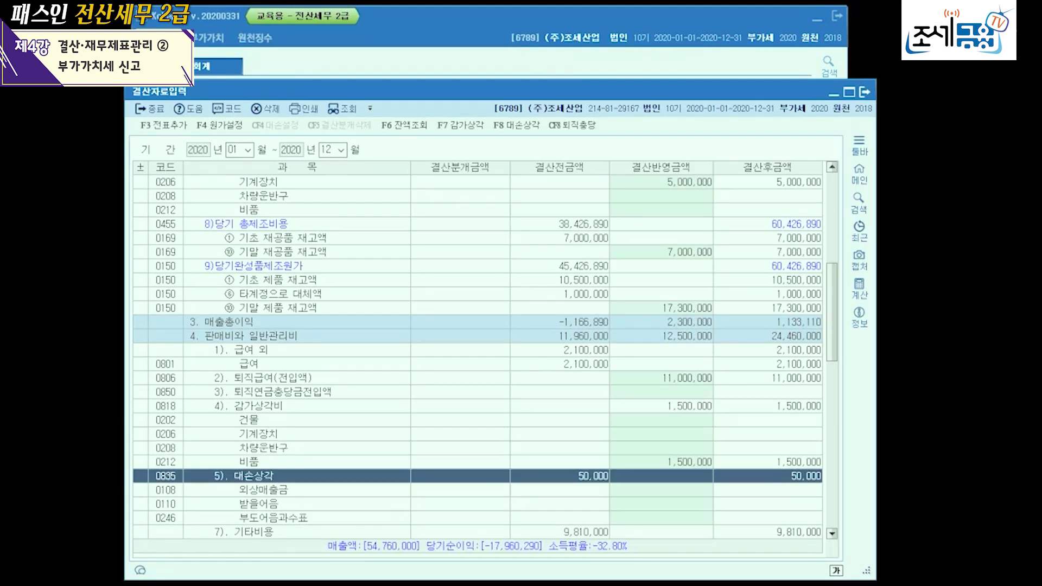
Enter 4,000,000 as the closing depreciation amount for 0208 차량운반구 under 0818 감가상각비
{"action": "left_click", "coordinate": [661, 448]}
{"action": "type", "text": "4000000"}
{"action": "key", "text": "Return"}
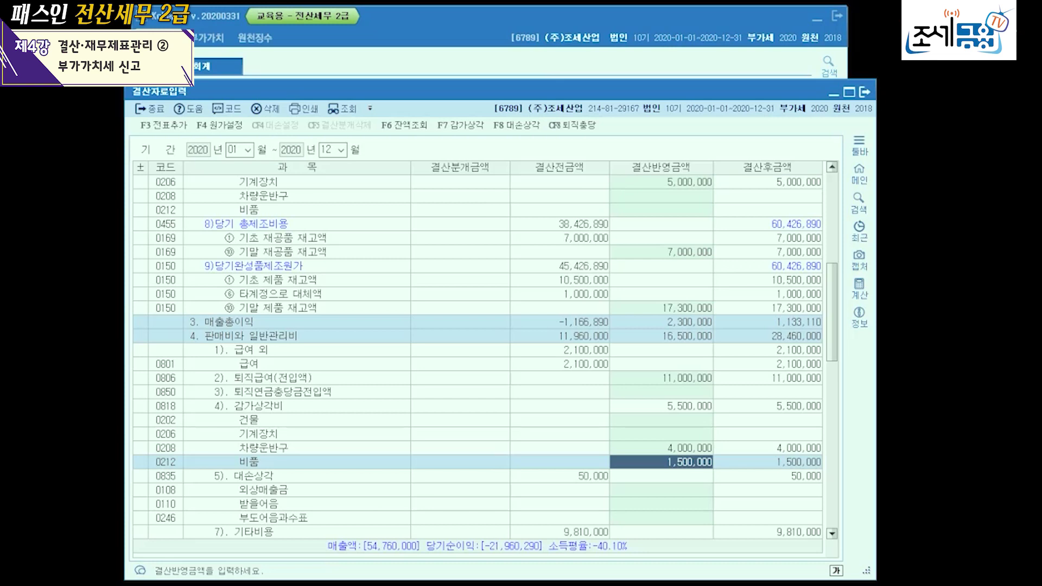
{"action": "left_click", "coordinate": [661, 420]}
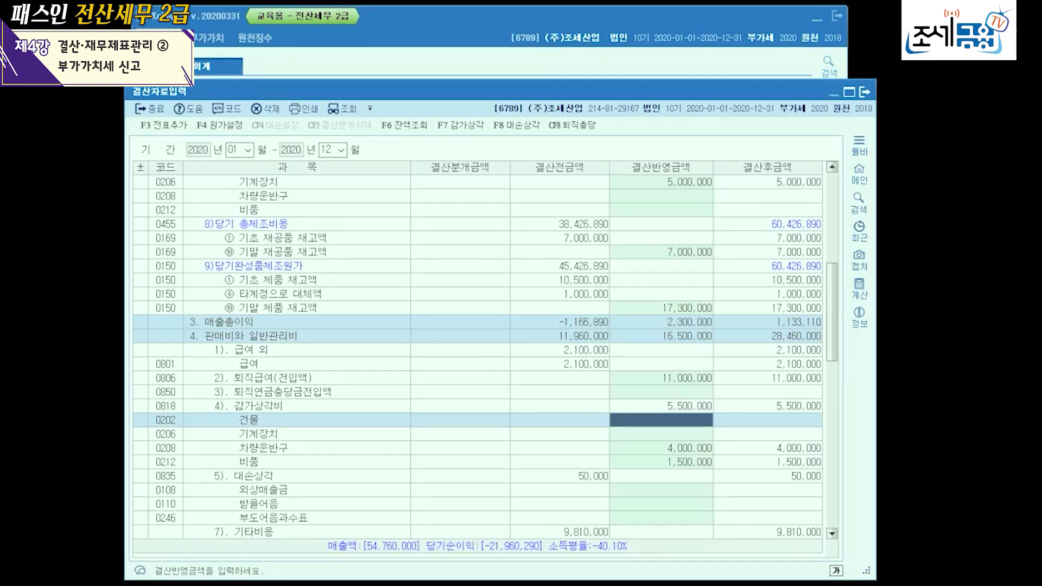
Close the closing data entry, open 고정자산등록 and choose 0202 건물 as the asset account
{"action": "left_click", "coordinate": [864, 91]}
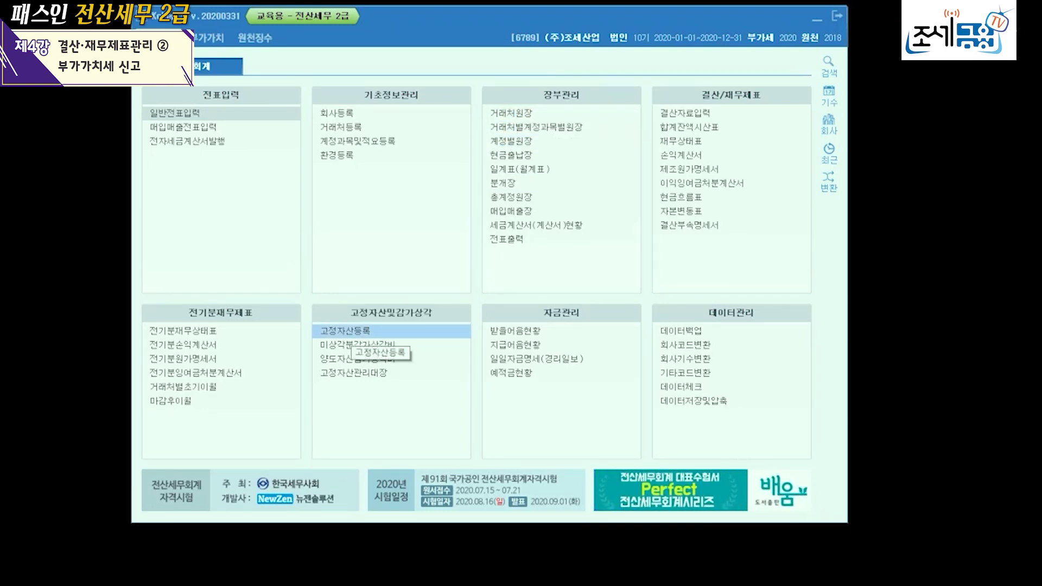
{"action": "left_click", "coordinate": [345, 331]}
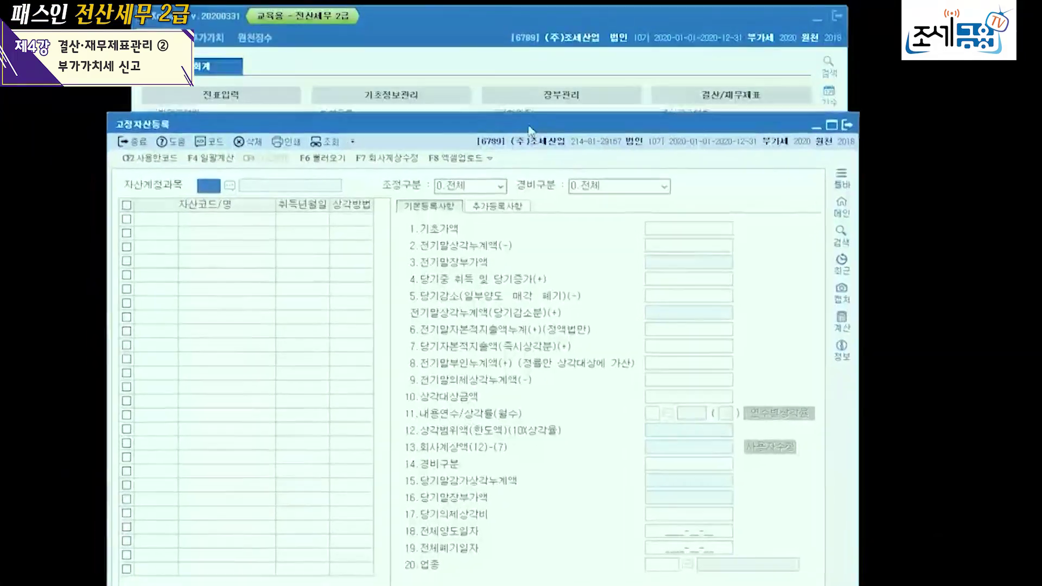
{"action": "left_click_drag", "start_coordinate": [541, 128], "coordinate": [541, 122]}
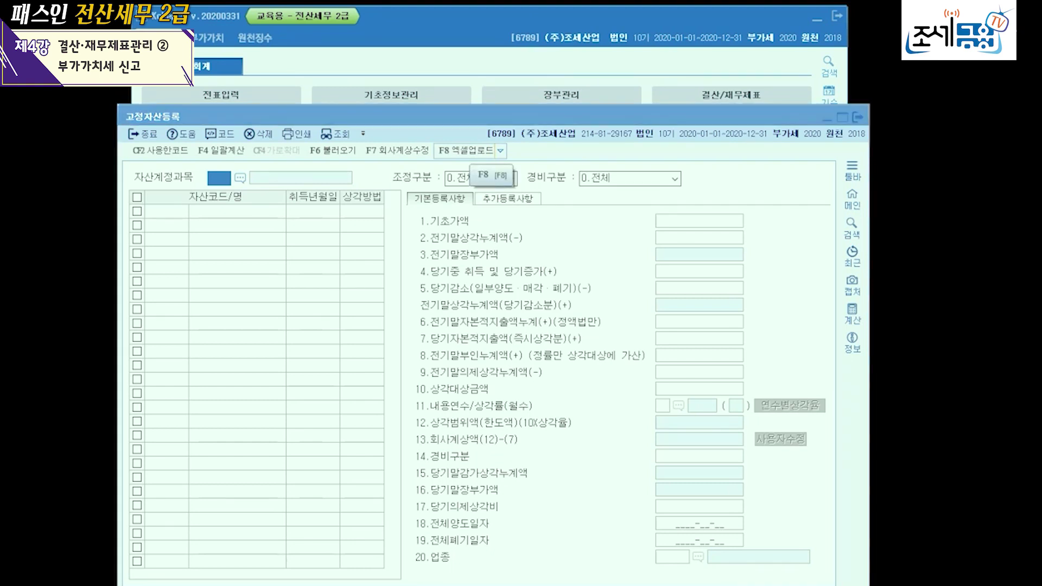
{"action": "key", "text": "F2"}
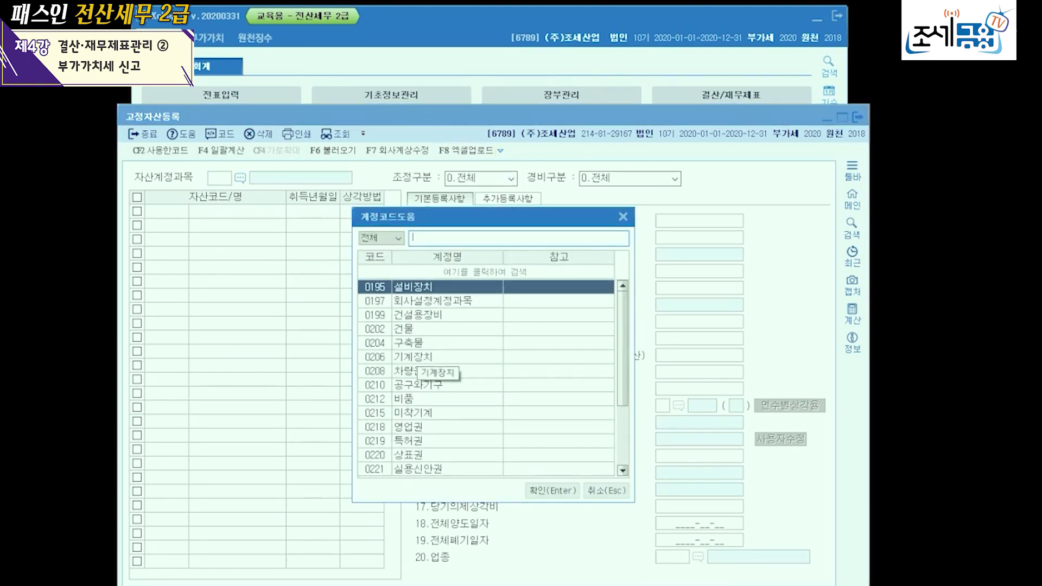
{"action": "double_click", "coordinate": [412, 329]}
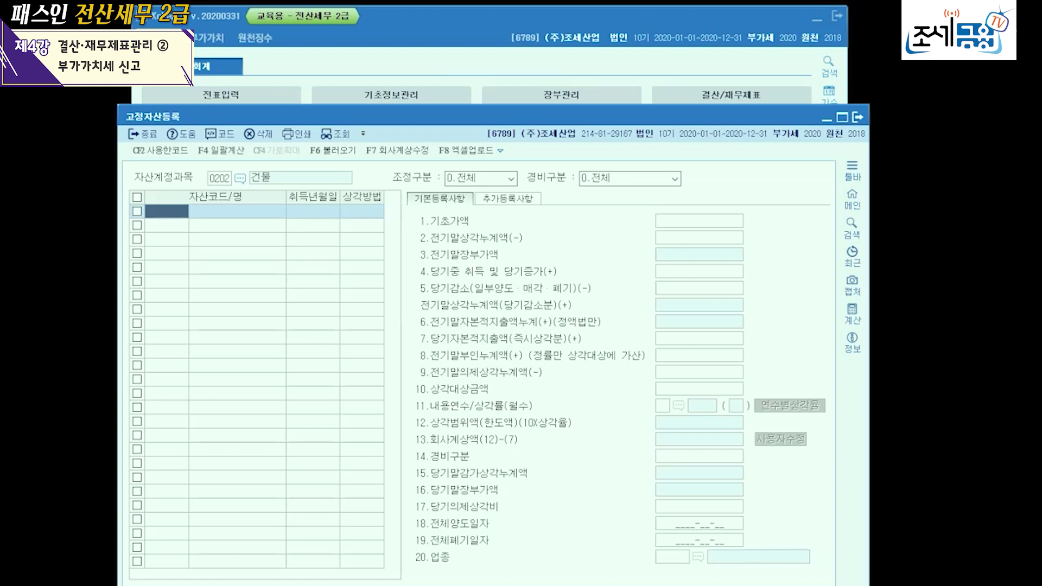
Register a fixed asset with code 1, name 건물 and acquisition date 2020-07-01
{"action": "type", "text": "1"}
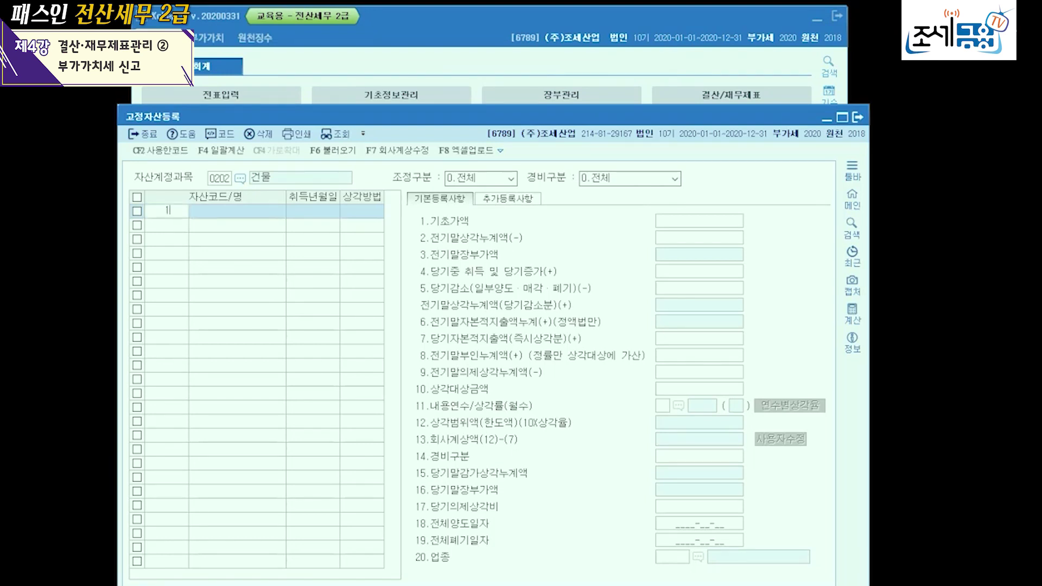
{"action": "key", "text": "Return"}
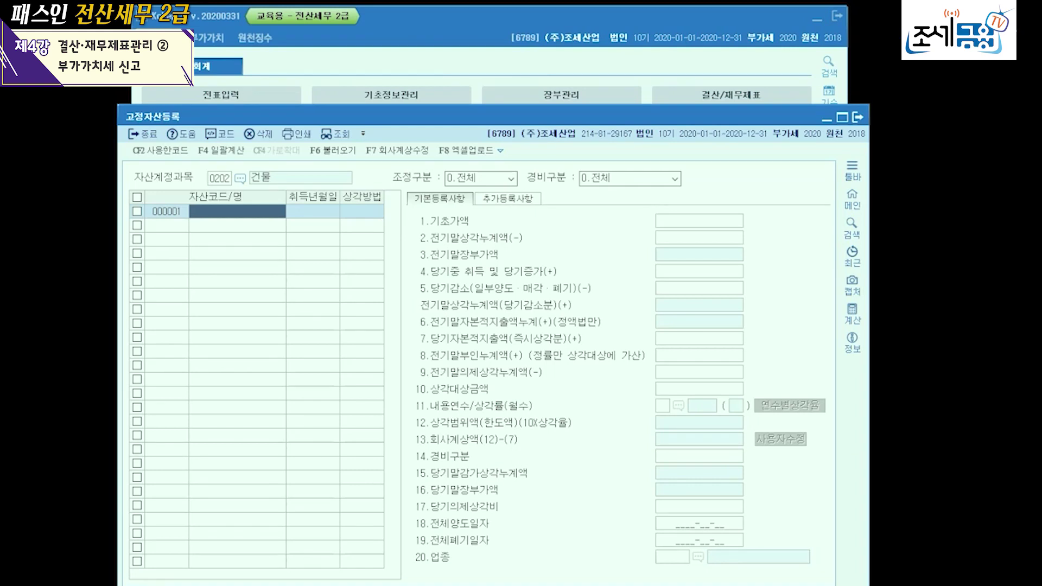
{"action": "type", "text": "건물"}
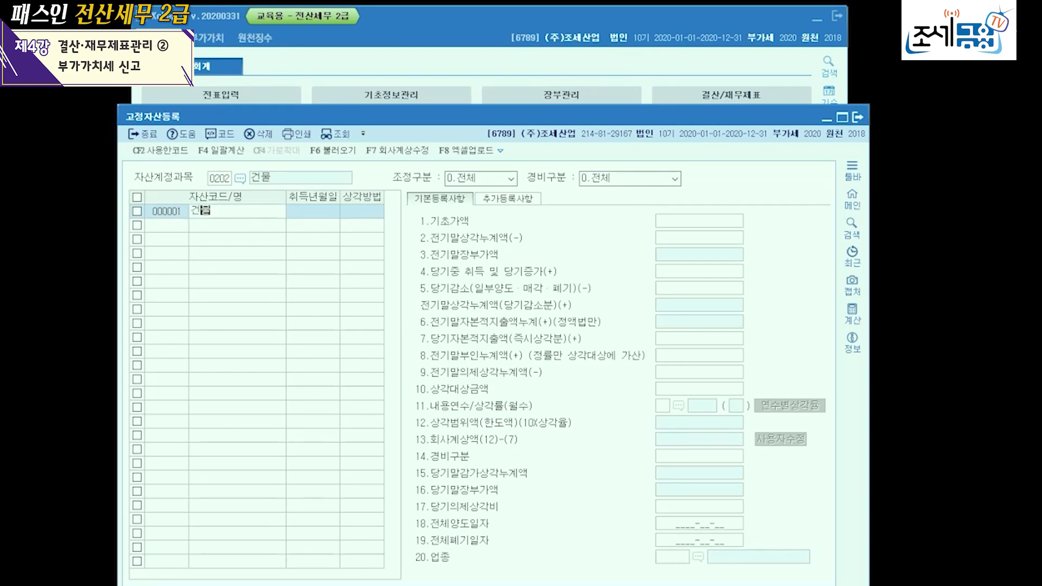
{"action": "key", "text": "Return"}
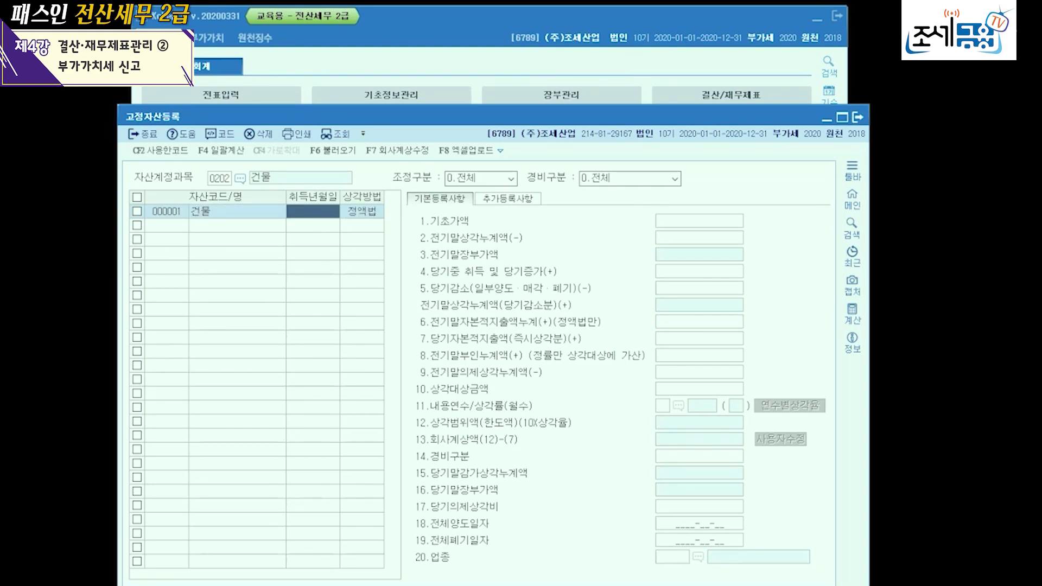
{"action": "type", "text": "2"}
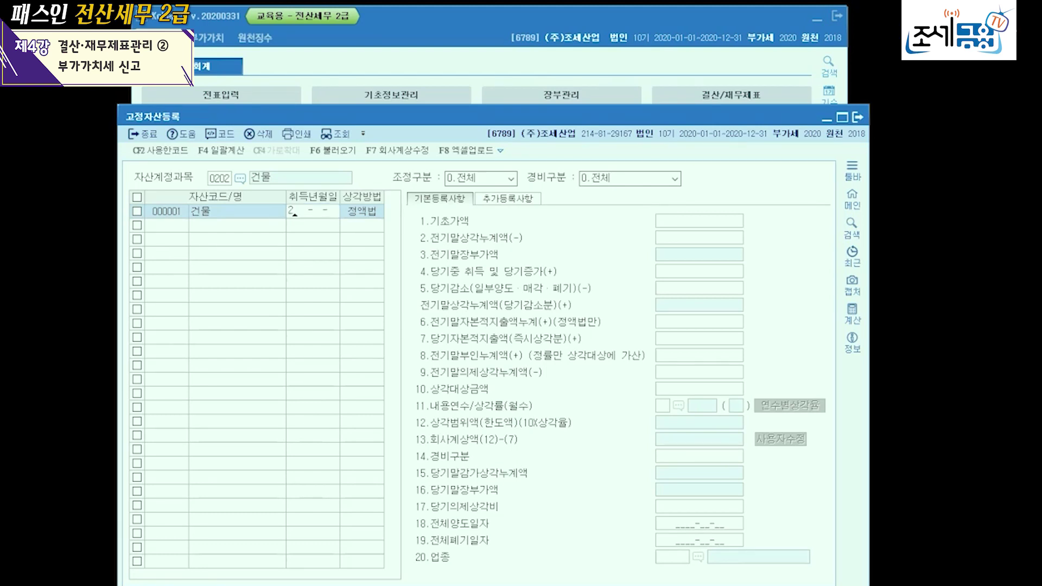
{"action": "type", "text": "020-07-01"}
{"action": "key", "text": "Return"}
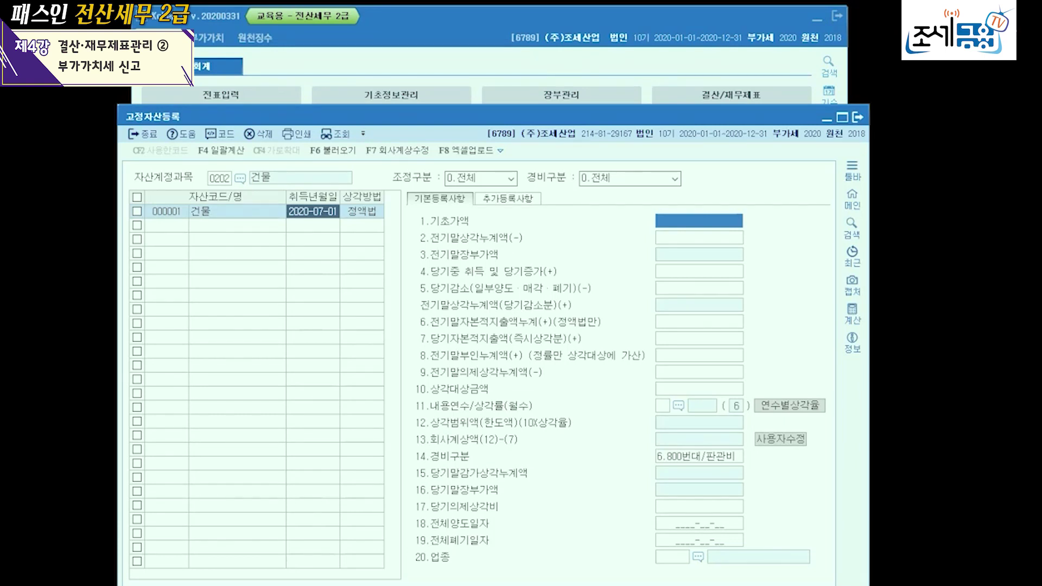
Compare the 기초가액 and 당기중 취득 및 당기증가 fields of the 건물 asset
{"action": "left_click", "coordinate": [699, 271]}
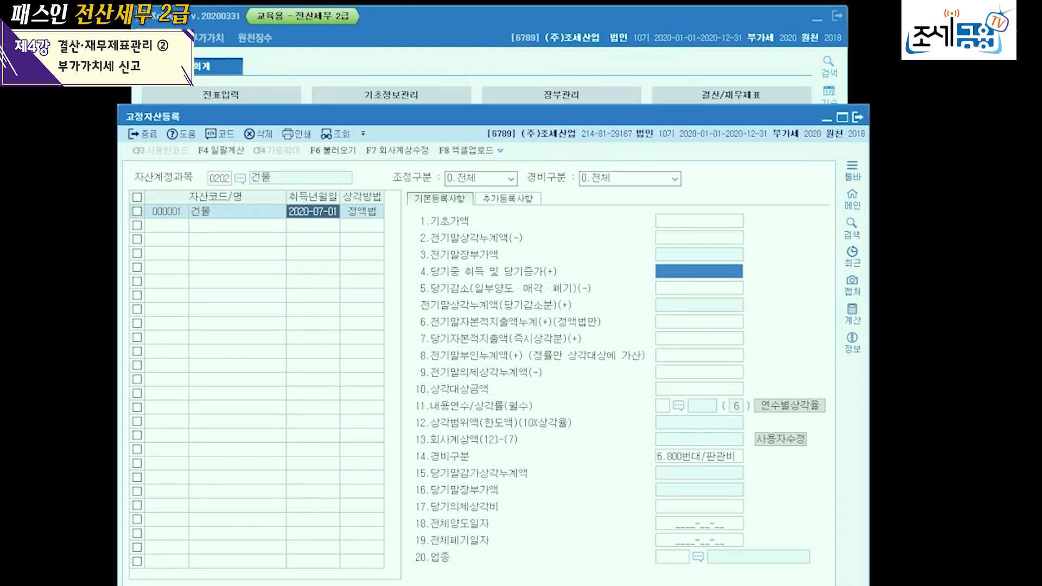
{"action": "left_click", "coordinate": [700, 220]}
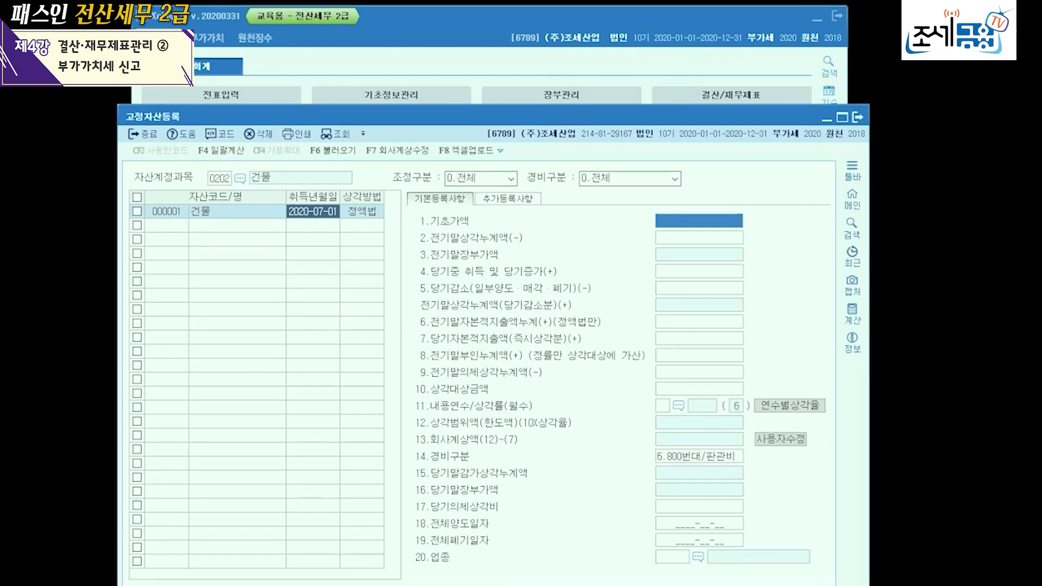
{"action": "left_click", "coordinate": [699, 271]}
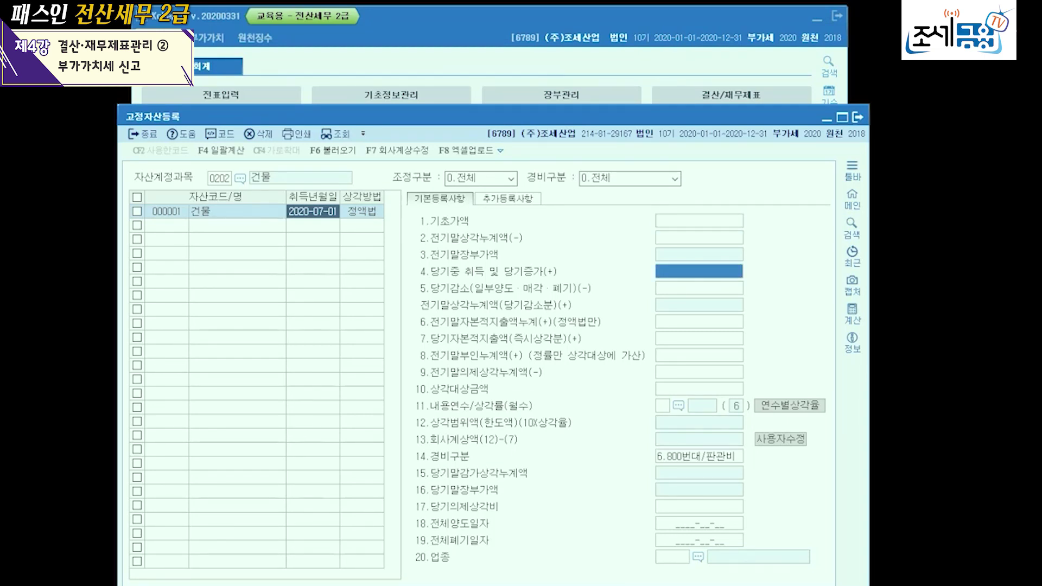
{"action": "left_click", "coordinate": [700, 221]}
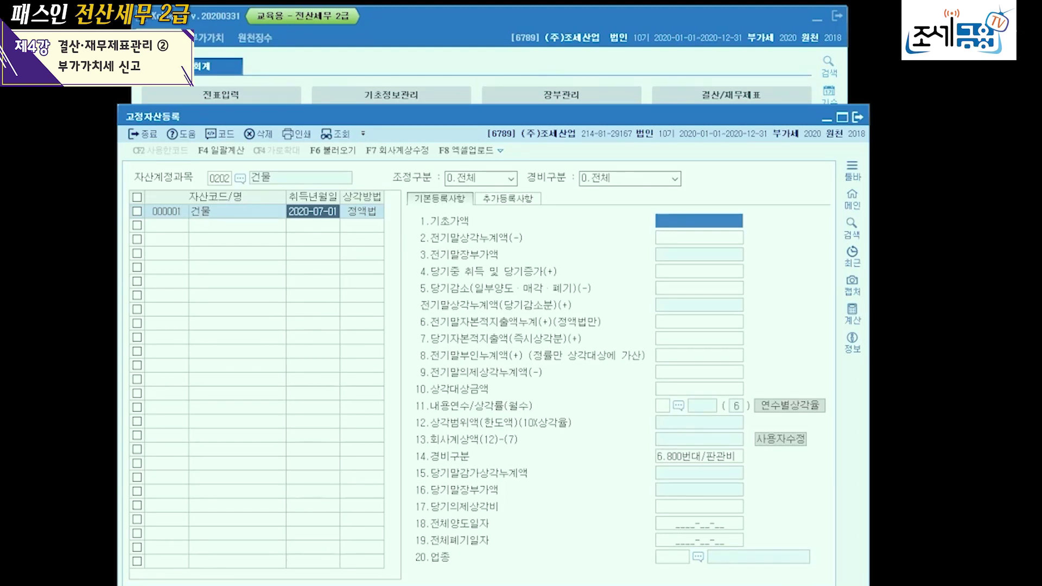
Enter 10,000,000 as the 건물 asset's 기초가액 and 3,750,000 as its 전기말상각누계액
{"action": "type", "text": "10000000"}
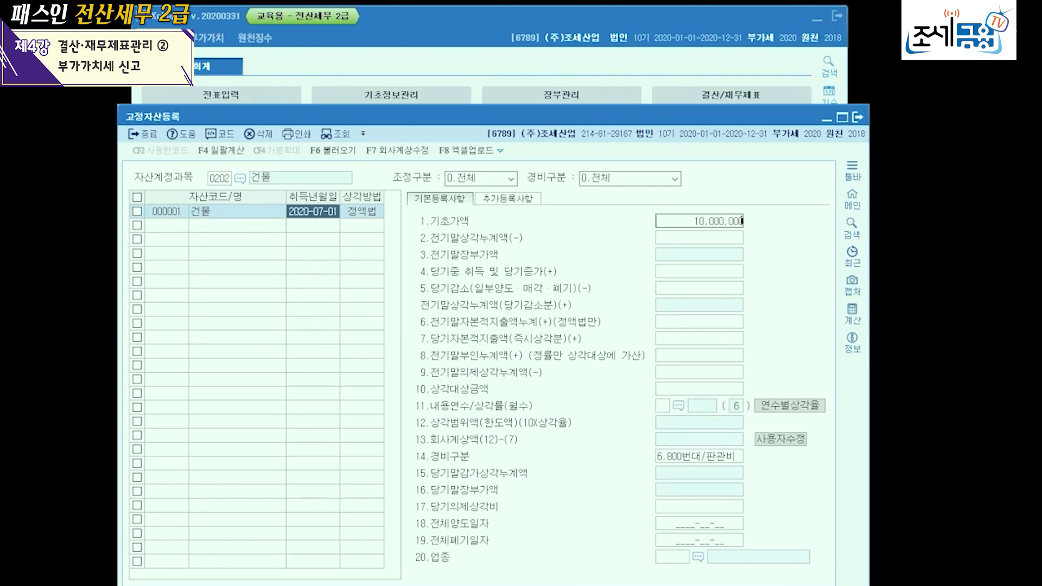
{"action": "key", "text": "Return"}
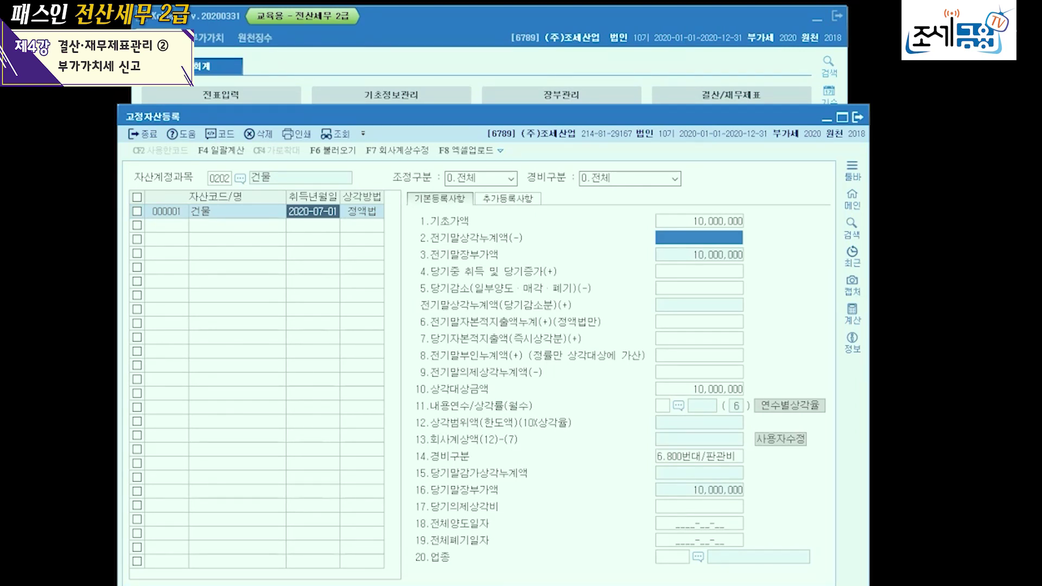
{"action": "type", "text": "3"}
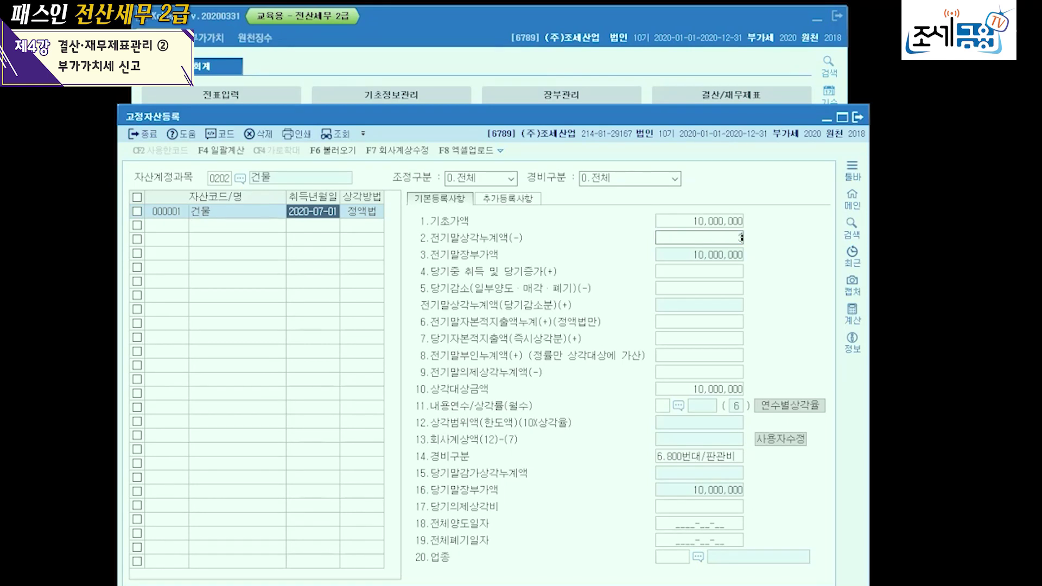
{"action": "type", "text": ",750,000"}
{"action": "key", "text": "Return"}
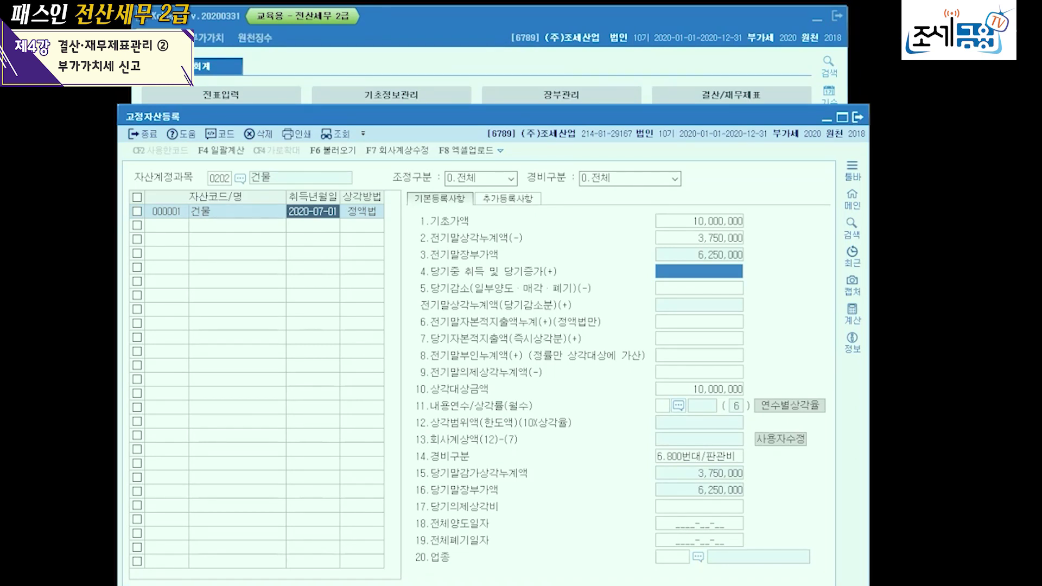
Set the 건물 asset's 내용연수 to 5 years and accept 6.800번대/판관비 as its 경비구분
{"action": "left_click", "coordinate": [663, 406]}
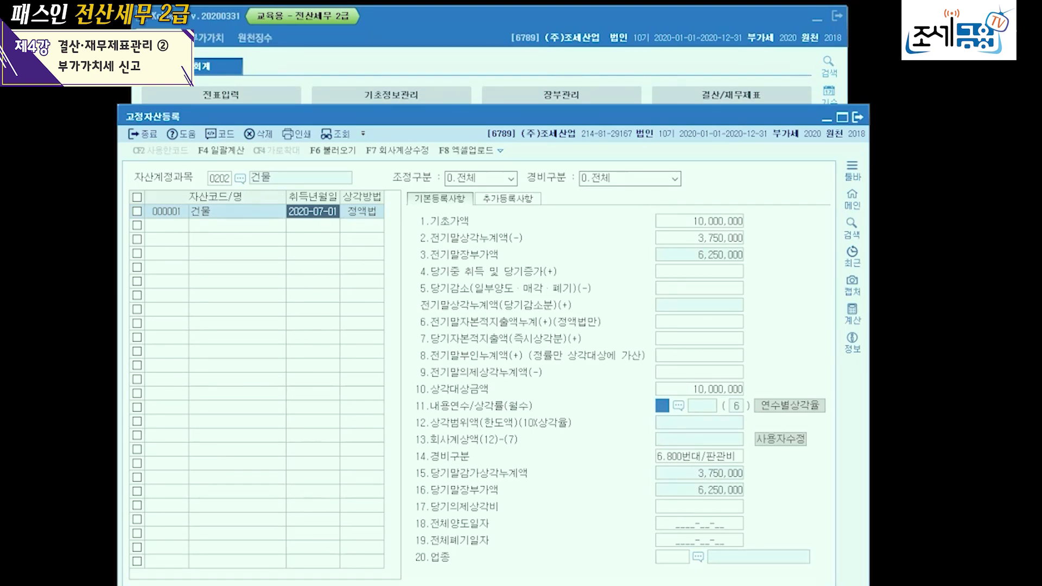
{"action": "type", "text": "5"}
{"action": "key", "text": "Return"}
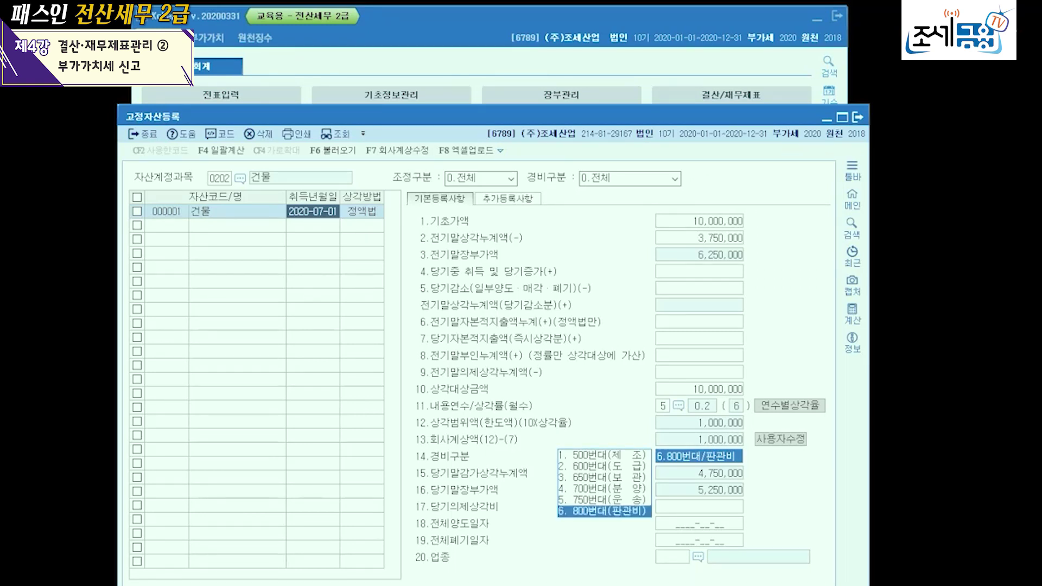
{"action": "key", "text": "Return"}
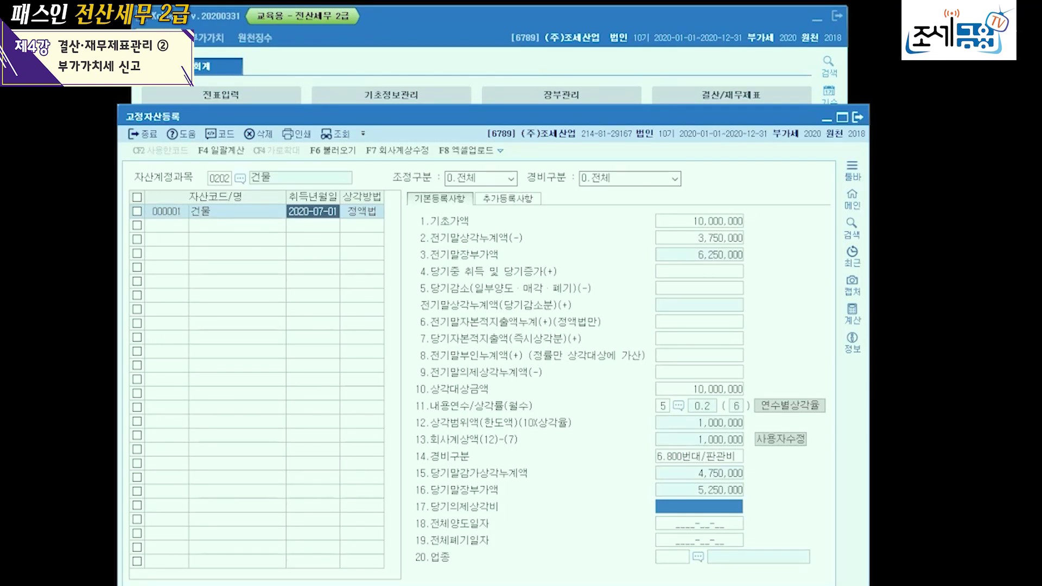
Review the 상각방법, 내용연수 and 경비구분 of the 건물 asset, and move on to the empty row below it
{"action": "left_click", "coordinate": [362, 211]}
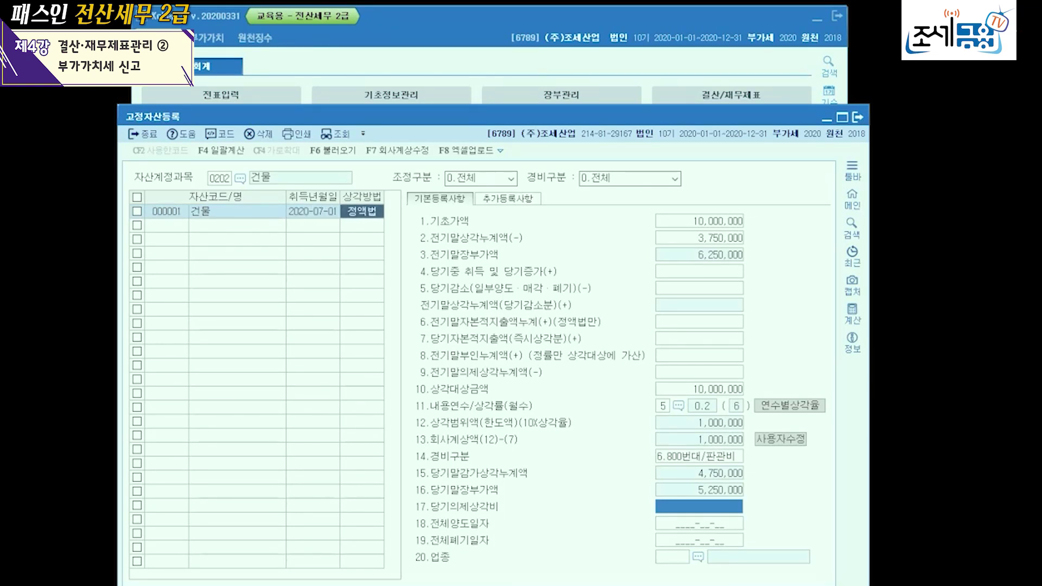
{"action": "key", "text": "Return"}
{"action": "key", "text": "Return"}
{"action": "key", "text": "Return"}
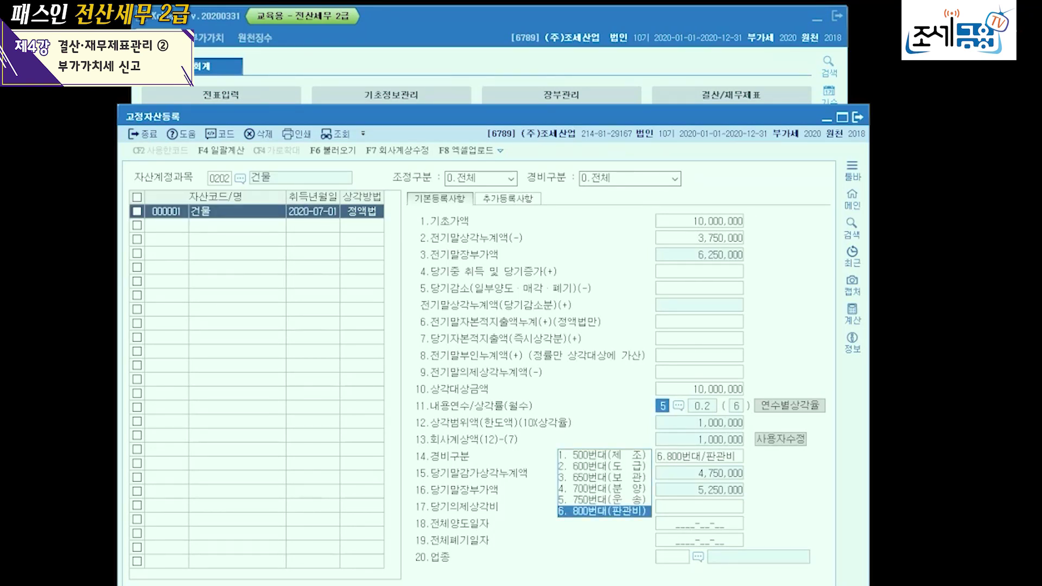
{"action": "key", "text": "Return"}
{"action": "type", "text": "5"}
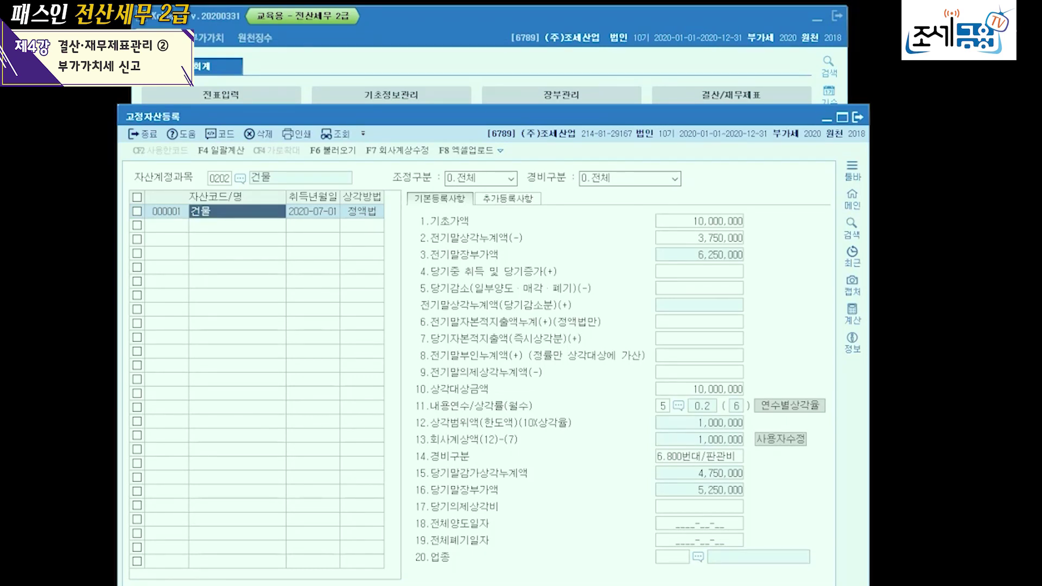
{"action": "left_click", "coordinate": [166, 225]}
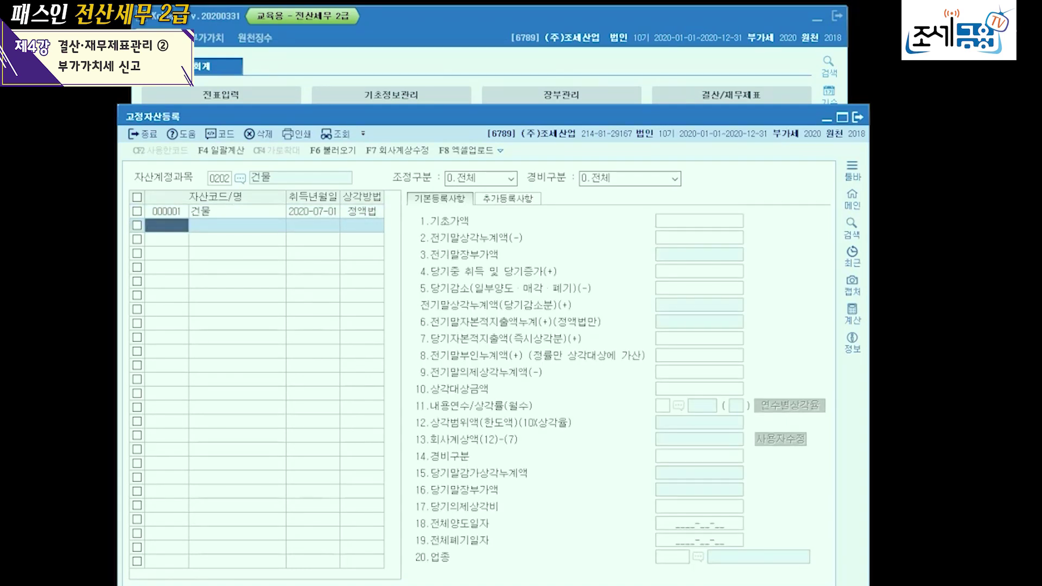
Close 고정자산등록, open 결산자료입력 and apply the registered 건물 depreciation to the closing through the 감가상각 function
{"action": "left_click", "coordinate": [858, 117]}
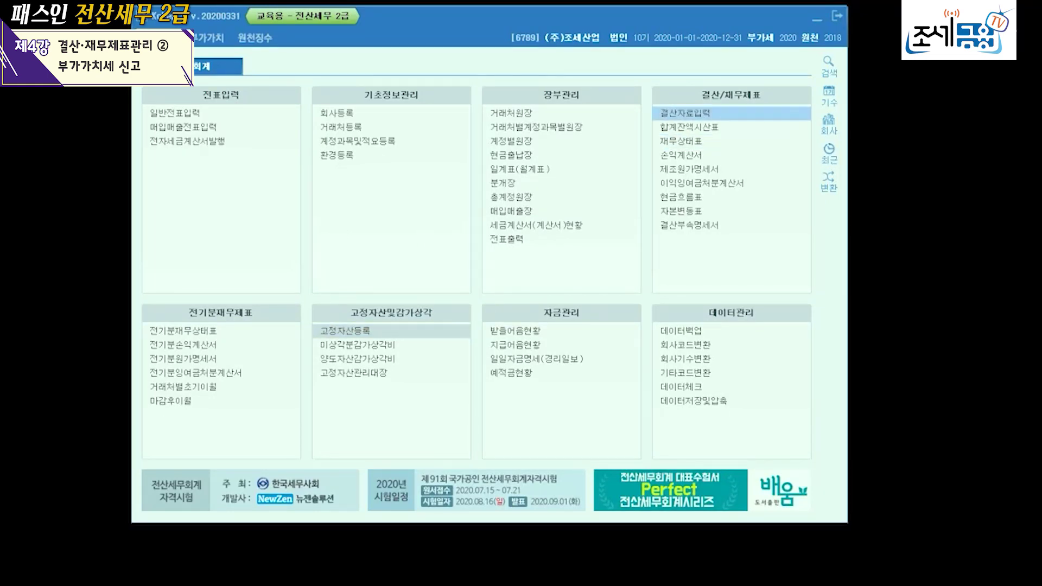
{"action": "left_click", "coordinate": [685, 113]}
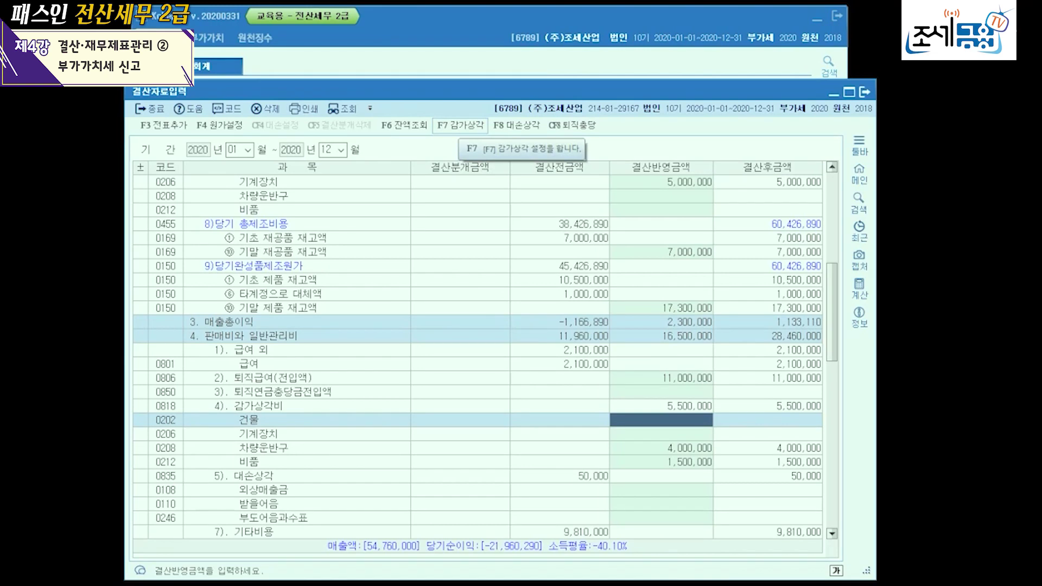
{"action": "left_click", "coordinate": [460, 125]}
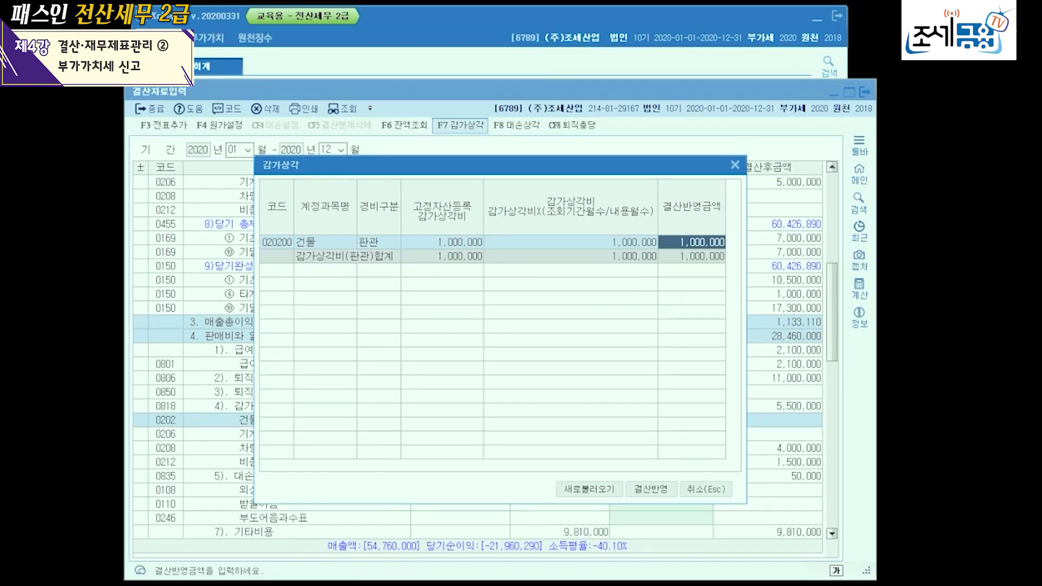
{"action": "left_click", "coordinate": [651, 489]}
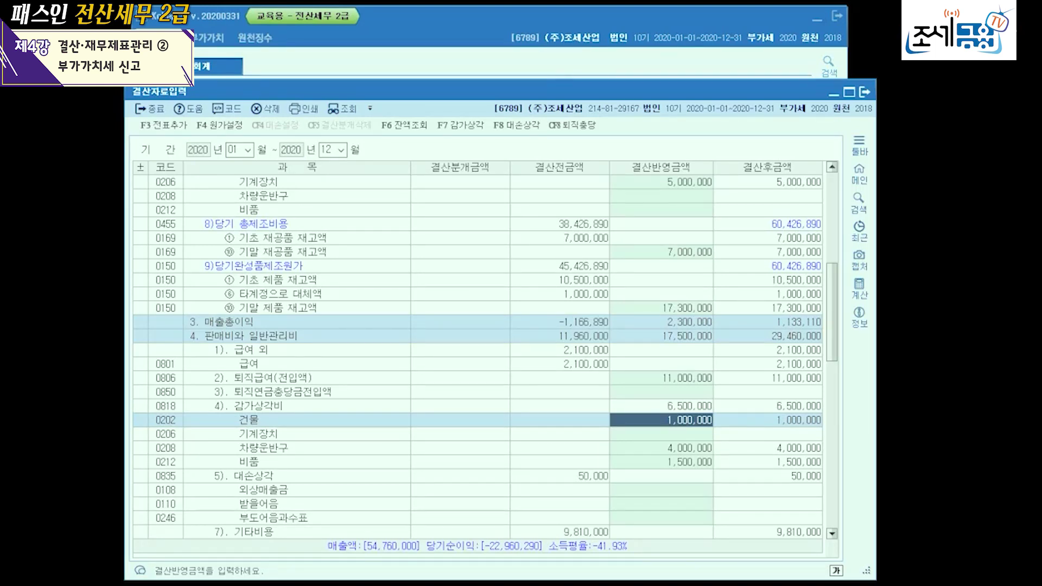
Enter 7,053,900 as the closing amount for 0136 선납세금 under 법인세등
{"action": "scroll", "coordinate": [477, 352], "scroll_direction": "down", "scroll_amount": 15}
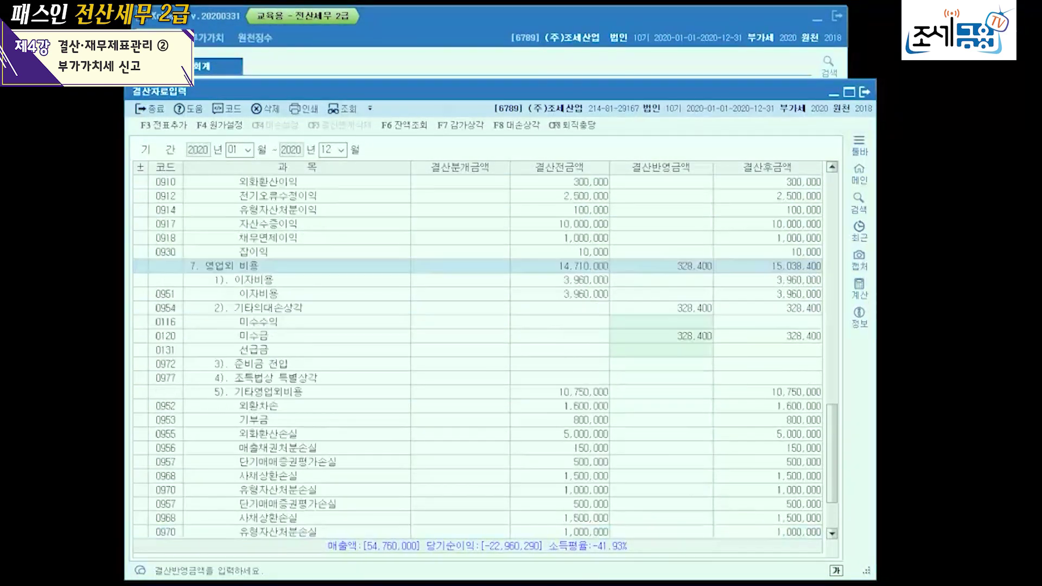
{"action": "scroll", "coordinate": [478, 353], "scroll_direction": "down", "scroll_amount": 2}
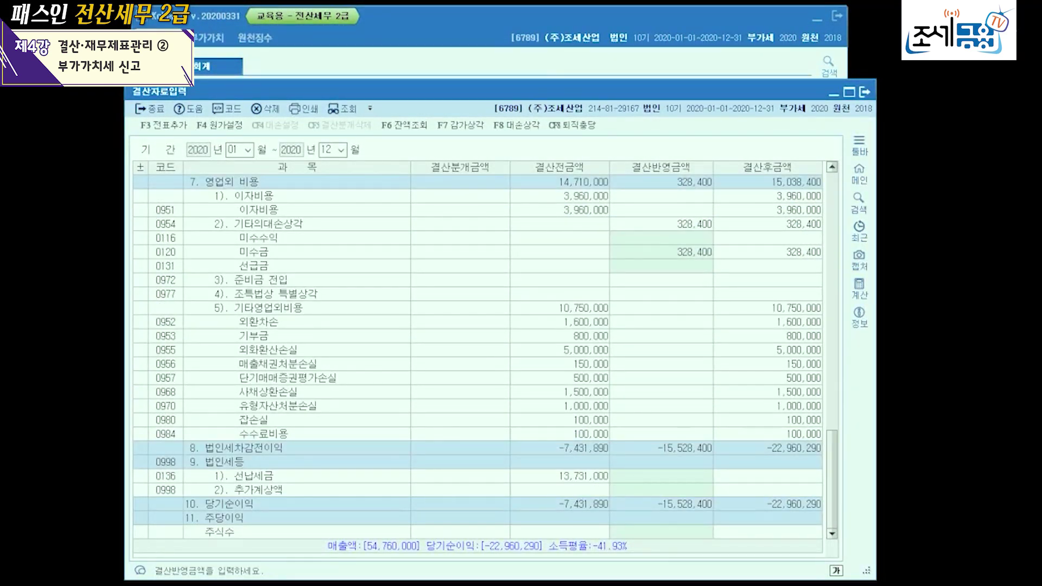
{"action": "left_click", "coordinate": [662, 476]}
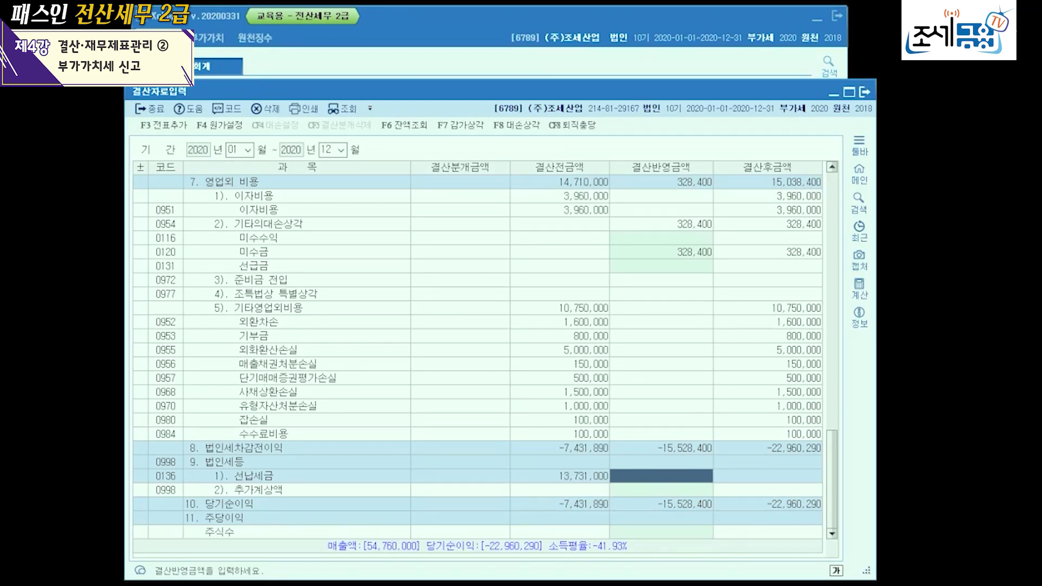
{"action": "key", "text": "Return"}
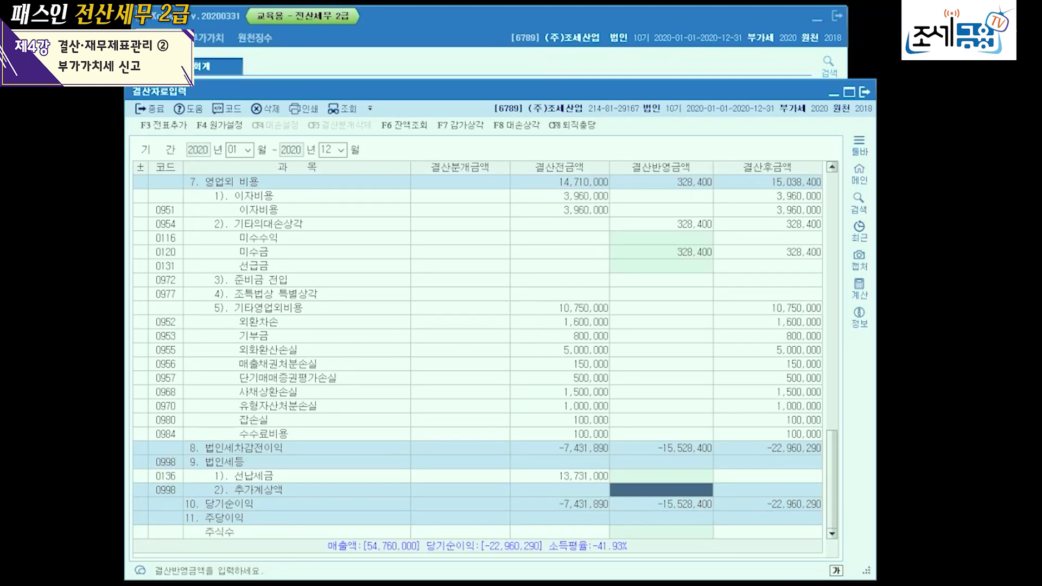
{"action": "key", "text": "Up"}
{"action": "key", "text": "Down"}
{"action": "key", "text": "Up"}
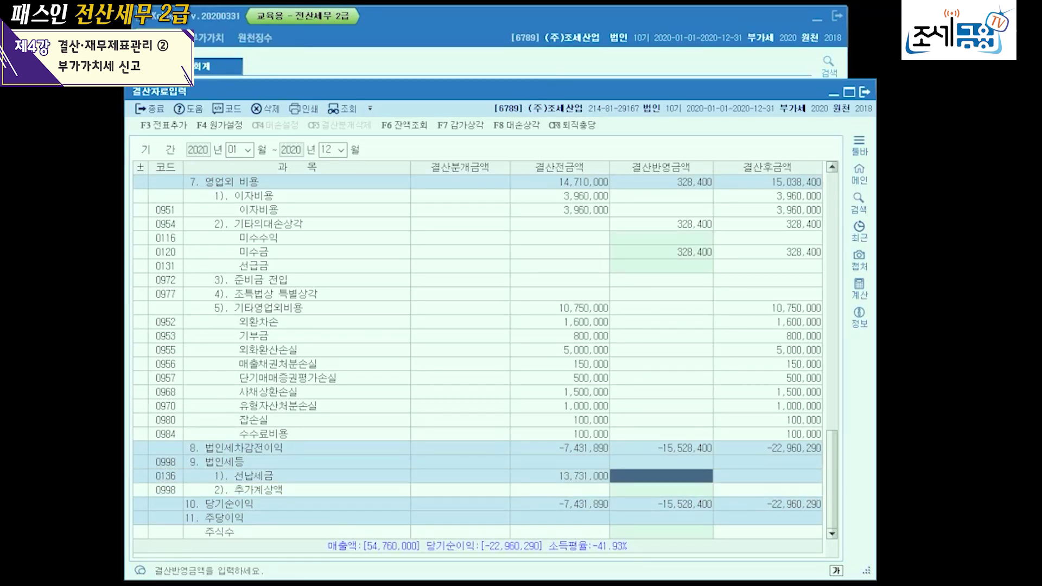
{"action": "type", "text": "7,053,900"}
{"action": "key", "text": "Return"}
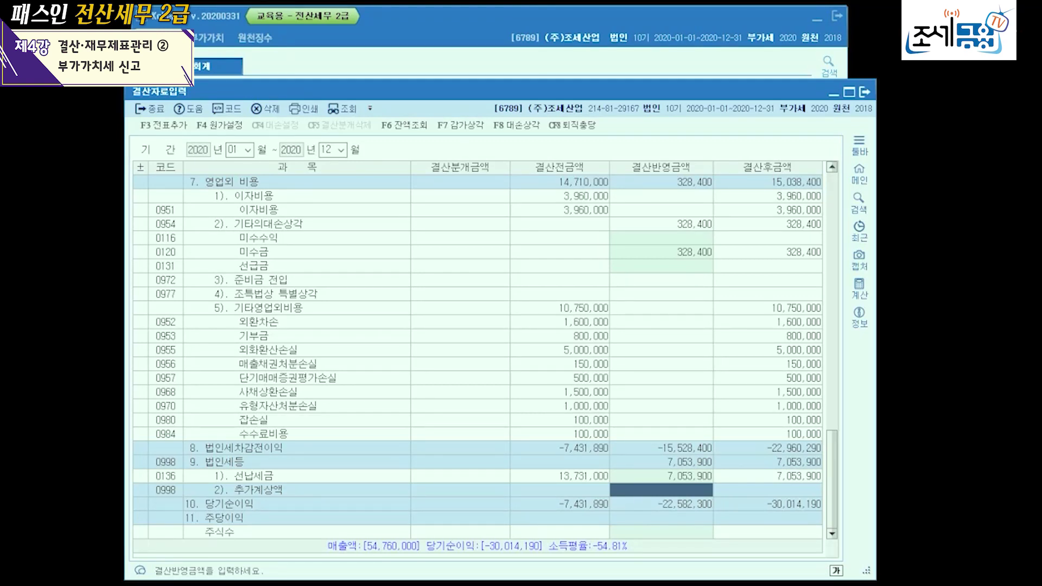
Enter 14,946,100 as the closing amount for 0998 추가계상액 and check the 법인세등 total row
{"action": "type", "text": "4"}
{"action": "type", "text": "14"}
{"action": "type", "text": "94"}
{"action": "type", "text": "6,"}
{"action": "type", "text": "100"}
{"action": "key", "text": "Return"}
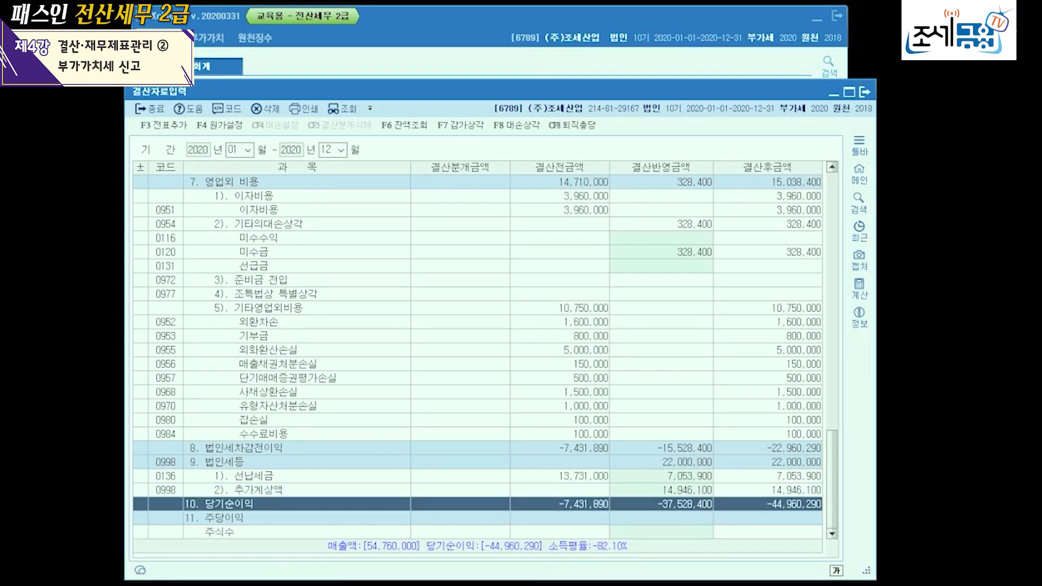
{"action": "left_click", "coordinate": [224, 462]}
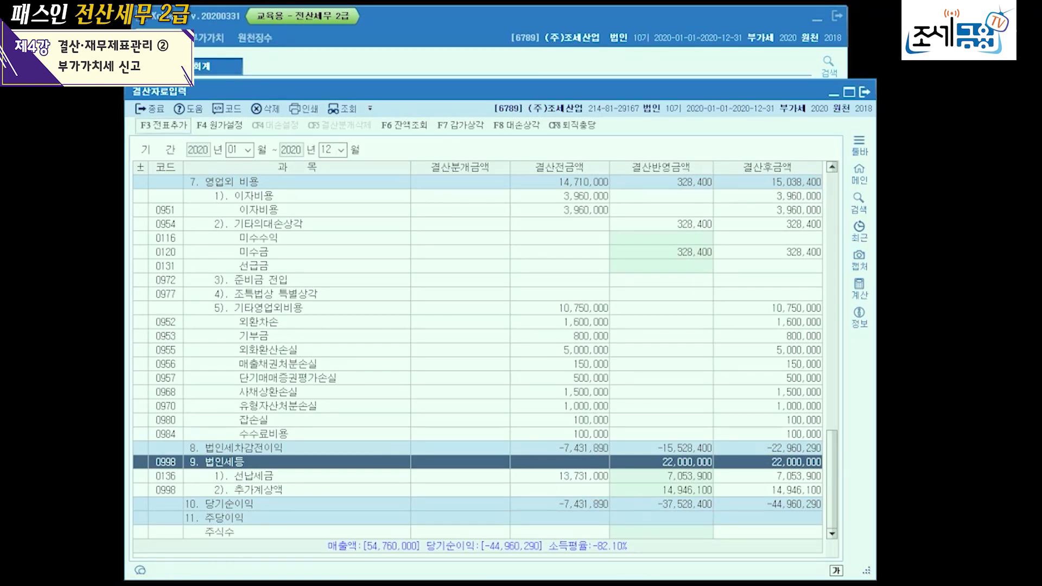
Add the closing journal entries to the general vouchers through 전표추가, confirm, and close 결산자료입력
{"action": "key", "text": "F3"}
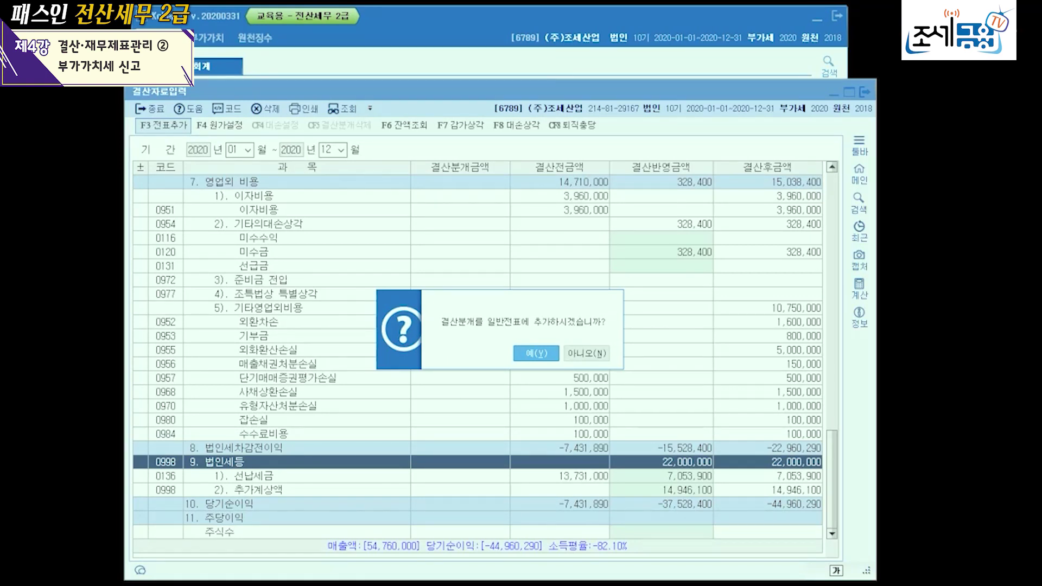
{"action": "key", "text": "Return"}
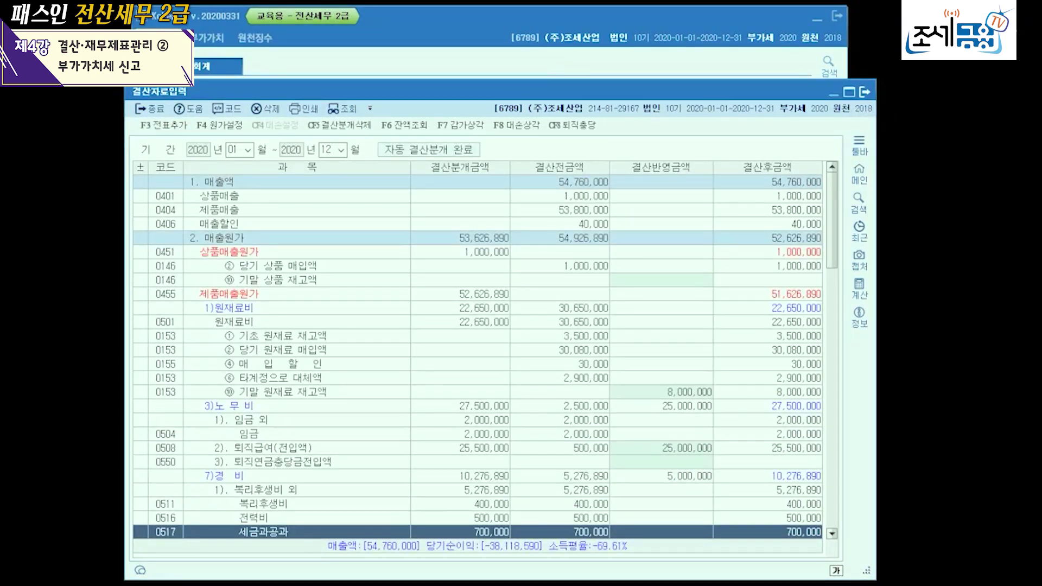
{"action": "left_click", "coordinate": [865, 108]}
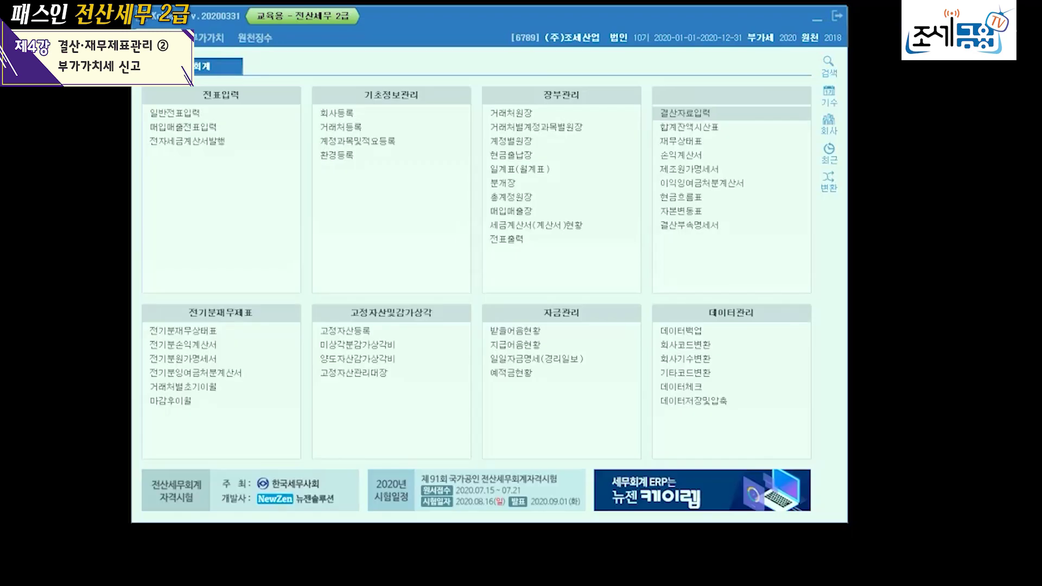
Open 일반전표입력, examine the 결차 and 결대 closing entries dated December 31, 2020, and close it
{"action": "left_click", "coordinate": [198, 114]}
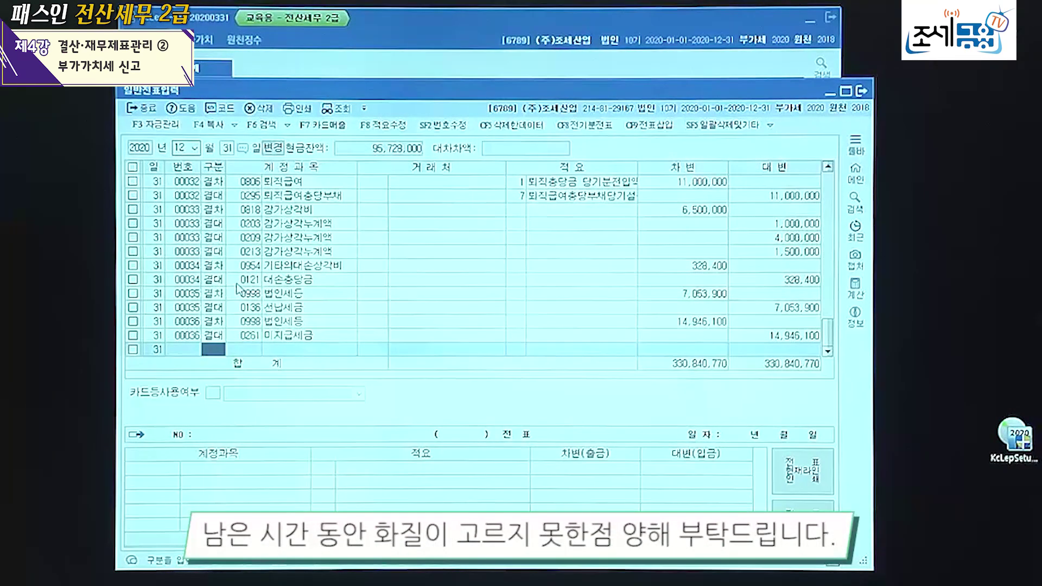
{"action": "scroll", "coordinate": [216, 316], "scroll_direction": "up", "scroll_amount": 7}
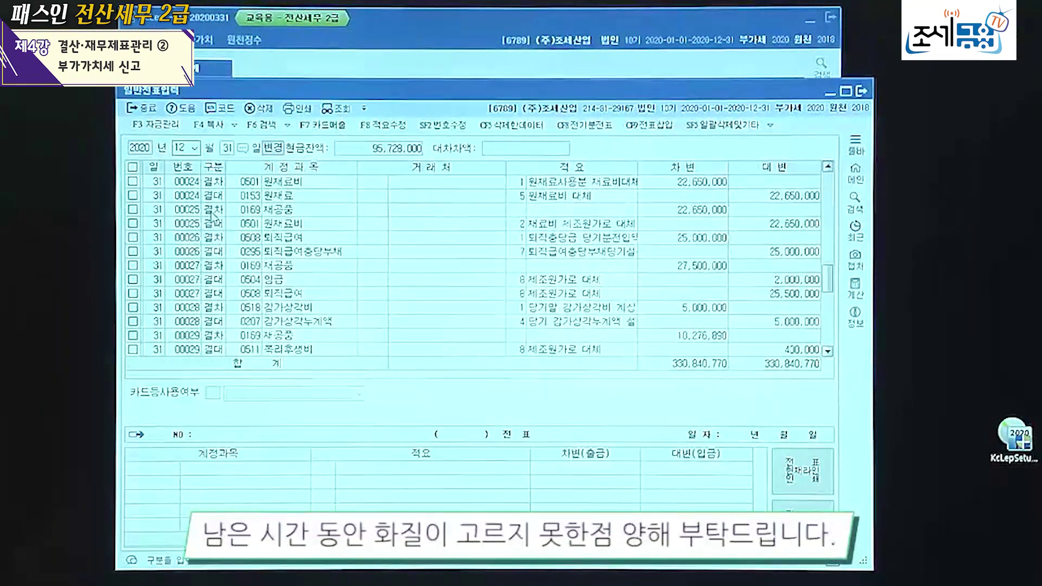
{"action": "scroll", "coordinate": [214, 228], "scroll_direction": "down", "scroll_amount": 3}
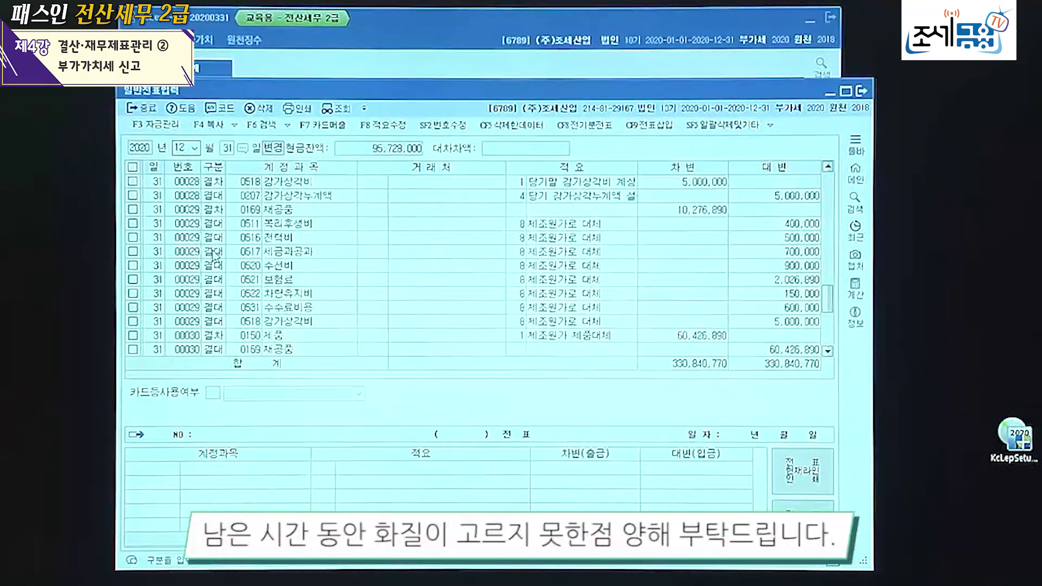
{"action": "scroll", "coordinate": [217, 245], "scroll_direction": "up", "scroll_amount": 3}
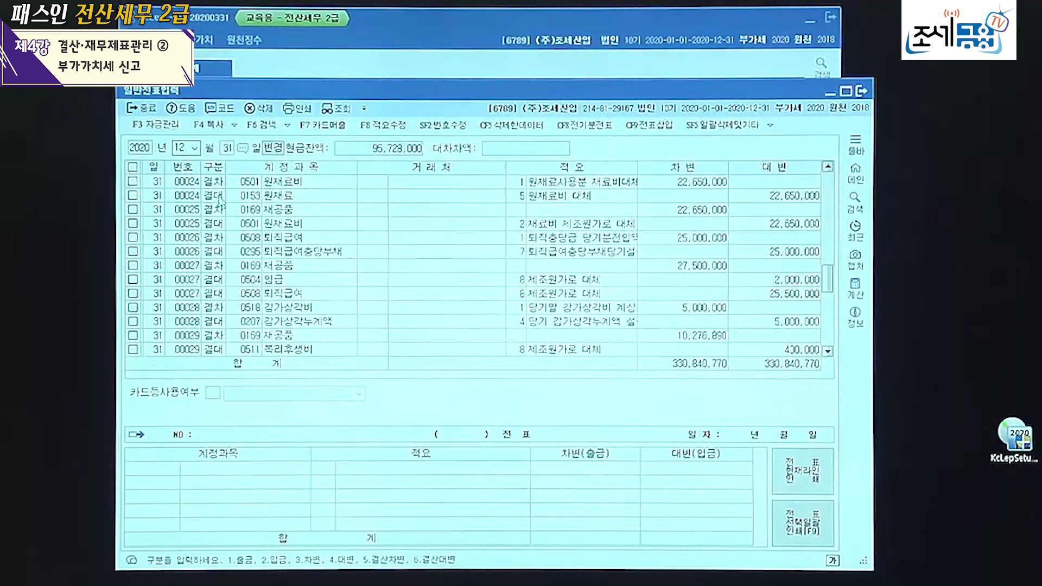
{"action": "scroll", "coordinate": [220, 213], "scroll_direction": "up", "scroll_amount": 3}
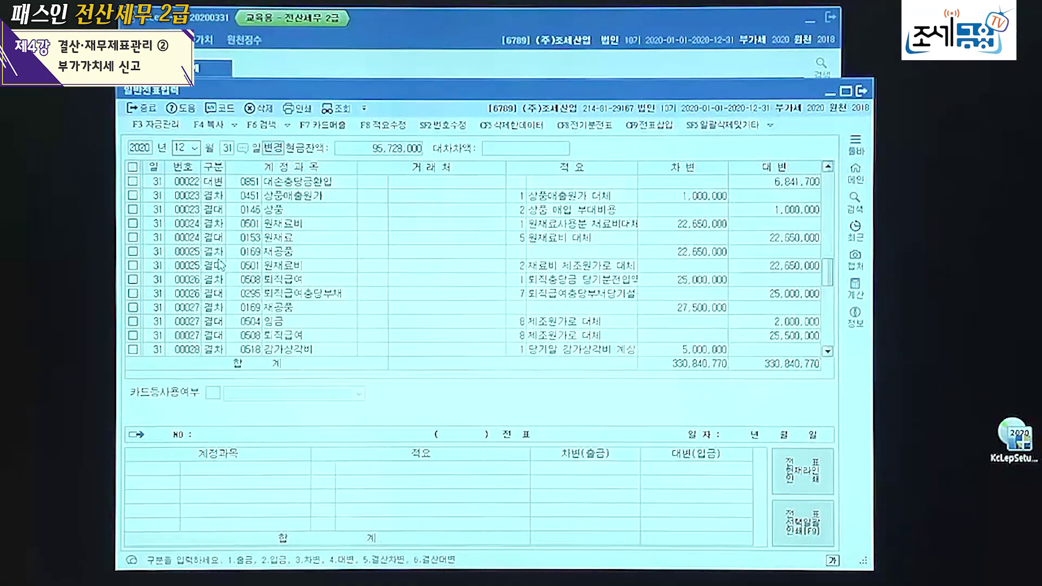
{"action": "scroll", "coordinate": [215, 183], "scroll_direction": "up", "scroll_amount": 3}
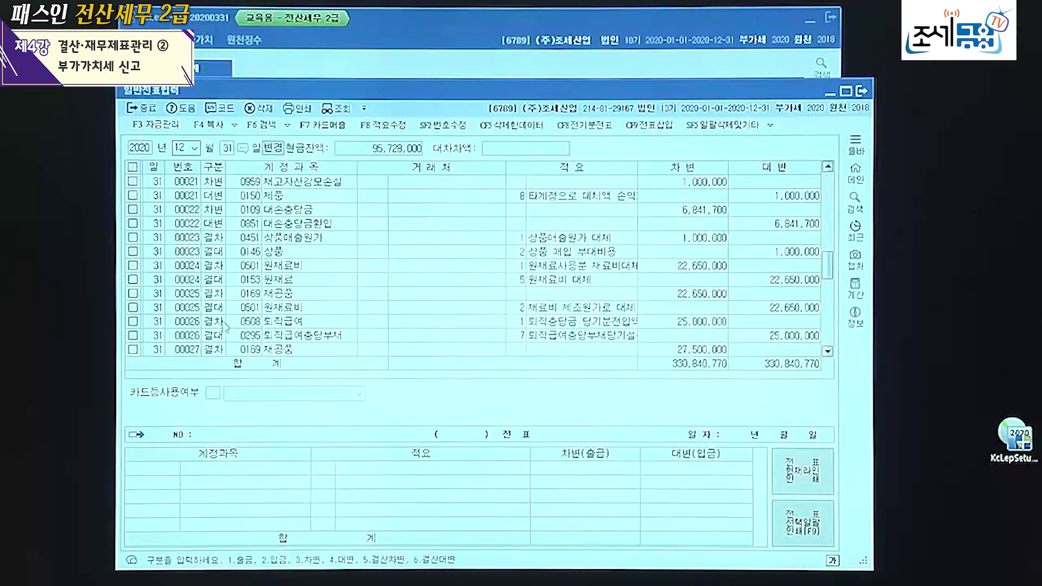
{"action": "left_click", "coordinate": [214, 238]}
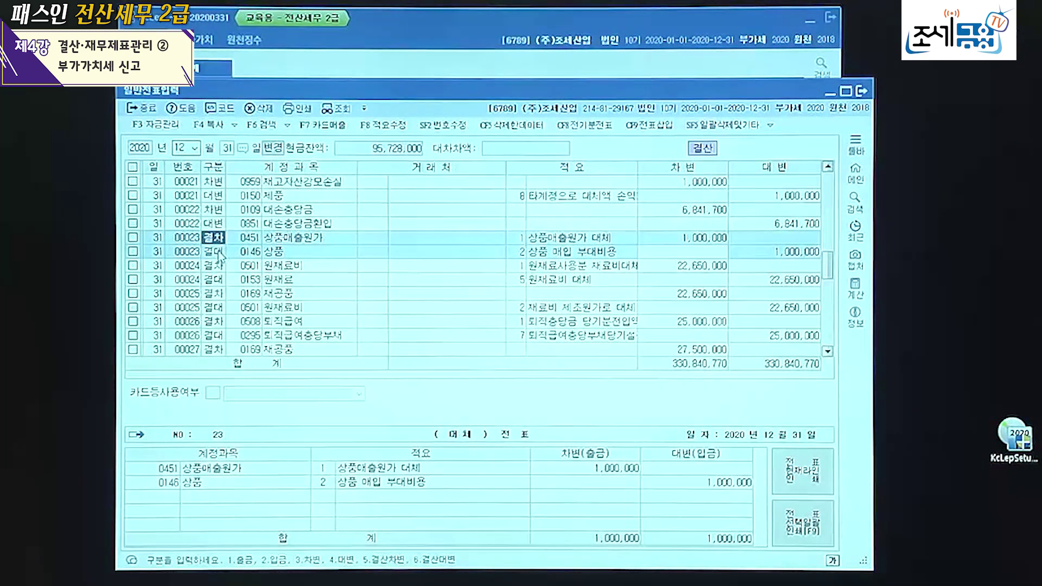
{"action": "left_click", "coordinate": [220, 252]}
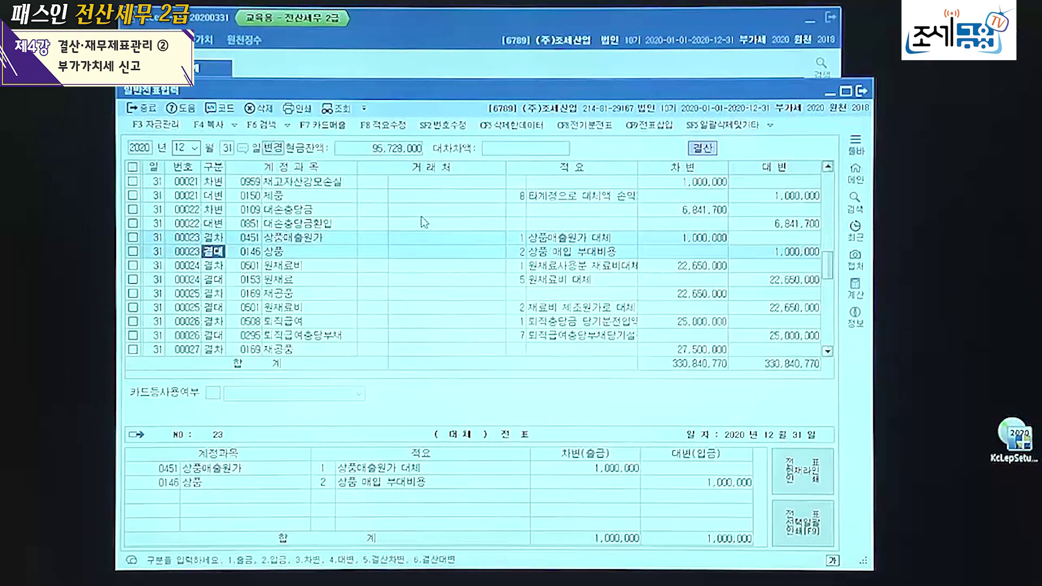
{"action": "left_click", "coordinate": [859, 93]}
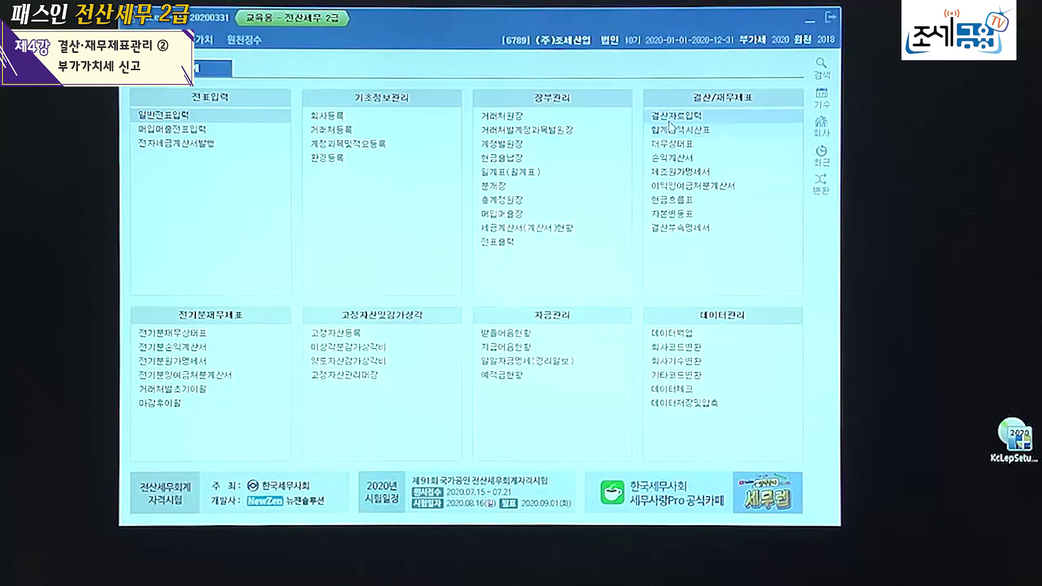
Open 손익계산서 for December 2020, check the current-period 당기순손실 amount, and close the statement
{"action": "left_click", "coordinate": [663, 158]}
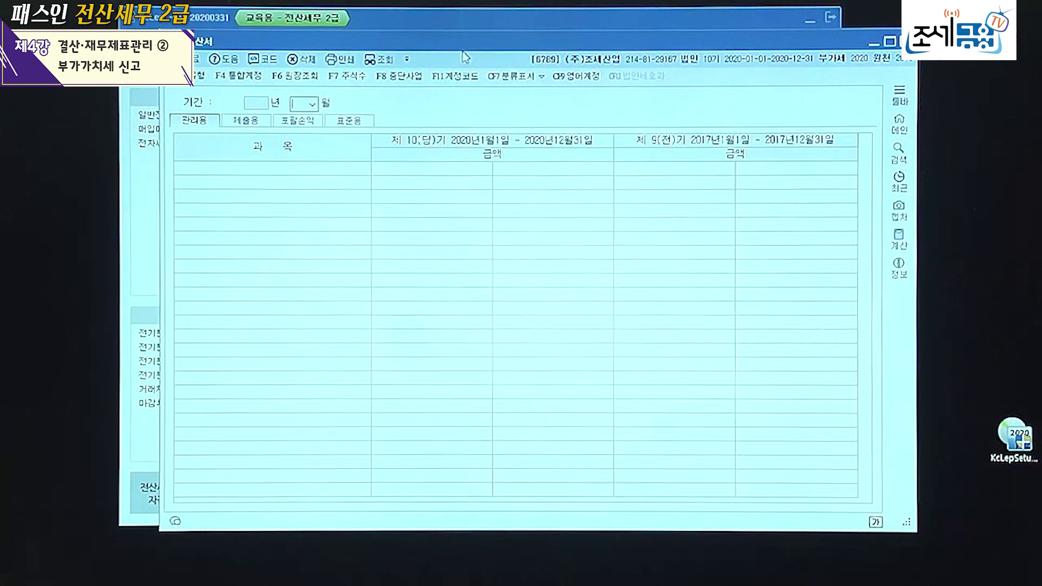
{"action": "left_click_drag", "start_coordinate": [463, 41], "coordinate": [424, 100]}
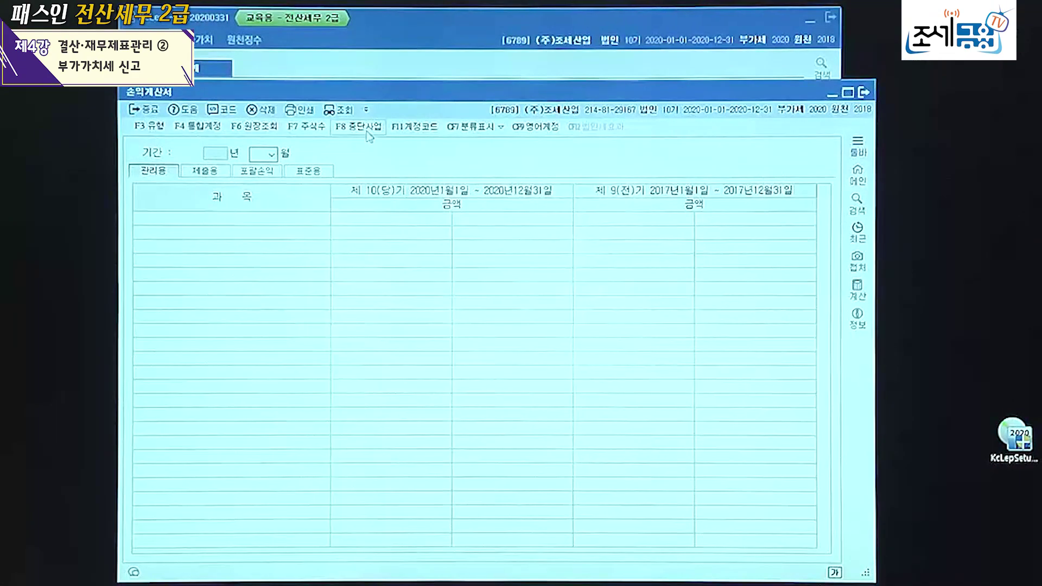
{"action": "left_click", "coordinate": [273, 155]}
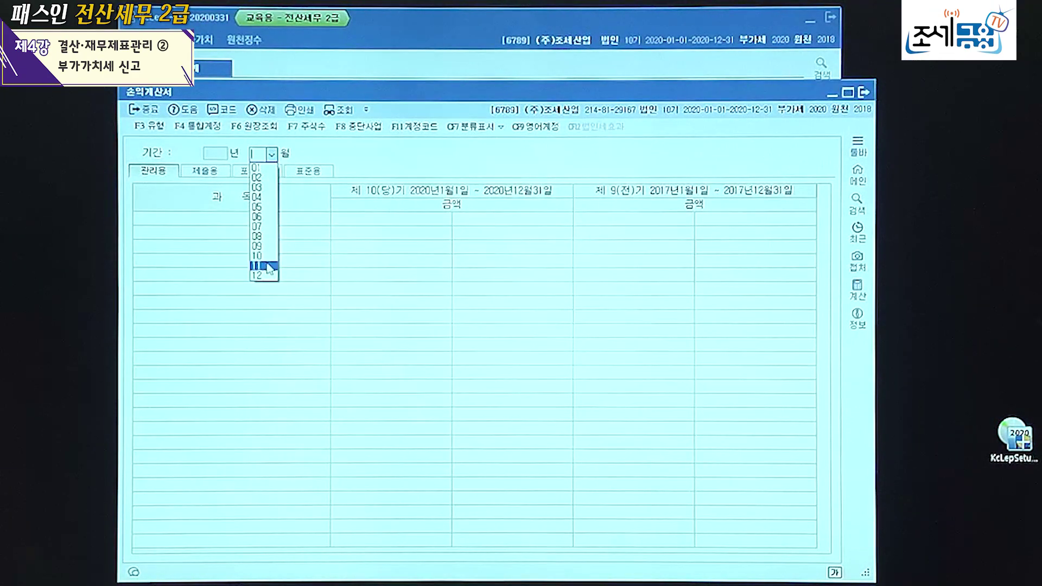
{"action": "left_click", "coordinate": [265, 283]}
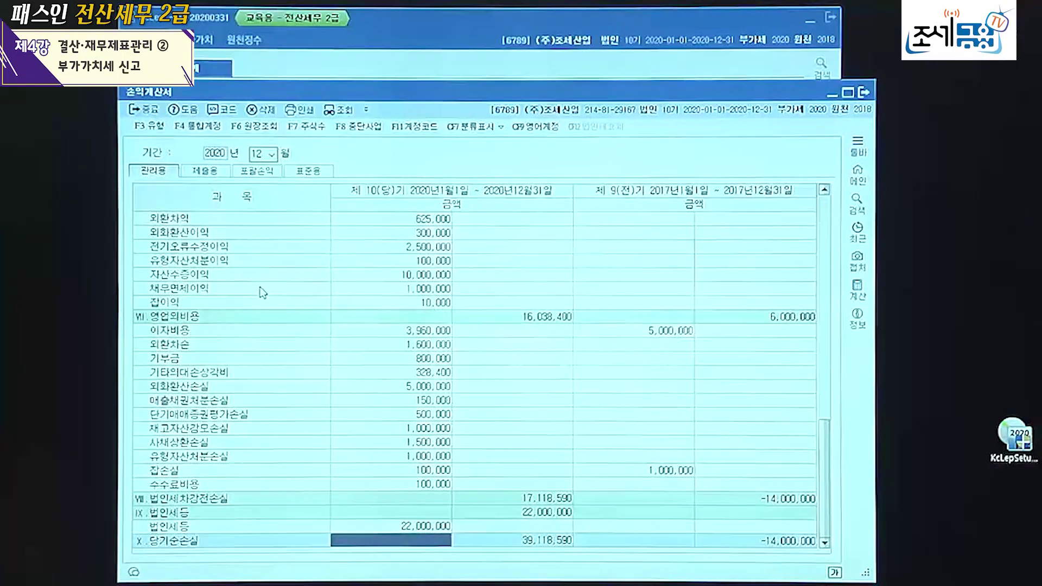
{"action": "left_click", "coordinate": [543, 541]}
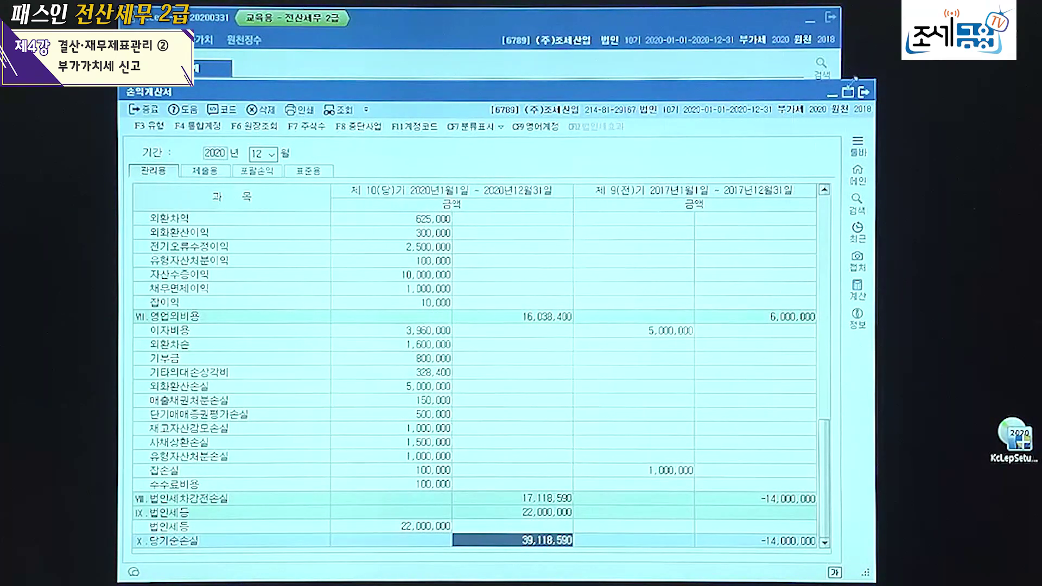
{"action": "left_click", "coordinate": [864, 92]}
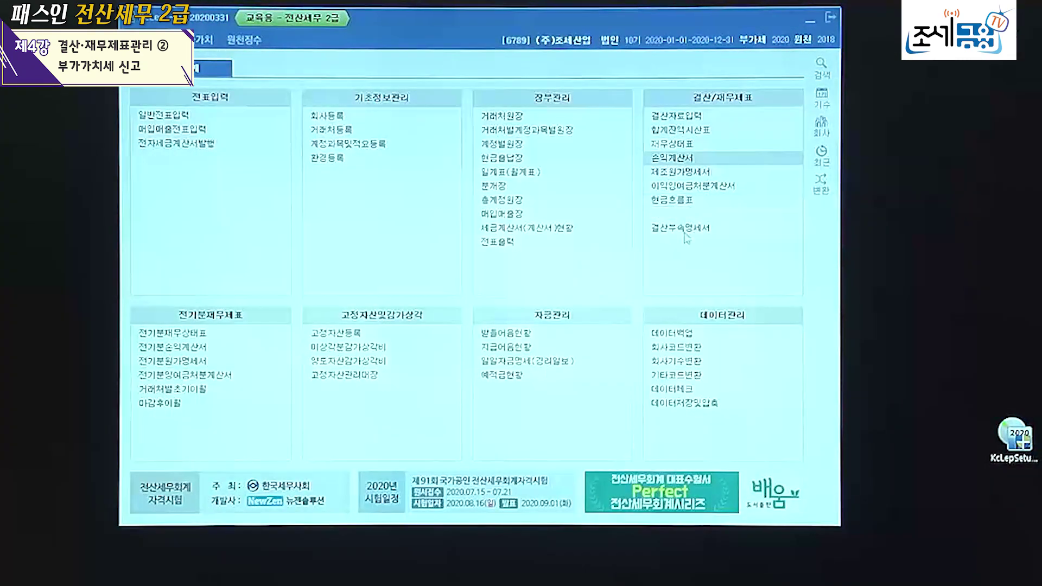
Open 이익잉여금처분계산서, check its 당기순손실 row, and set 당기처분예정일 to February 25, 2021
{"action": "left_click", "coordinate": [687, 187]}
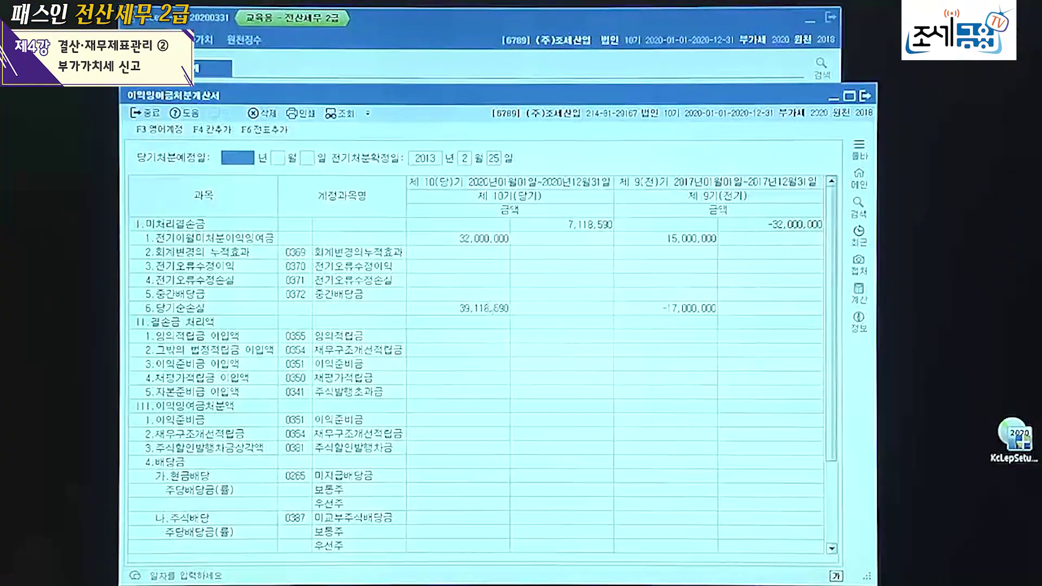
{"action": "left_click", "coordinate": [482, 314]}
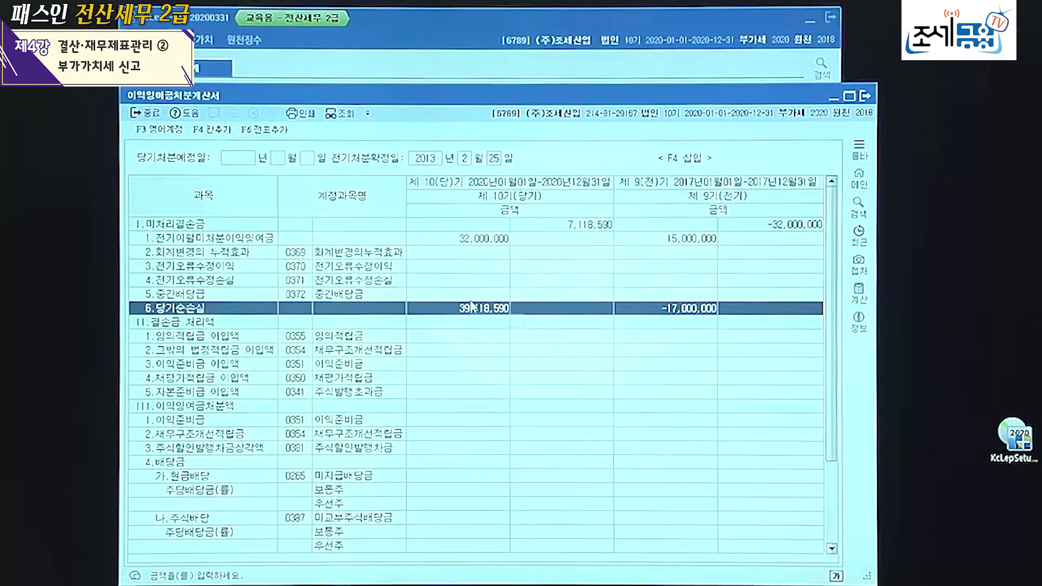
{"action": "left_click", "coordinate": [235, 160]}
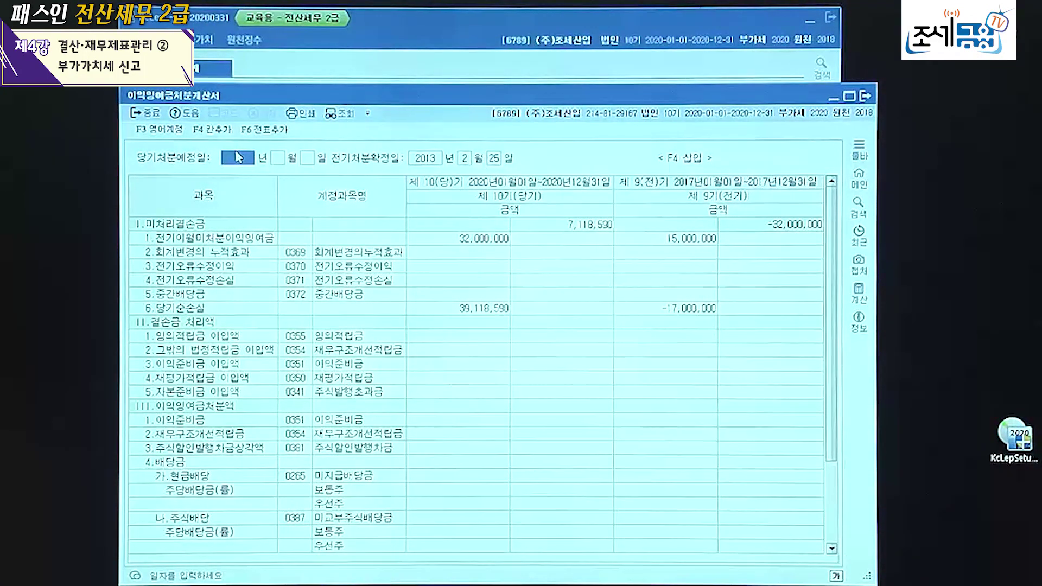
{"action": "type", "text": "2021"}
{"action": "type", "text": "2"}
{"action": "key", "text": "Return"}
{"action": "type", "text": "25"}
{"action": "key", "text": "Return"}
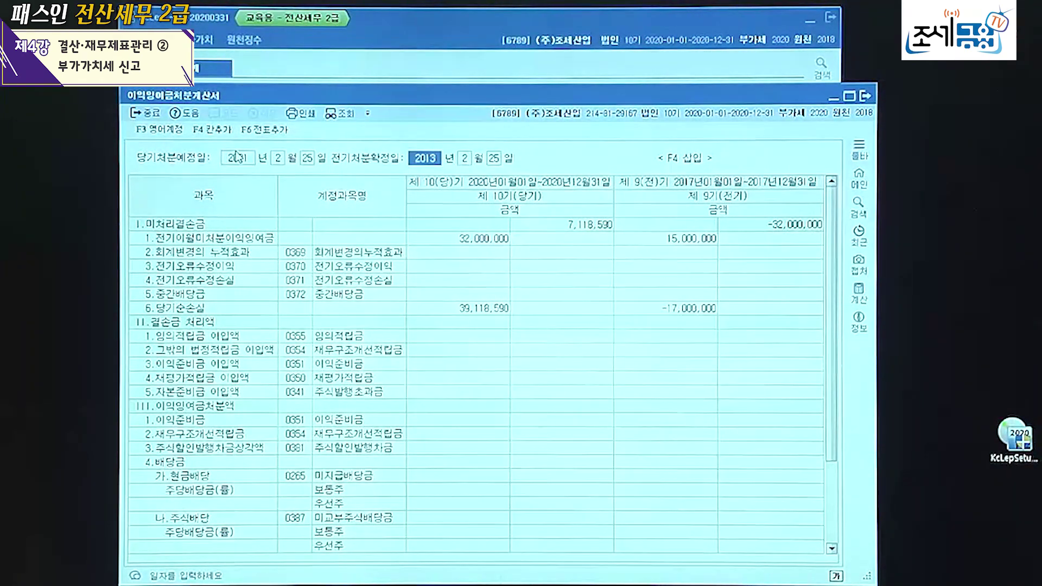
Set 전기처분확정일 to February 25, 2020 in 이익잉여금처분계산서
{"action": "type", "text": "2020"}
{"action": "key", "text": "Return"}
{"action": "type", "text": "2"}
{"action": "key", "text": "Return"}
{"action": "key", "text": "Return"}
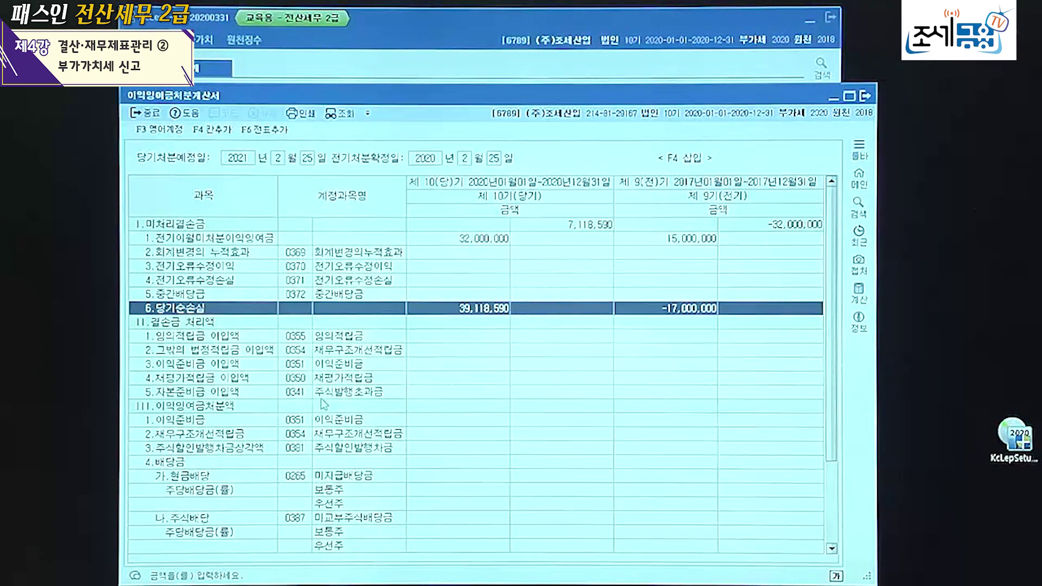
Enter 5,000,000 as the current-period amount for 0356 사업확장적립금 under 이익잉여금처분액
{"action": "left_click", "coordinate": [382, 411]}
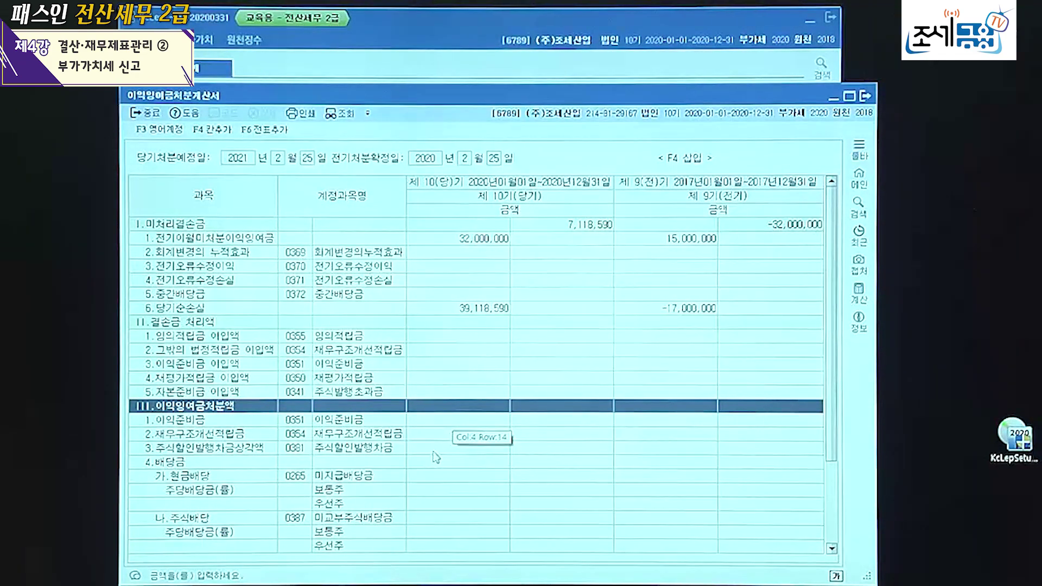
{"action": "scroll", "coordinate": [433, 462], "scroll_direction": "down", "scroll_amount": 2}
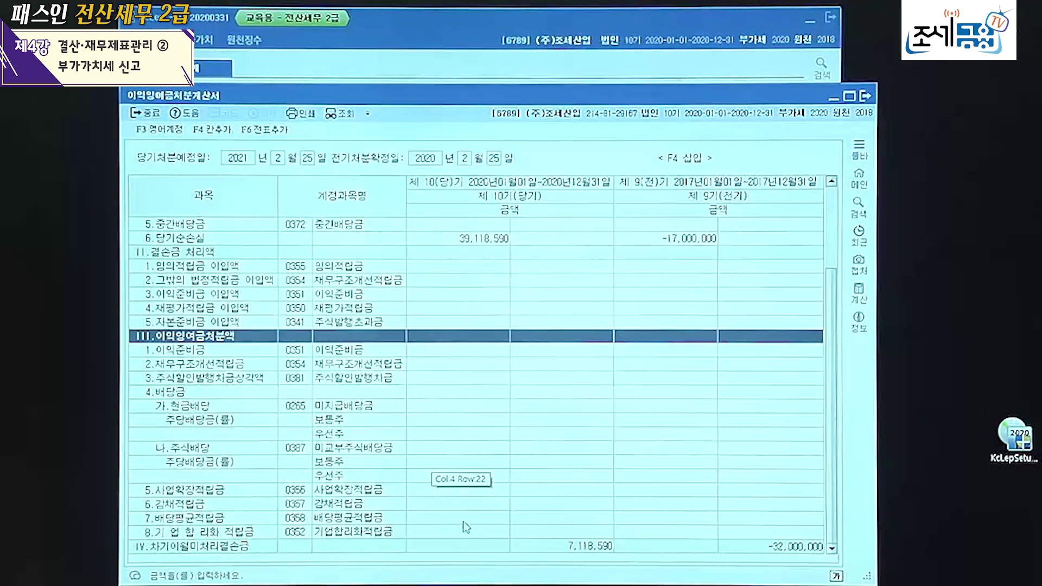
{"action": "left_click", "coordinate": [480, 491]}
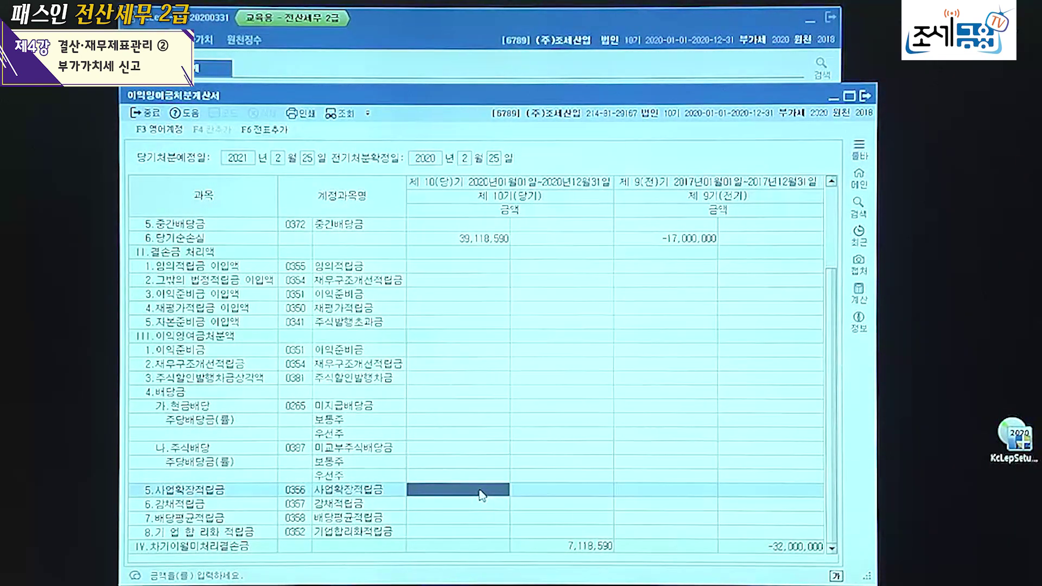
{"action": "type", "text": "5000000"}
{"action": "key", "text": "Return"}
{"action": "key", "text": "Return"}
{"action": "left_click", "coordinate": [481, 490]}
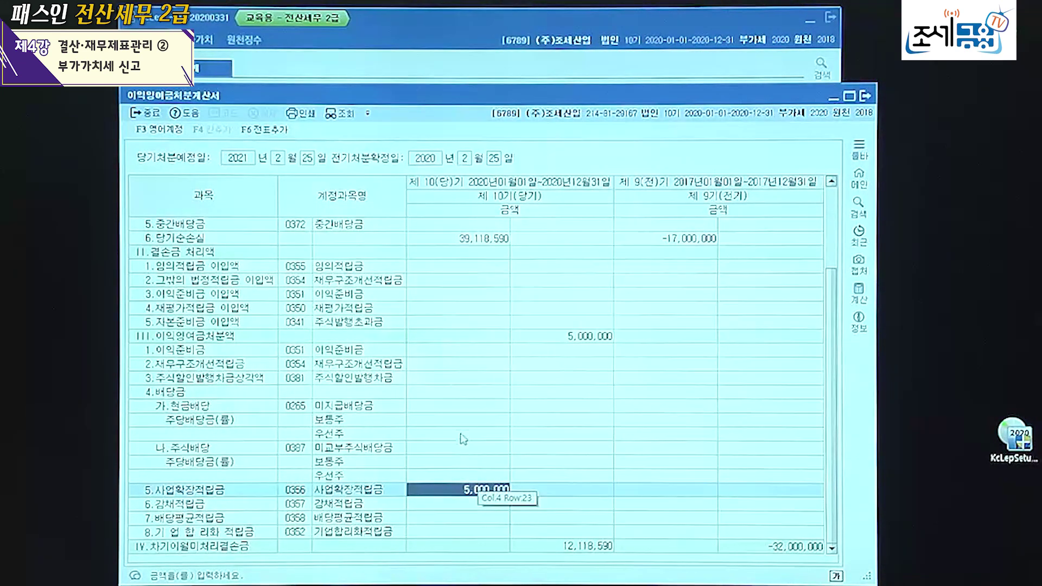
Enter 20,000,000 for 현금배당 and 10,000,000 for 주식배당 in the current-period column under 배당금
{"action": "left_click", "coordinate": [463, 408]}
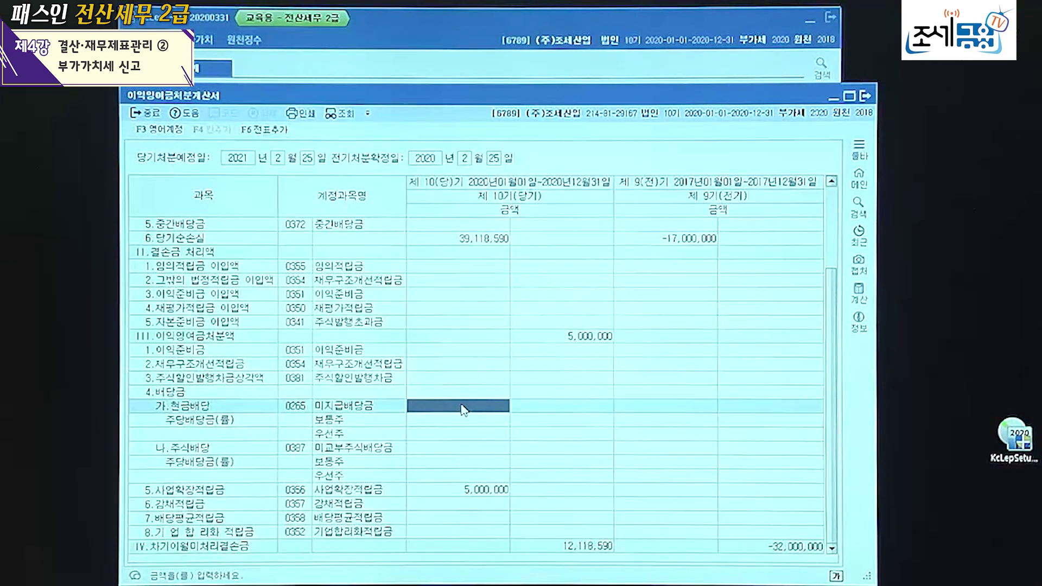
{"action": "type", "text": "20000000"}
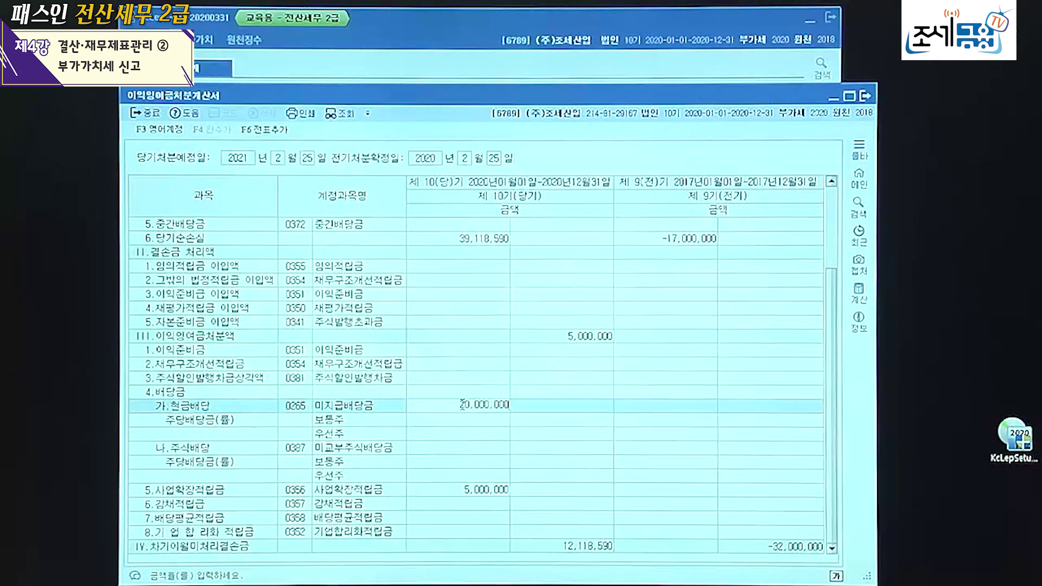
{"action": "key", "text": "Return"}
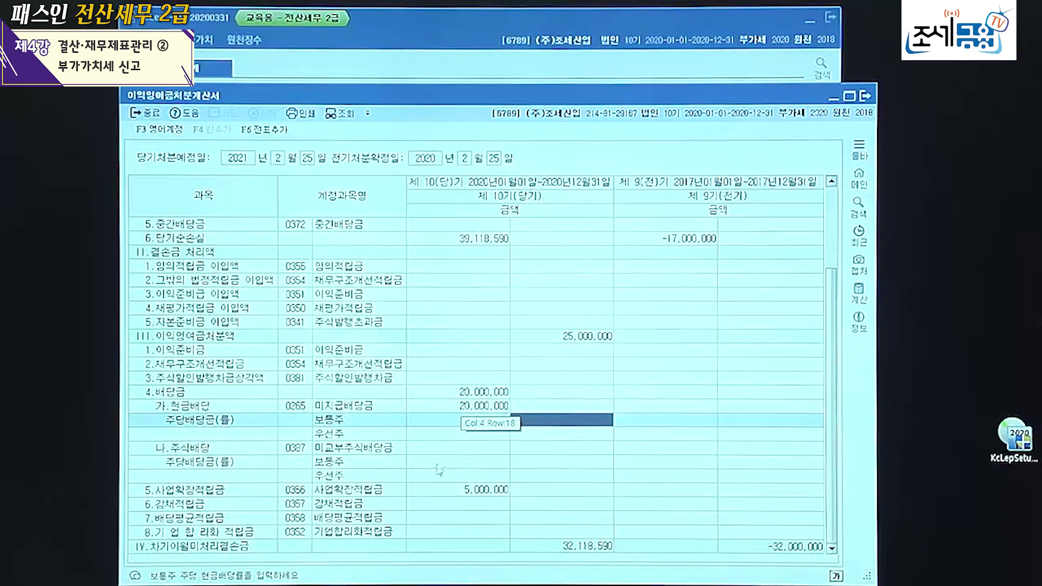
{"action": "left_click", "coordinate": [449, 449]}
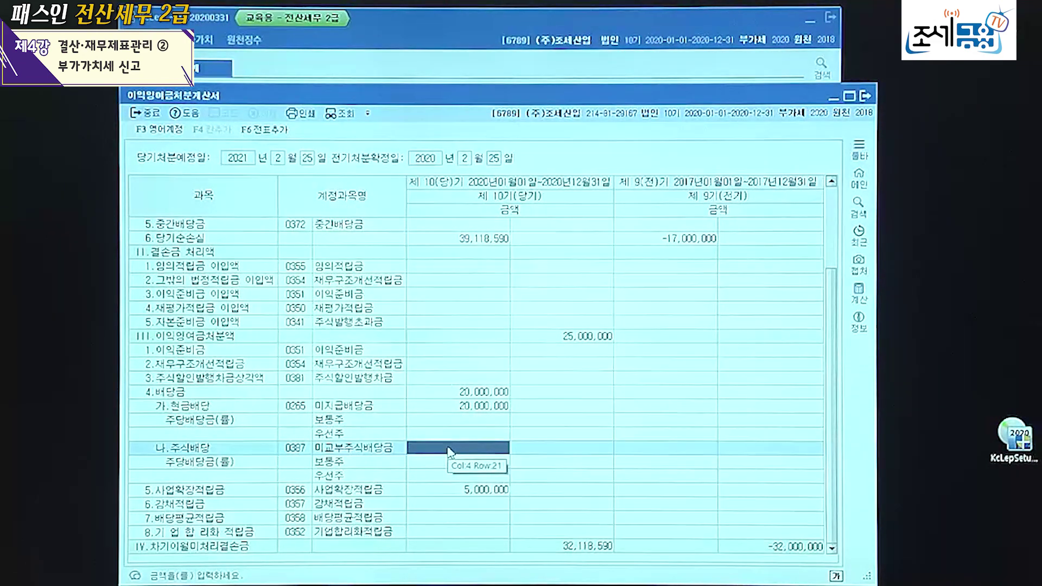
{"action": "type", "text": "10000000"}
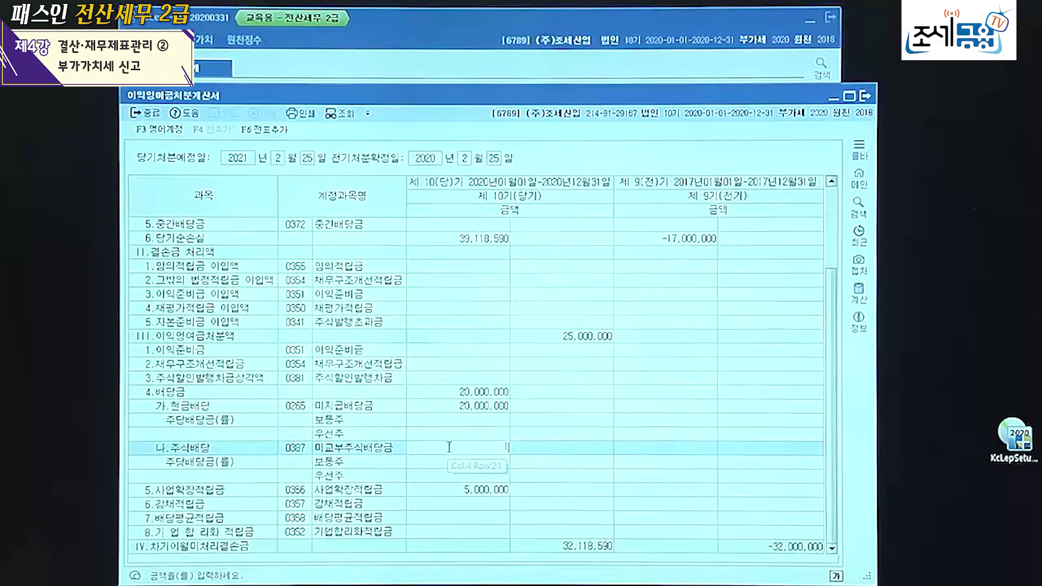
{"action": "key", "text": "Return"}
{"action": "key", "text": "Return"}
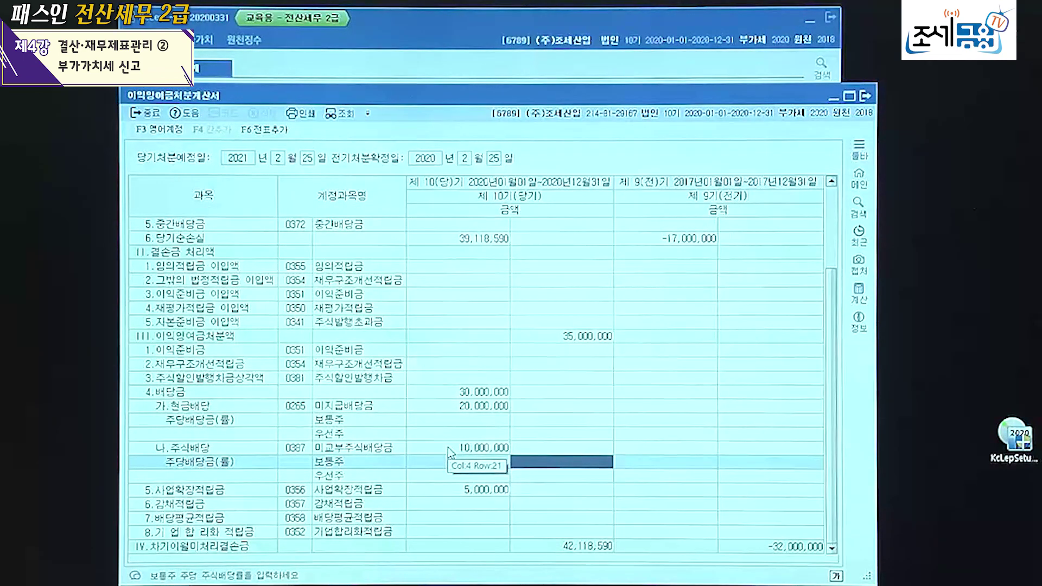
Enter 2,000,000, one tenth of the cash dividend, as the current-period amount for 0351 이익준비금
{"action": "left_click", "coordinate": [455, 414]}
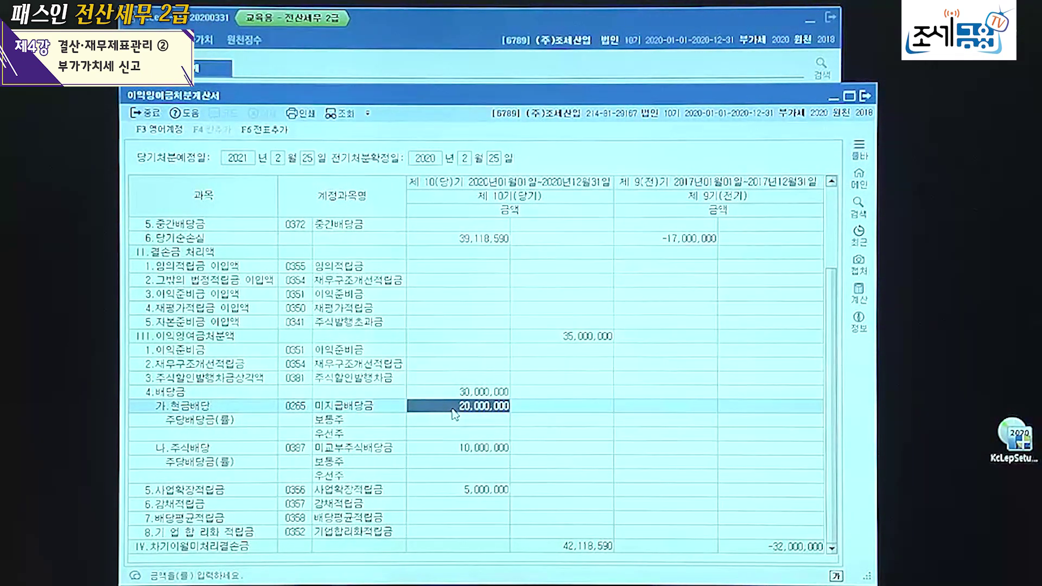
{"action": "left_click", "coordinate": [459, 352]}
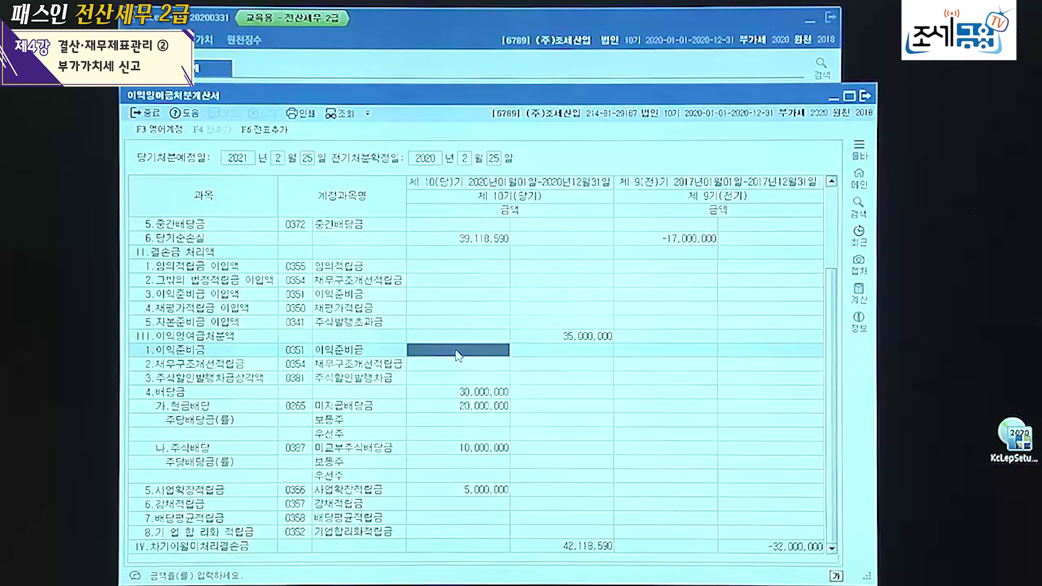
{"action": "left_click", "coordinate": [463, 408]}
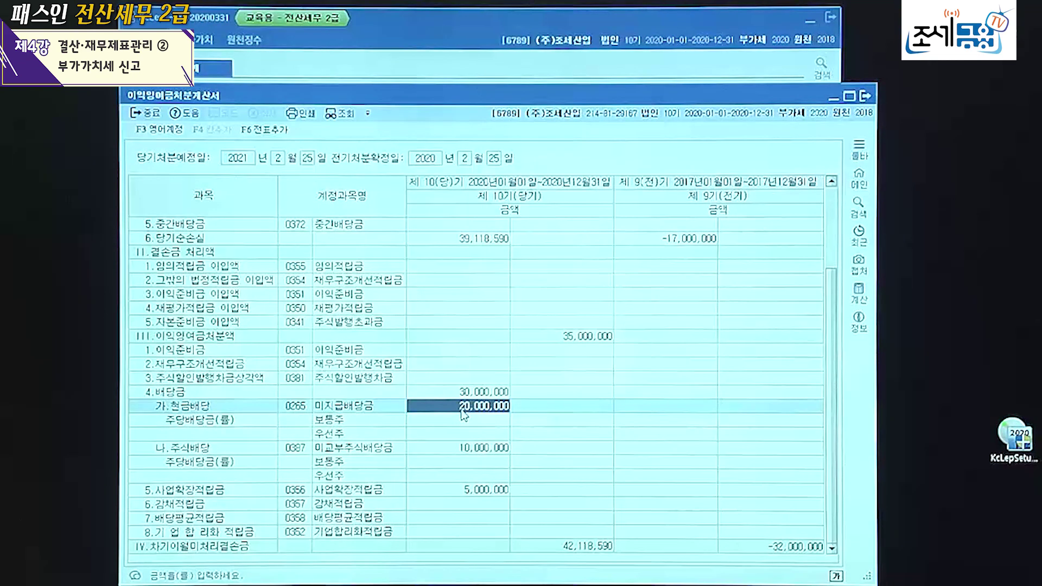
{"action": "left_click", "coordinate": [457, 350]}
{"action": "type", "text": "2000000"}
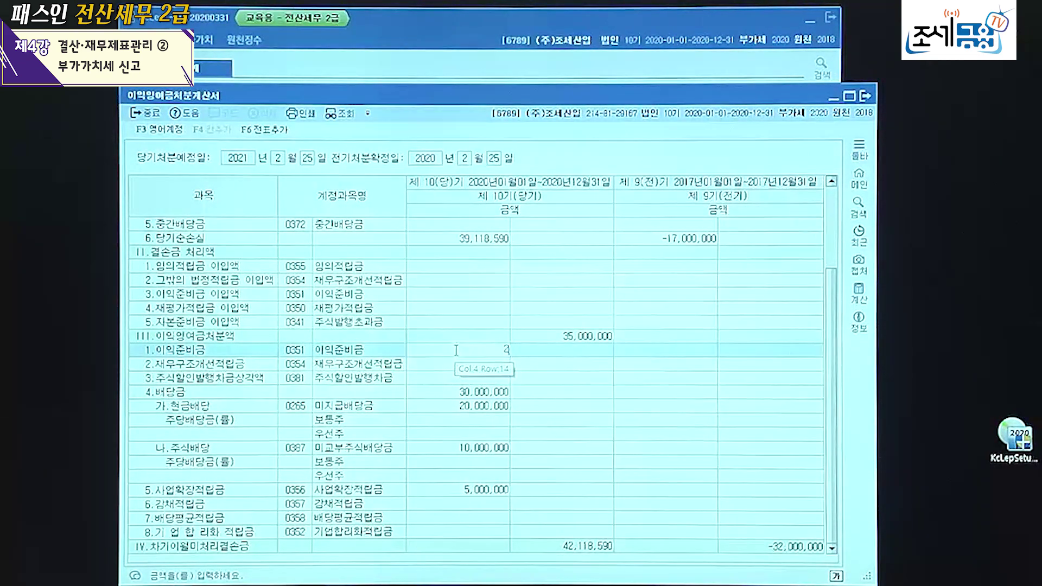
{"action": "key", "text": "Return"}
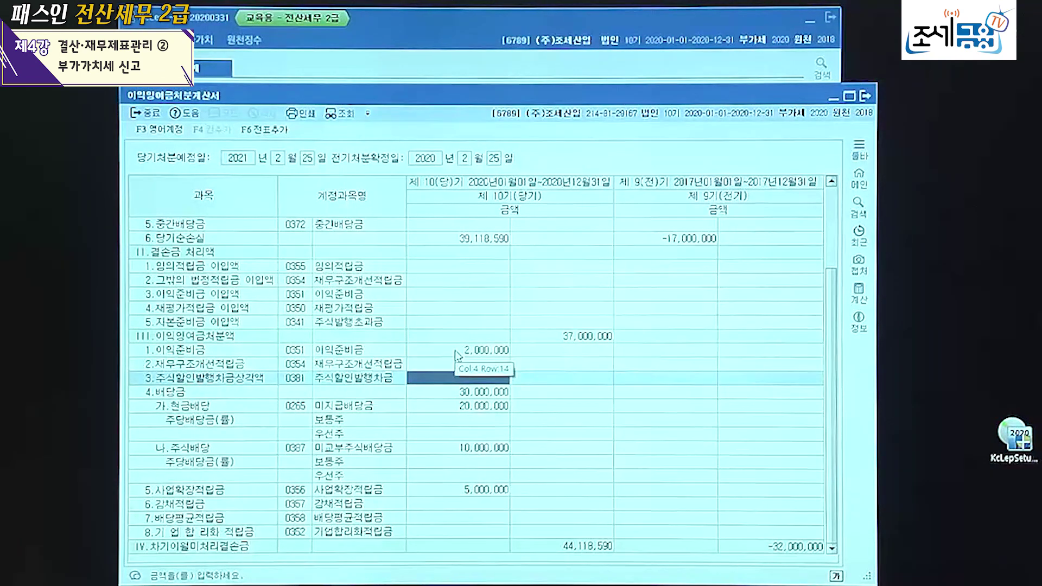
{"action": "left_click", "coordinate": [457, 352]}
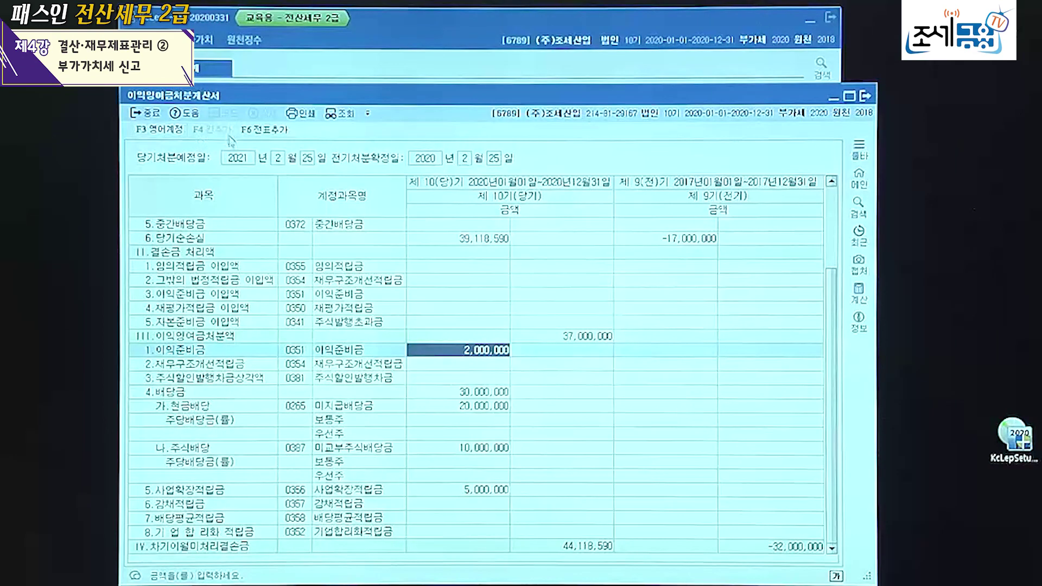
Add the appropriation statement's entries to the general vouchers through 전표추가, confirm, and close 이익잉여금처분계산서
{"action": "left_click", "coordinate": [261, 135]}
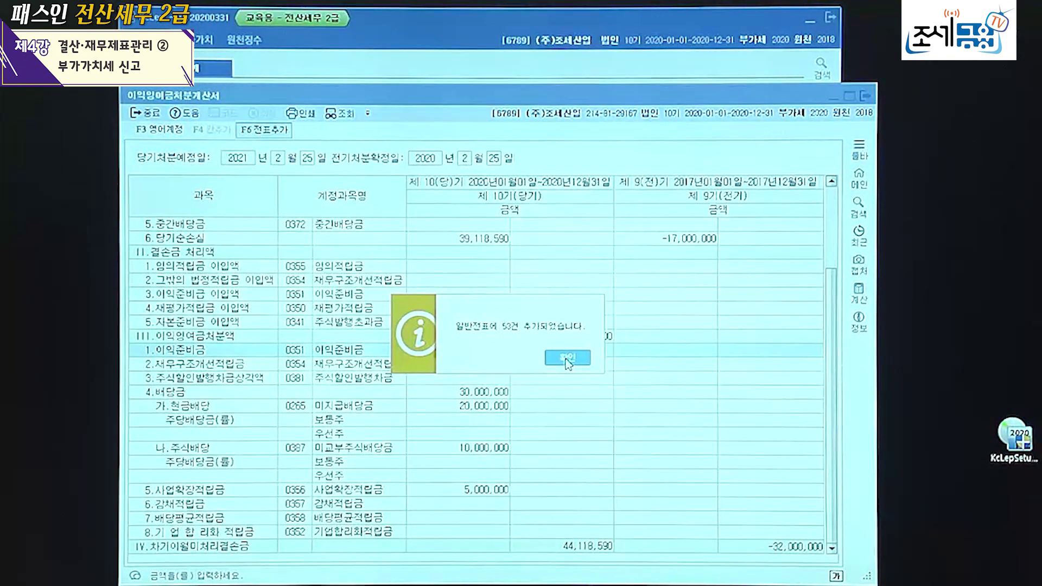
{"action": "left_click", "coordinate": [567, 358]}
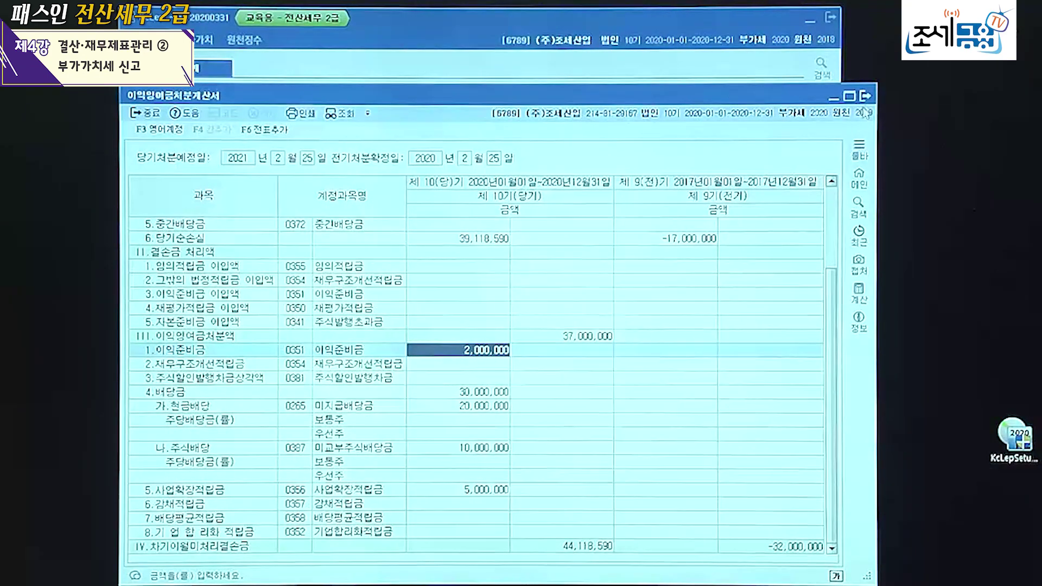
{"action": "left_click", "coordinate": [866, 96]}
Open 일반전표입력 for December 31, 2020, examine the 손익 and 미처리결손금 transfer entries, and close it
{"action": "left_click", "coordinate": [158, 119]}
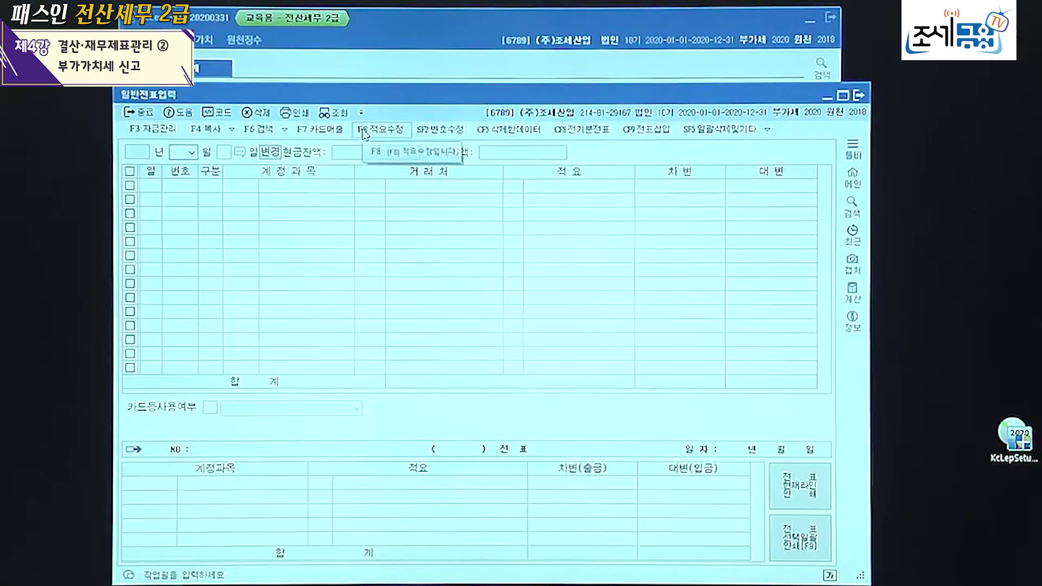
{"action": "type", "text": "31"}
{"action": "key", "text": "Return"}
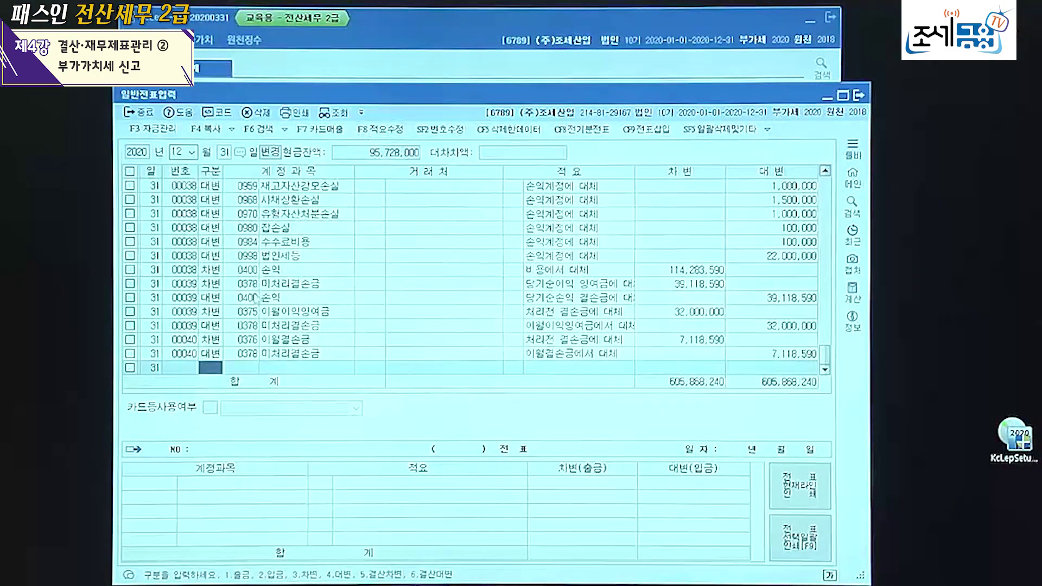
{"action": "left_click", "coordinate": [282, 366]}
{"action": "left_click", "coordinate": [280, 301]}
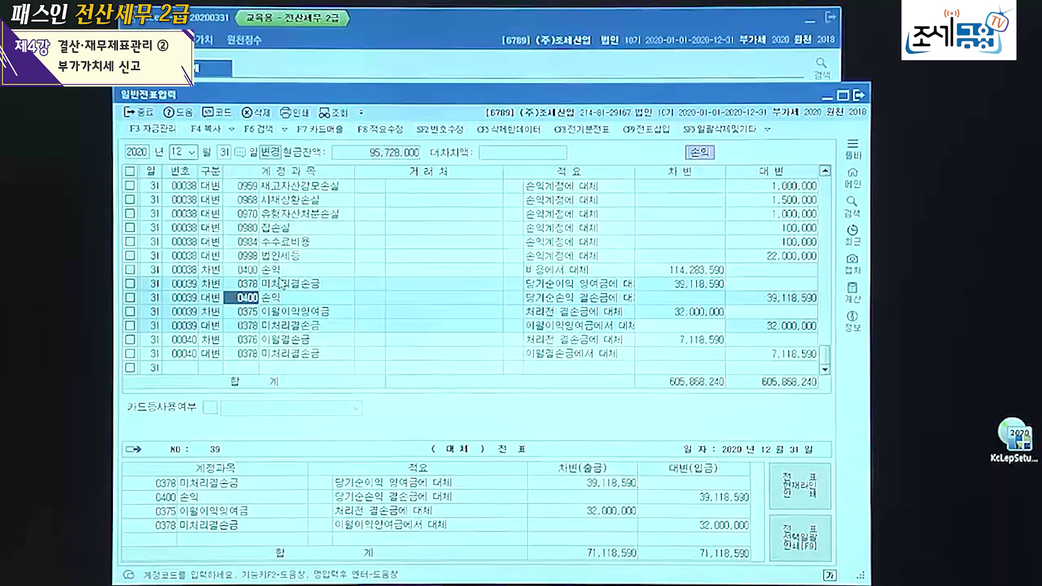
{"action": "left_click", "coordinate": [859, 97]}
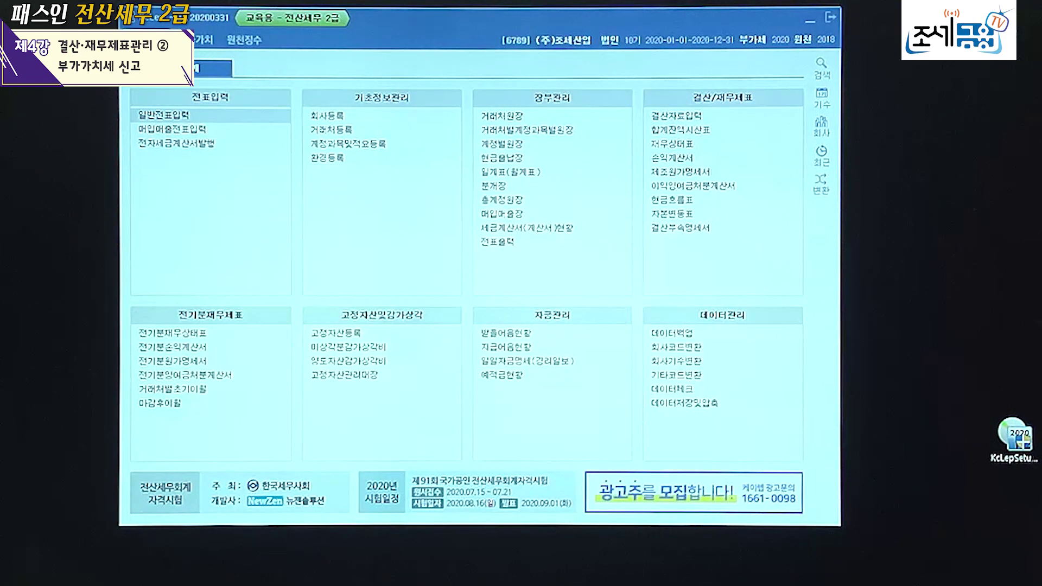
Open 부가가치세신고서 from the 부가가치 module
{"action": "left_click", "coordinate": [205, 39]}
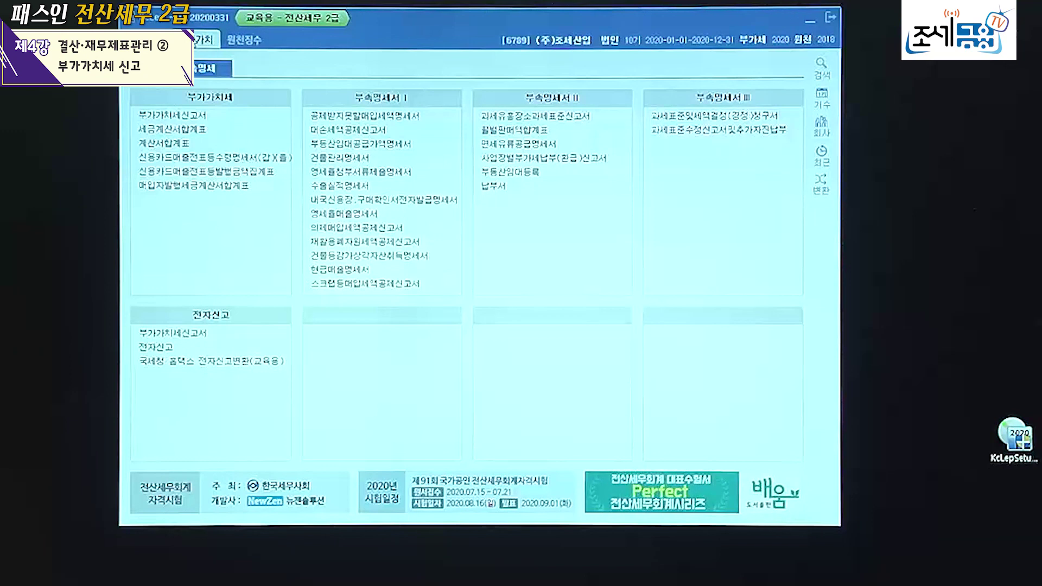
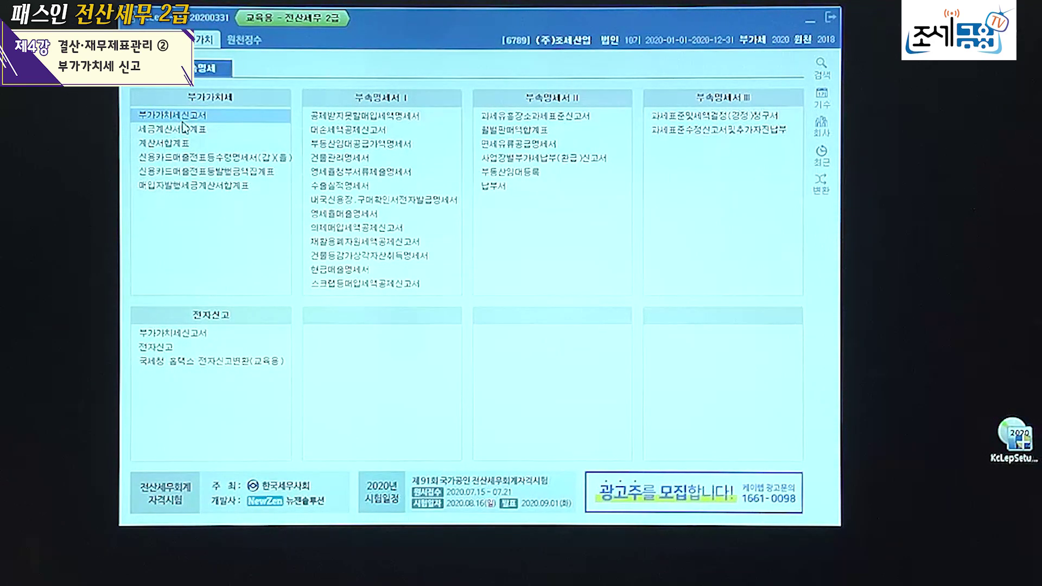
{"action": "left_click", "coordinate": [146, 36]}
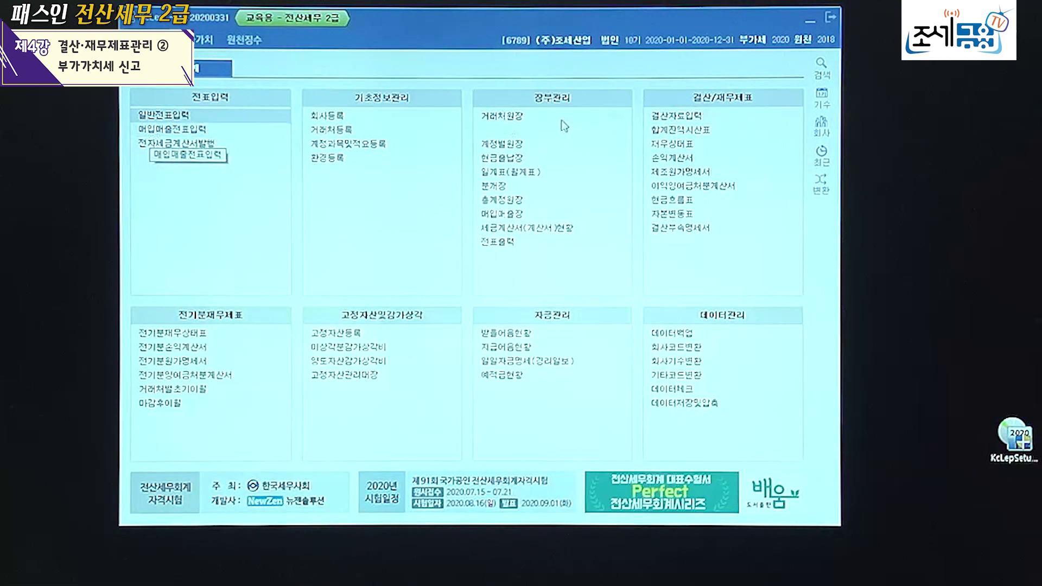
{"action": "left_click", "coordinate": [218, 47]}
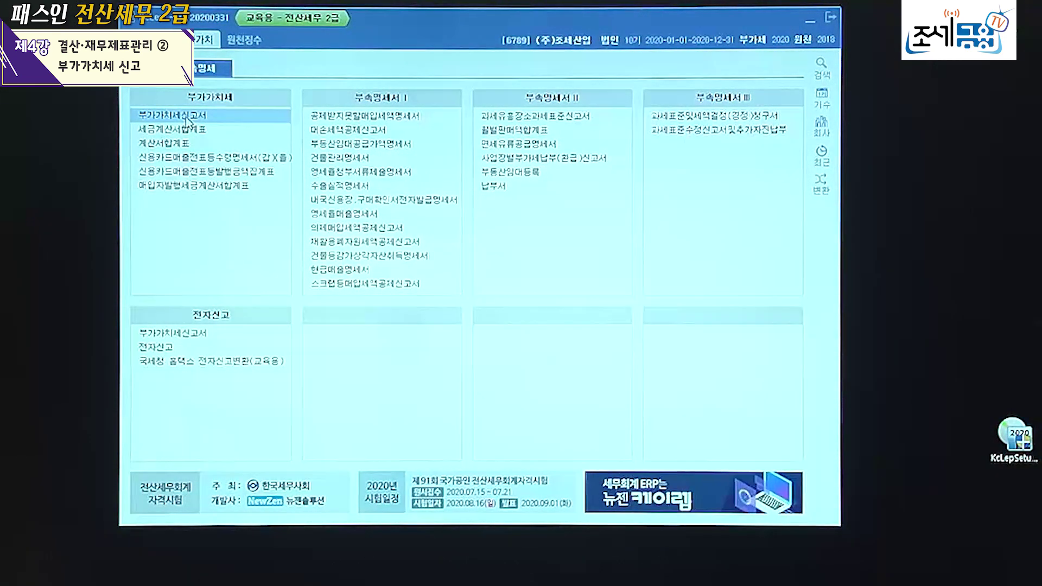
{"action": "left_click", "coordinate": [187, 116]}
{"action": "left_click_drag", "start_coordinate": [205, 82], "coordinate": [307, 102]}
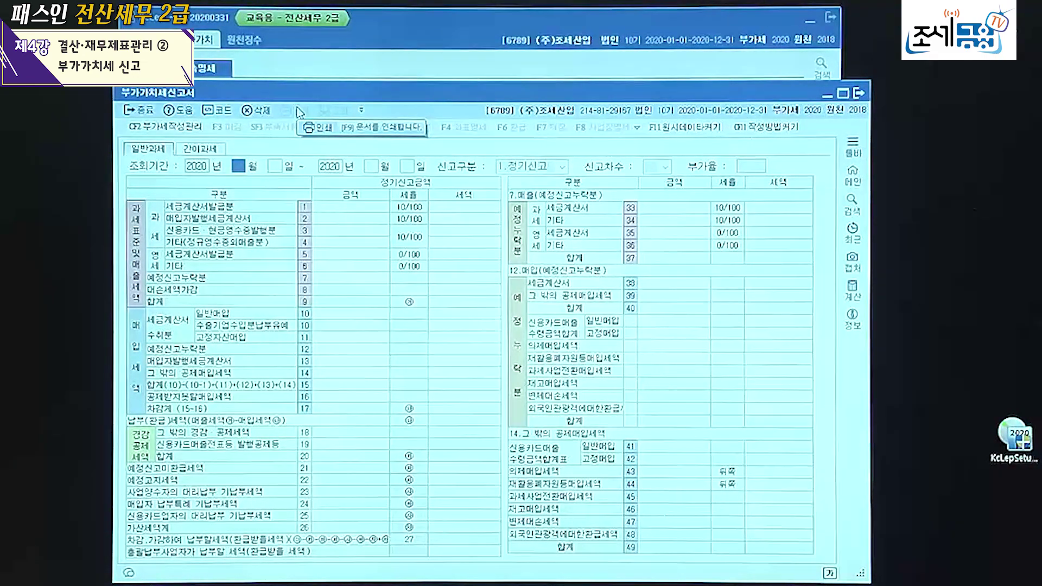
Set the VAT return's 조회기간 to January 1 through March 31, 2020, and load the return
{"action": "type", "text": "2"}
{"action": "key", "text": "Return"}
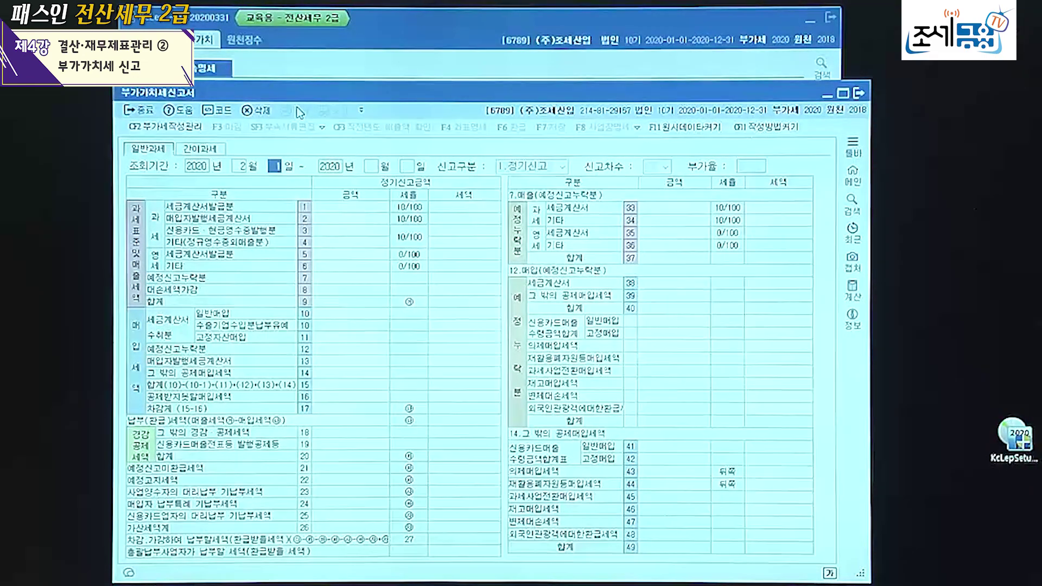
{"action": "left_click", "coordinate": [239, 171]}
{"action": "type", "text": "1"}
{"action": "key", "text": "Return"}
{"action": "key", "text": "Return"}
{"action": "type", "text": "3"}
{"action": "key", "text": "Return"}
{"action": "key", "text": "Return"}
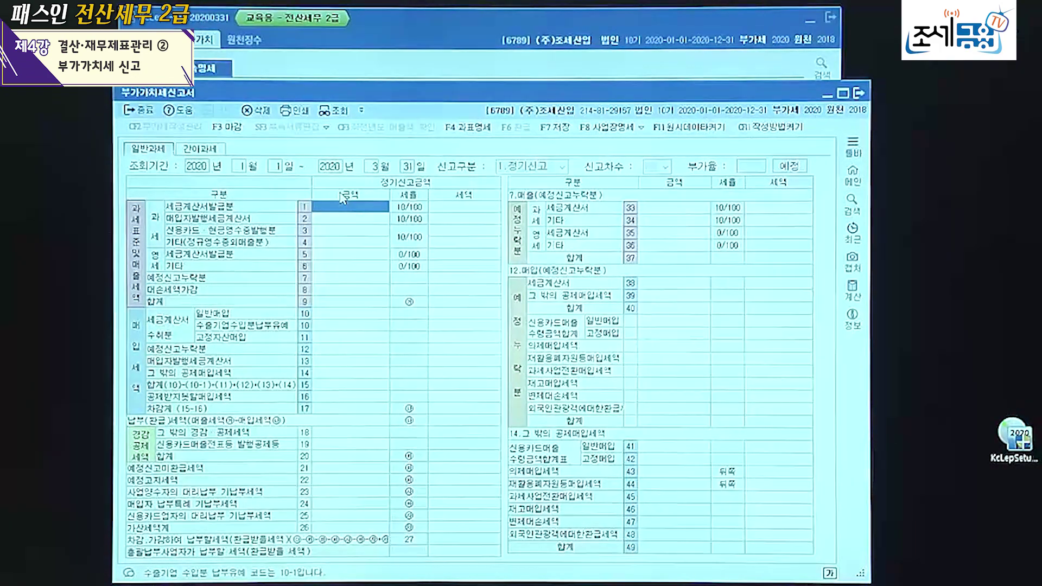
Examine the 과세표준명세 form of the VAT return, close it, and reposition the return window
{"action": "left_click", "coordinate": [480, 130]}
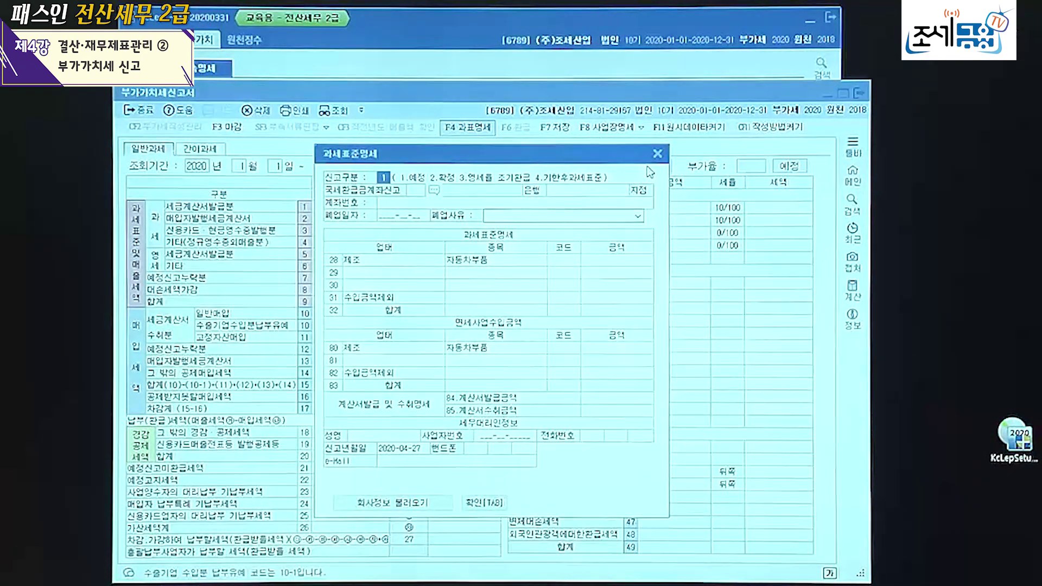
{"action": "left_click", "coordinate": [658, 156]}
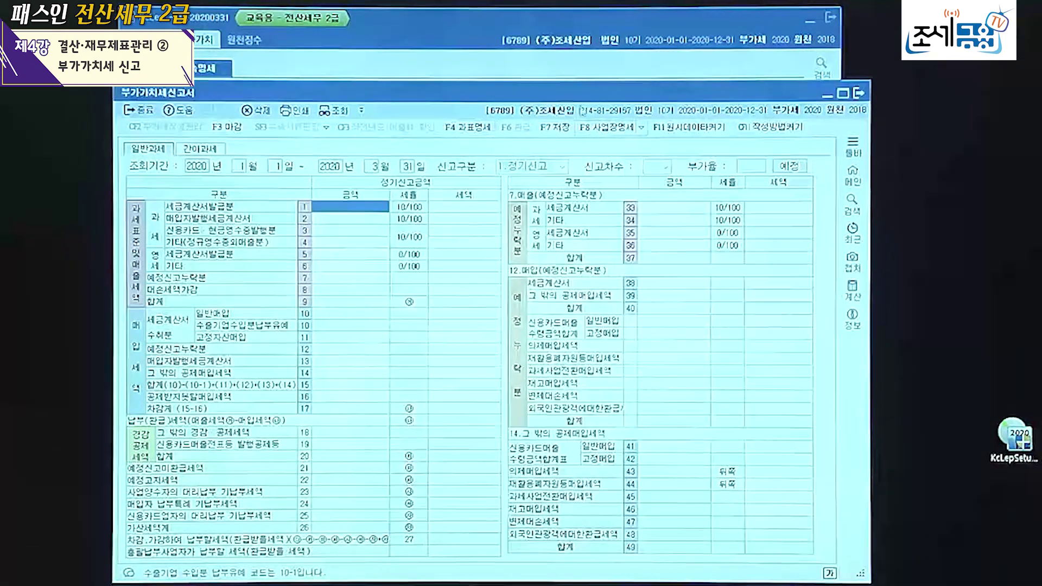
{"action": "left_click_drag", "start_coordinate": [412, 93], "coordinate": [427, 122]}
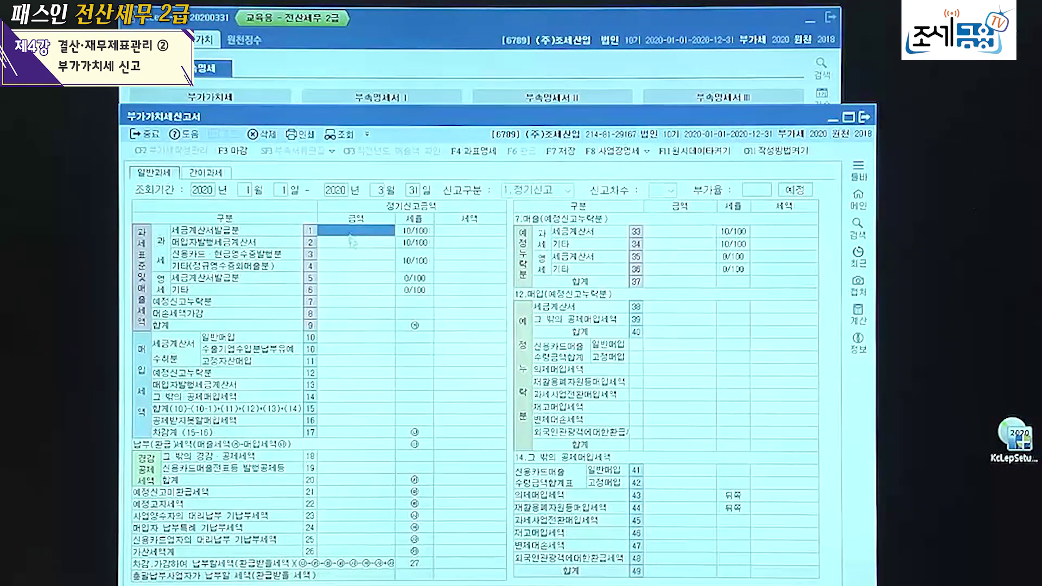
Enter 25,000,000 as the 금액 for 신용카드·현금영수증발행분 in row 3 of the taxable sales section
{"action": "left_click", "coordinate": [361, 282]}
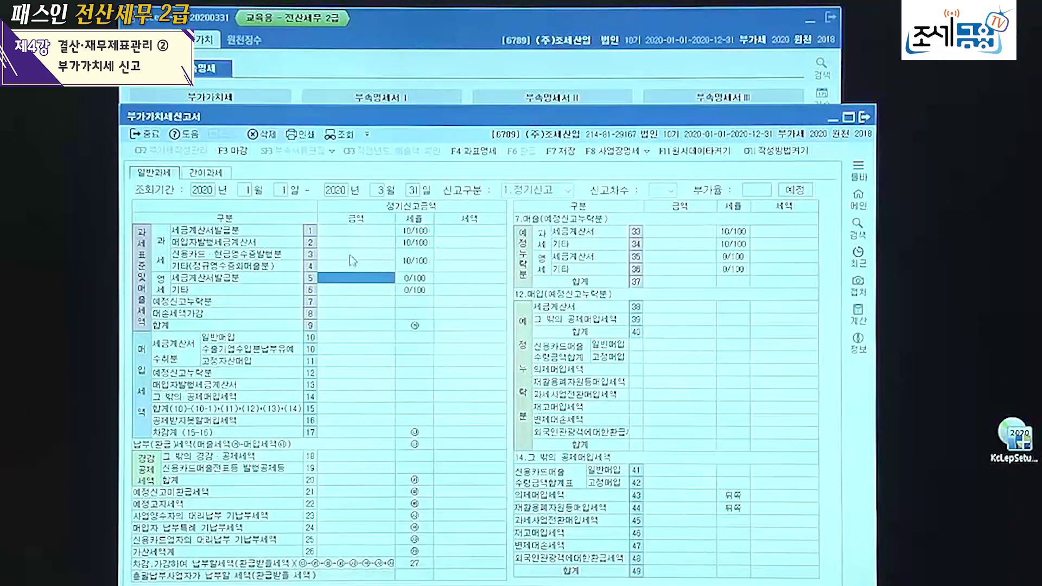
{"action": "left_click", "coordinate": [354, 255]}
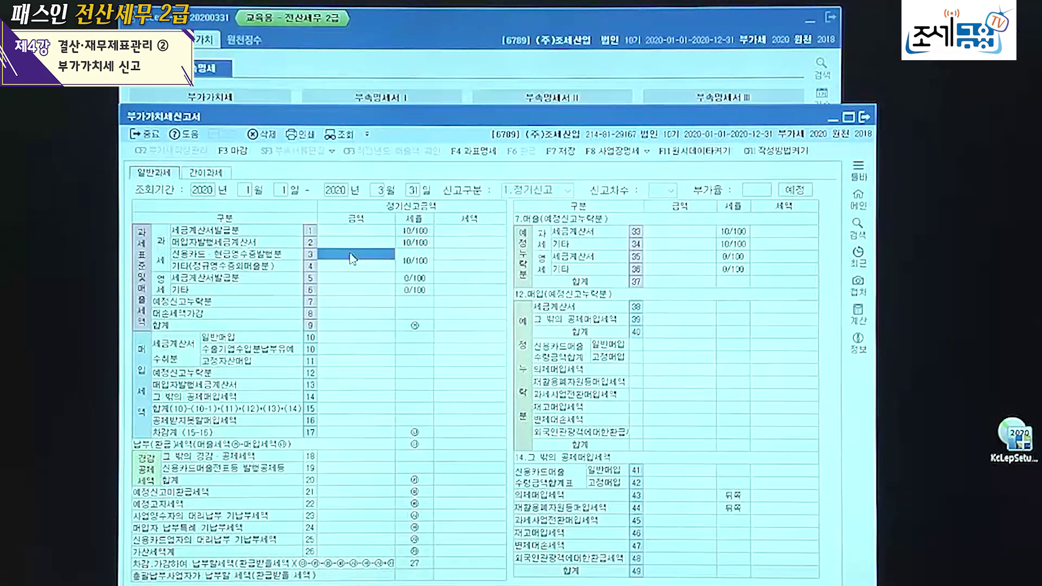
{"action": "left_click", "coordinate": [356, 271]}
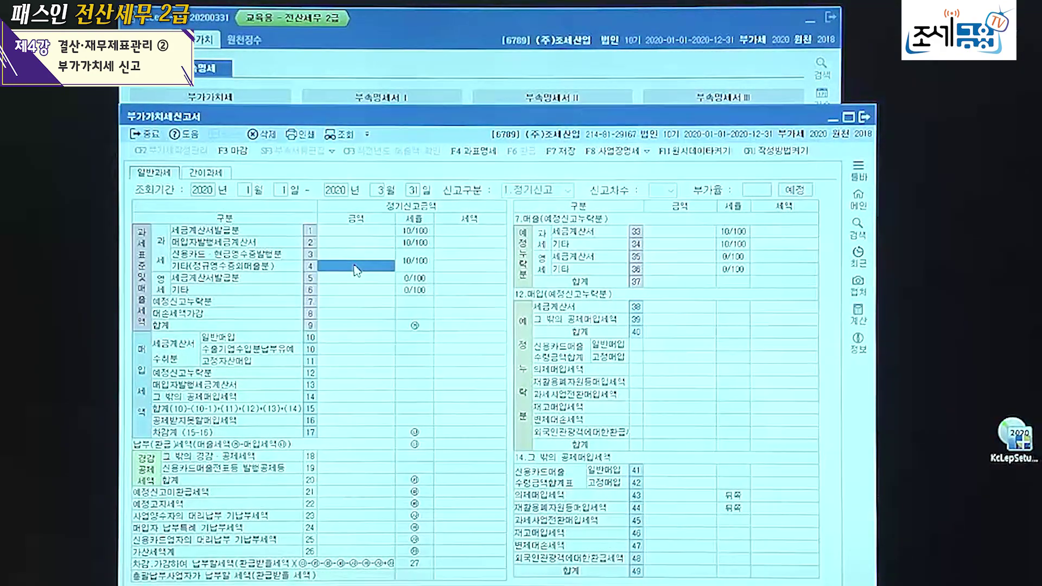
{"action": "left_click", "coordinate": [328, 255]}
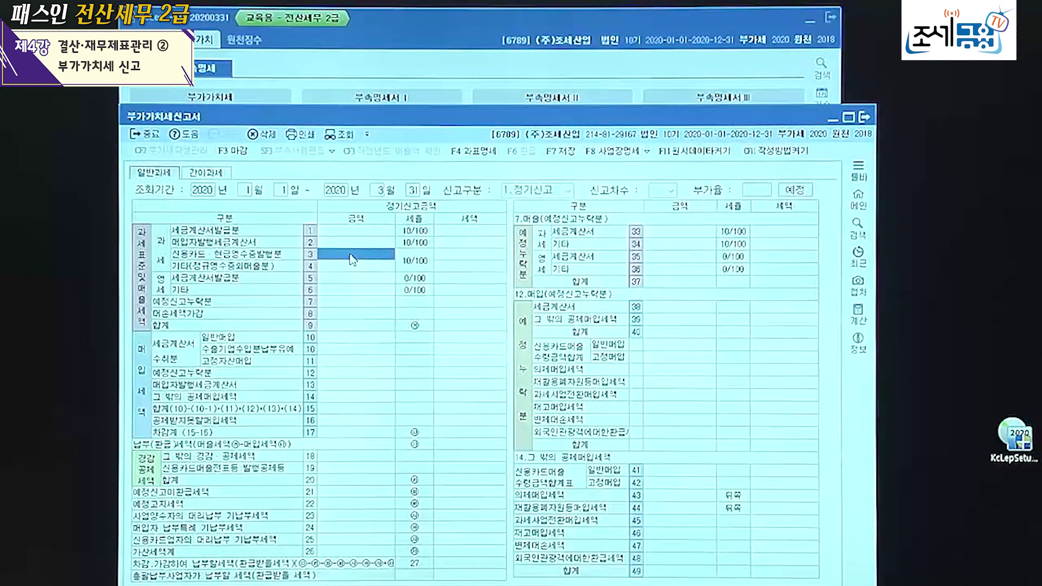
{"action": "type", "text": "25000000"}
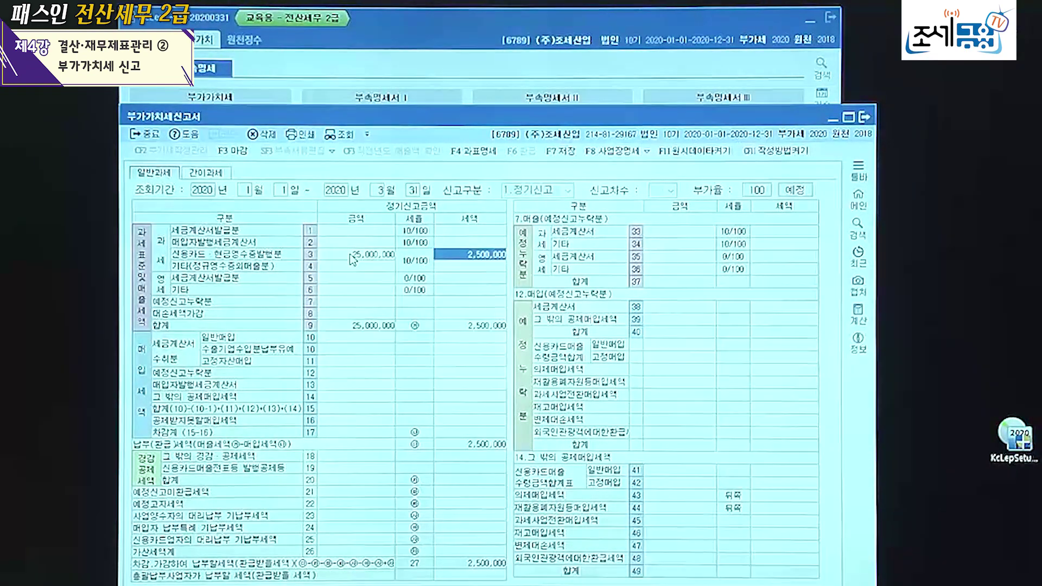
{"action": "left_click", "coordinate": [351, 256]}
{"action": "left_click", "coordinate": [470, 255]}
{"action": "left_click", "coordinate": [350, 259]}
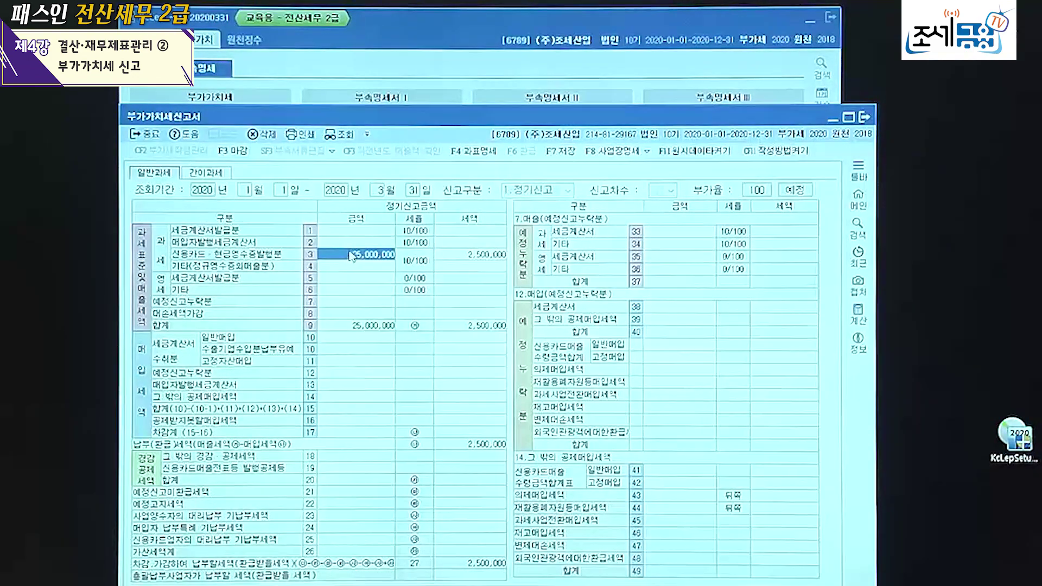
Enter 27,500,000, the VAT-inclusive card sales, as the 금액 for 신용카드매출전표등 발행공제등 in row 19
{"action": "left_click", "coordinate": [340, 470]}
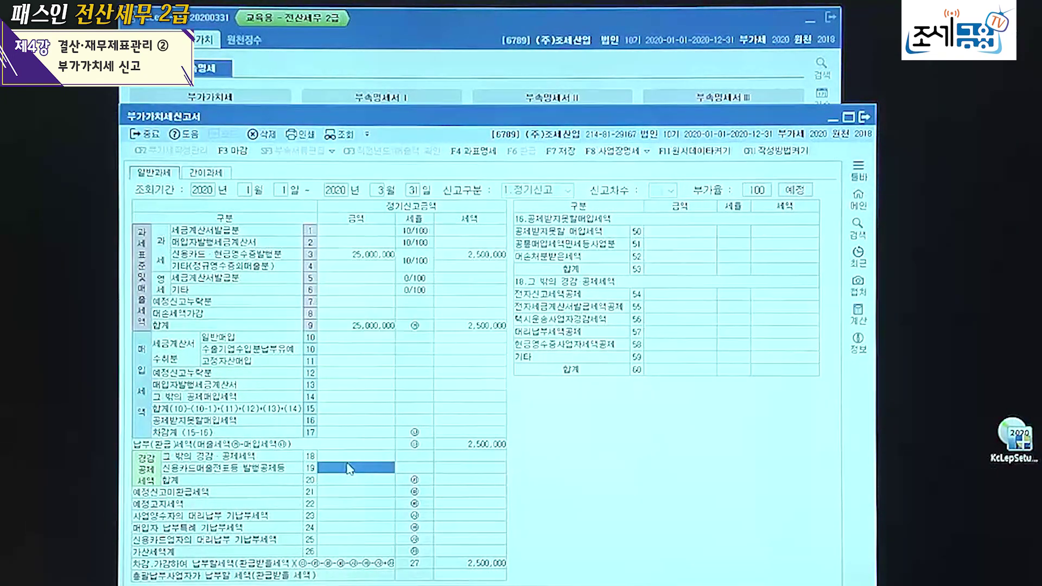
{"action": "left_click", "coordinate": [360, 262]}
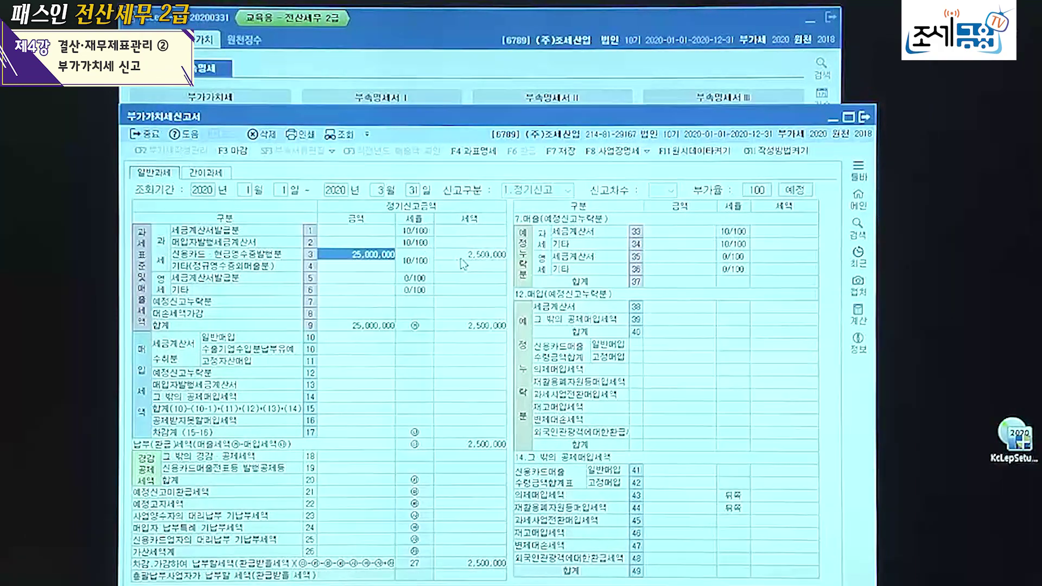
{"action": "left_click", "coordinate": [460, 258]}
{"action": "left_click", "coordinate": [349, 467]}
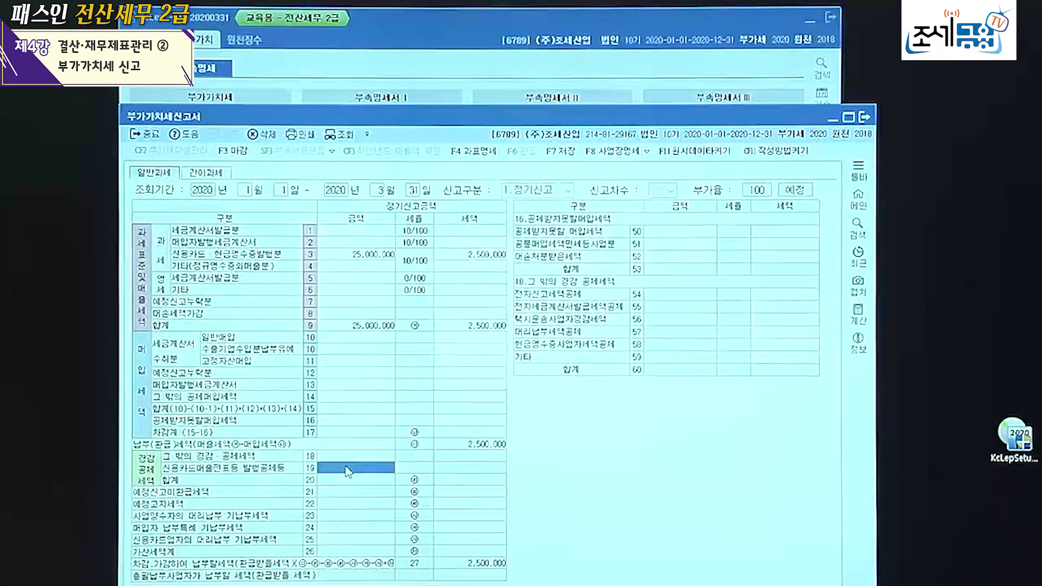
{"action": "left_click", "coordinate": [355, 259]}
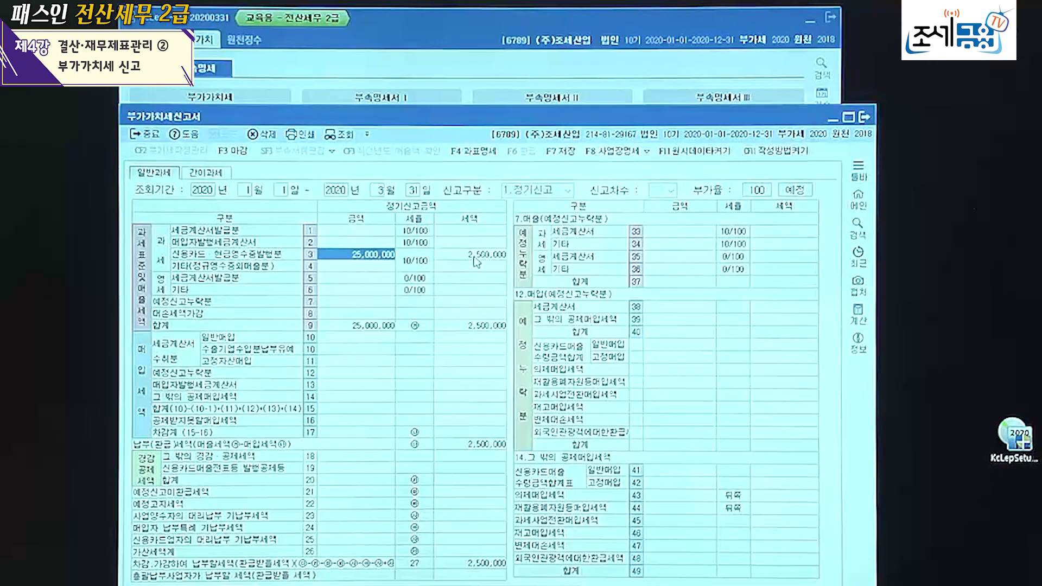
{"action": "left_click", "coordinate": [476, 260]}
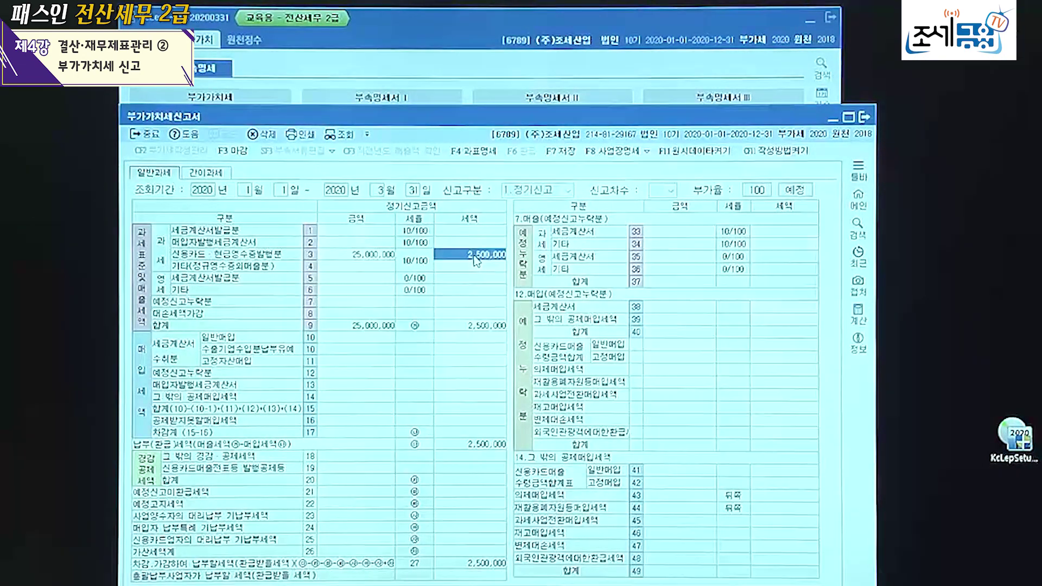
{"action": "left_click", "coordinate": [374, 471]}
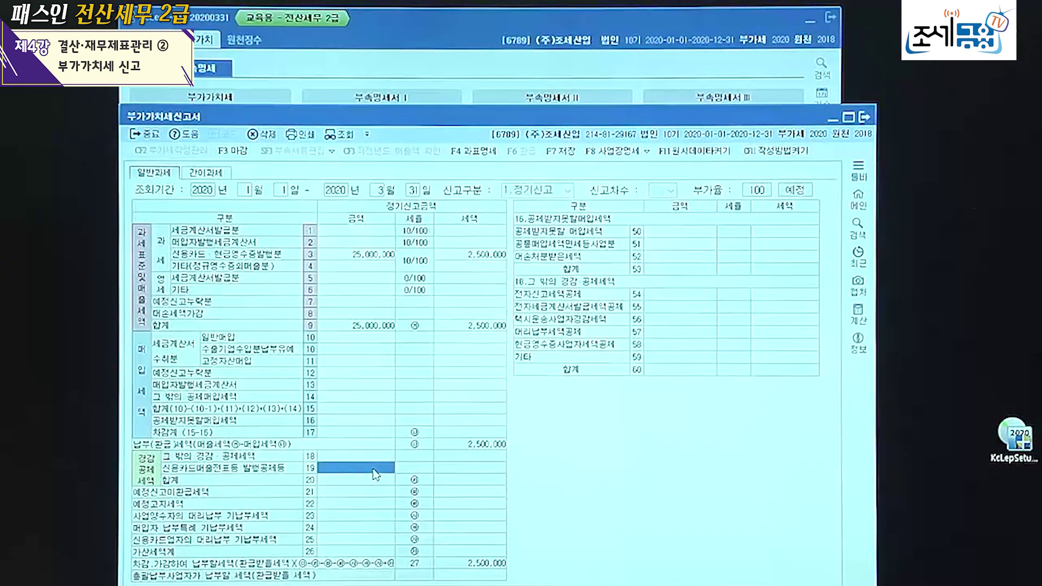
{"action": "type", "text": "27500000"}
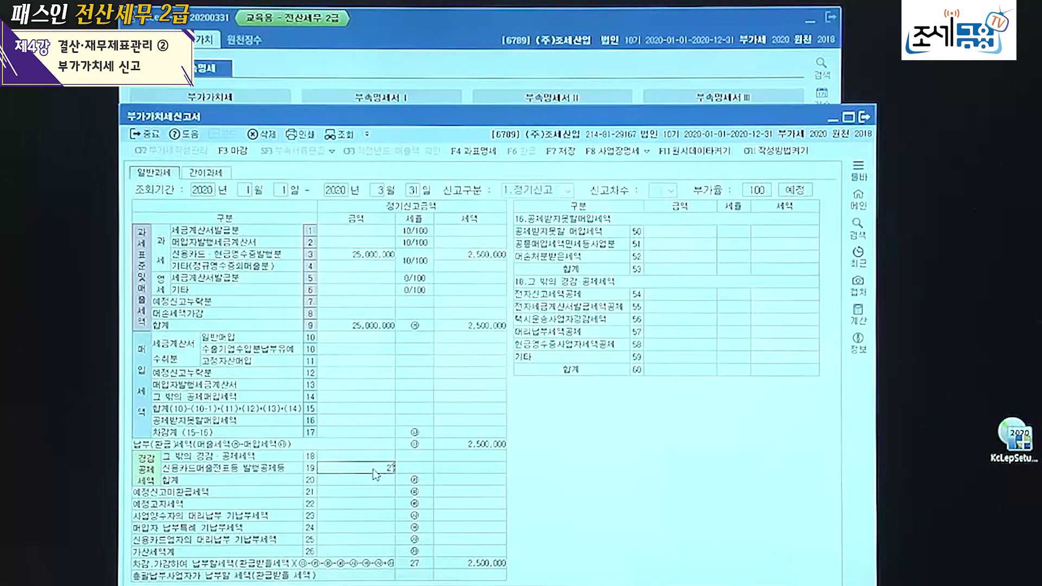
{"action": "key", "text": "Return"}
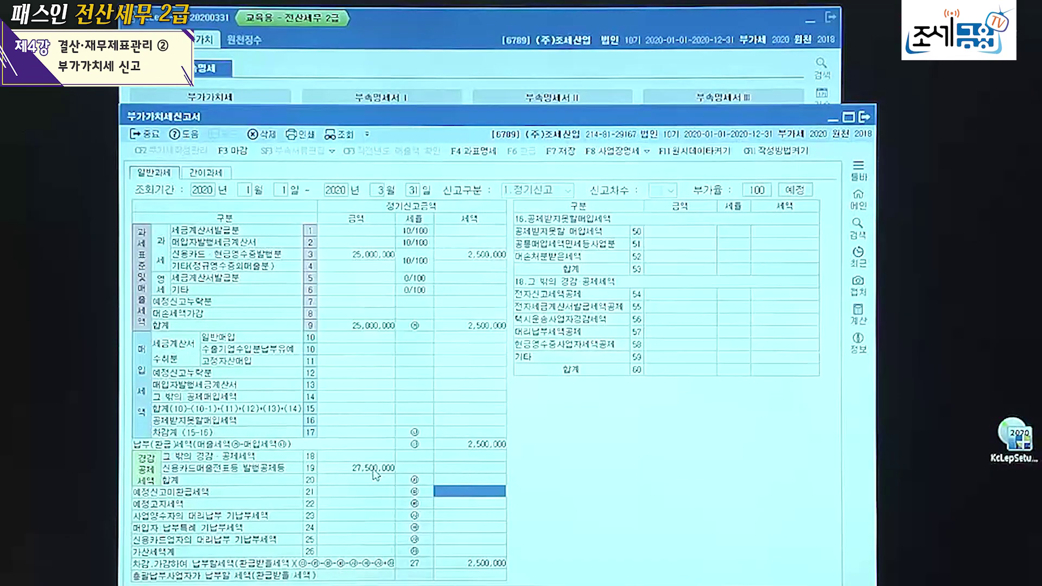
{"action": "left_click", "coordinate": [374, 471]}
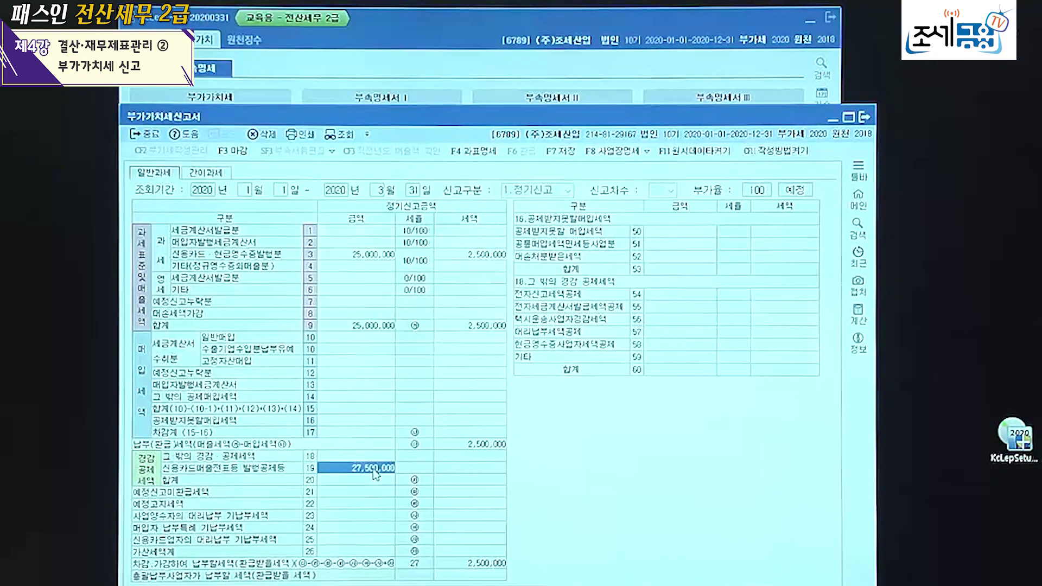
Enter 2,000,000 for 기타(정규영수증외매출분) in row 4 and 250,000,000 for 세금계산서발급분 in row 1
{"action": "left_click", "coordinate": [365, 266]}
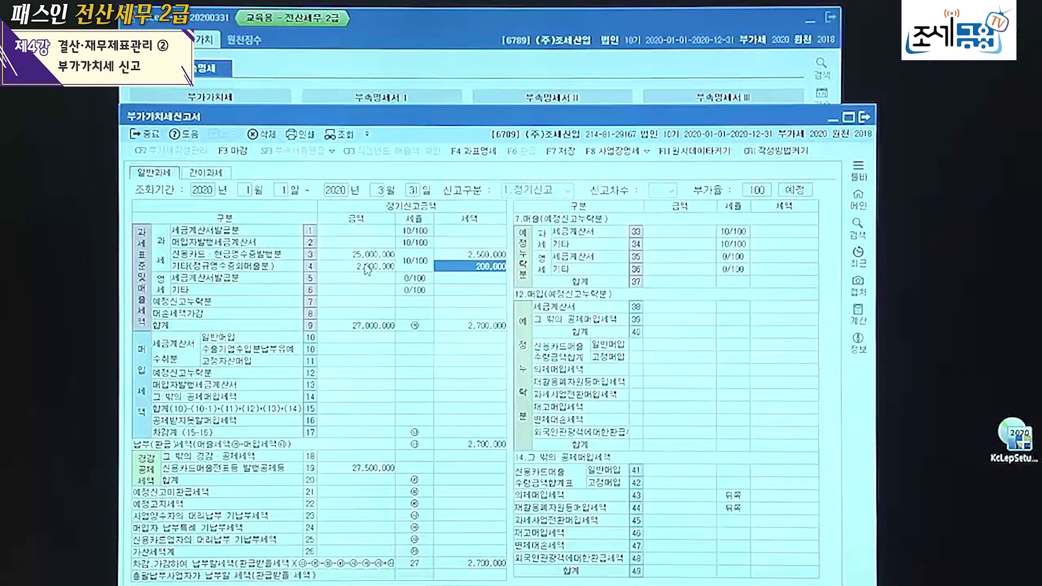
{"action": "left_click", "coordinate": [342, 233]}
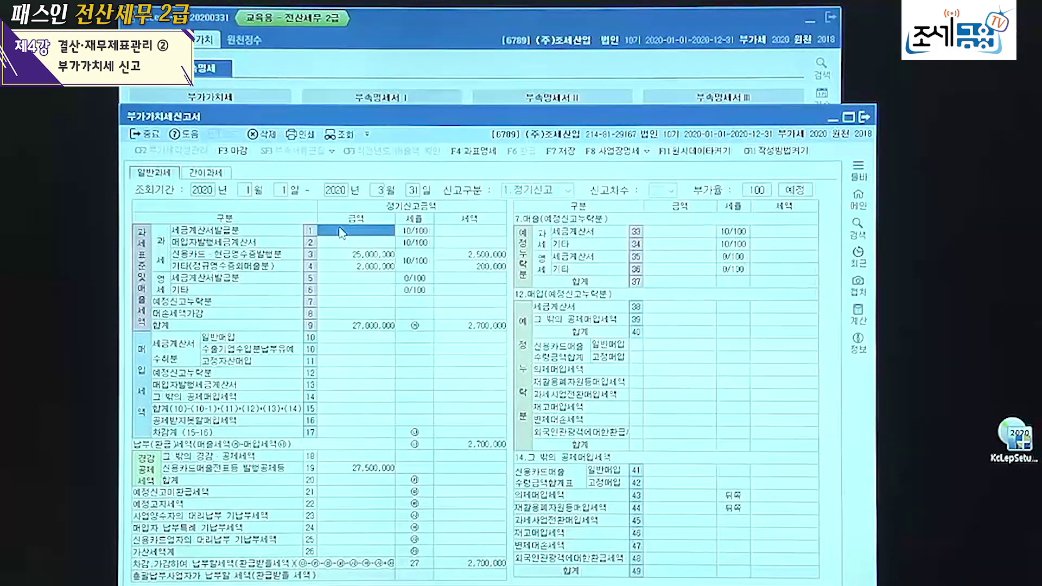
{"action": "type", "text": "250000000"}
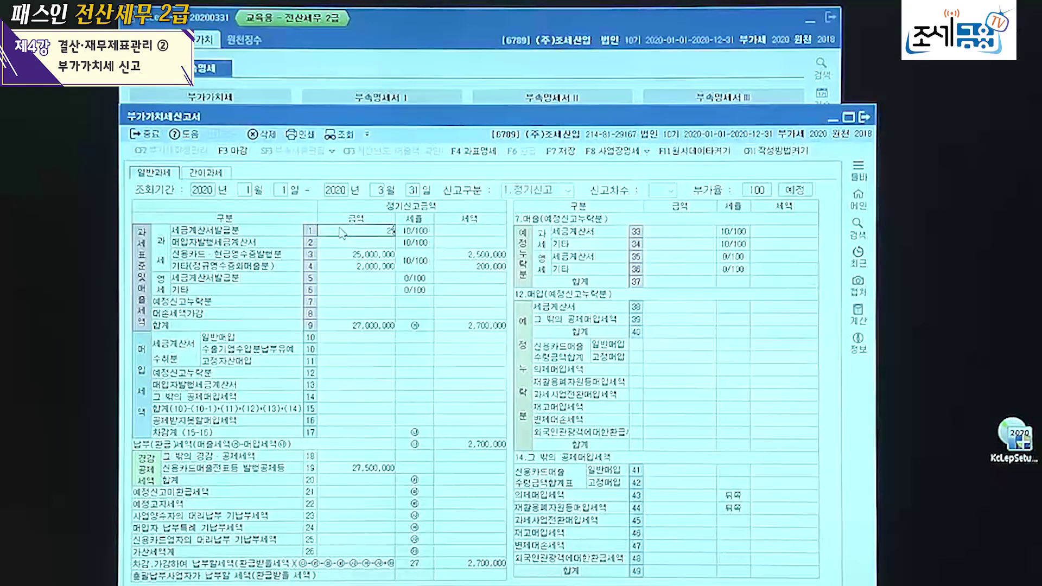
{"action": "key", "text": "Return"}
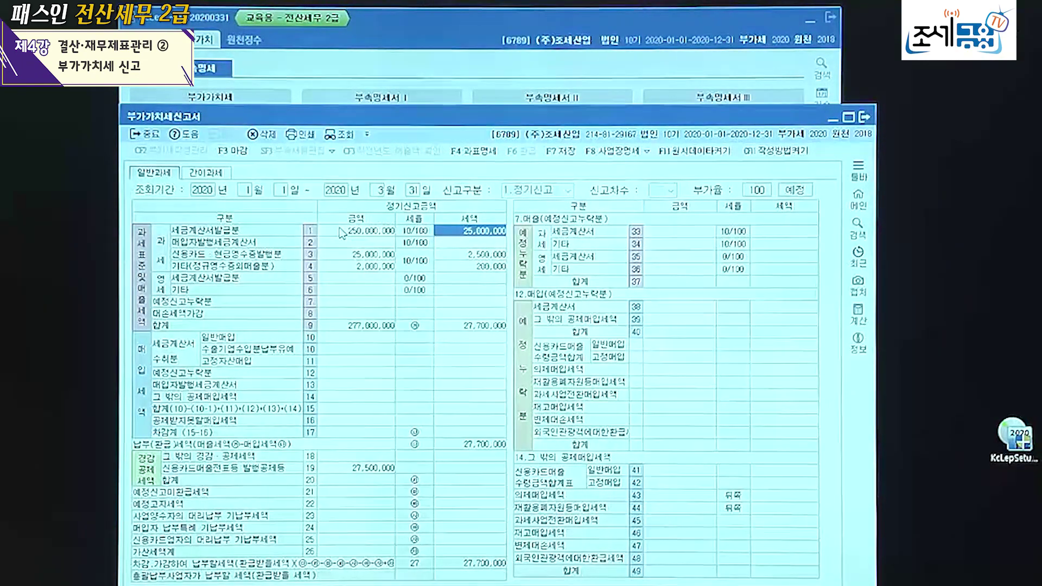
Enter 30,000,000 as the 세금계산서 지연발급 등 amount in row 62 of 가산세명세
{"action": "left_click", "coordinate": [463, 551]}
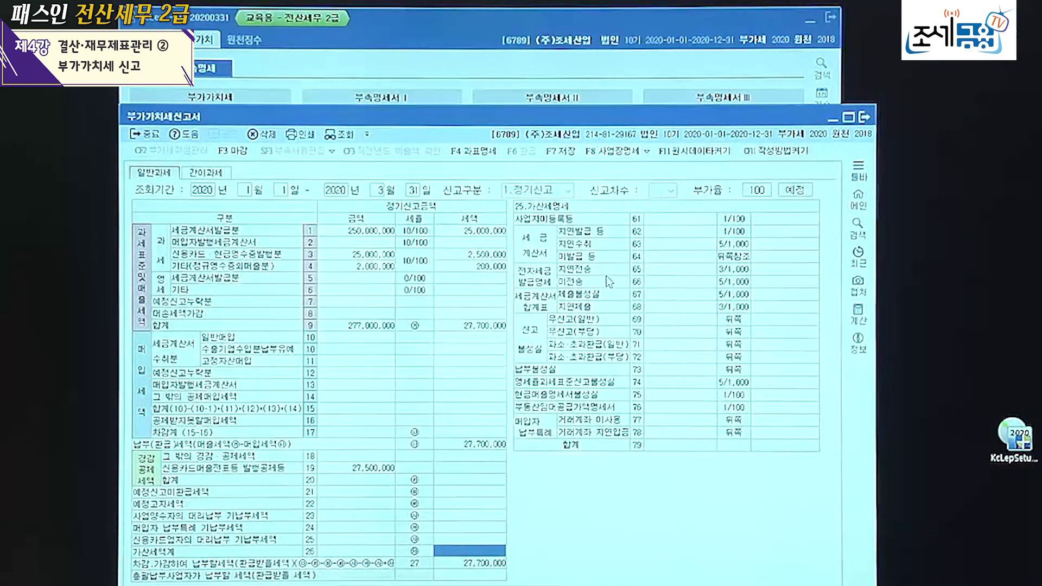
{"action": "left_click", "coordinate": [672, 235]}
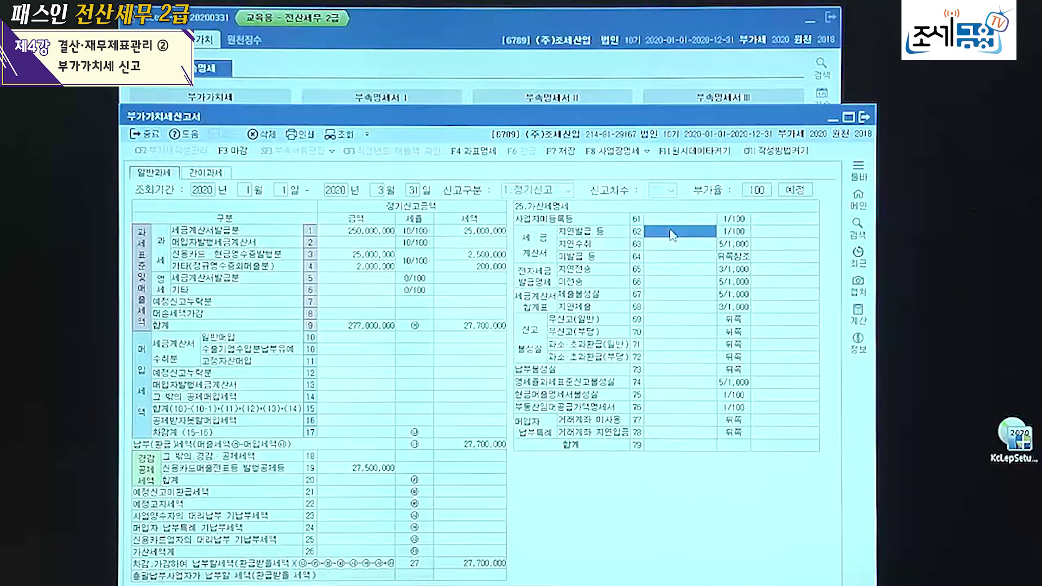
{"action": "type", "text": "30000000"}
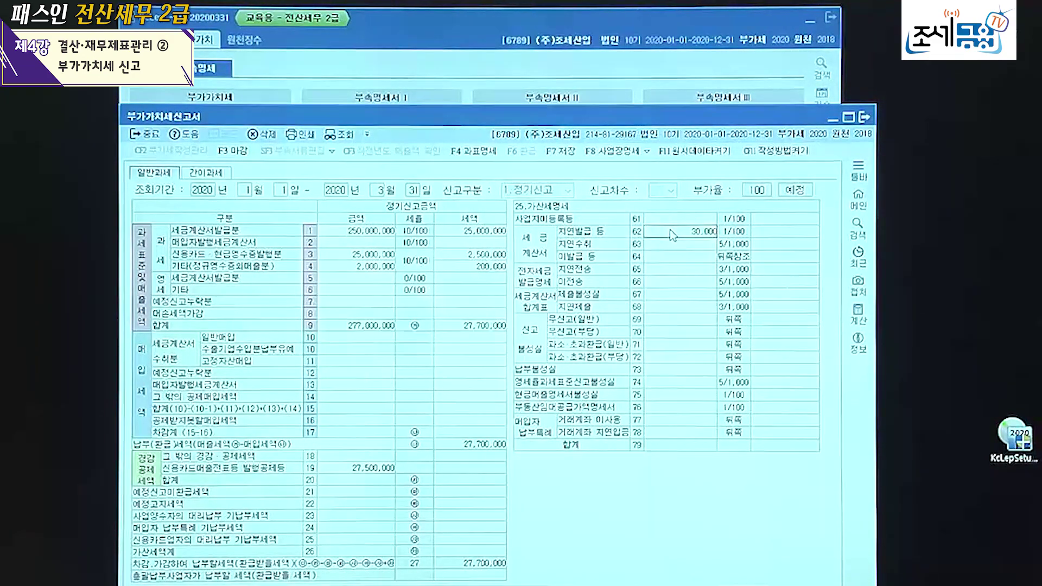
{"action": "key", "text": "Return"}
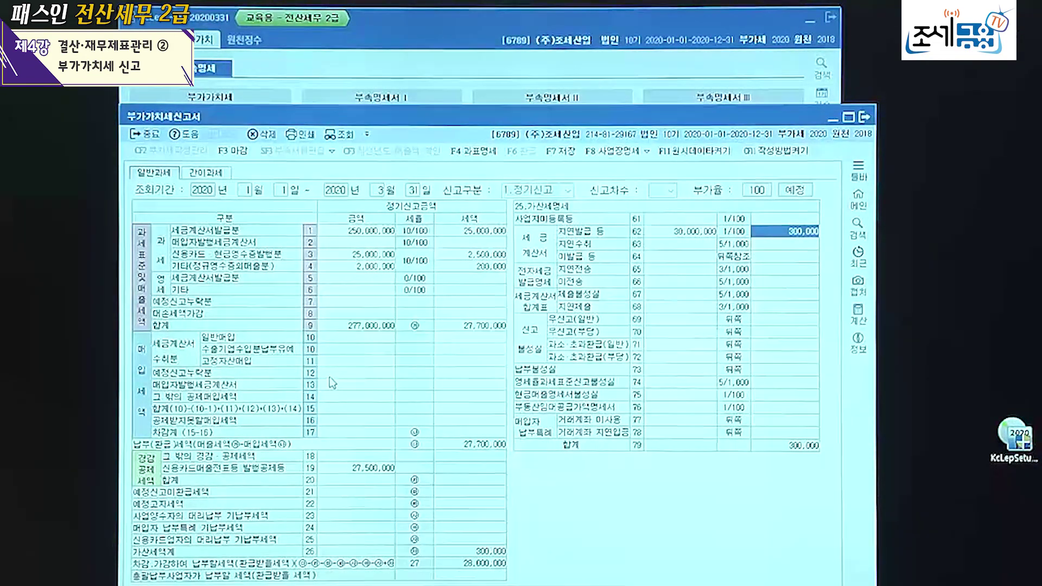
Enter 38,000,000 as the 금액 and 3,800,000 as the 세액 for 고정자산매입 in row 11 of the purchase tax section
{"action": "left_click", "coordinate": [357, 338]}
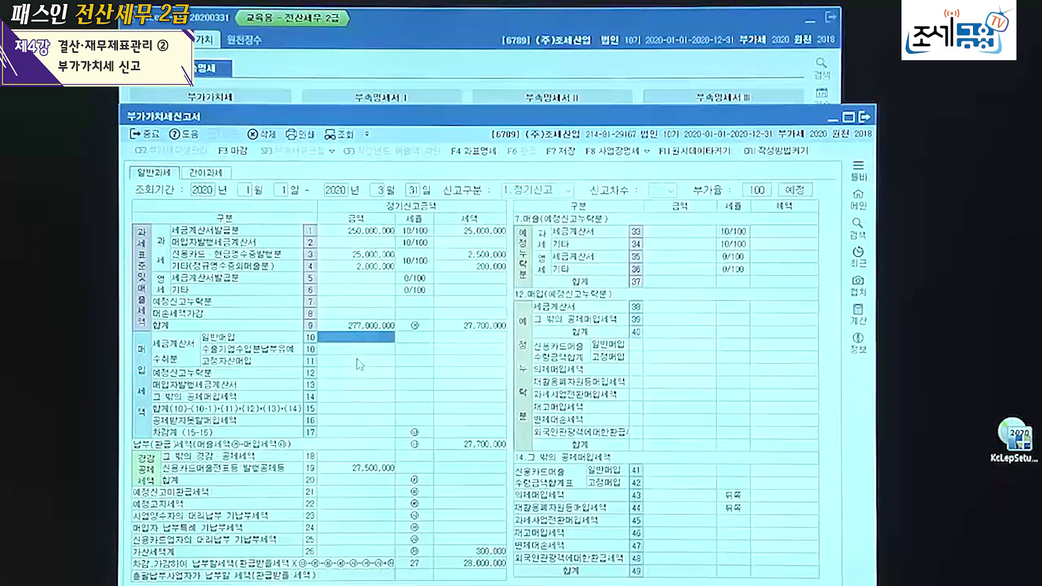
{"action": "left_click", "coordinate": [356, 362]}
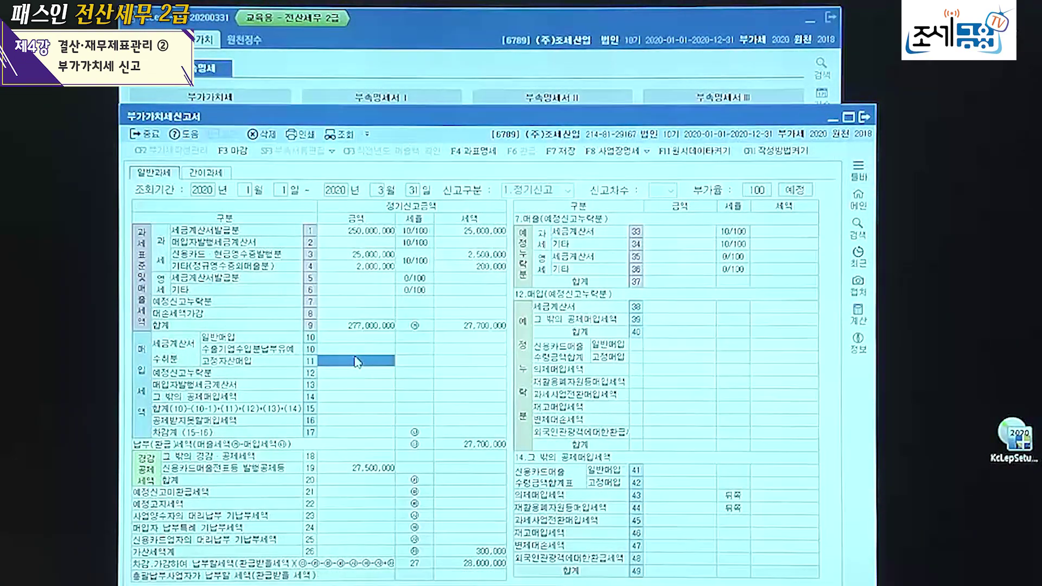
{"action": "left_click", "coordinate": [336, 363]}
{"action": "type", "text": "33,000"}
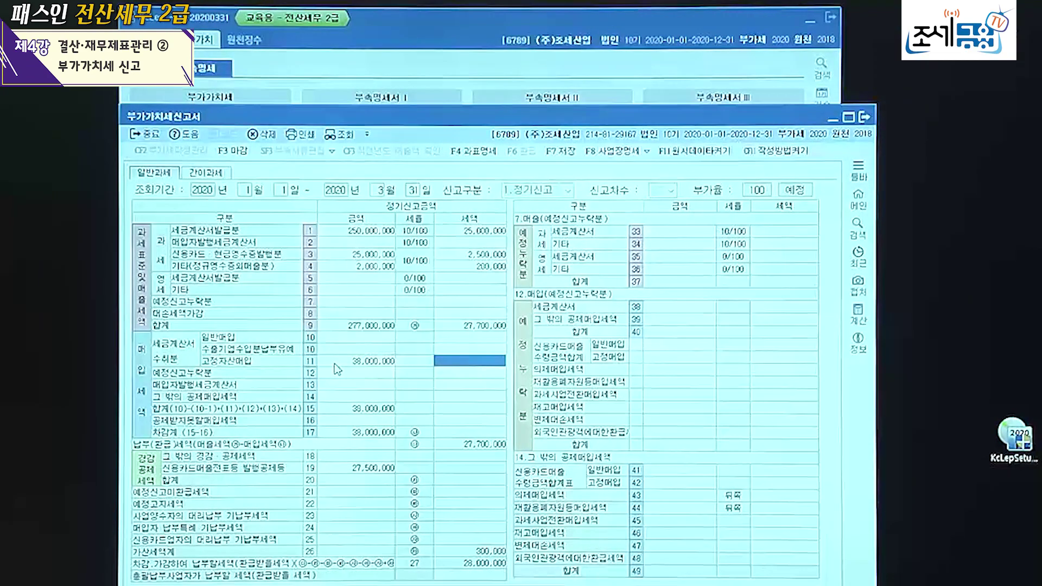
{"action": "type", "text": "8000000"}
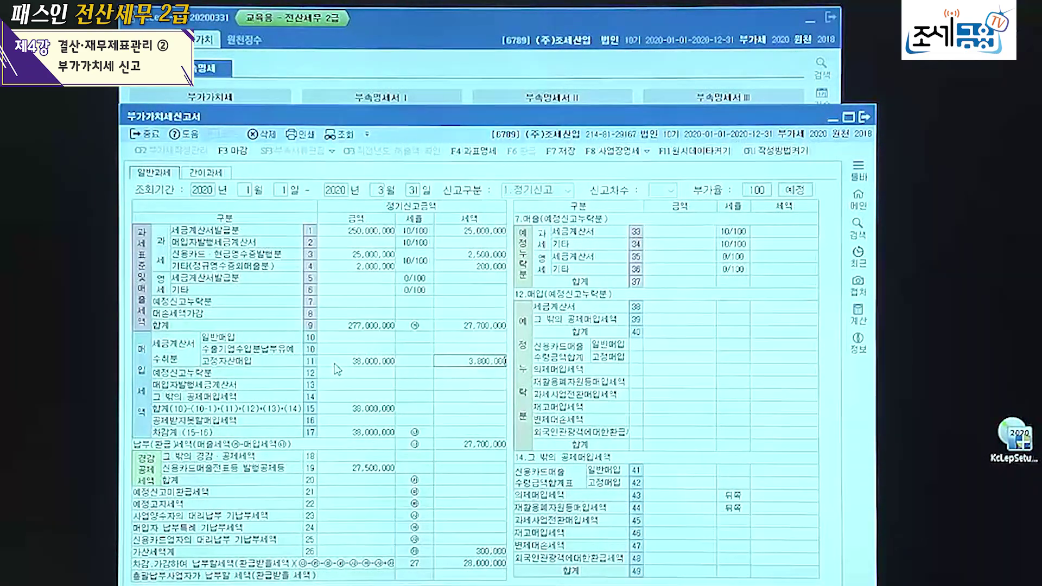
{"action": "key", "text": "Return"}
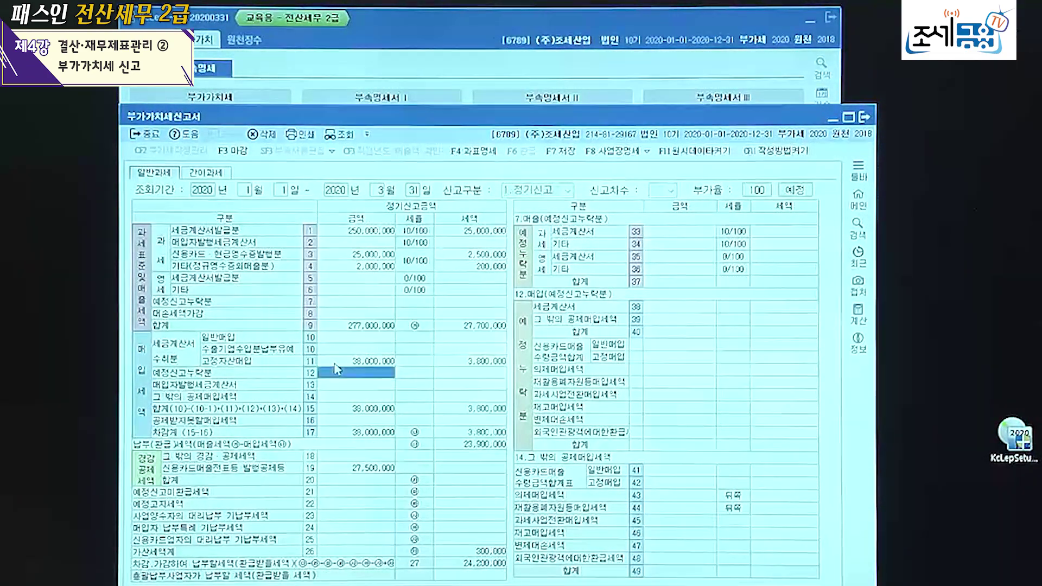
Enter 142,000,000 as the 금액 and 14,200,000 as the 세액 for 일반매입 in row 10 of the purchase tax section
{"action": "left_click", "coordinate": [350, 340]}
{"action": "type", "text": "142,000,000"}
{"action": "key", "text": "Return"}
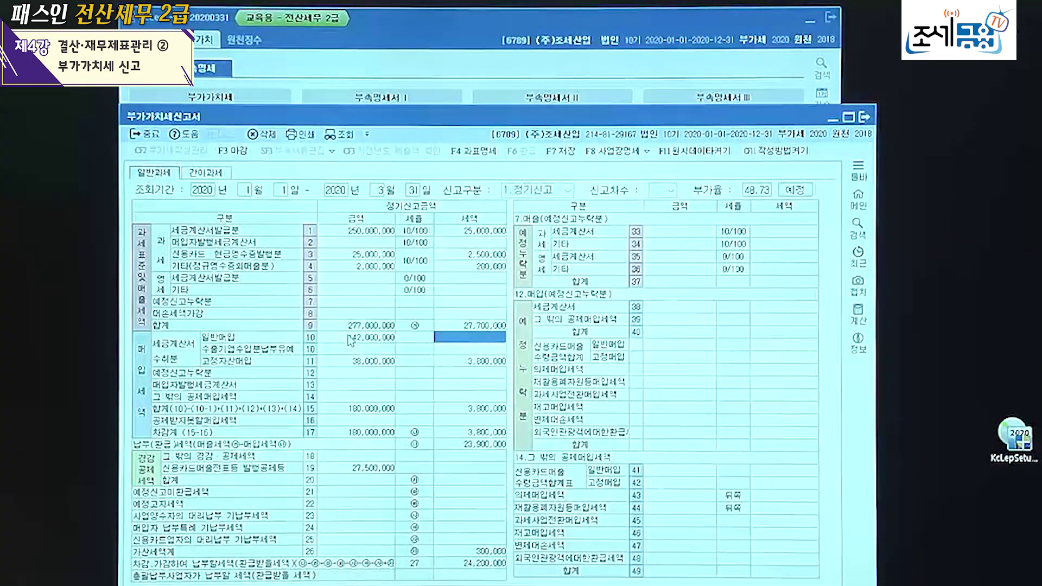
{"action": "type", "text": "14,200,000"}
{"action": "key", "text": "Return"}
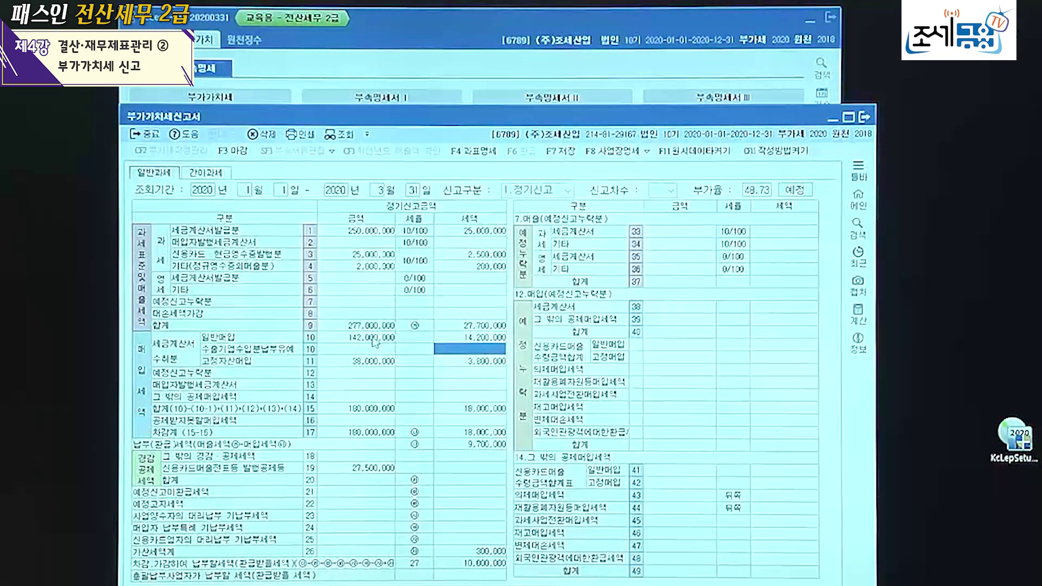
{"action": "left_click", "coordinate": [350, 338]}
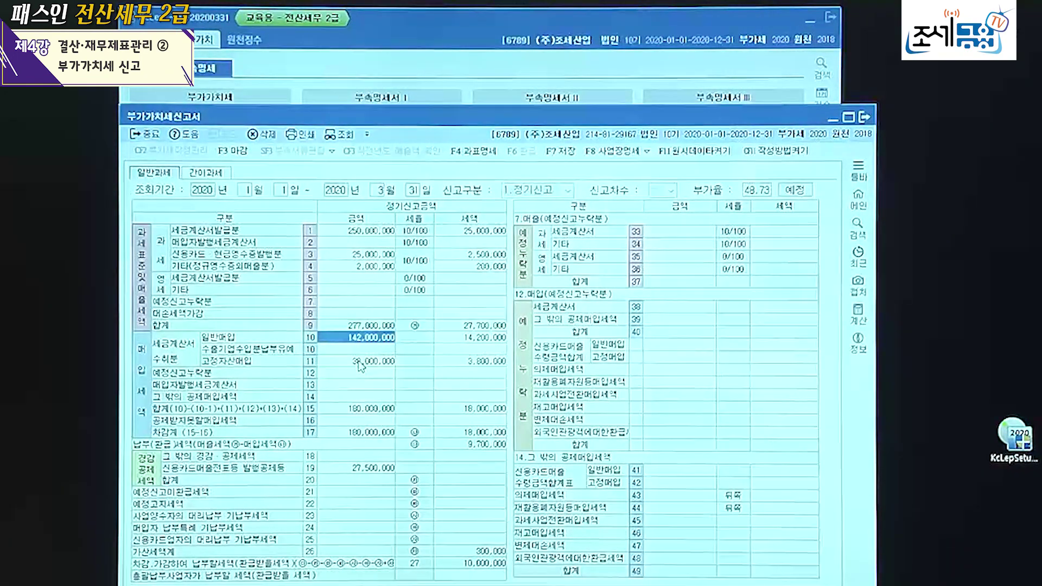
Enter 25,000,000 as the 금액 and 2,500,000 as the 세액 for 공제받지못할 매입세액 in row 50 of the row 16 detail
{"action": "left_click", "coordinate": [355, 426]}
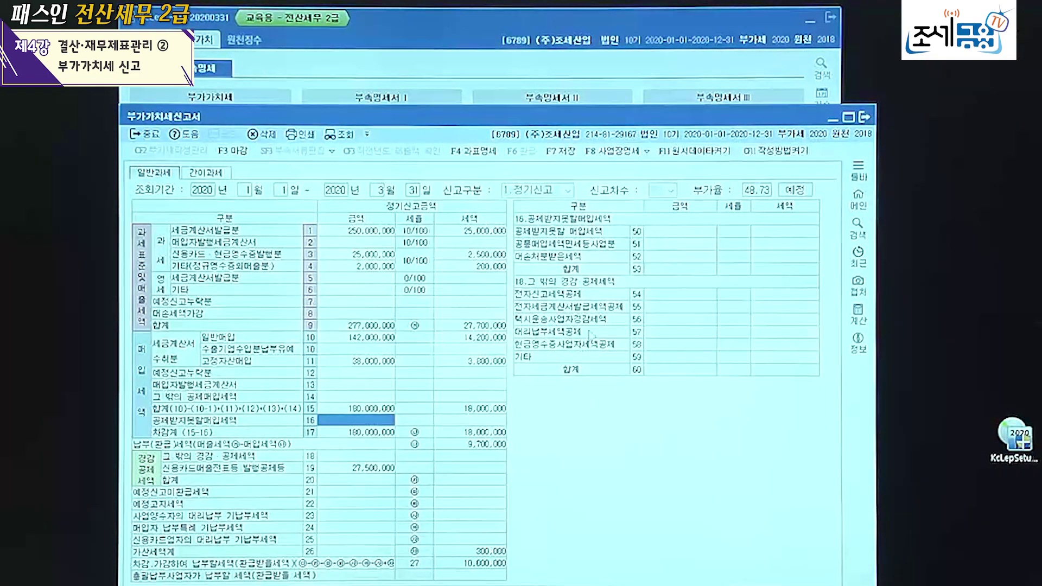
{"action": "left_click", "coordinate": [677, 234]}
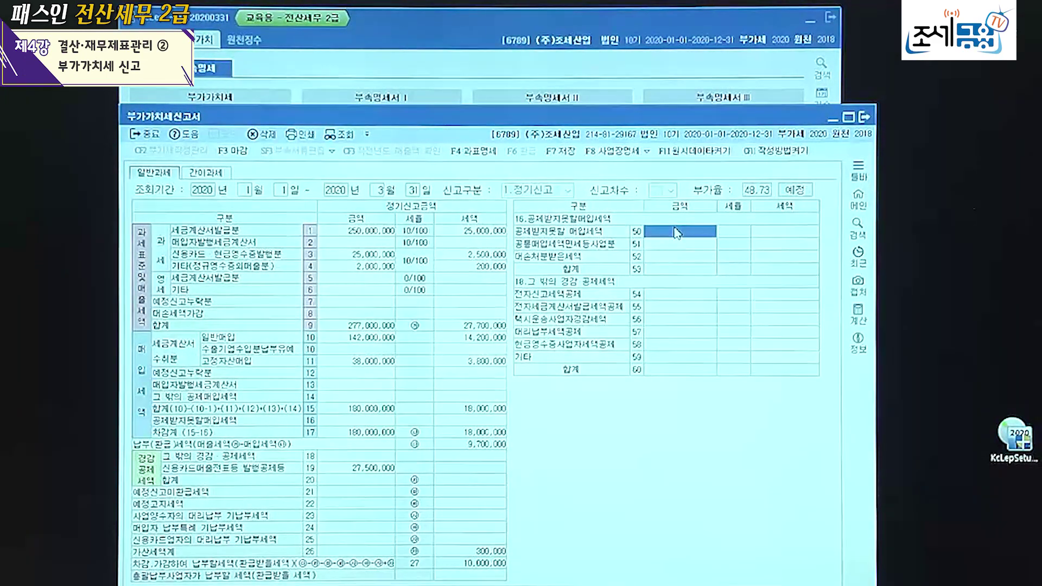
{"action": "type", "text": "25,000,000"}
{"action": "key", "text": "Return"}
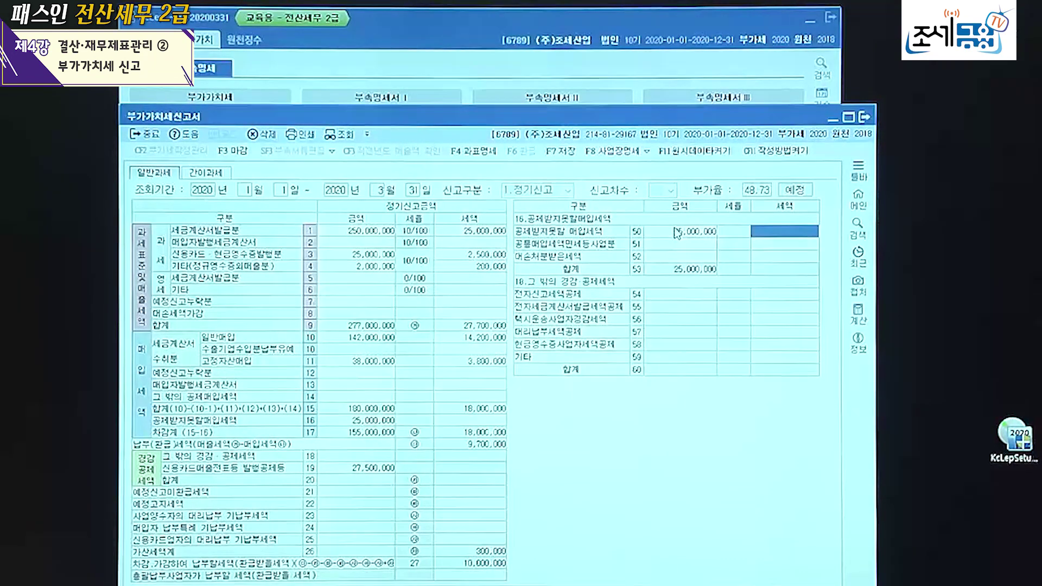
{"action": "type", "text": "25,000,00"}
{"action": "key", "text": "Return"}
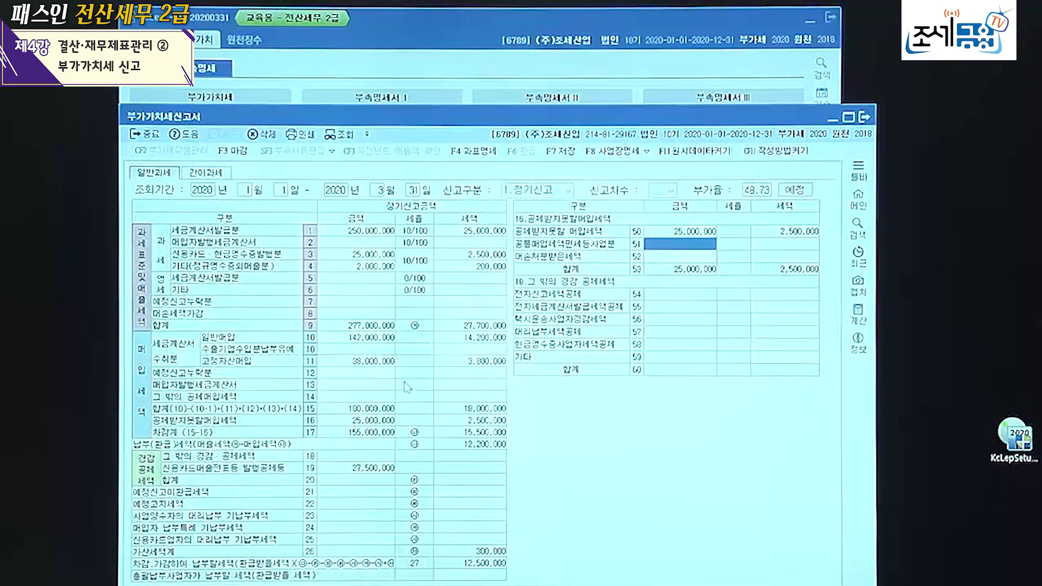
Review the entries for general and fixed-asset purchases, non-deductible purchase tax, card sales and the card-issuance deduction
{"action": "left_click", "coordinate": [358, 342]}
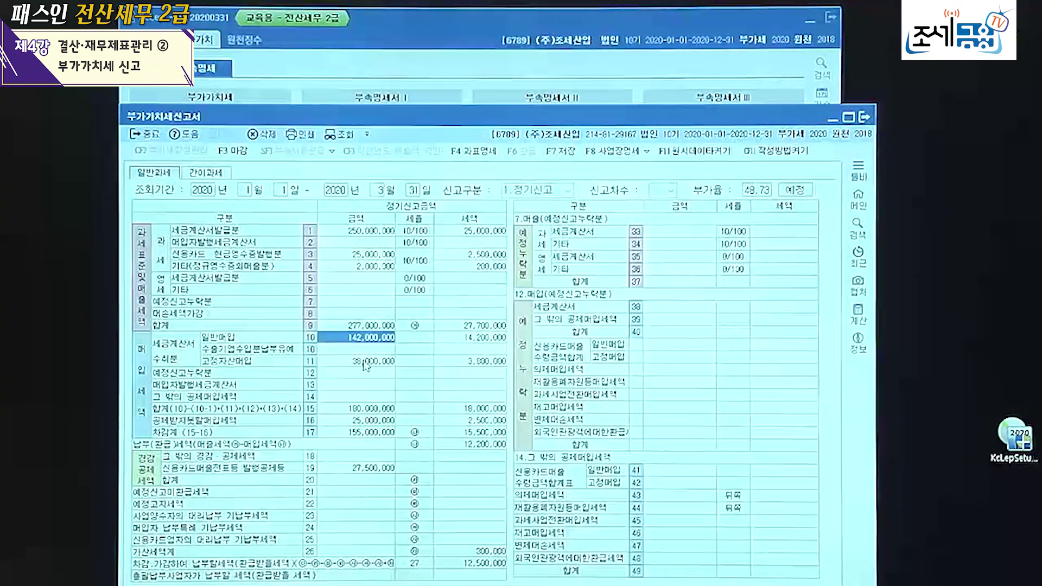
{"action": "left_click", "coordinate": [366, 362]}
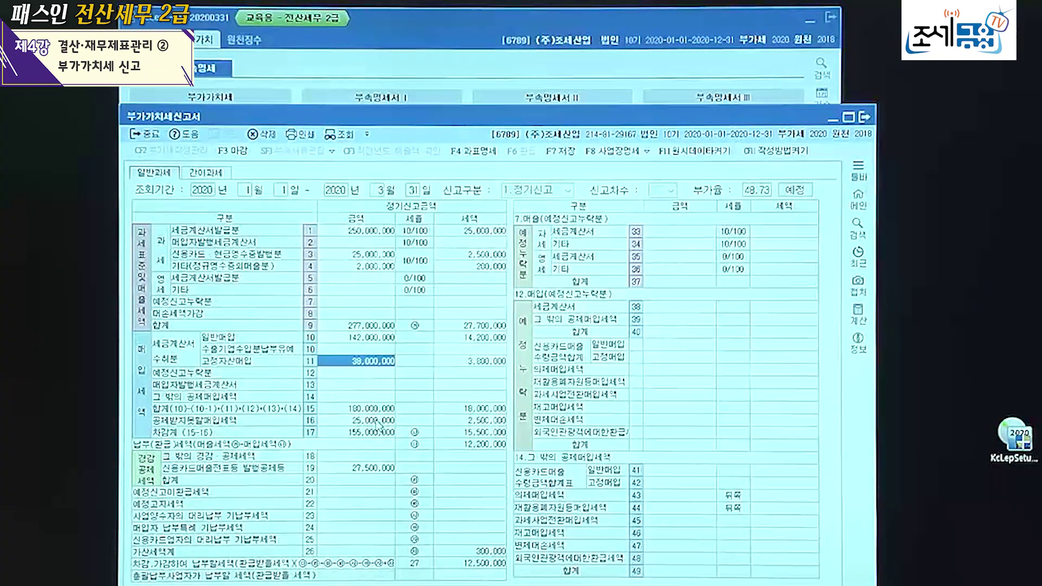
{"action": "left_click", "coordinate": [377, 421]}
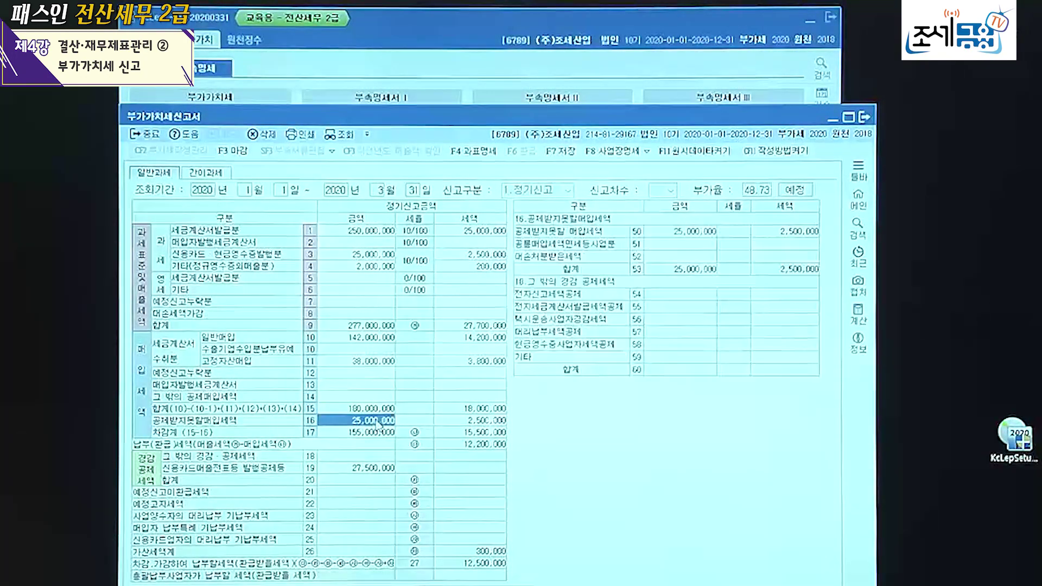
{"action": "left_click", "coordinate": [680, 232]}
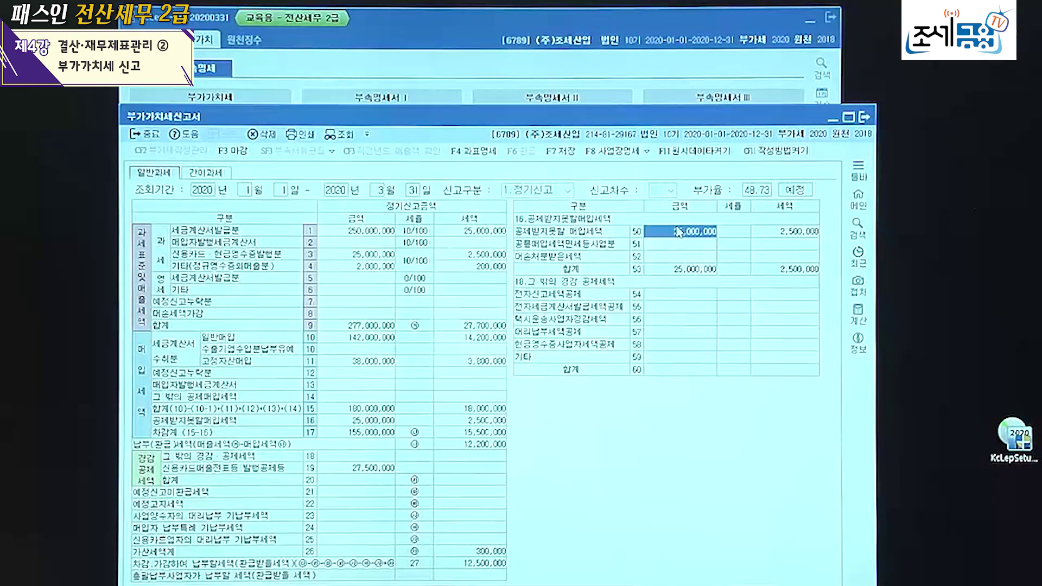
{"action": "left_click", "coordinate": [364, 256]}
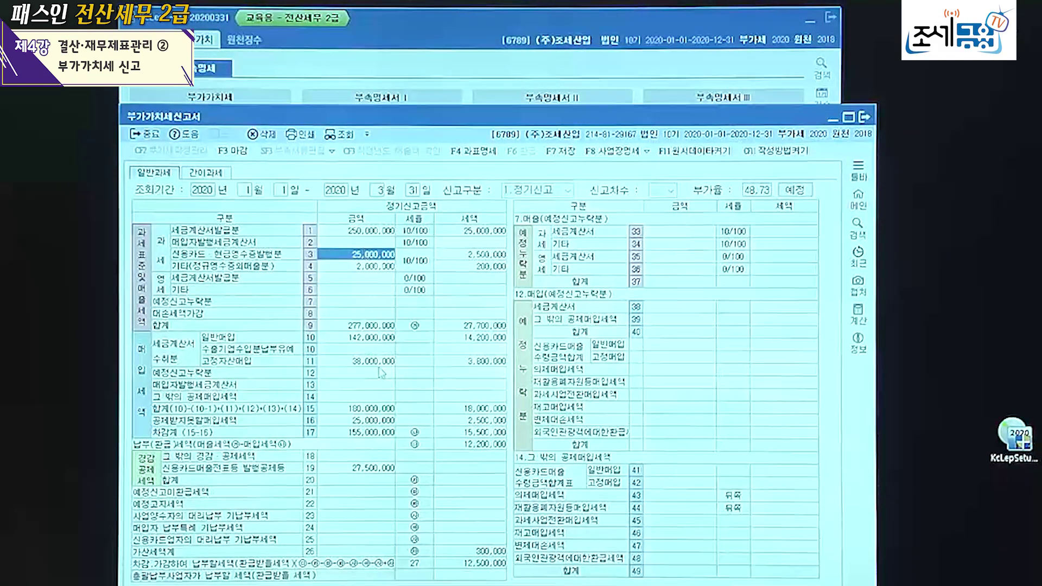
{"action": "left_click", "coordinate": [362, 468]}
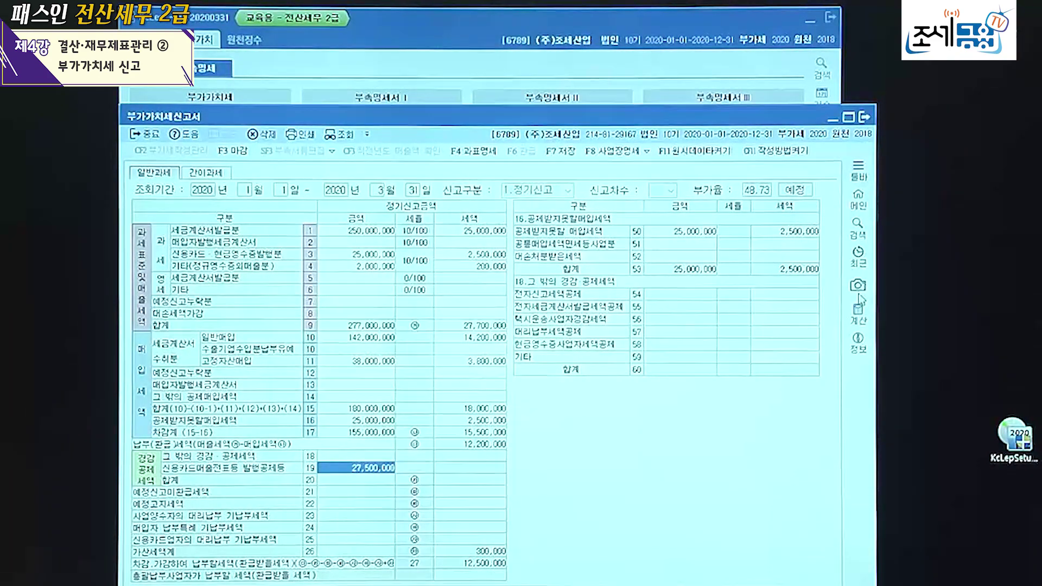
Close the VAT return without saving its data and switch to the company (주)부가산업 with code 8000
{"action": "left_click", "coordinate": [865, 117]}
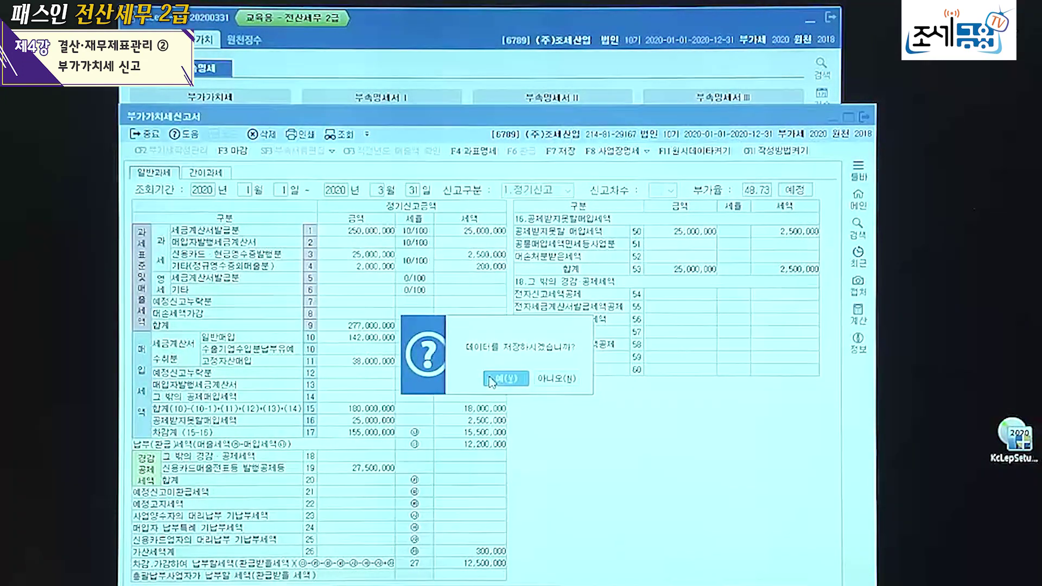
{"action": "left_click", "coordinate": [556, 380]}
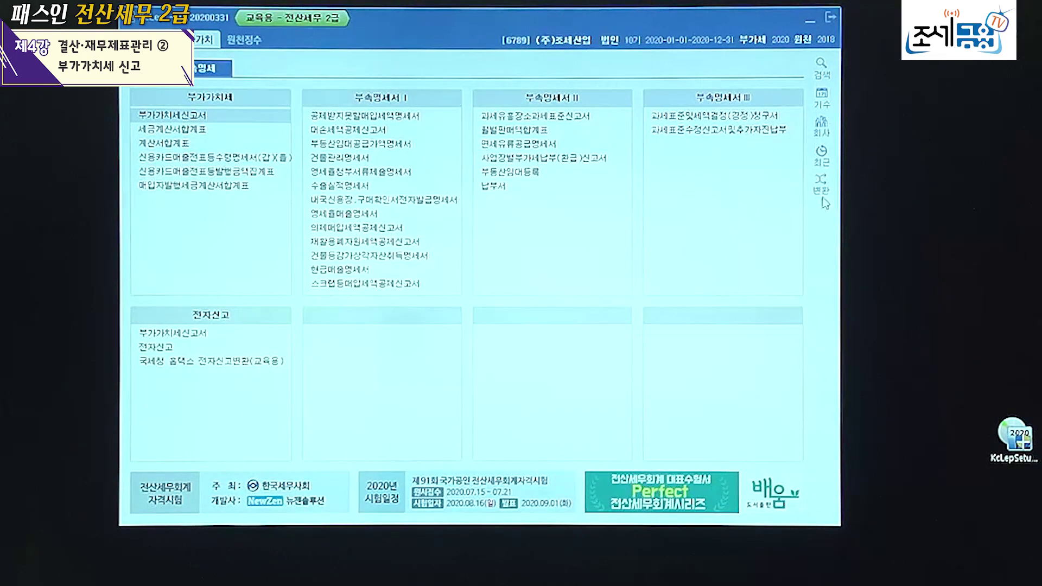
{"action": "left_click", "coordinate": [828, 126]}
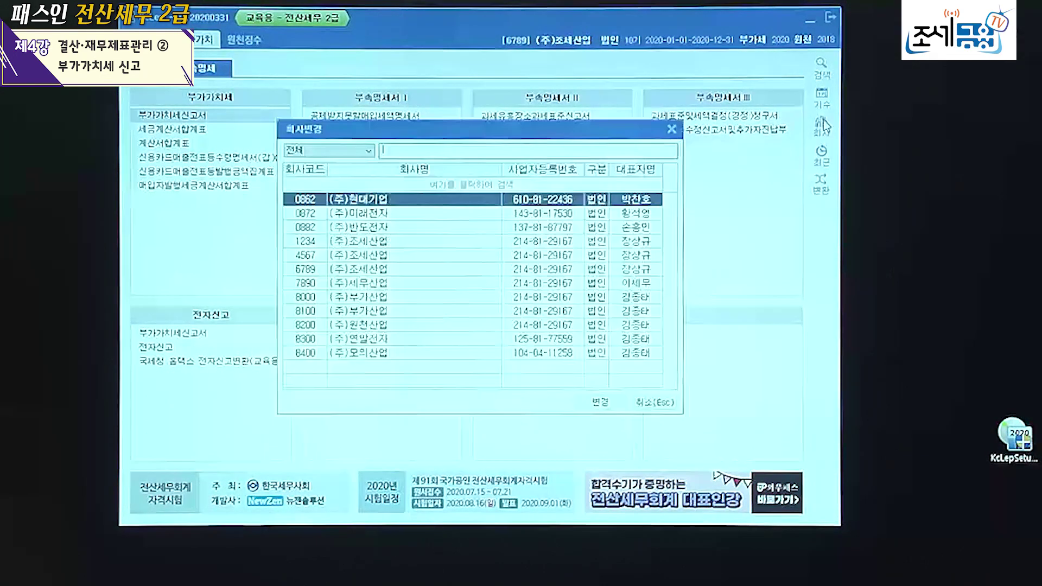
{"action": "double_click", "coordinate": [366, 298]}
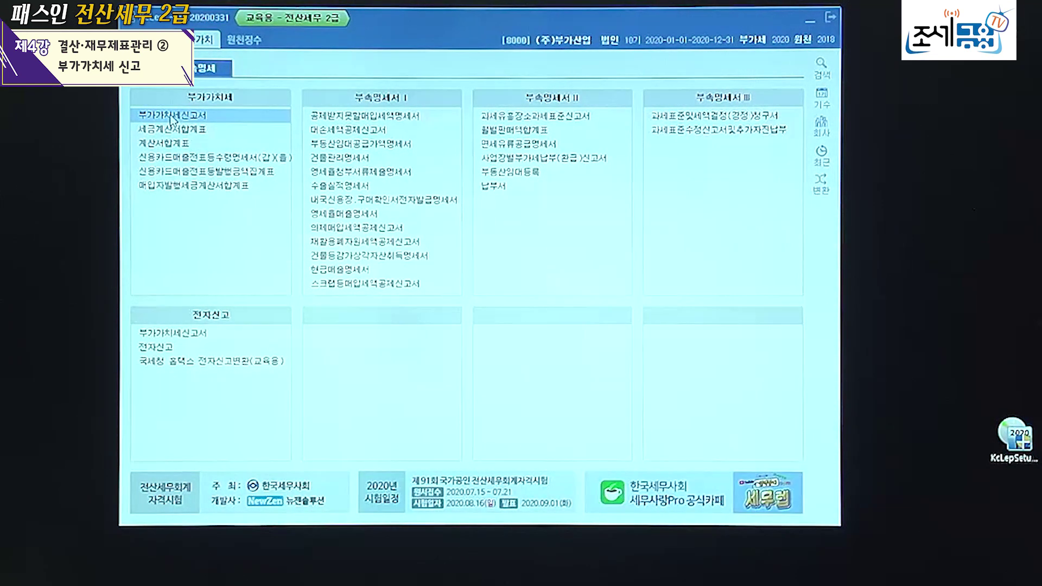
Open the 부가가치세신고서 and set its 조회기간 from April 1 to June 30, 2020
{"action": "double_click", "coordinate": [172, 117]}
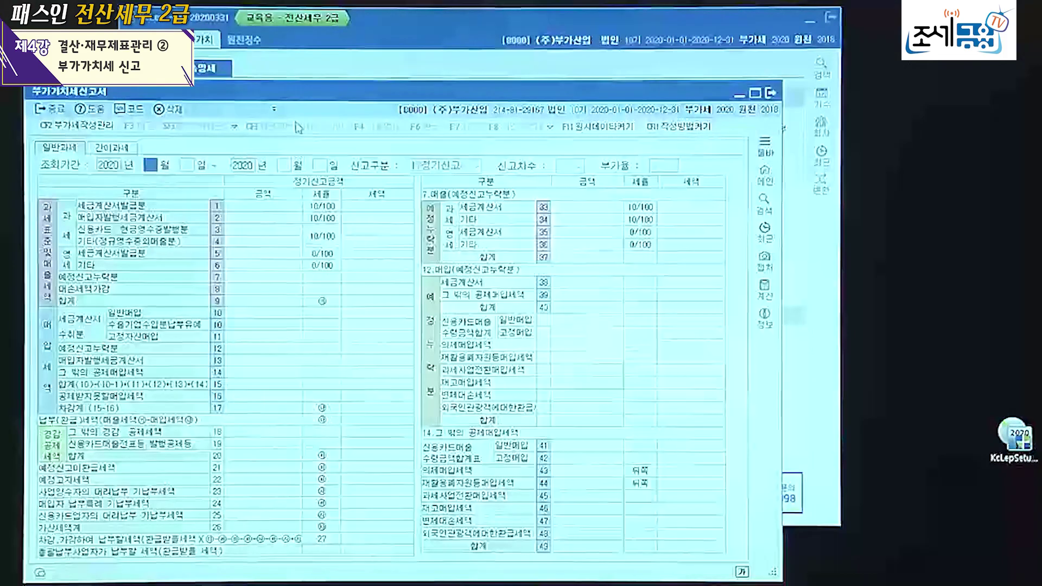
{"action": "left_click_drag", "start_coordinate": [289, 97], "coordinate": [380, 97]}
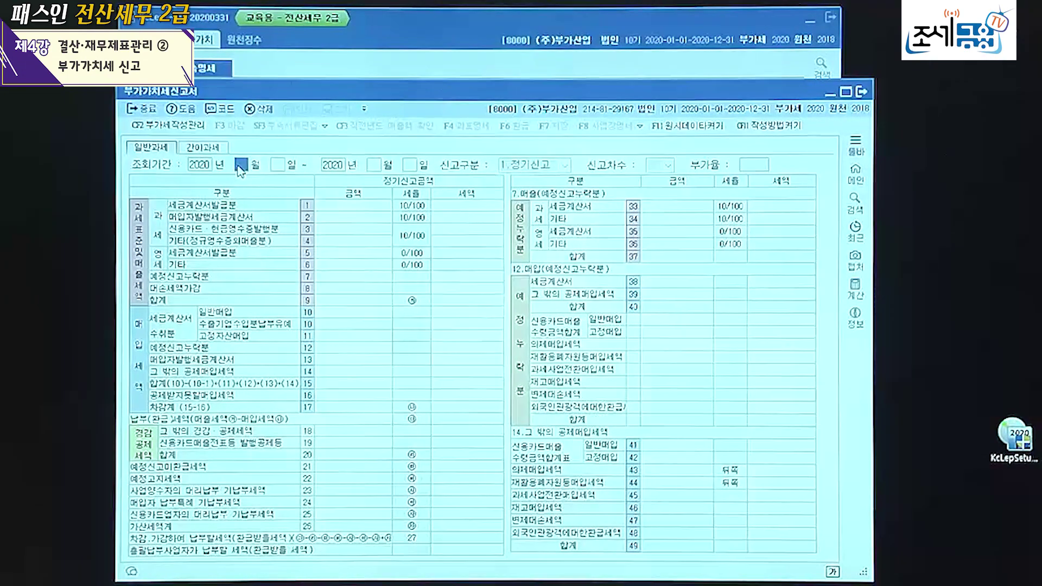
{"action": "type", "text": "4"}
{"action": "key", "text": "Return"}
{"action": "key", "text": "Return"}
{"action": "type", "text": "6"}
{"action": "key", "text": "Return"}
{"action": "key", "text": "Return"}
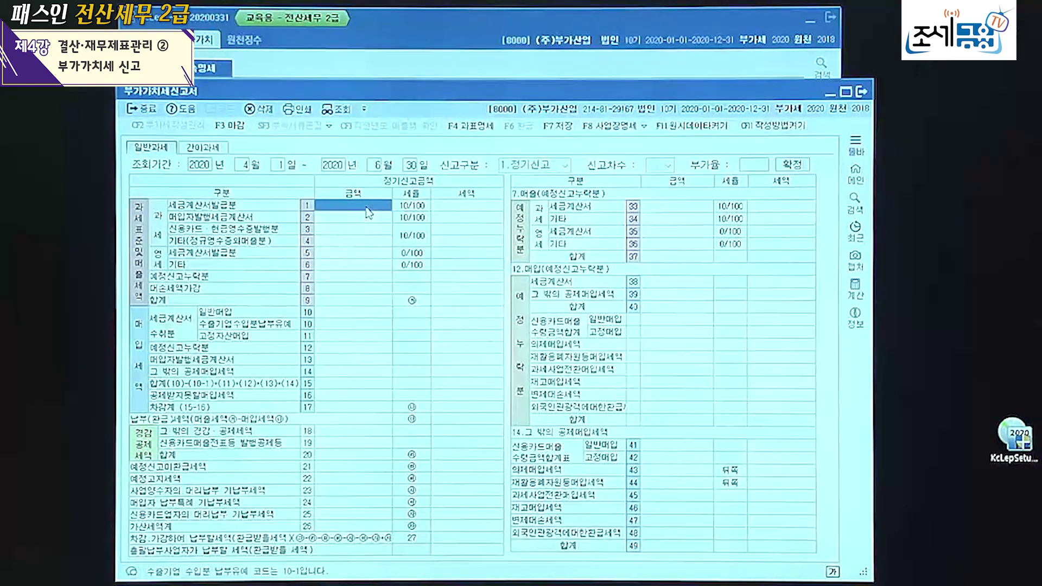
Enter 280,000,000 as the 금액 for 세금계산서발급분 in row 1 of the taxable sales section
{"action": "type", "text": "250000000"}
{"action": "key", "text": "Return"}
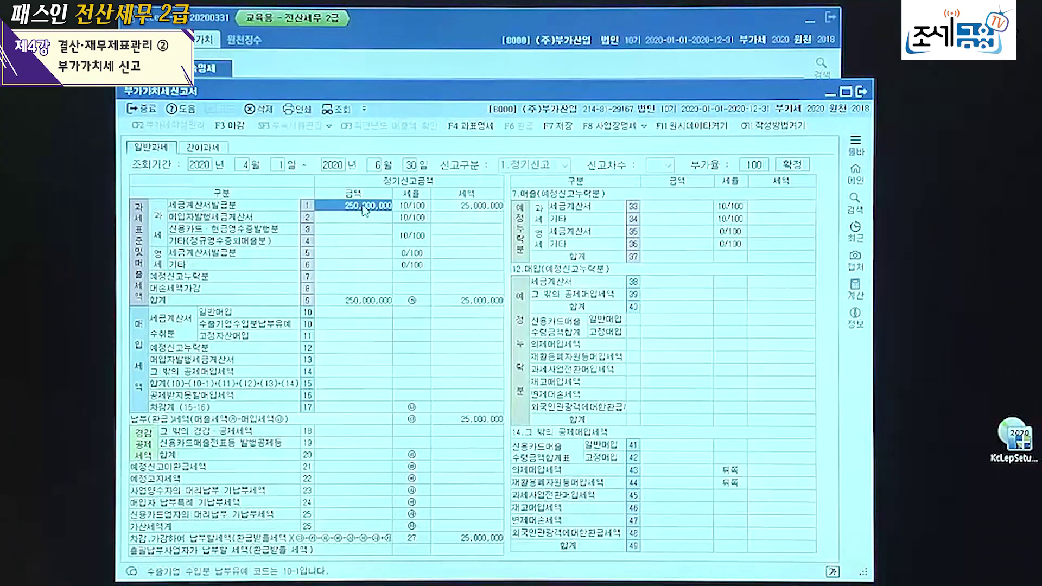
{"action": "type", "text": "000000"}
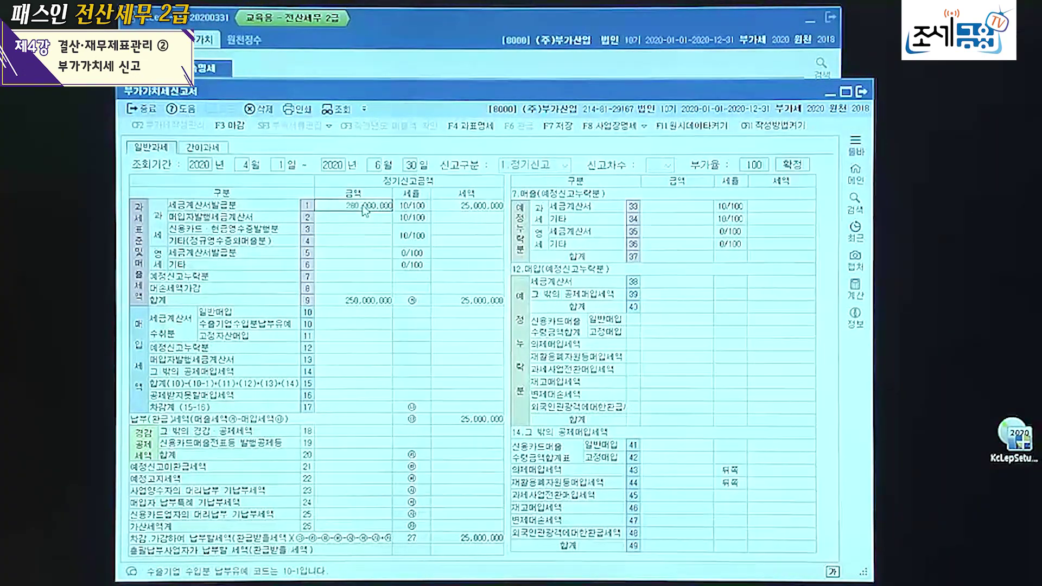
{"action": "key", "text": "Return"}
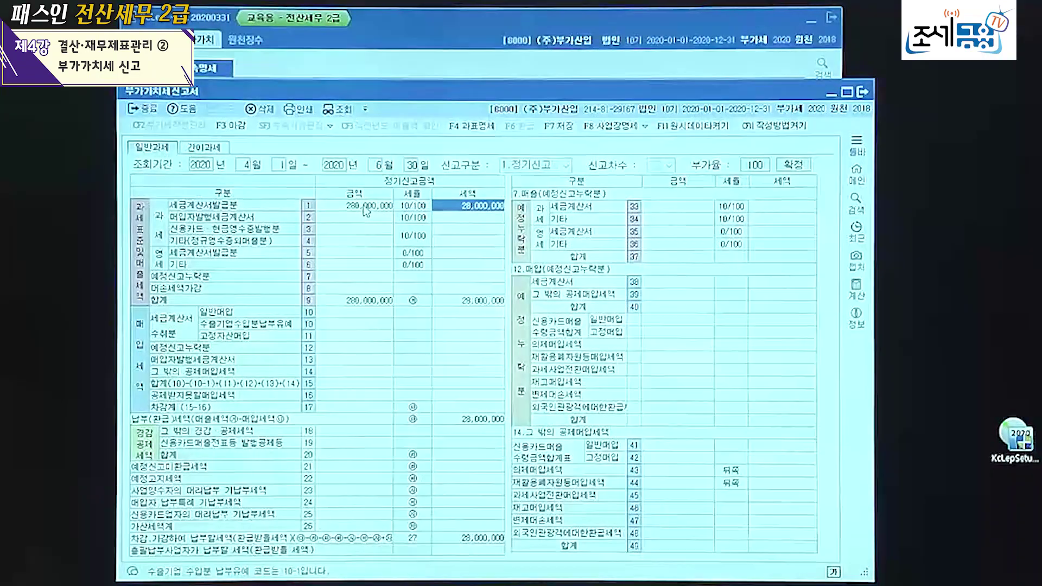
Set the 금액 for 신용카드·현금영수증발행분 in row 3 to 60,000,000
{"action": "left_click", "coordinate": [344, 231]}
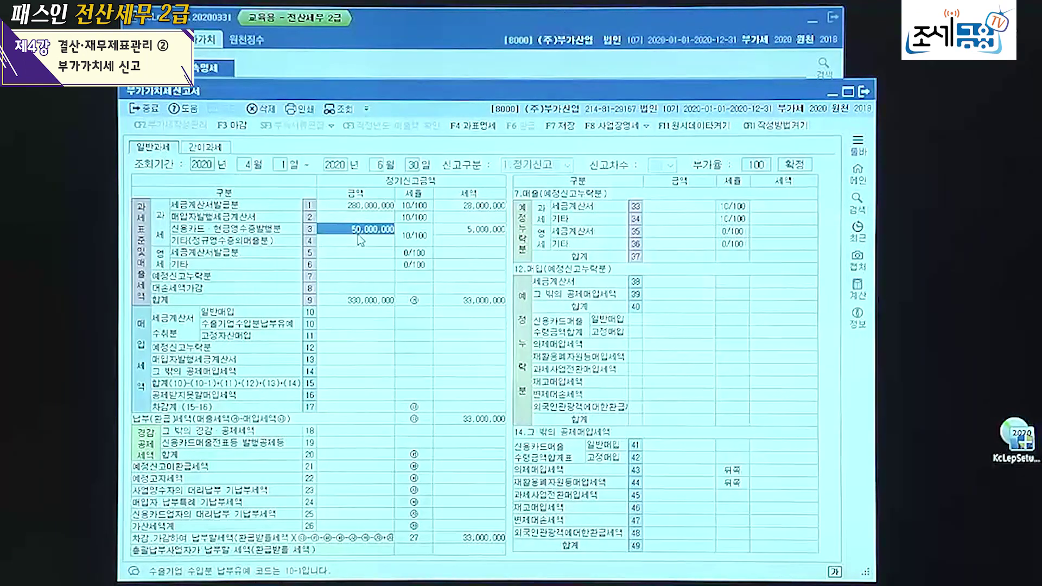
{"action": "key", "text": "BackSpace"}
{"action": "type", "text": "60,000,000"}
{"action": "key", "text": "Return"}
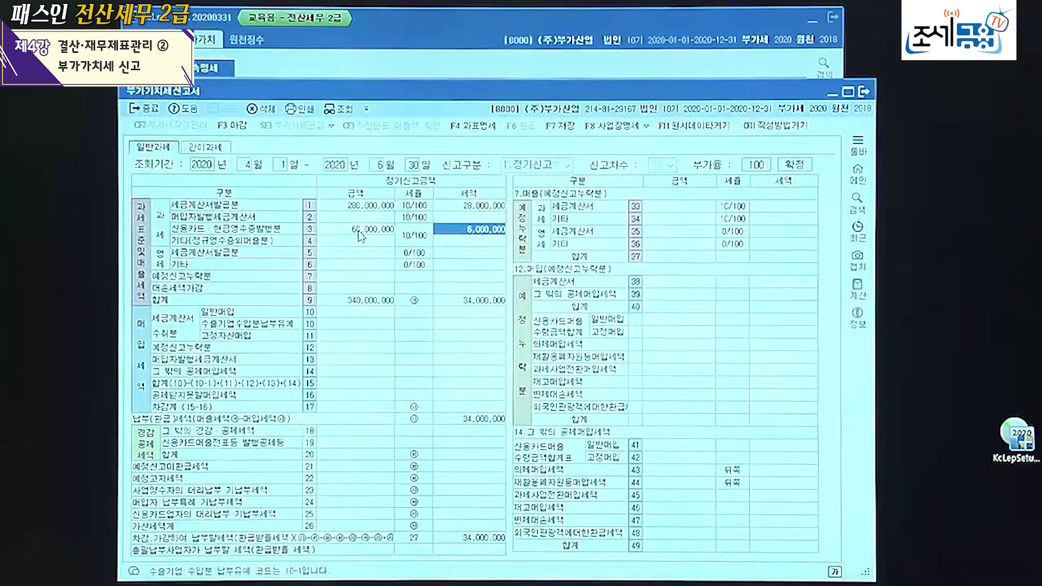
Enter 66,000,000, the VAT-inclusive card sales, as the 금액 for 신용카드매출전표등 발행공제등 in row 19
{"action": "left_click", "coordinate": [358, 232]}
{"action": "left_click", "coordinate": [463, 230]}
{"action": "left_click", "coordinate": [342, 444]}
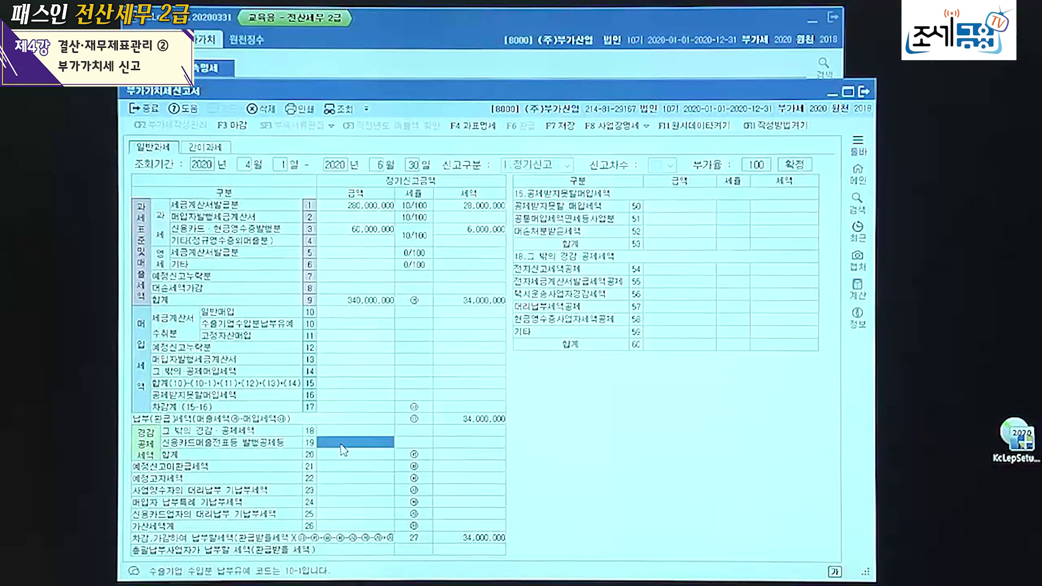
{"action": "type", "text": "66000000"}
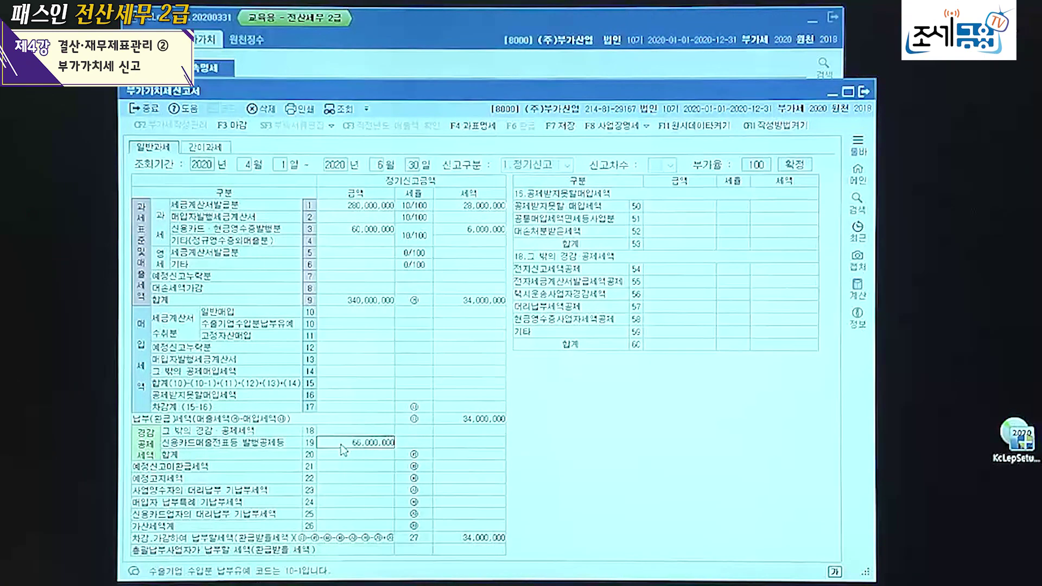
{"action": "key", "text": "Return"}
{"action": "left_click", "coordinate": [364, 443]}
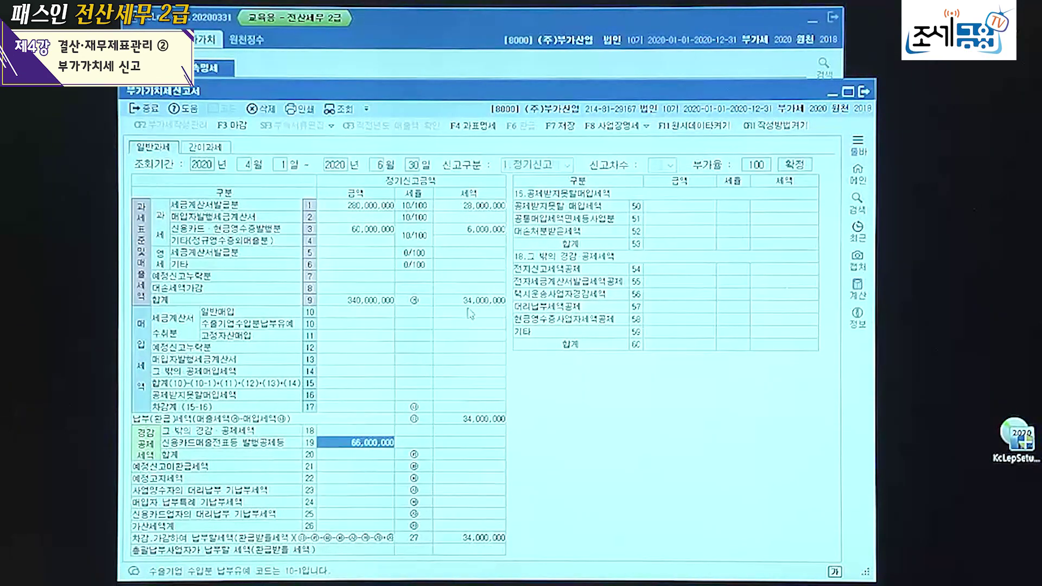
Enter 660,000 as the 금액 for 기타(정규영수증외매출분) in row 4 of the taxable sales section
{"action": "left_click", "coordinate": [365, 243]}
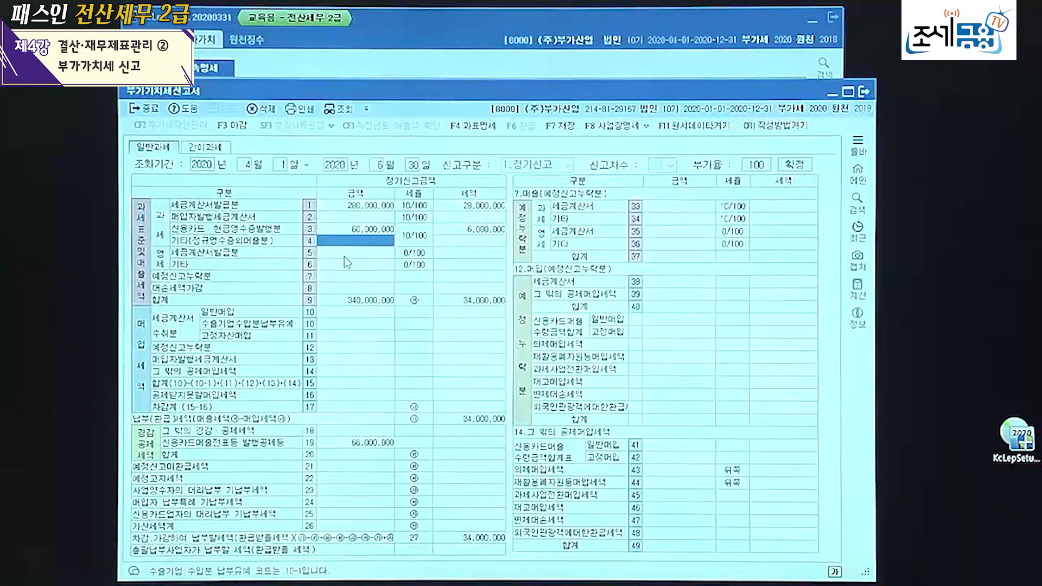
{"action": "type", "text": "660000"}
{"action": "key", "text": "Return"}
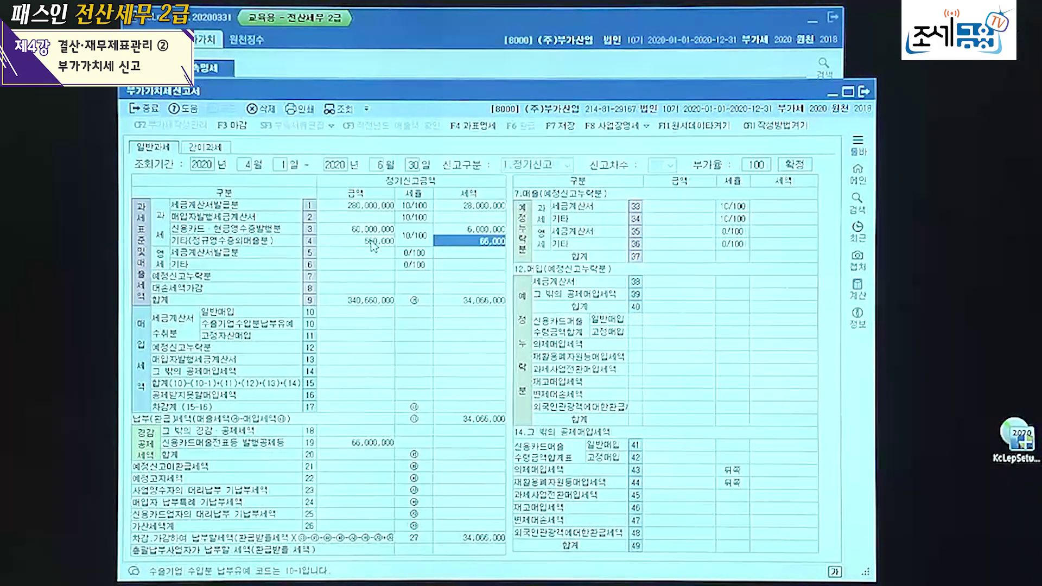
Set the 금액 for 기타(정규영수증외매출분) in row 4 of the taxable sales section to 770,000
{"action": "left_click", "coordinate": [372, 241]}
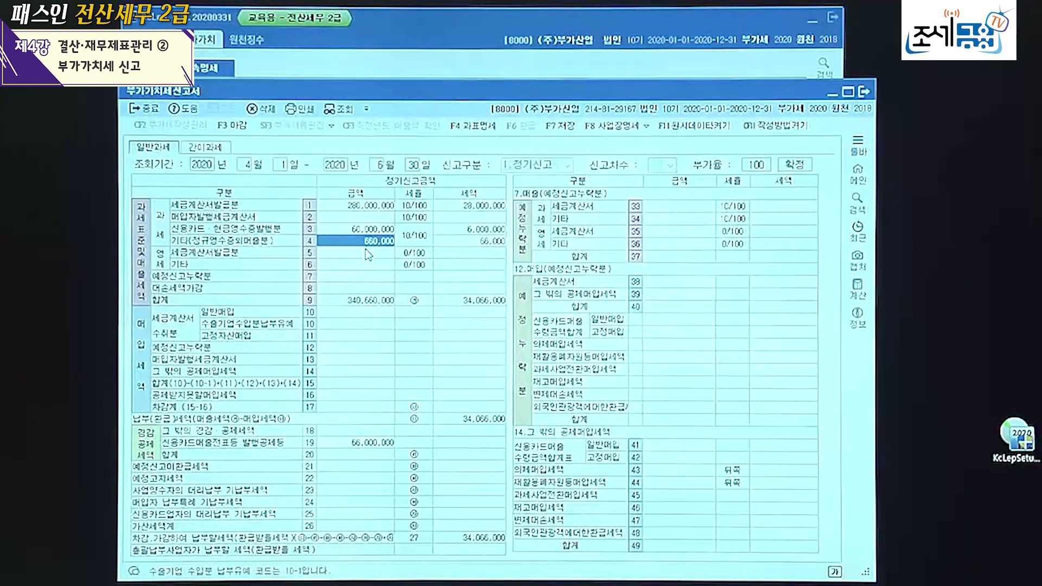
{"action": "type", "text": "770000"}
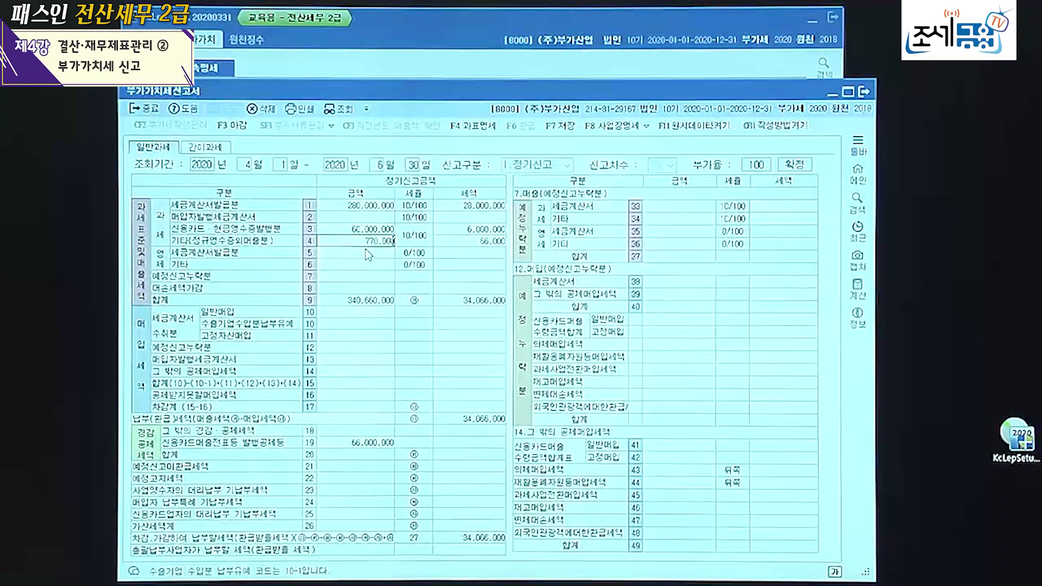
{"action": "key", "text": "Return"}
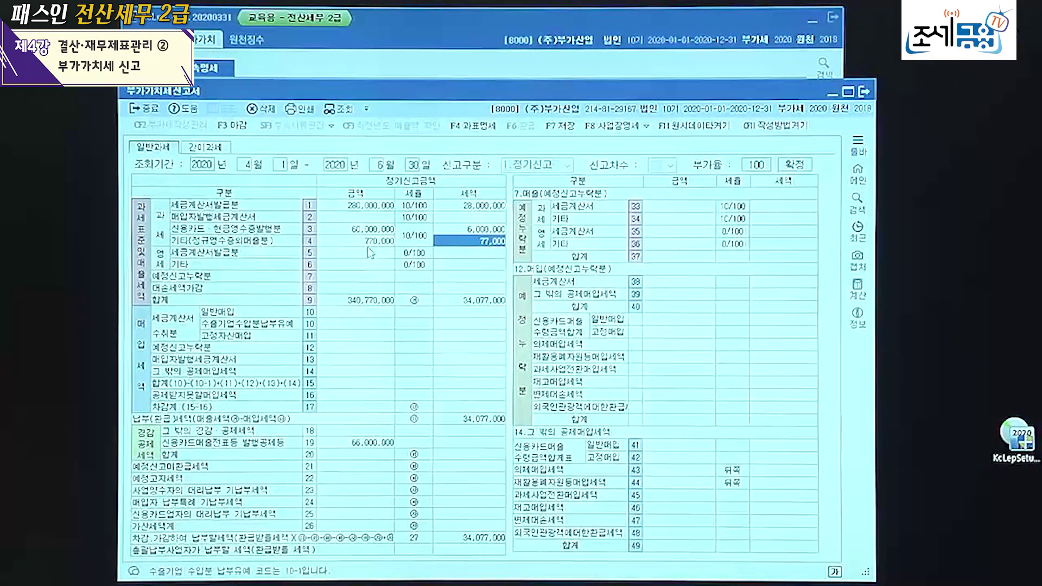
Set the 금액 for 기타(정규영수증외매출분) in row 4 of the taxable sales section to 12,770,000
{"action": "left_click", "coordinate": [370, 245]}
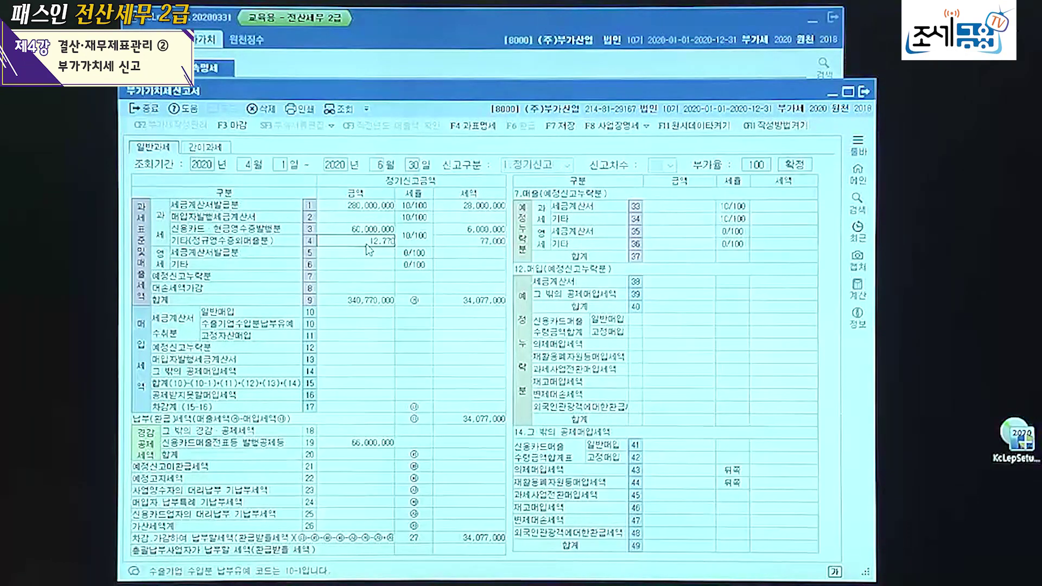
{"action": "type", "text": "70000"}
{"action": "key", "text": "Return"}
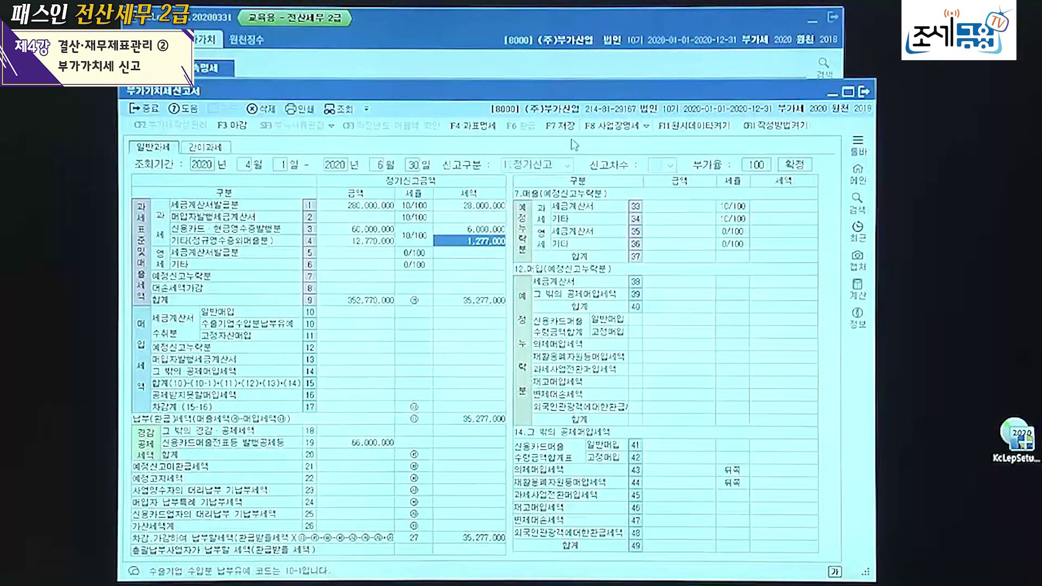
Enter the zero-rated sales amounts: 30,000,000 for 세금계산서발급분 in row 5 and 3,500,000 for 기타 in row 6
{"action": "left_click", "coordinate": [374, 243]}
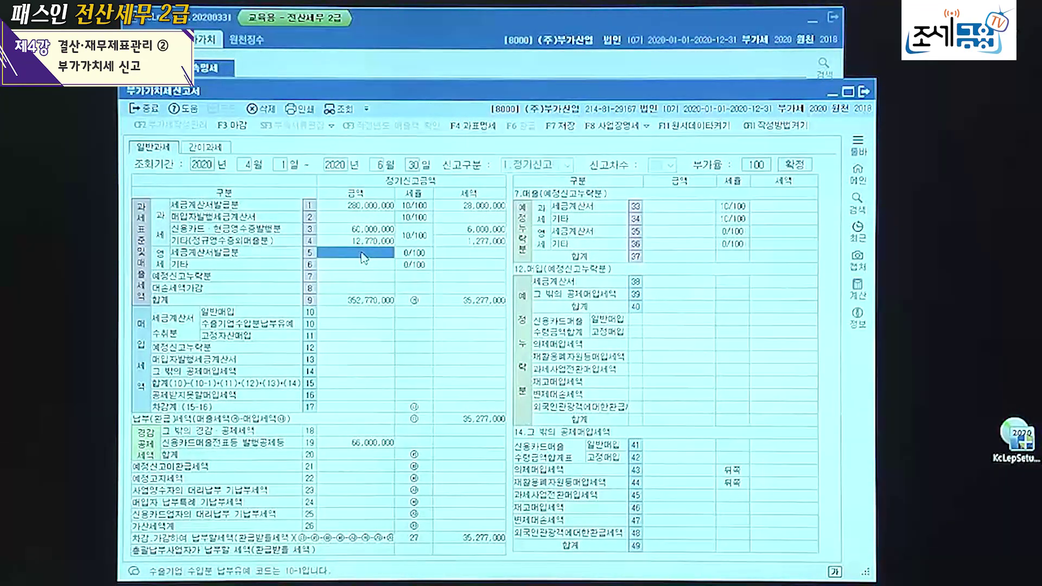
{"action": "type", "text": "0000000"}
{"action": "key", "text": "Return"}
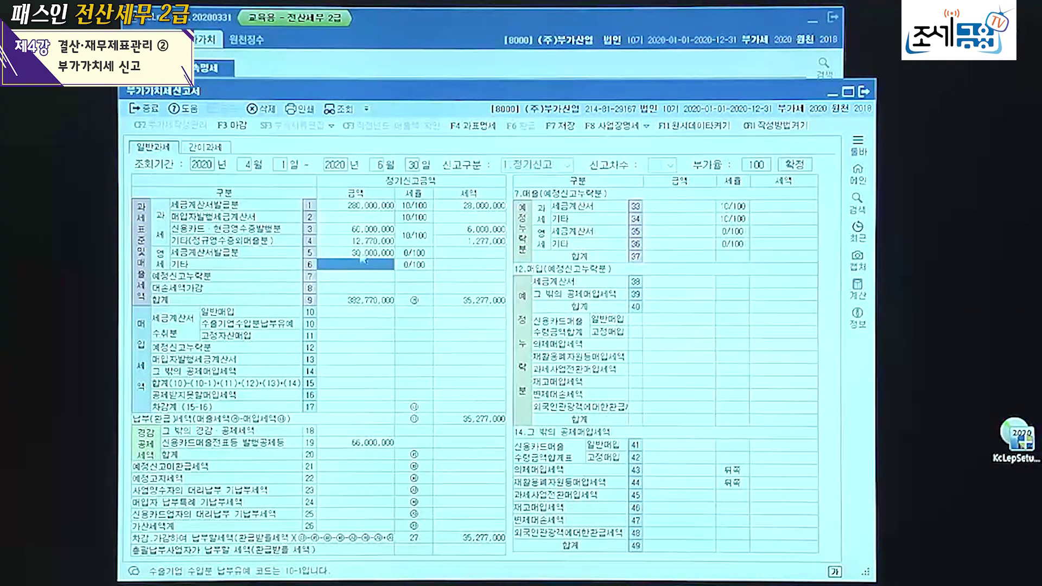
{"action": "key", "text": "Up"}
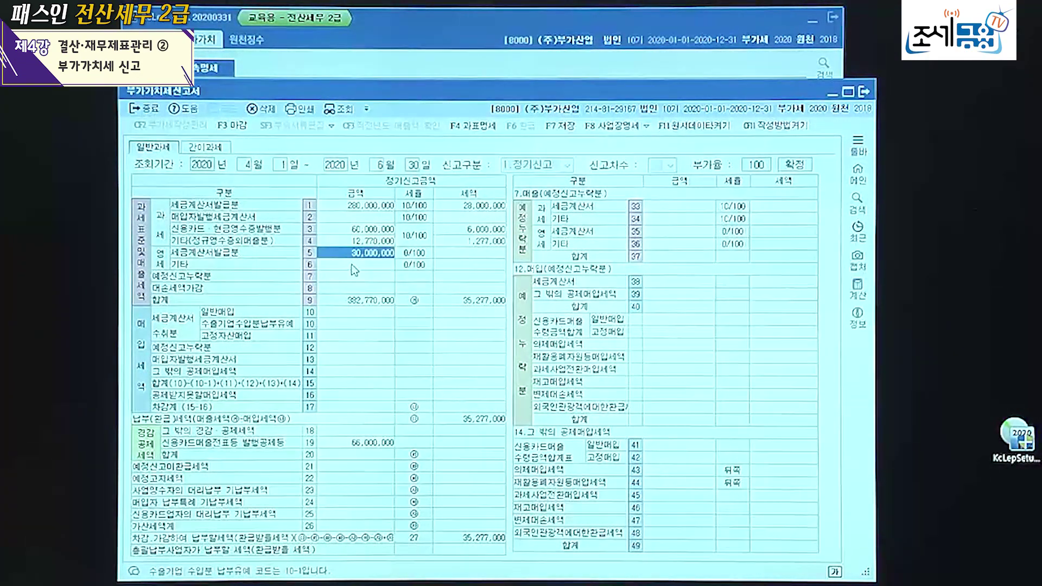
{"action": "key", "text": "Down"}
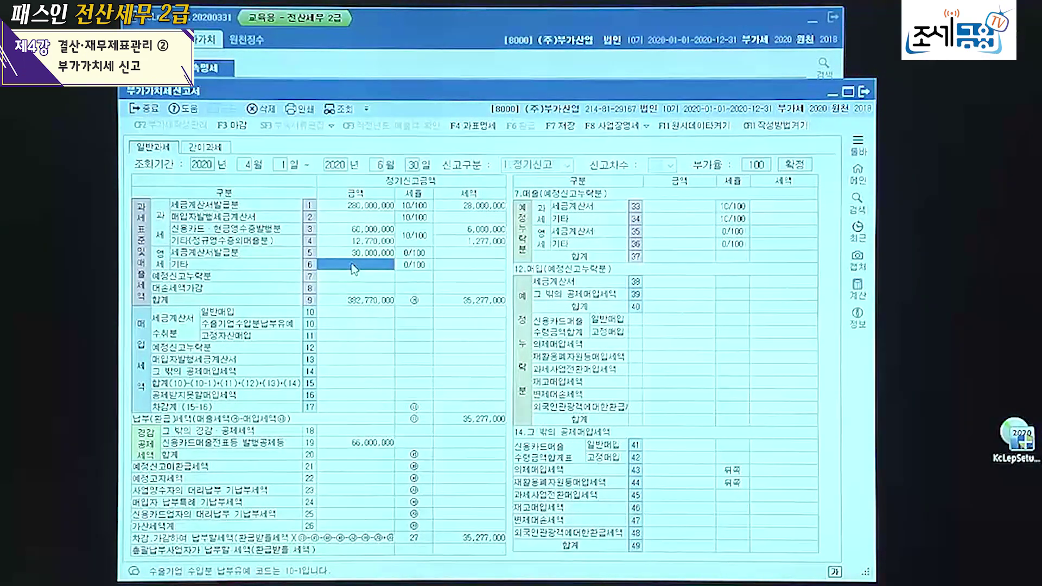
{"action": "type", "text": "3,500,000"}
{"action": "key", "text": "Return"}
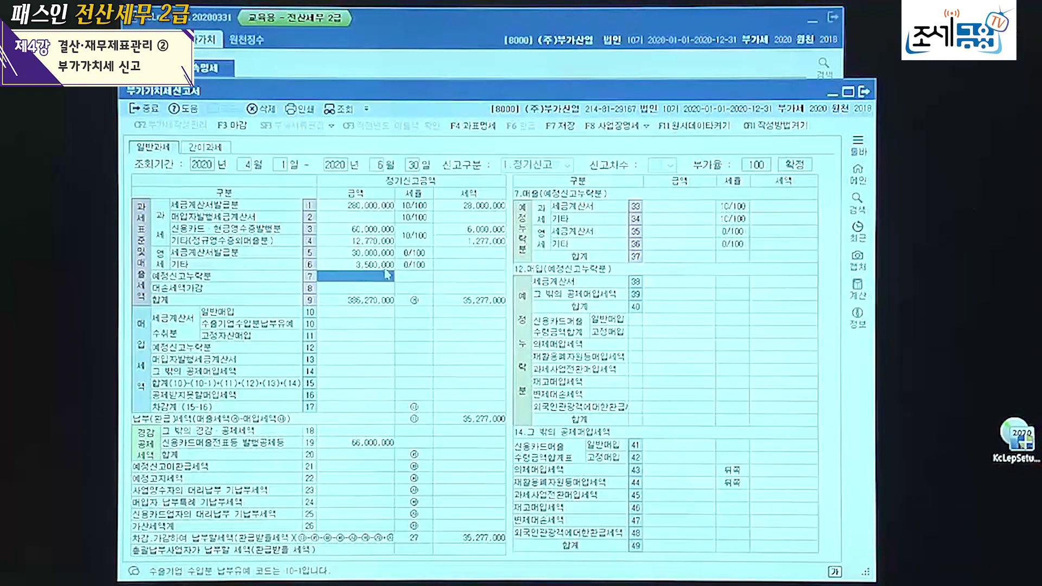
Examine the taxable and zero-rated rows 33 to 36 of the 7.매출(예정신고누락분) section alongside the regular sales rows
{"action": "left_click", "coordinate": [674, 206]}
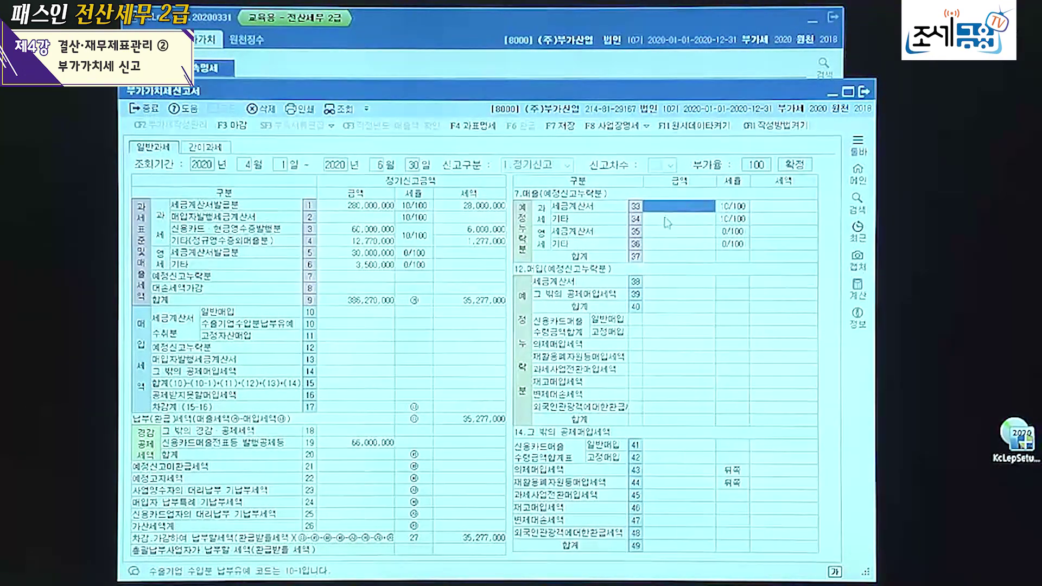
{"action": "left_click", "coordinate": [672, 219]}
{"action": "left_click", "coordinate": [672, 232]}
{"action": "left_click", "coordinate": [671, 245]}
{"action": "left_click", "coordinate": [678, 208]}
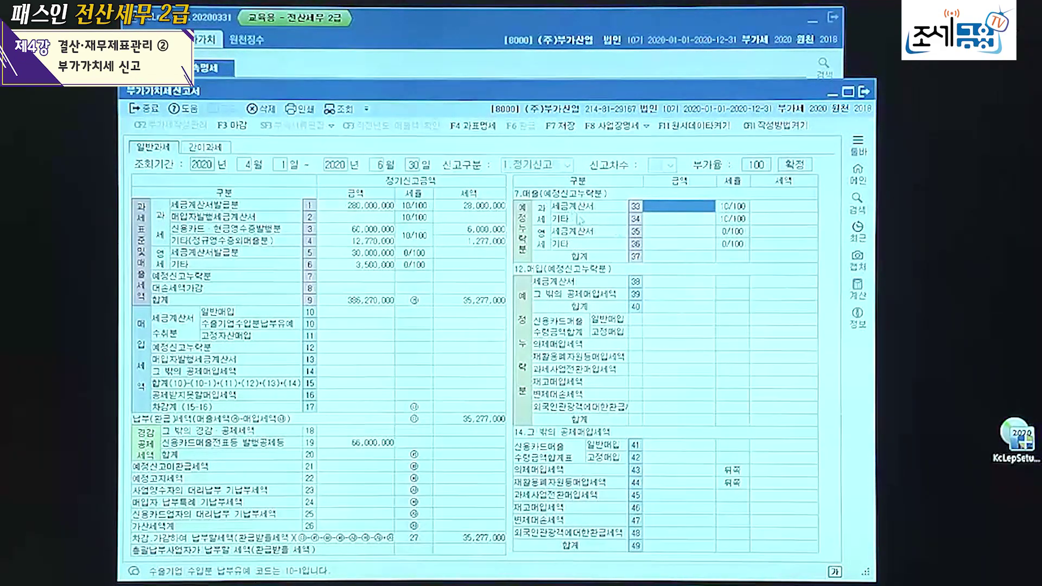
{"action": "left_click", "coordinate": [665, 219]}
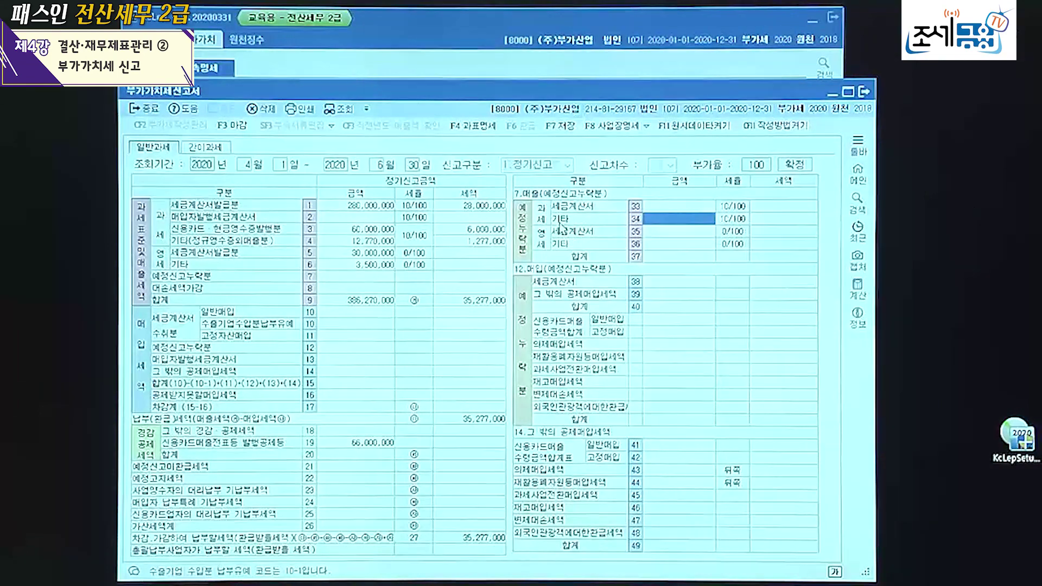
{"action": "left_click", "coordinate": [359, 230]}
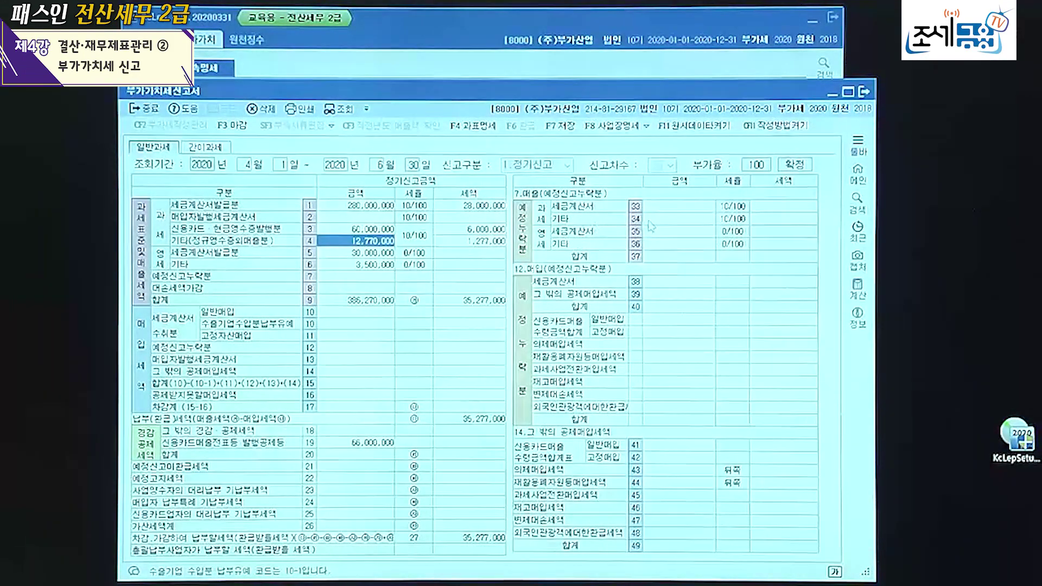
{"action": "left_click", "coordinate": [669, 223]}
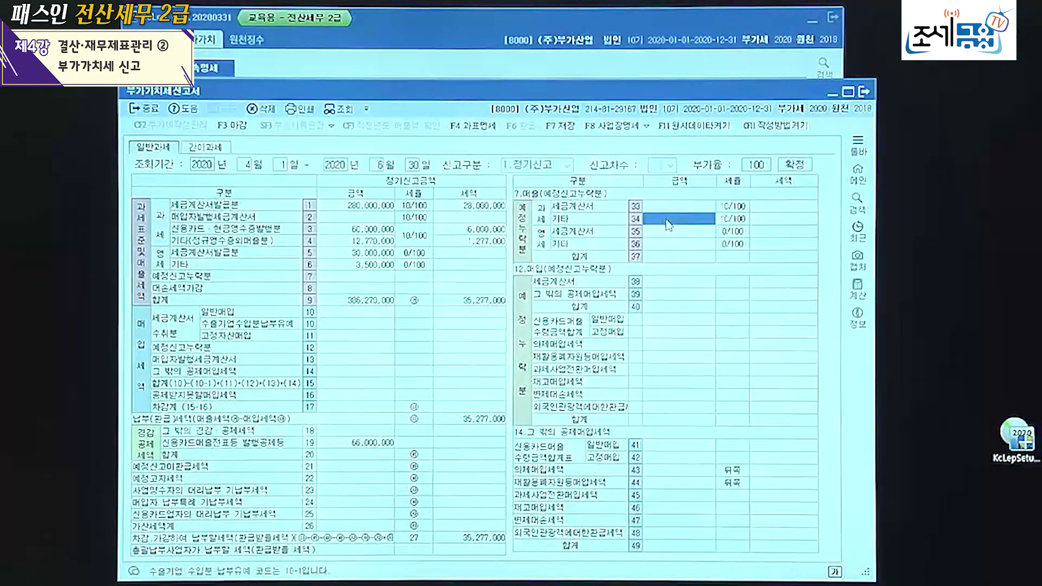
{"action": "left_click", "coordinate": [664, 236]}
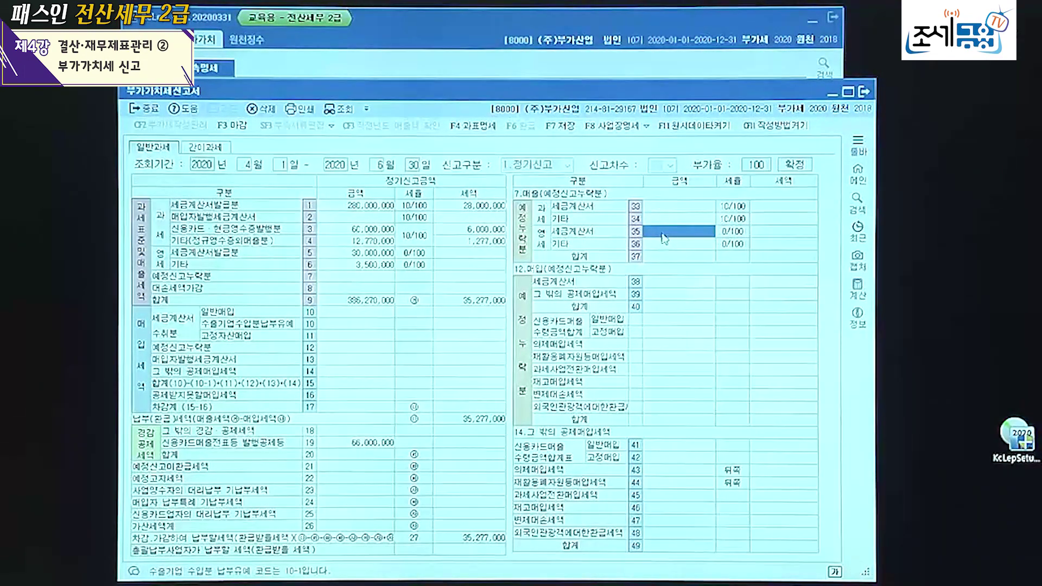
{"action": "left_click", "coordinate": [667, 244]}
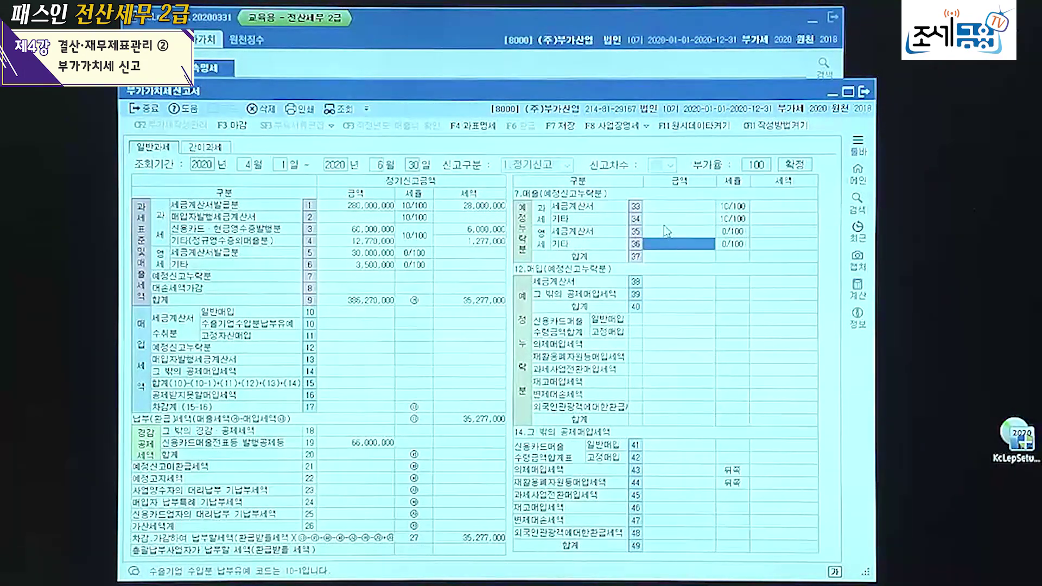
Enter 20,000,000 as the 금액 for taxable 세금계산서 in row 33 of the 7.매출(예정신고누락분) section
{"action": "left_click", "coordinate": [668, 207]}
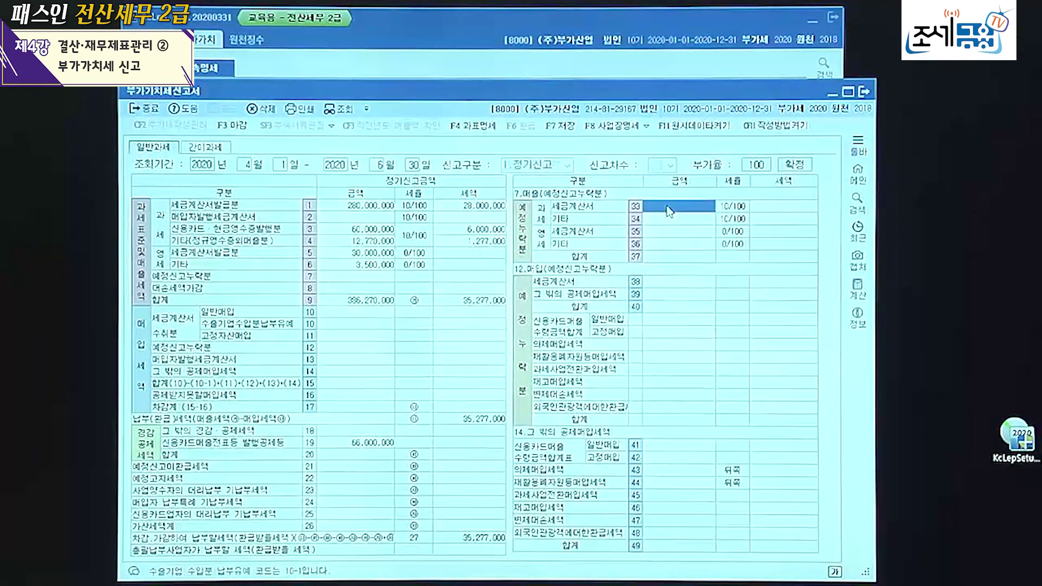
{"action": "type", "text": "20000000"}
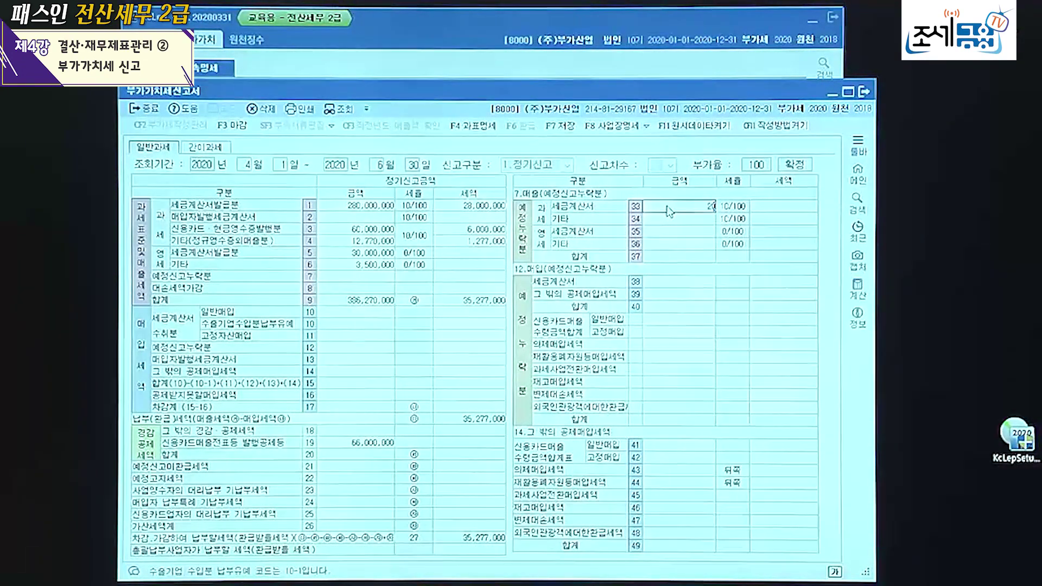
{"action": "key", "text": "Return"}
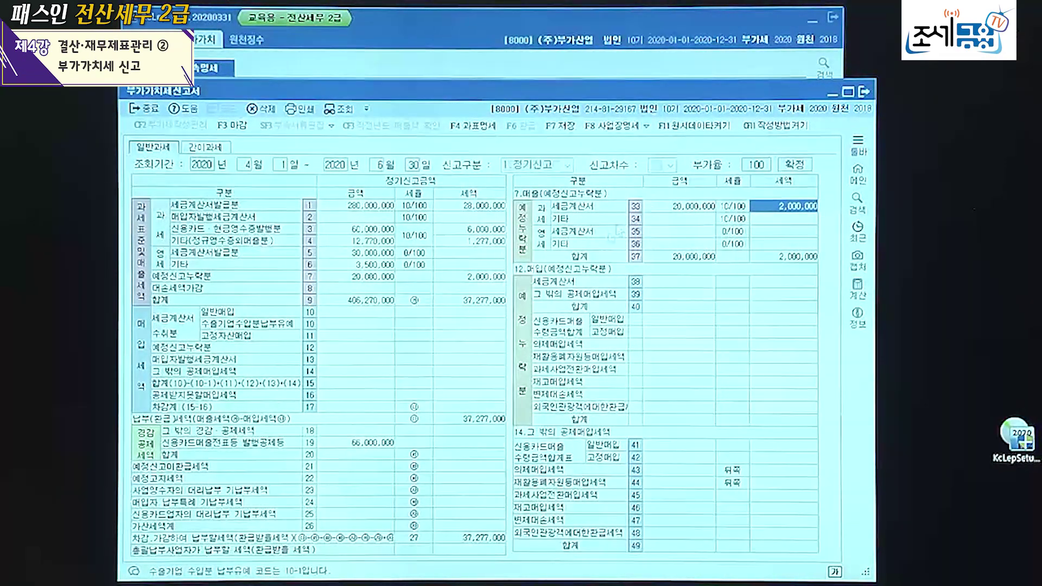
Enter -4,000,000 as the 세액 for 대손세액가감 in row 8
{"action": "left_click", "coordinate": [474, 288]}
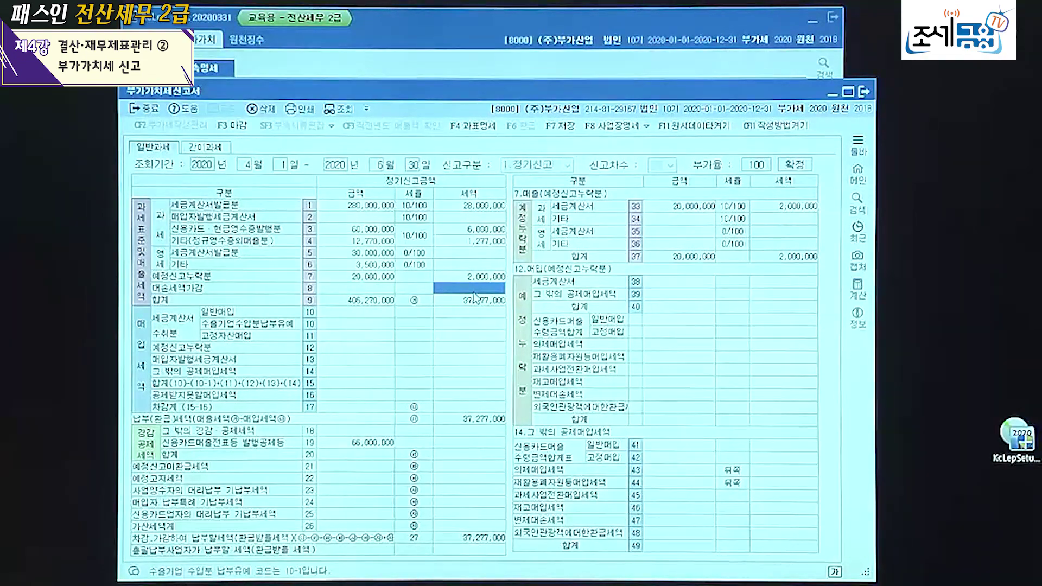
{"action": "type", "text": "-4,000,000"}
{"action": "key", "text": "Return"}
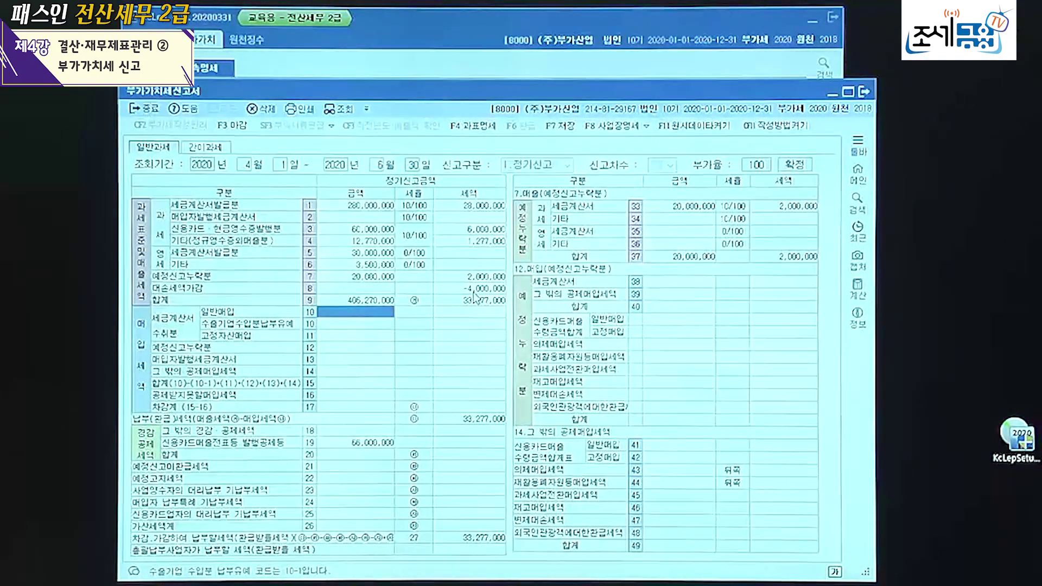
{"action": "left_click", "coordinate": [474, 292]}
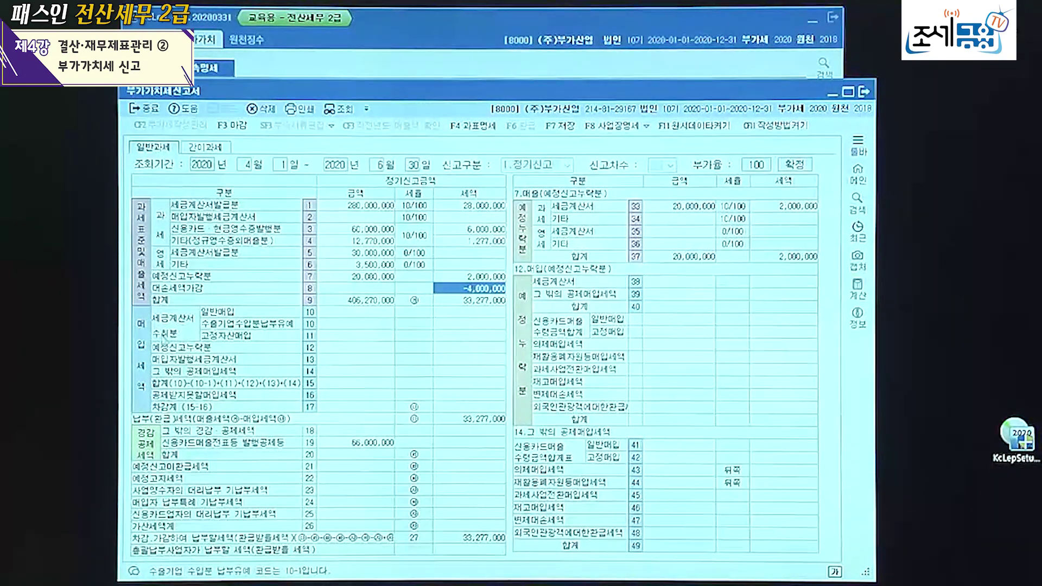
Enter 금액 150,000,000 and 세액 15,000,000 for 세금계산서수취분 일반매입 in row 10
{"action": "left_click", "coordinate": [339, 314]}
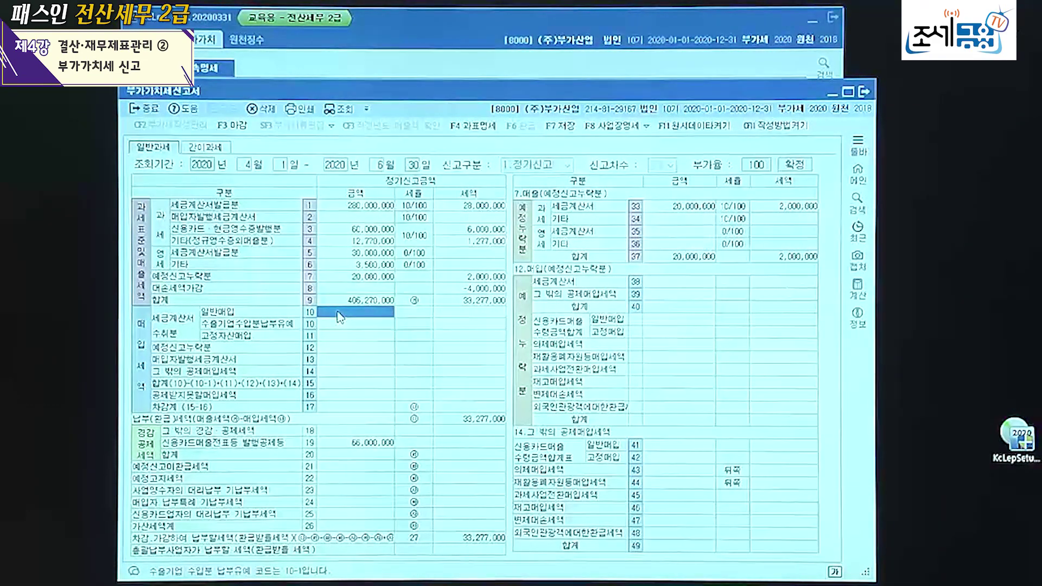
{"action": "type", "text": "150,000,000"}
{"action": "key", "text": "Return"}
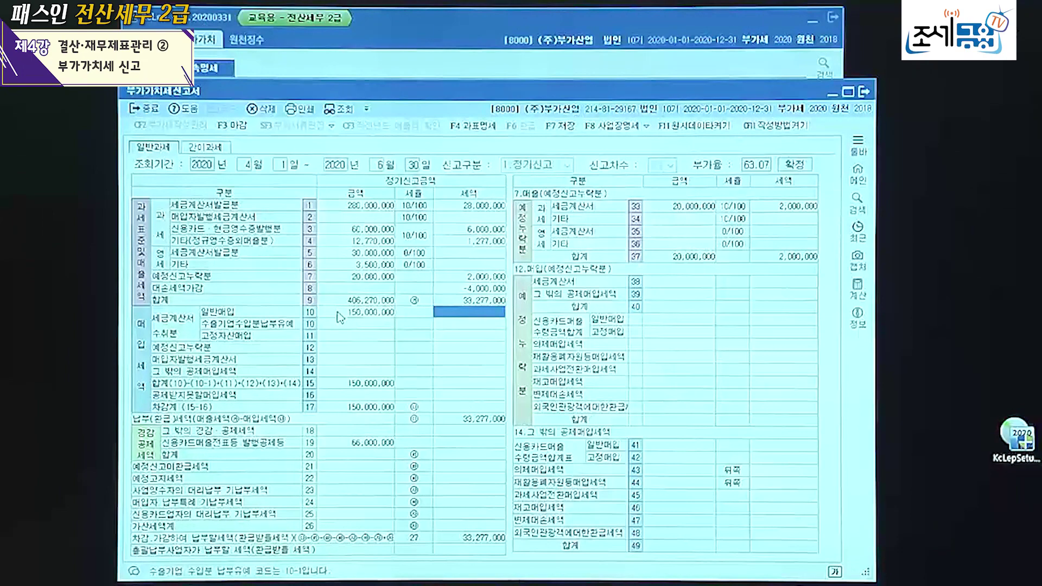
{"action": "type", "text": "15000000"}
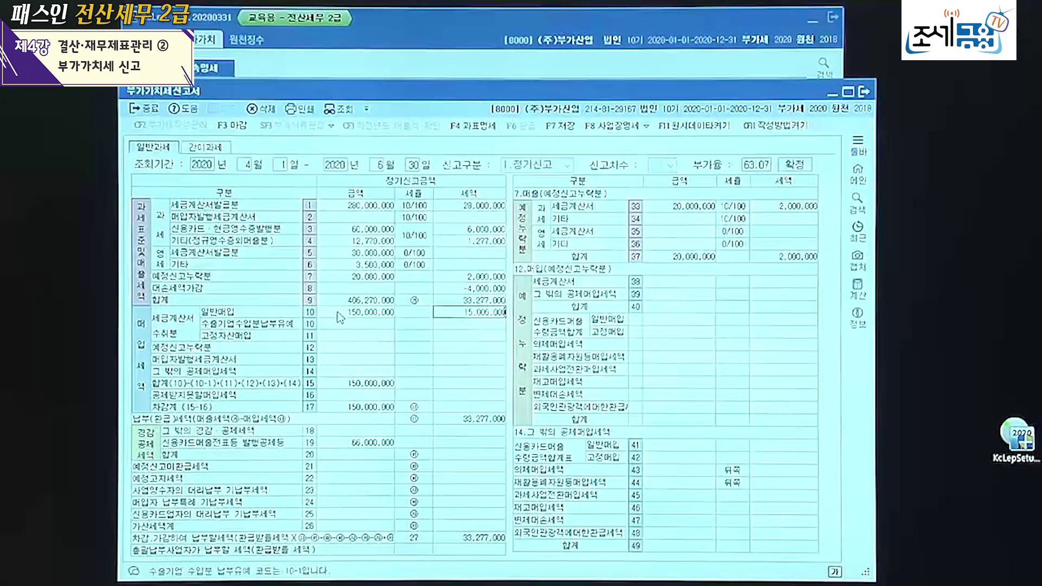
{"action": "key", "text": "Return"}
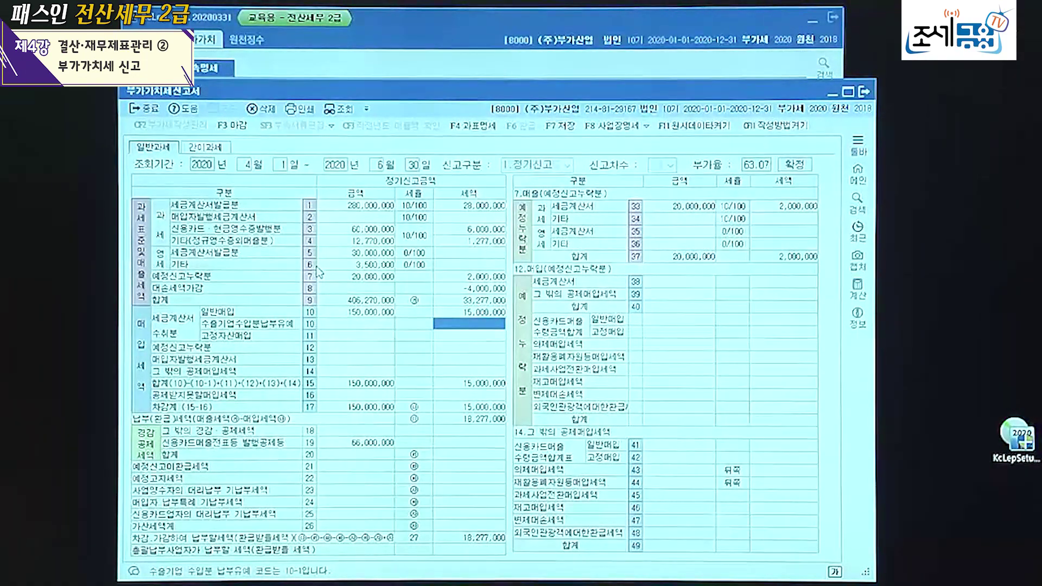
Enter 금액 15,000,000 and 세액 1,500,000 for 고정자산매입 in row 11
{"action": "left_click", "coordinate": [357, 342]}
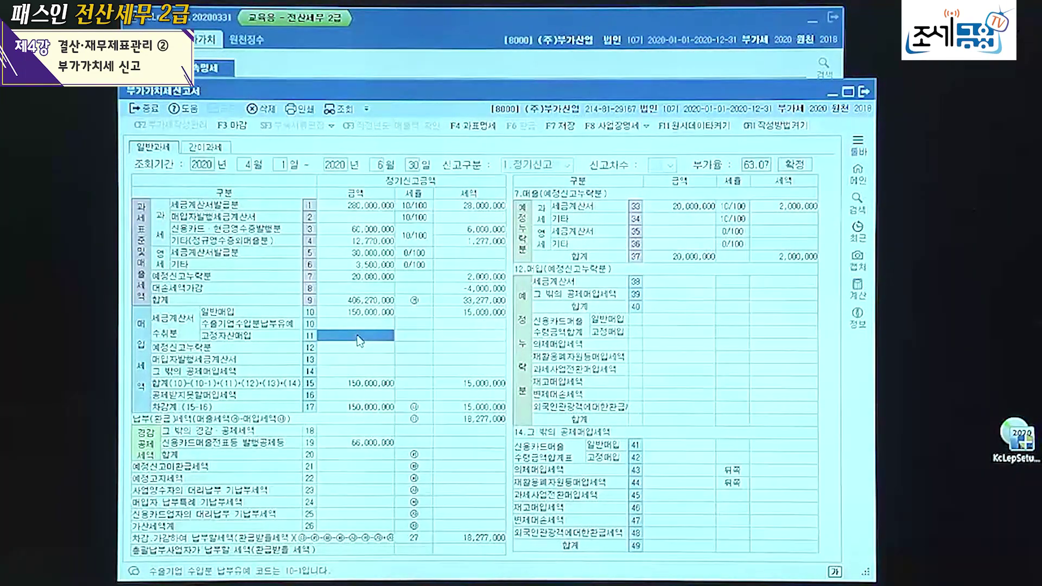
{"action": "type", "text": "15,000,000"}
{"action": "key", "text": "Return"}
{"action": "type", "text": "1"}
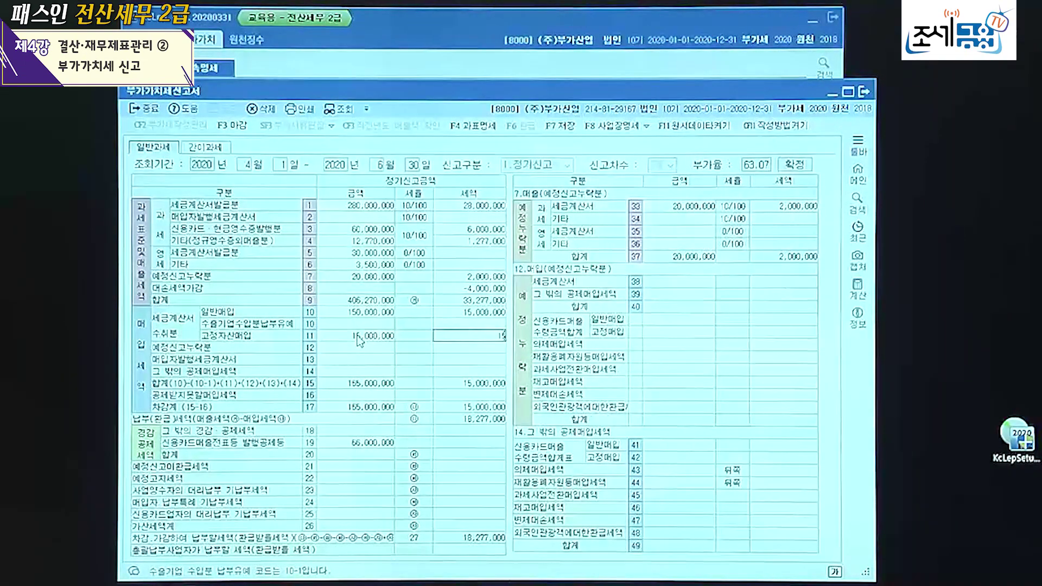
Set 고정자산매입 in row 11 to 금액 35,000,000 and 세액 3,500,000
{"action": "left_click", "coordinate": [359, 340]}
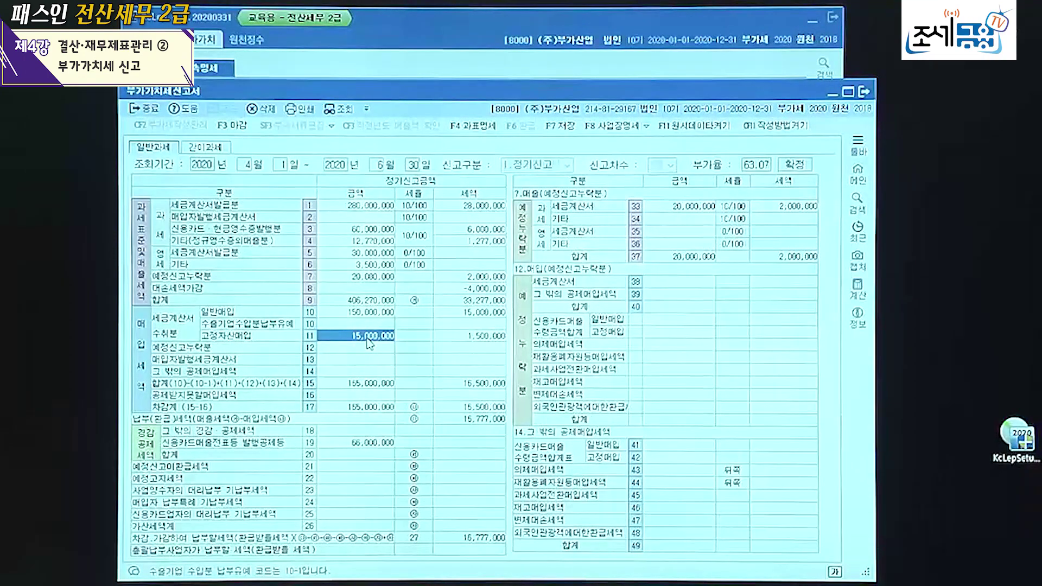
{"action": "type", "text": "35000000"}
{"action": "key", "text": "Return"}
{"action": "type", "text": "35,000,00"}
{"action": "key", "text": "Return"}
{"action": "left_click", "coordinate": [367, 338]}
Enter 금액 20,000,000 and 세액 2,000,000 for 공제받지못할 매입세액 in row 50 of the row 16 detail section
{"action": "left_click", "coordinate": [354, 396]}
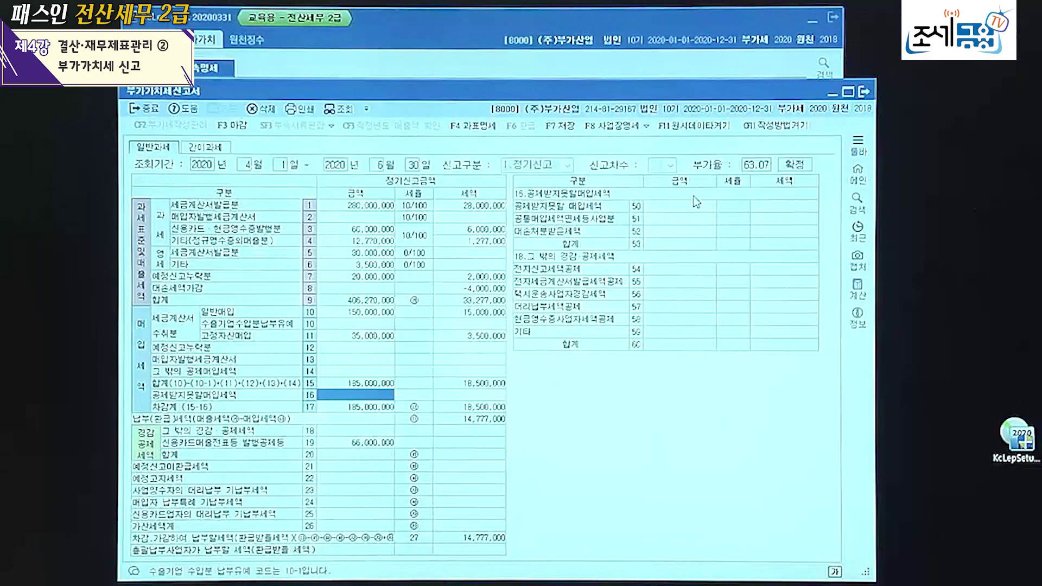
{"action": "left_click", "coordinate": [685, 211]}
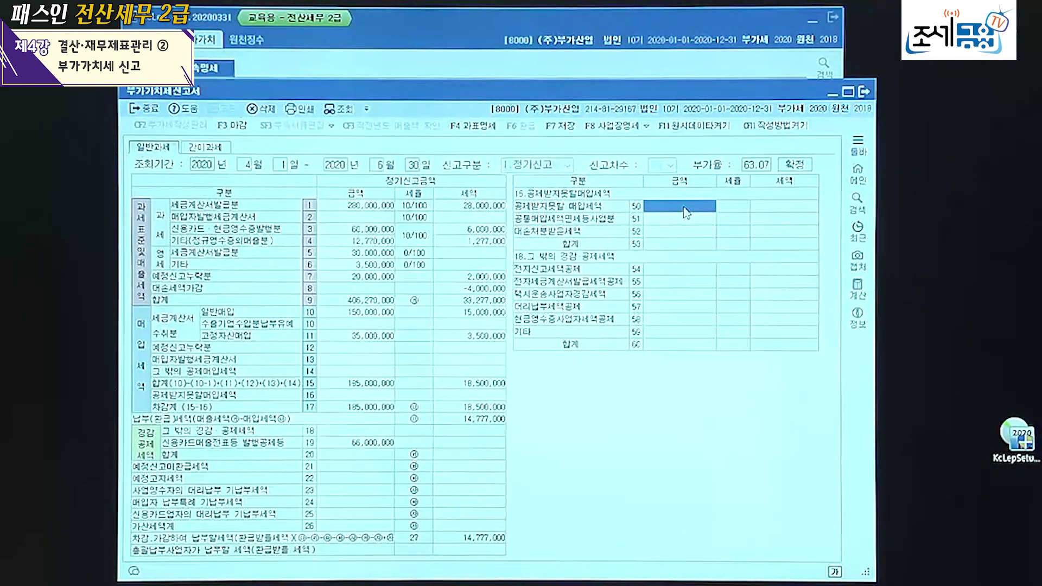
{"action": "type", "text": "20000000"}
{"action": "key", "text": "Return"}
{"action": "key", "text": "Return"}
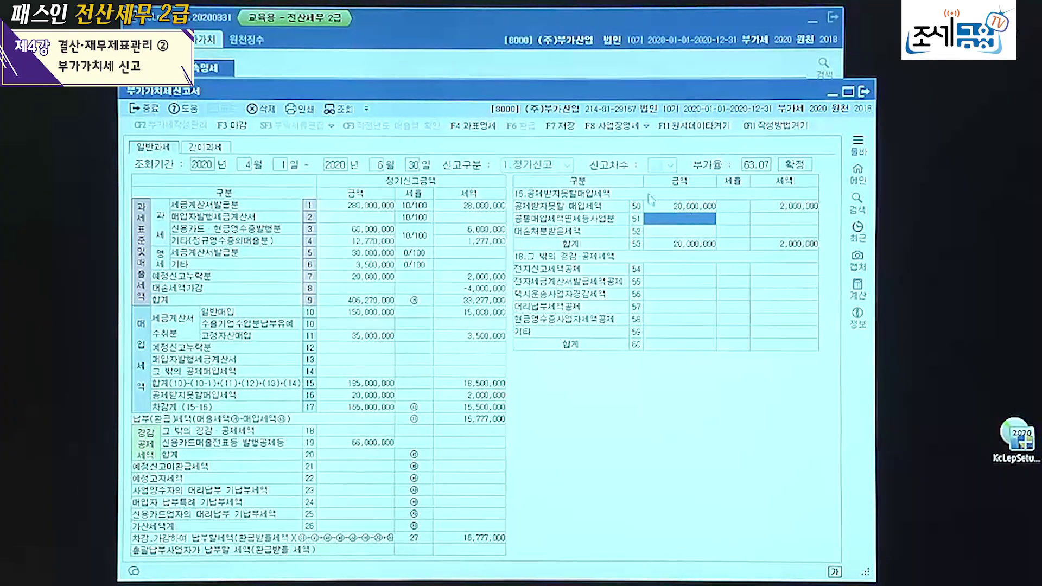
Enter 금액 10,000,000 and 세액 1,000,000 for 세금계산서 in row 38 of the 매입 예정신고누락분 detail section
{"action": "left_click", "coordinate": [329, 278]}
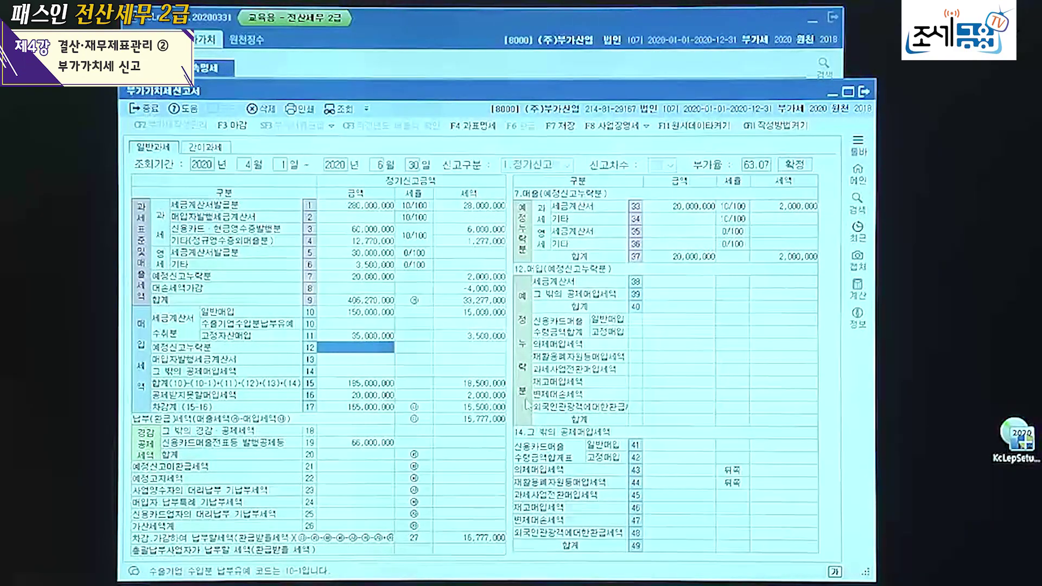
{"action": "left_click", "coordinate": [683, 281]}
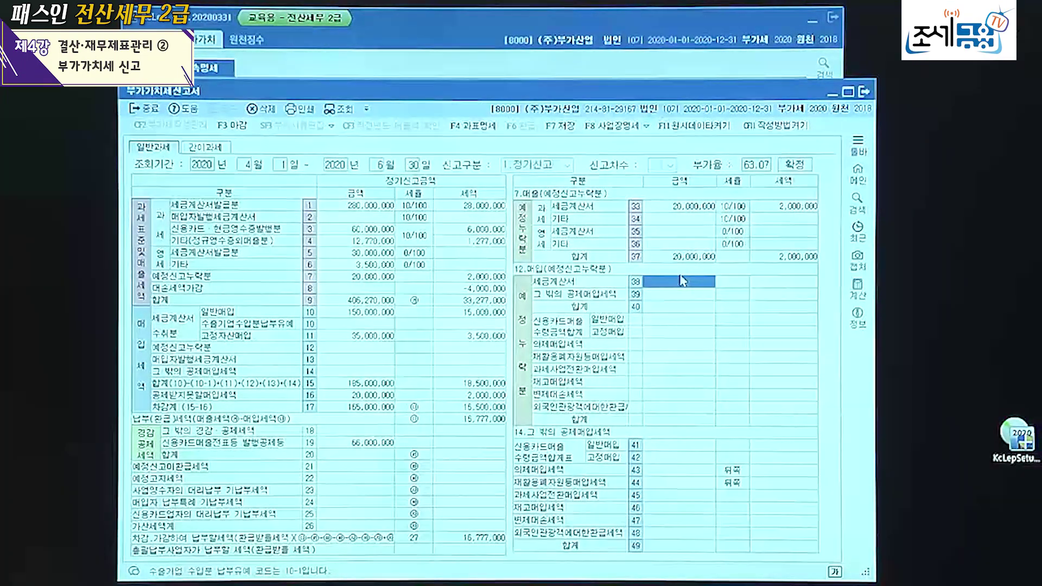
{"action": "left_click", "coordinate": [684, 300]}
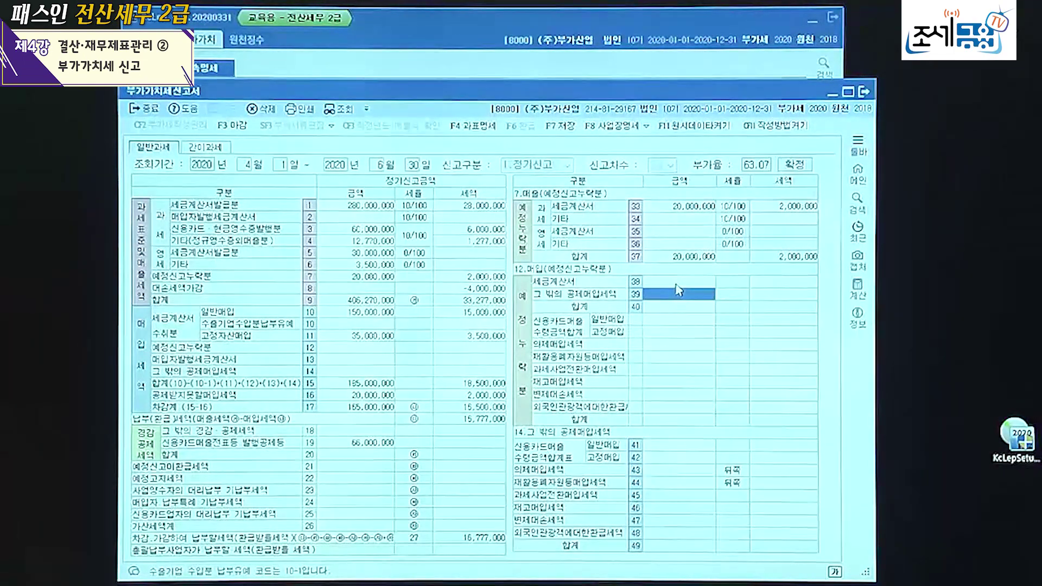
{"action": "left_click", "coordinate": [678, 283]}
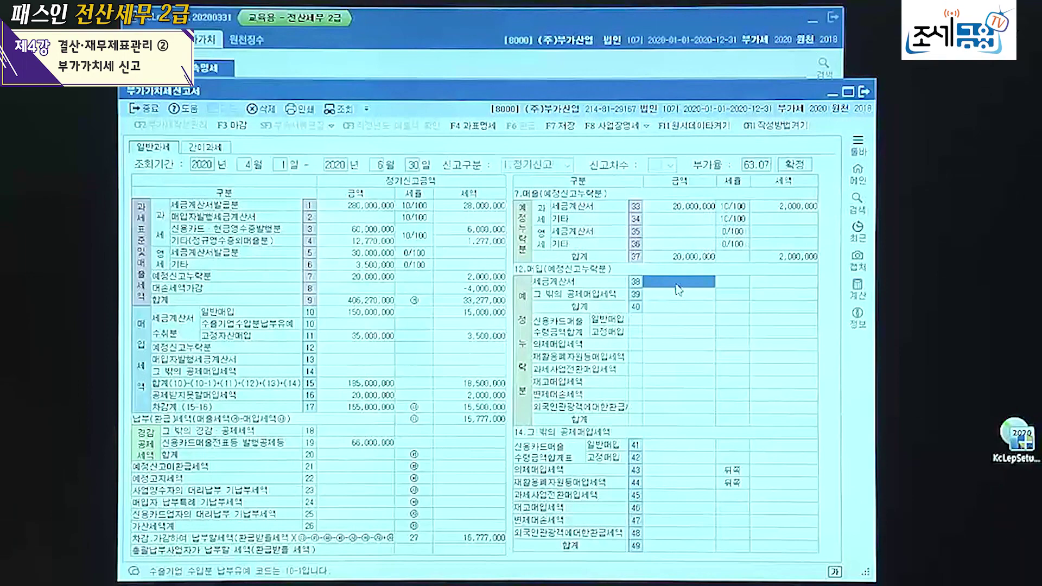
{"action": "left_click", "coordinate": [677, 285]}
{"action": "type", "text": "10,000,000"}
{"action": "key", "text": "Return"}
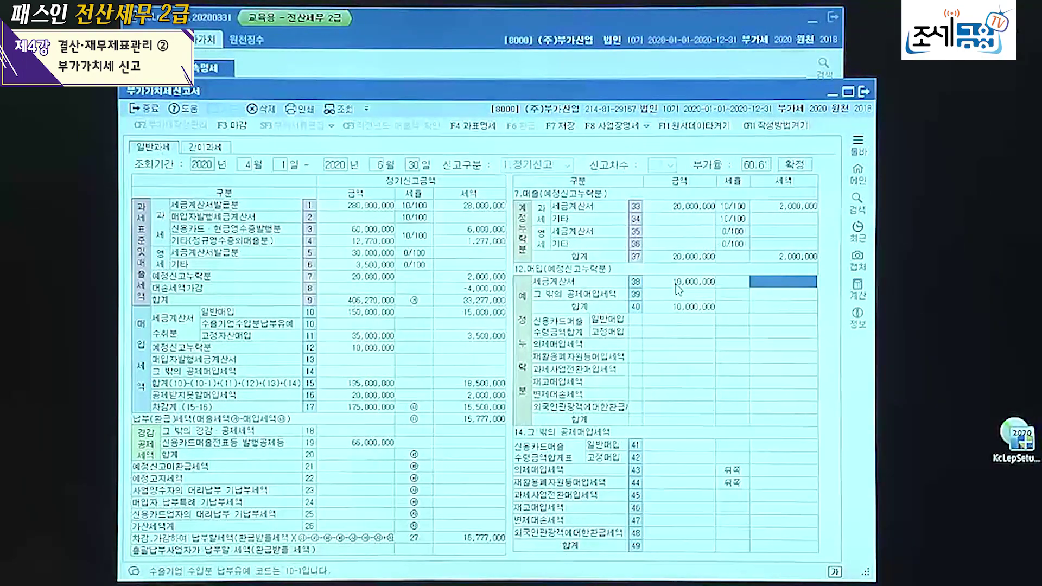
{"action": "type", "text": "1000000"}
{"action": "key", "text": "Return"}
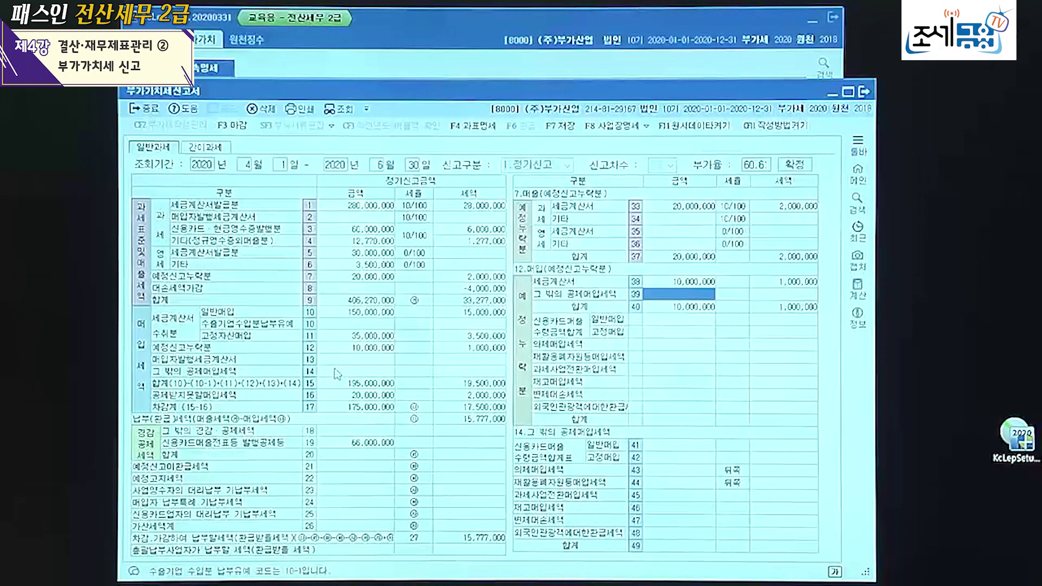
Enter 금액 6,000,000 and 세액 600,000 for 신용카드매출 수령금액합계표 일반매입 in row 41 of the row 14 detail section
{"action": "left_click", "coordinate": [350, 313]}
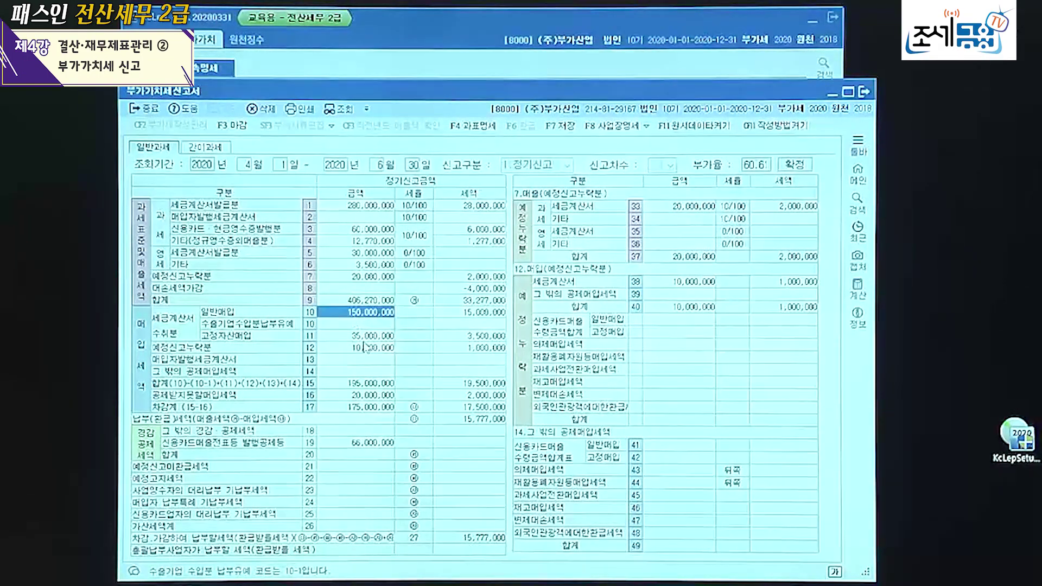
{"action": "key", "text": "Return"}
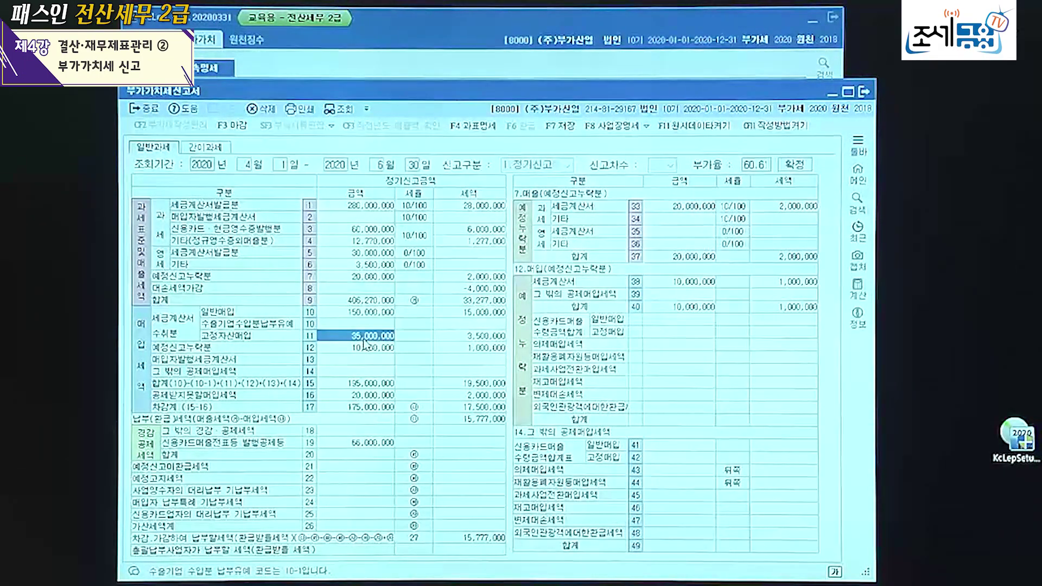
{"action": "left_click", "coordinate": [368, 373]}
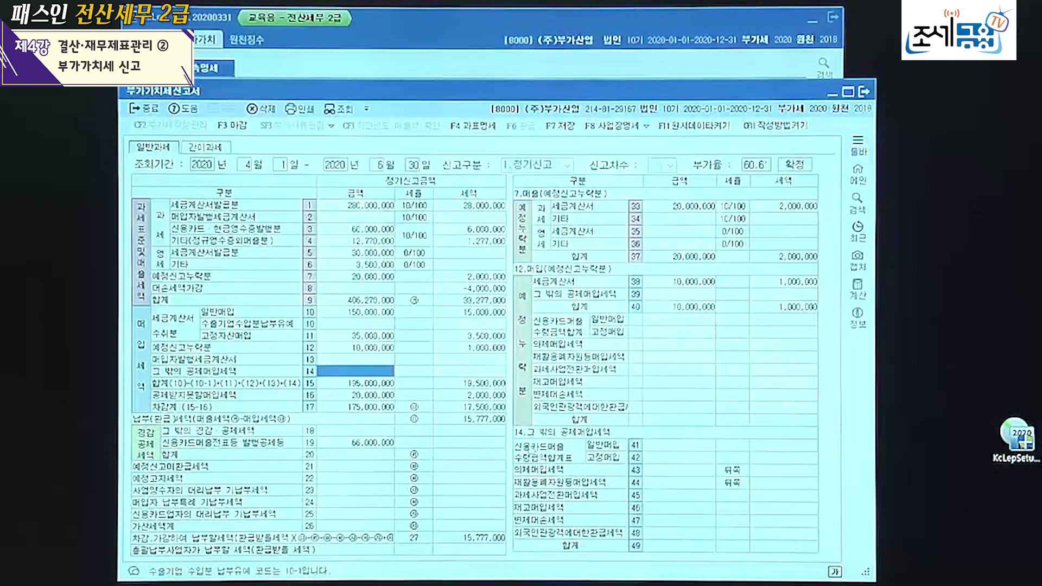
{"action": "left_click", "coordinate": [673, 448]}
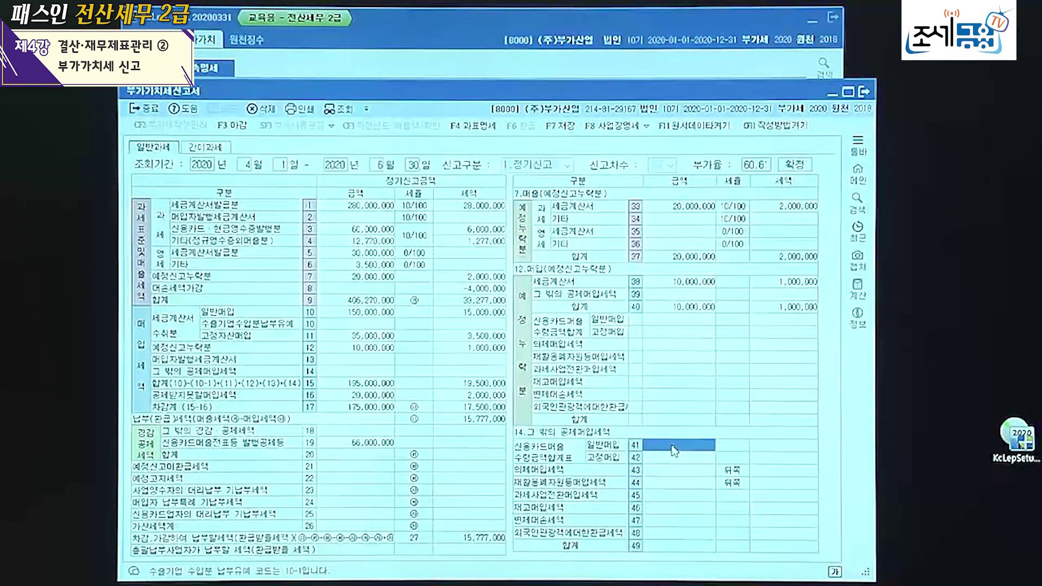
{"action": "type", "text": "6000000"}
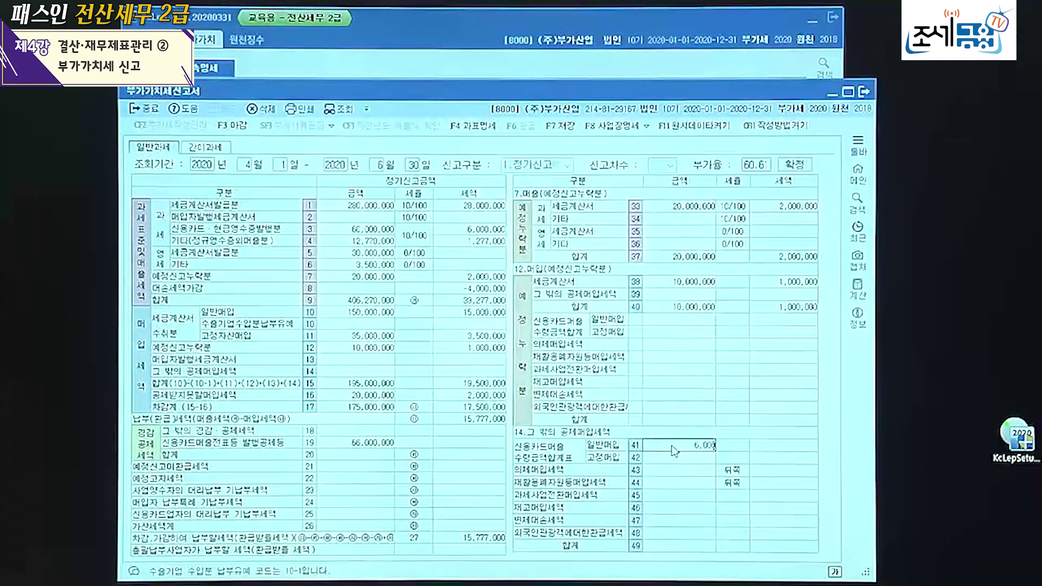
{"action": "key", "text": "Return"}
{"action": "type", "text": "6000000"}
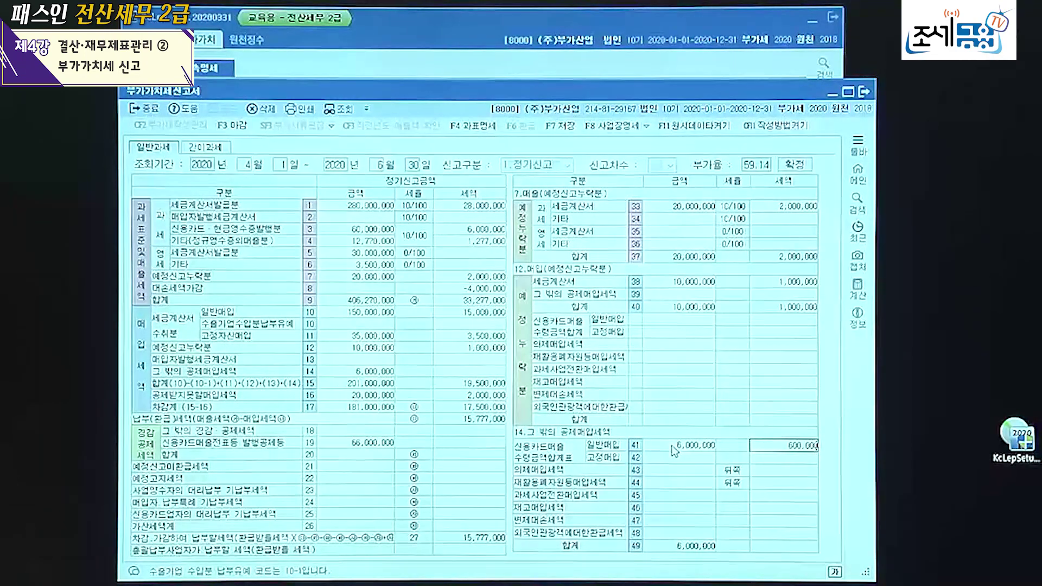
{"action": "key", "text": "Return"}
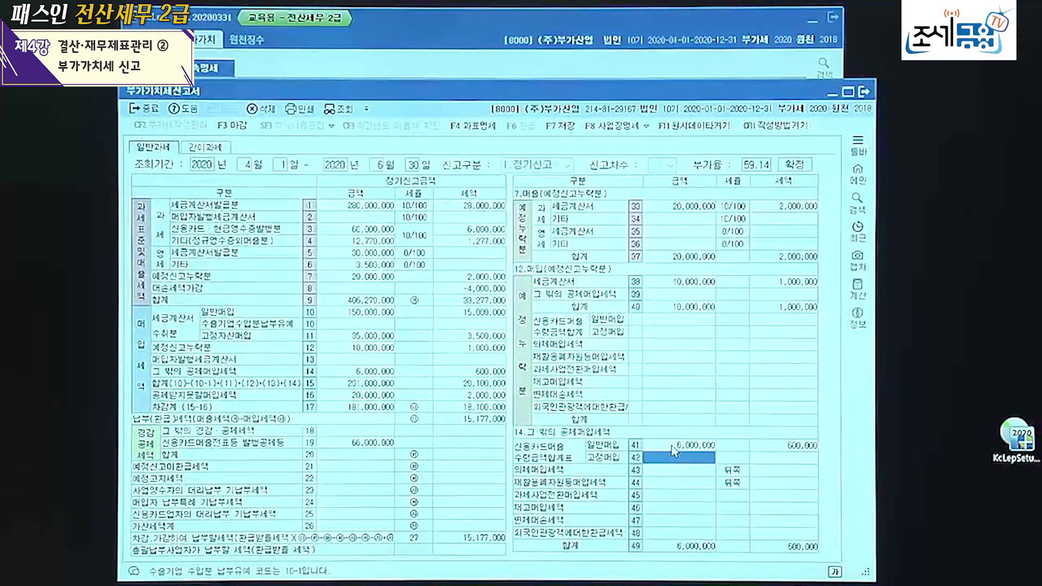
Set 신용카드매출 수령금액합계표 일반매입 in row 41 to 금액 36,000,000 and 세액 3,600,000
{"action": "left_click", "coordinate": [673, 446]}
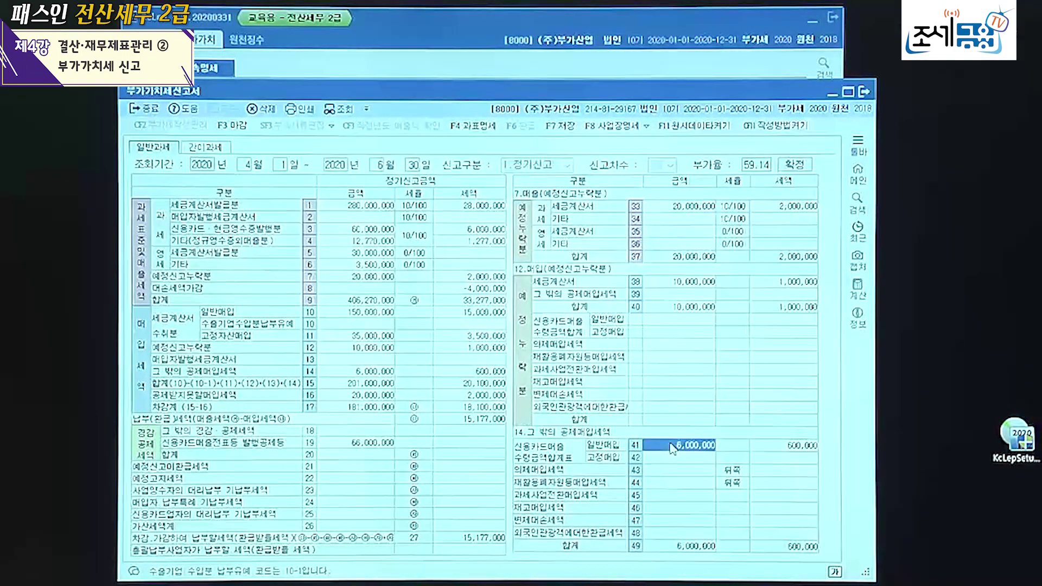
{"action": "type", "text": "36000000"}
{"action": "key", "text": "Return"}
{"action": "type", "text": "3600000"}
{"action": "key", "text": "Return"}
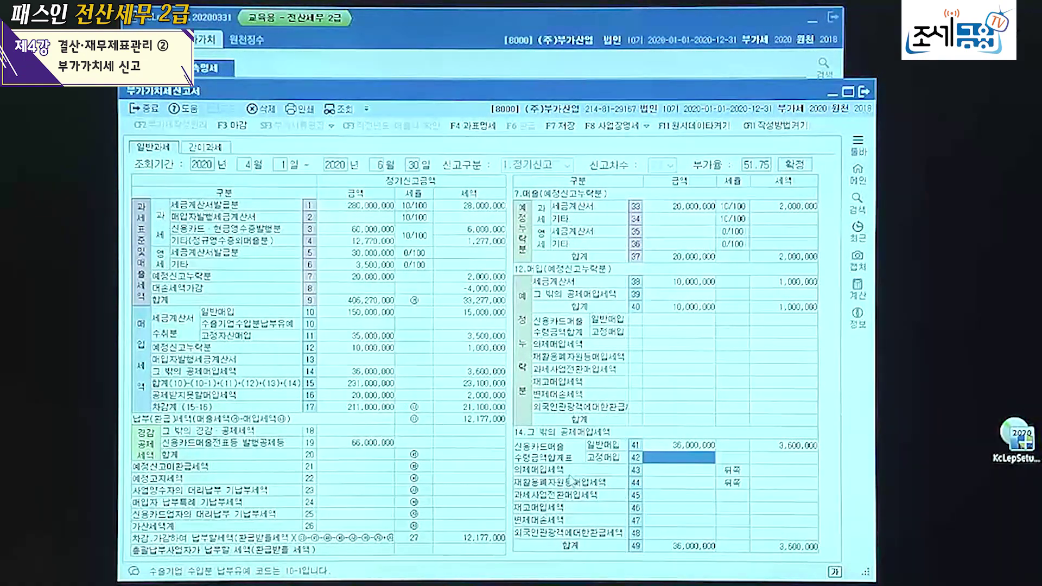
Enter 세액 1,000,000 for 예정신고미환급세액 in row 21
{"action": "left_click", "coordinate": [474, 469]}
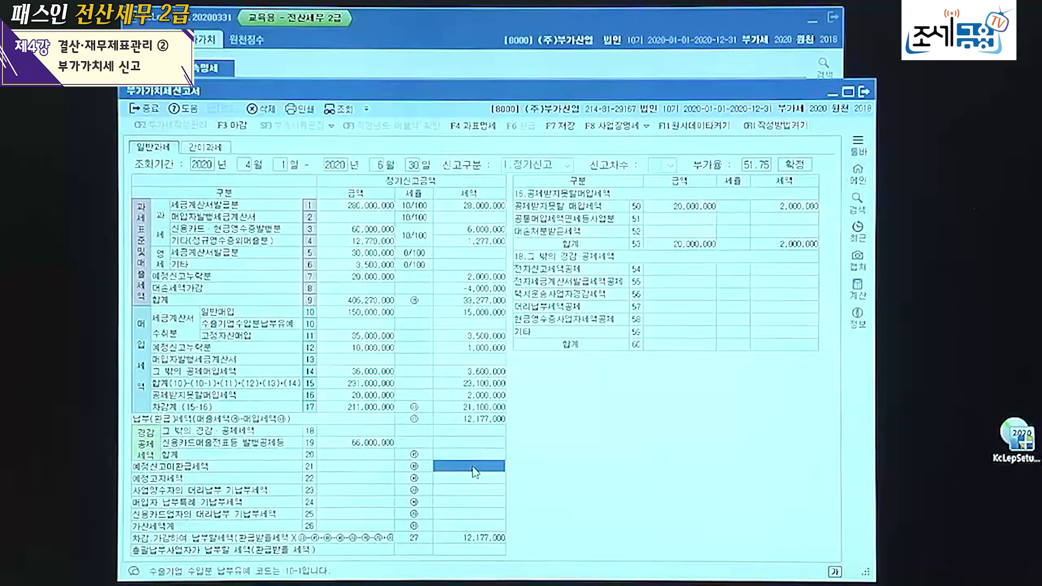
{"action": "type", "text": "1000000"}
{"action": "key", "text": "Return"}
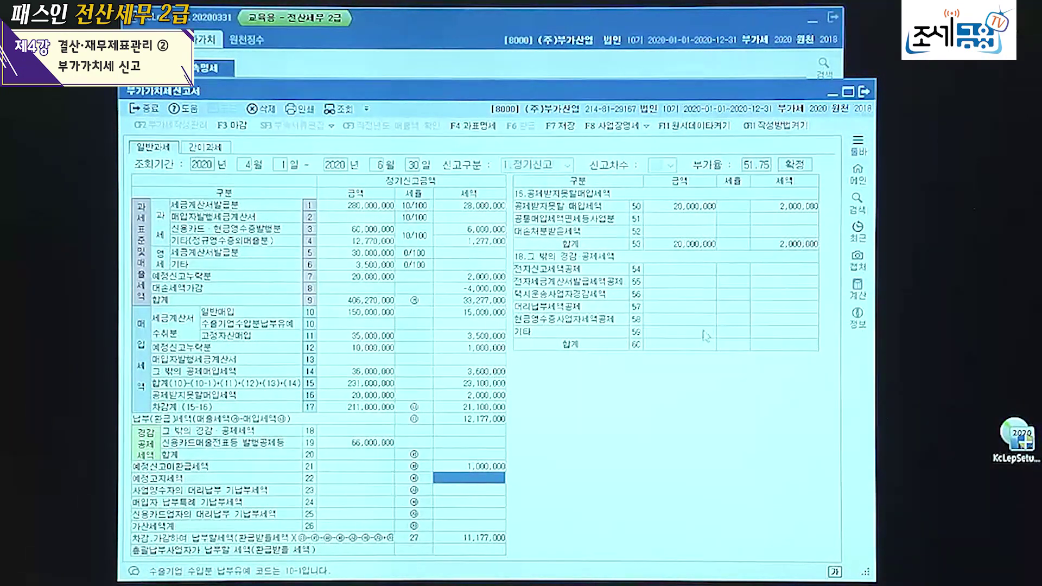
Enter 세액 10,000 for 전자신고세액공제 in row 54 of the 그 밖의 경감·공제세액 detail section
{"action": "left_click", "coordinate": [780, 272]}
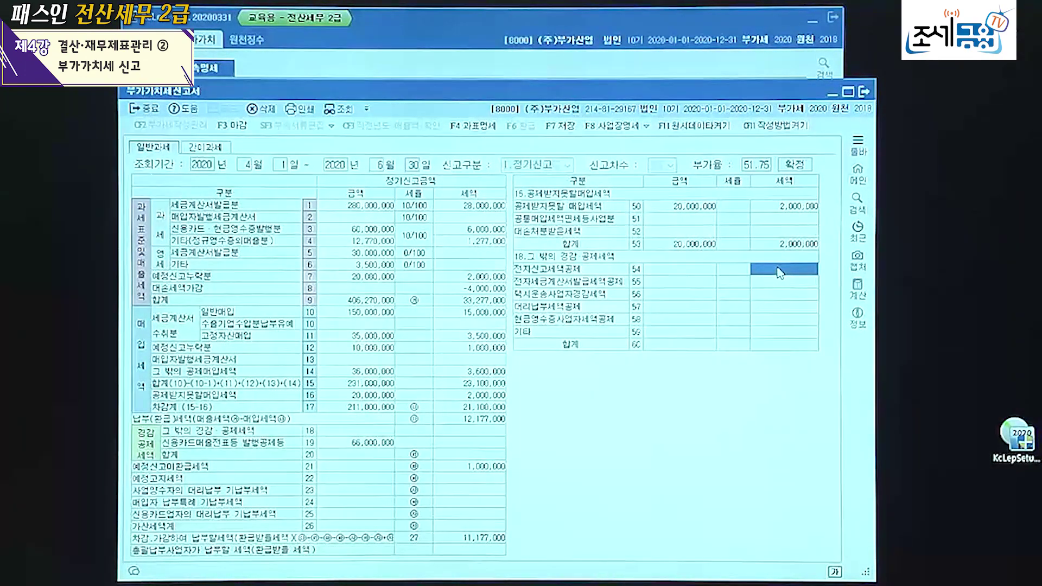
{"action": "type", "text": "10000"}
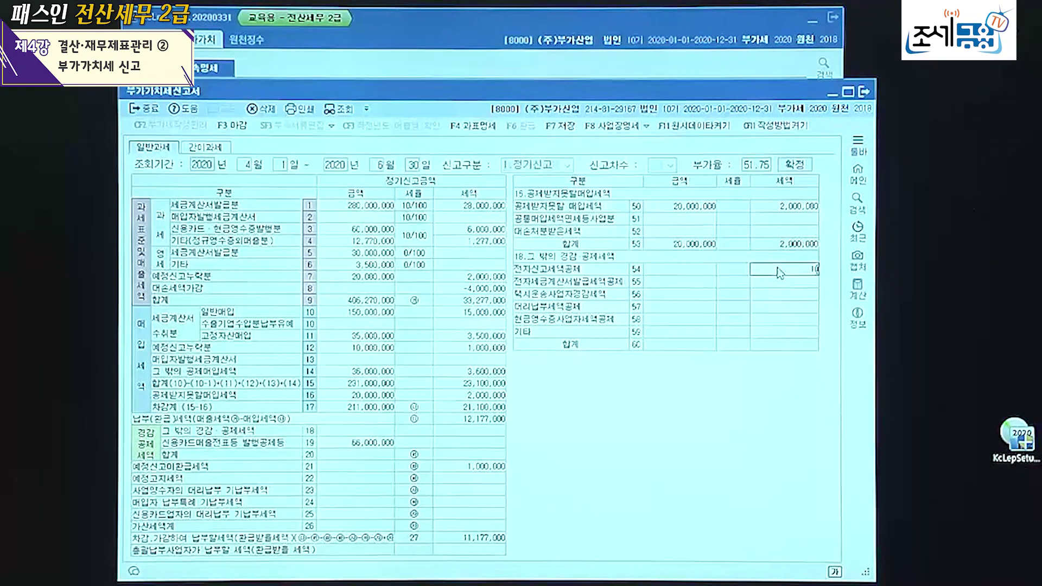
{"action": "key", "text": "Return"}
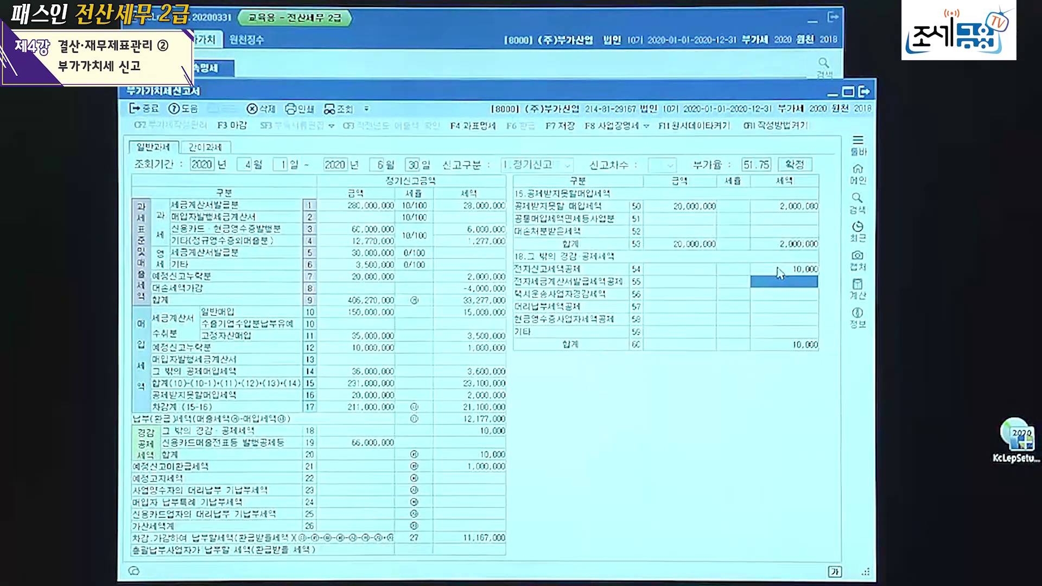
{"action": "left_click", "coordinate": [780, 273]}
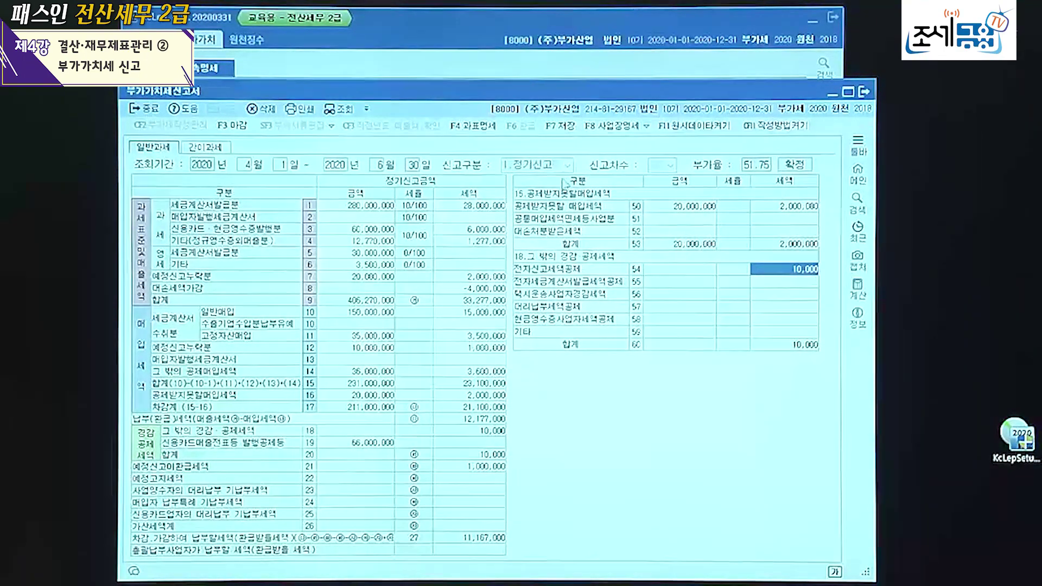
Review the 계산서발급금액 and 계산서수취금액 fields in rows 84 and 85 of the 과세표준명세, then close it
{"action": "left_click", "coordinate": [472, 126]}
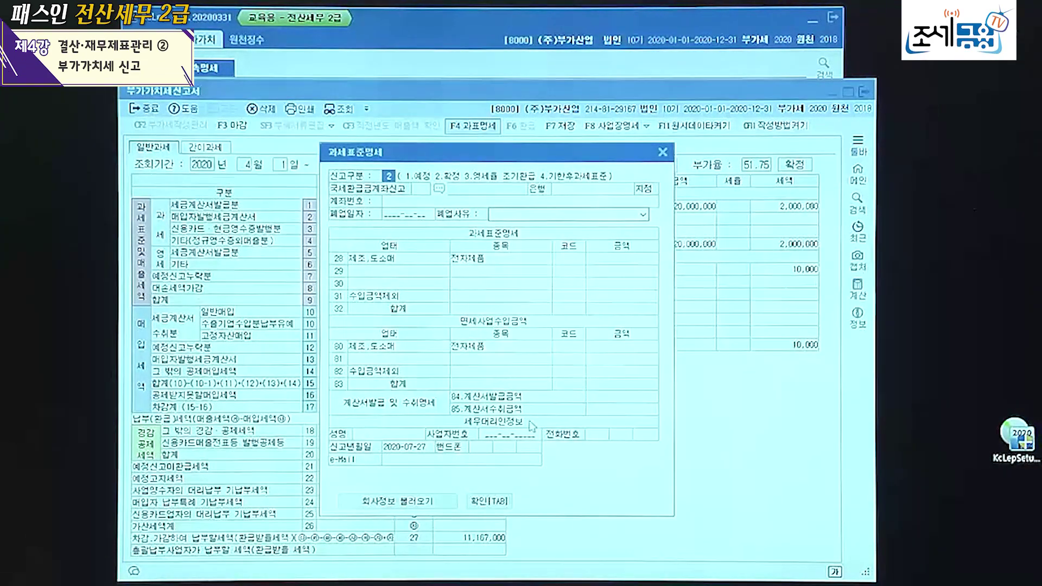
{"action": "left_click", "coordinate": [620, 399]}
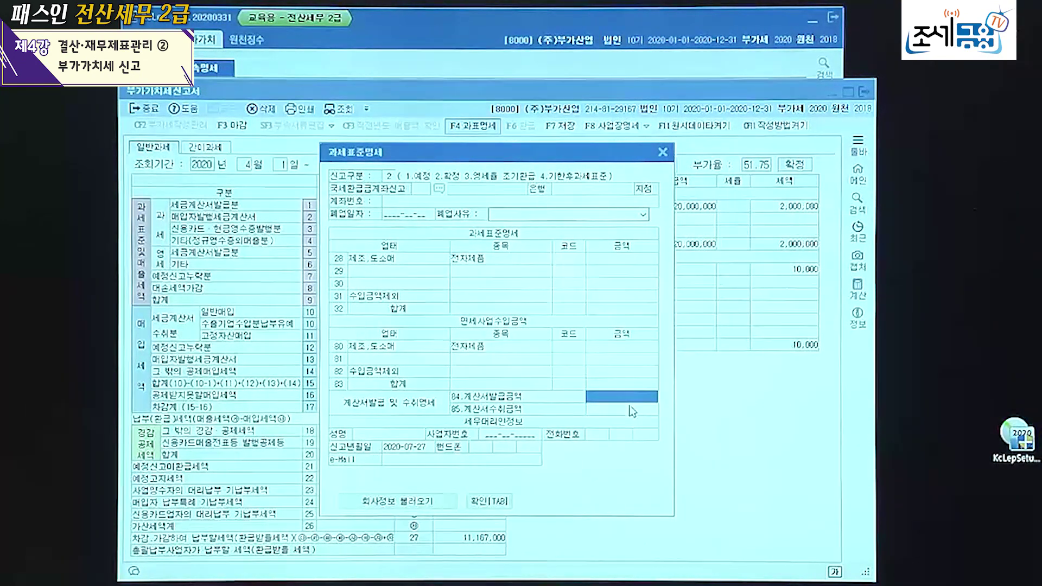
{"action": "left_click", "coordinate": [632, 409]}
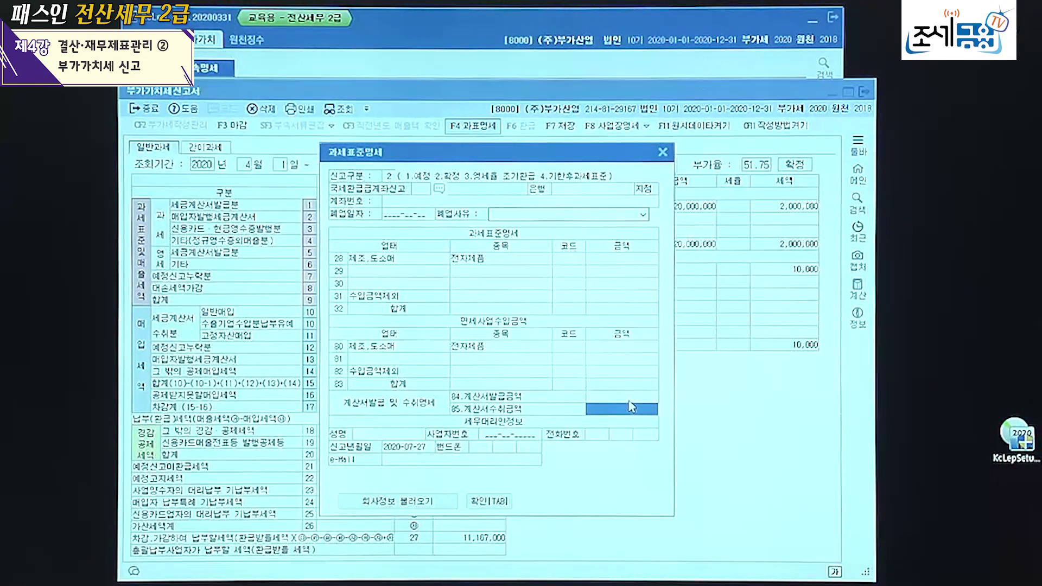
{"action": "key", "text": "Up"}
{"action": "left_click", "coordinate": [637, 409]}
{"action": "left_click", "coordinate": [663, 152]}
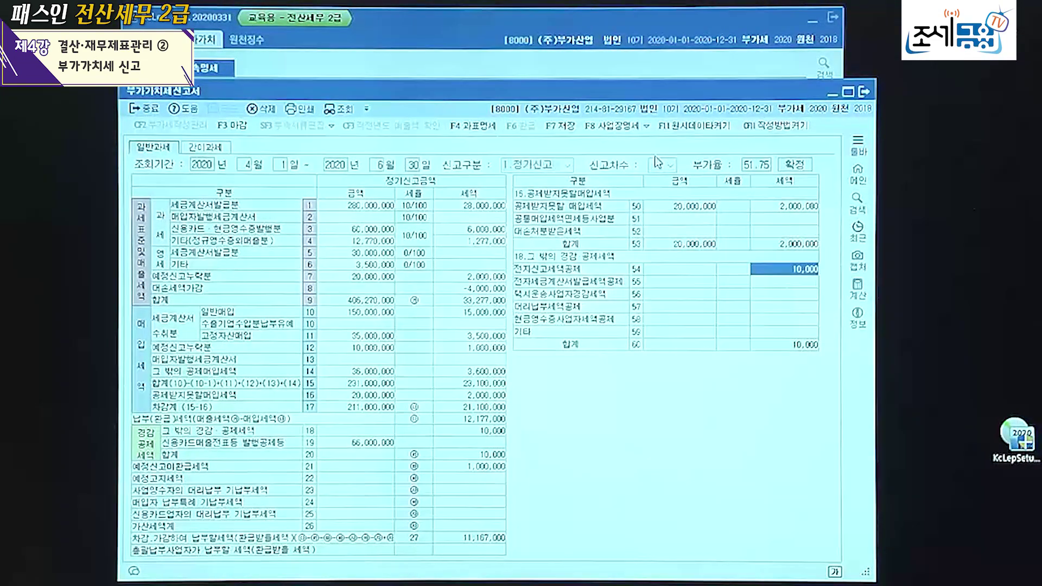
View the 가산세명세 detail for 가산세액계 in row 26 and close the VAT return without saving
{"action": "left_click", "coordinate": [467, 526]}
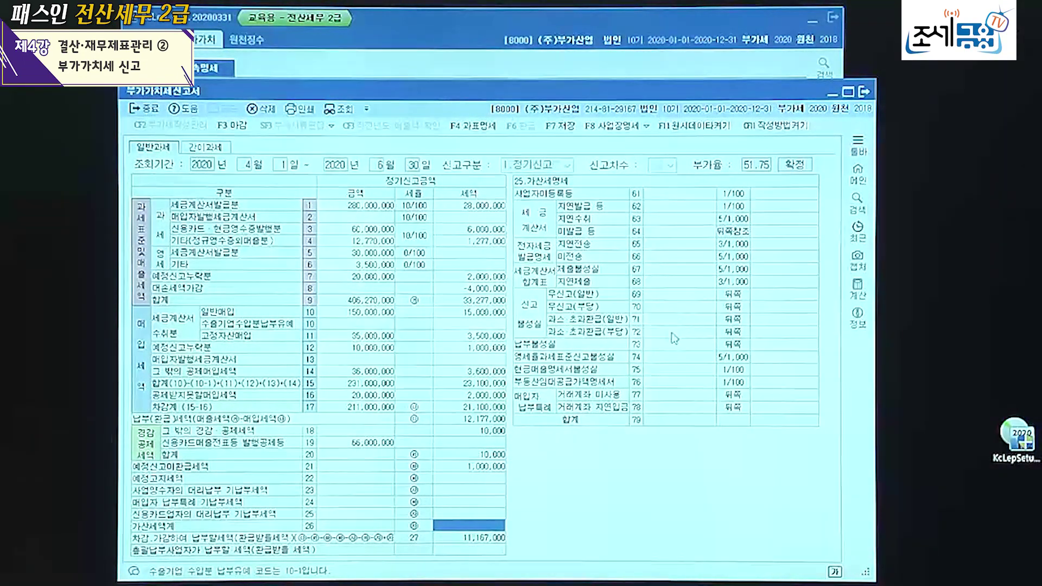
{"action": "left_click", "coordinate": [863, 96]}
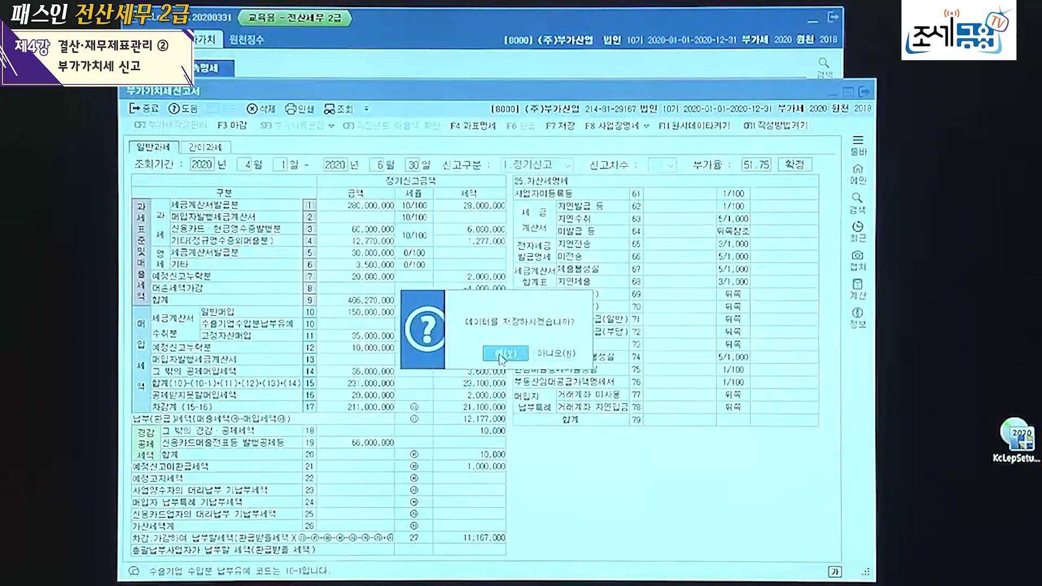
{"action": "left_click", "coordinate": [556, 357]}
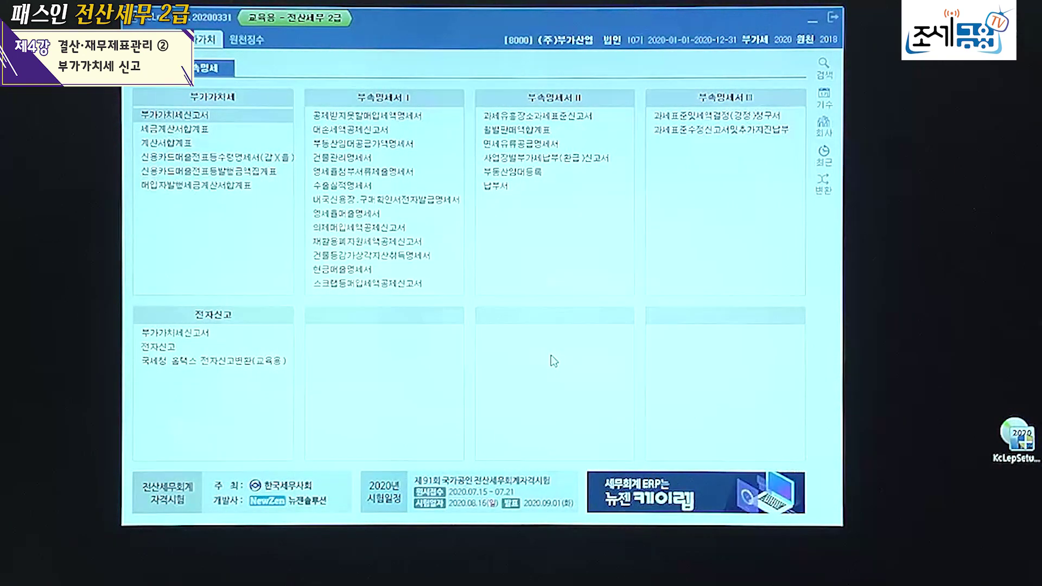
Look at the 세금계산서합계표 and 계산서합계표 forms, closing each one again
{"action": "left_click", "coordinate": [199, 131]}
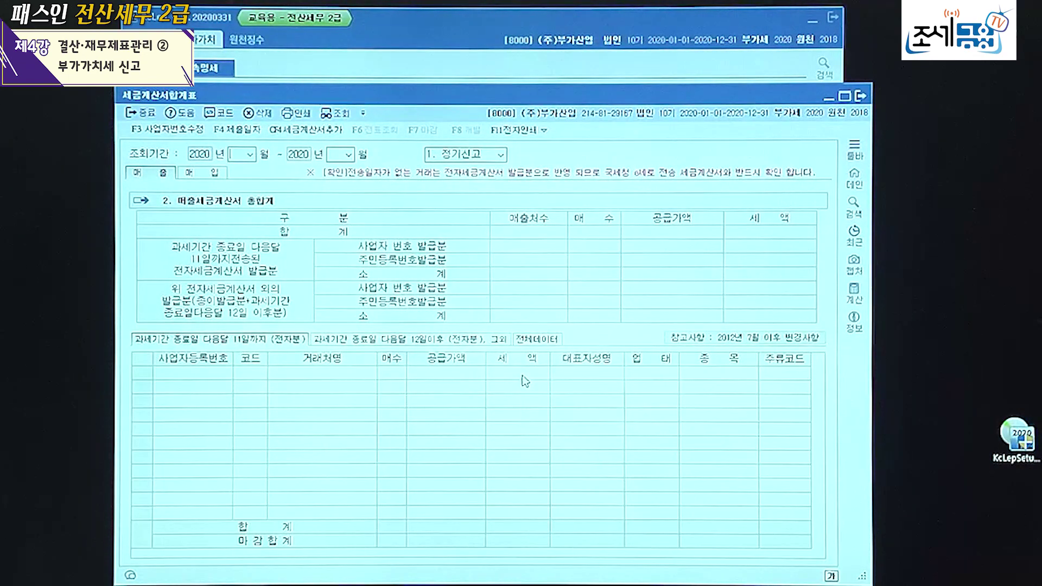
{"action": "left_click", "coordinate": [863, 98]}
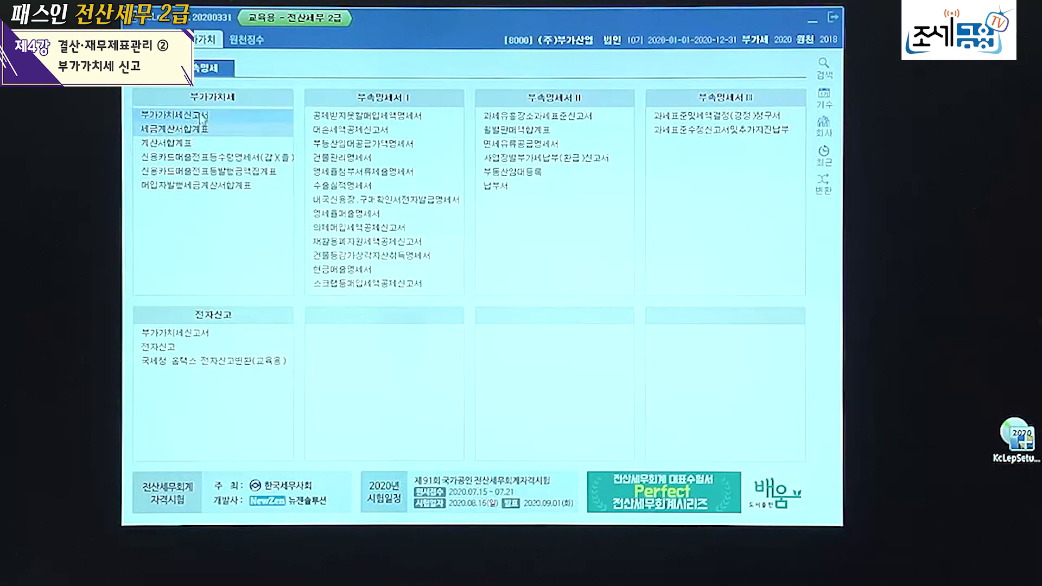
{"action": "left_click", "coordinate": [172, 144]}
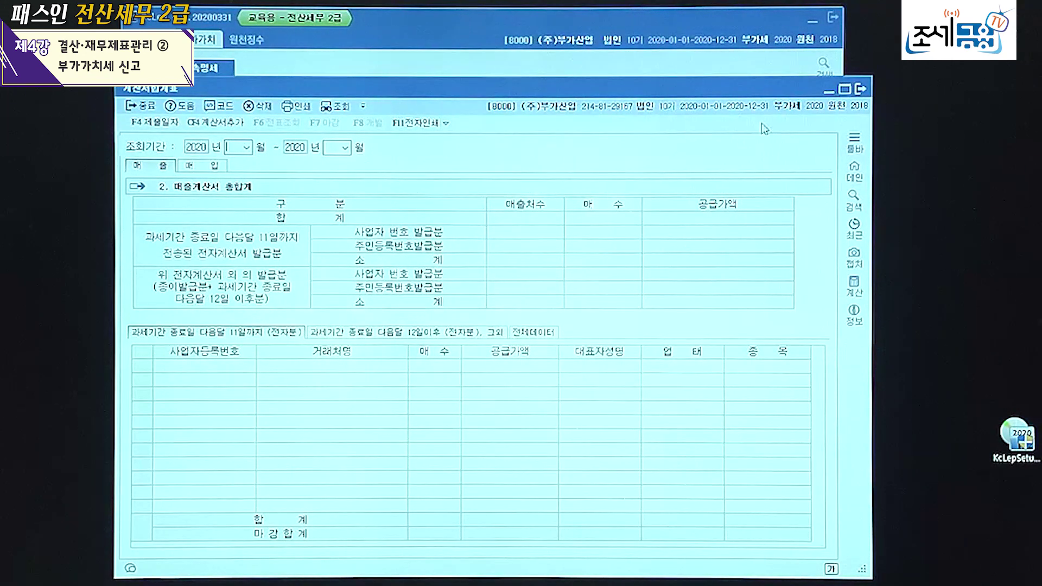
{"action": "left_click", "coordinate": [860, 89]}
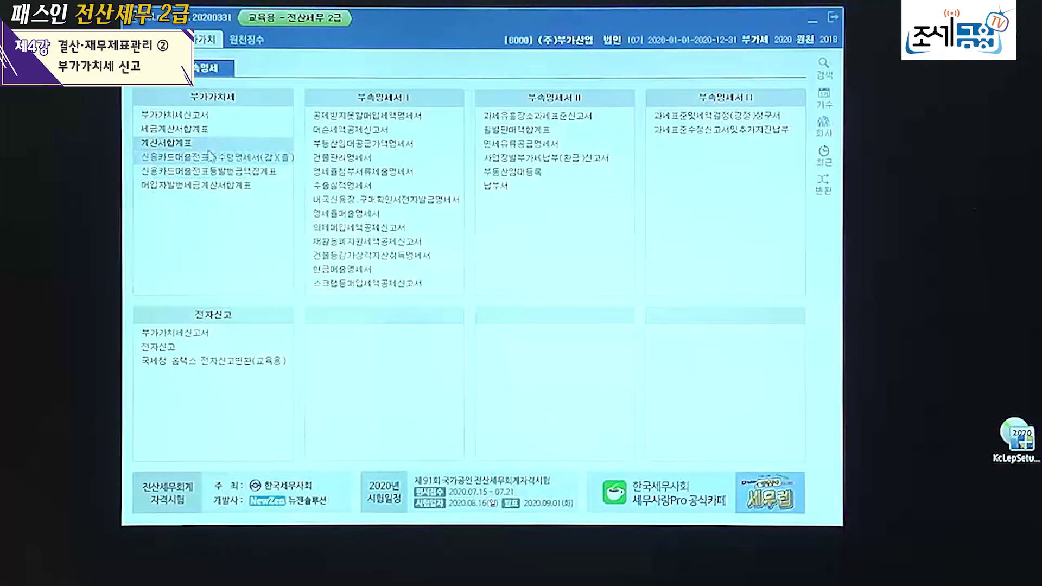